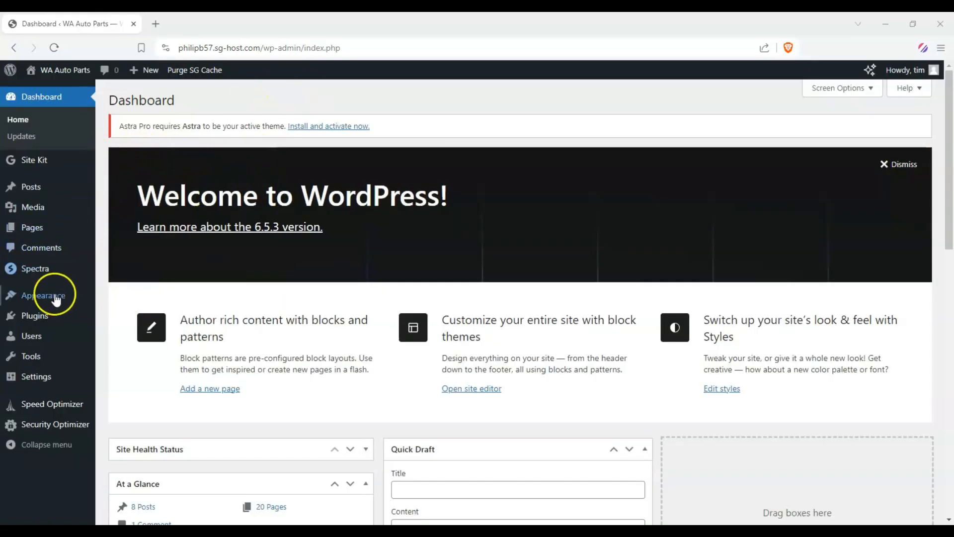
- Open the site's installed themes and view the details of the active Twenty Twenty-Four theme
{"action": "mouse_move", "coordinate": [54, 298]}
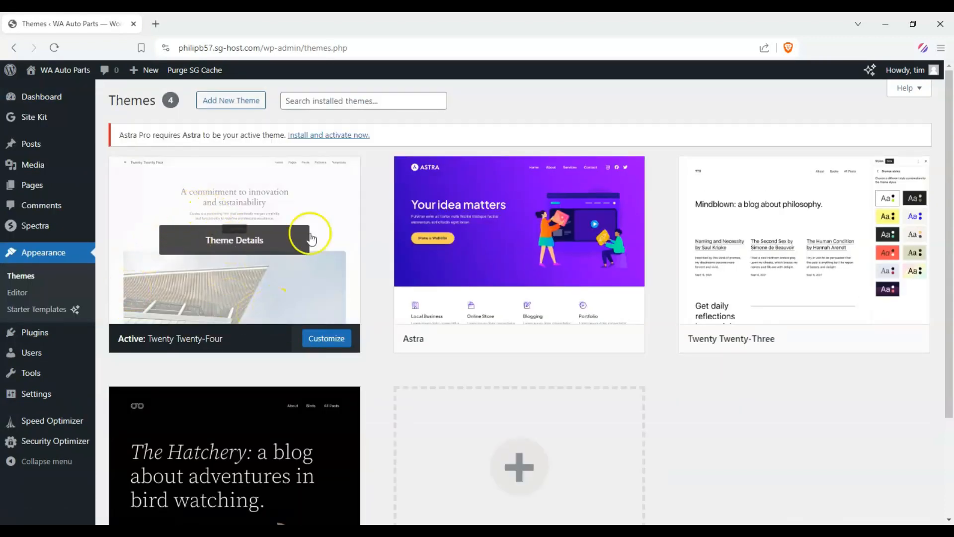
{"action": "left_click_drag", "start_coordinate": [236, 335], "coordinate": [120, 340]}
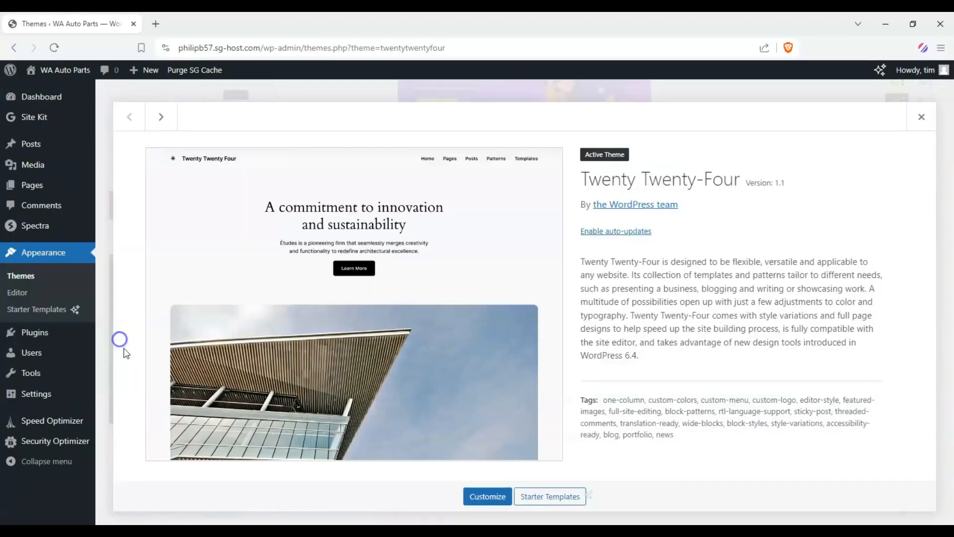
{"action": "left_click", "coordinate": [922, 117]}
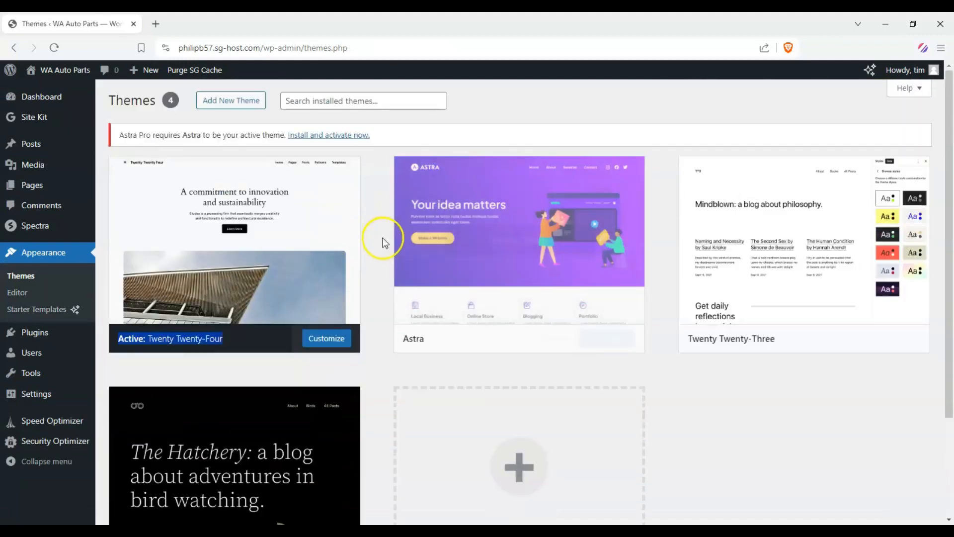
- Look at the popular themes available to add and return to the installed themes
{"action": "right_click", "coordinate": [252, 102]}
{"action": "left_click", "coordinate": [253, 105]}
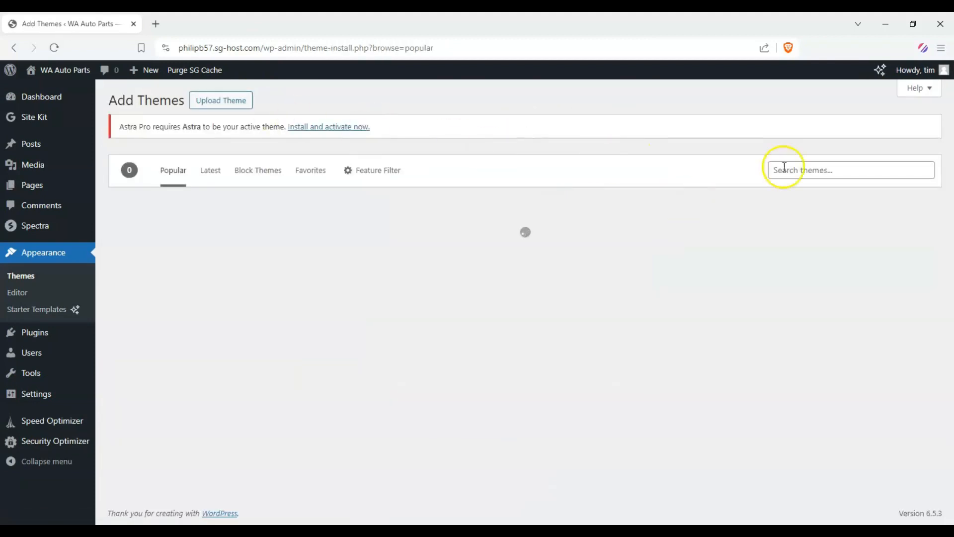
{"action": "left_click", "coordinate": [784, 169]}
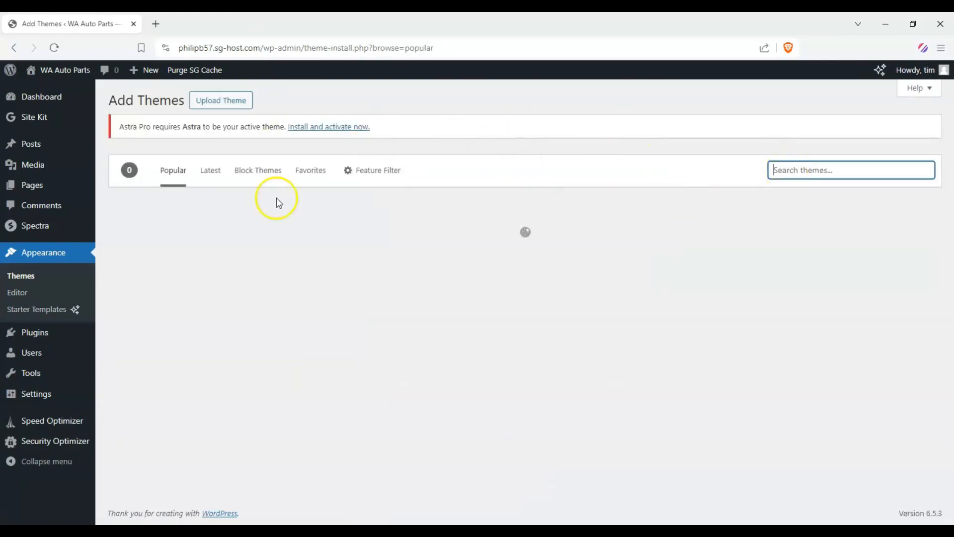
{"action": "left_click", "coordinate": [14, 47]}
{"action": "scroll", "coordinate": [265, 453], "scroll_direction": "down", "scroll_amount": 2}
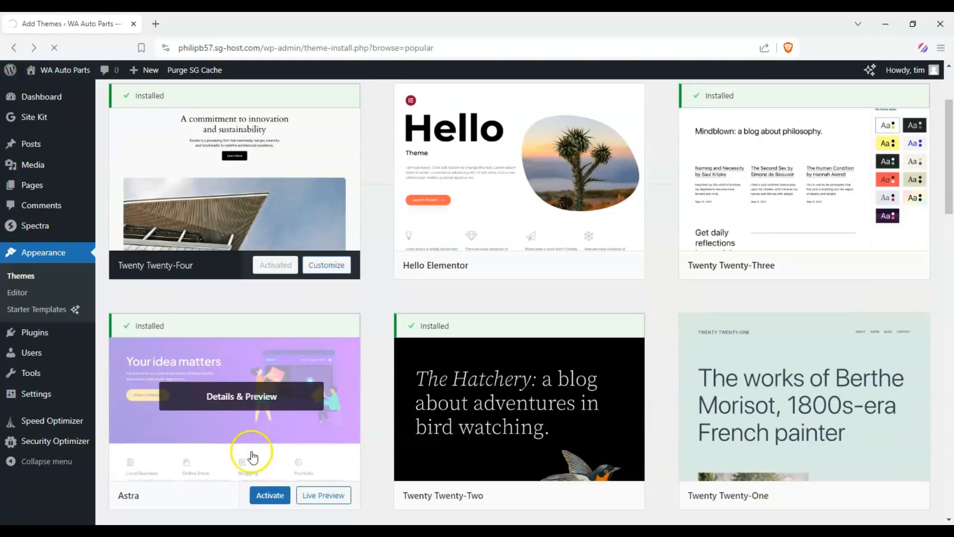
- Activate the Astra theme and check the Starter Templates plugin's status on the Astra dashboard
{"action": "left_click", "coordinate": [570, 330]}
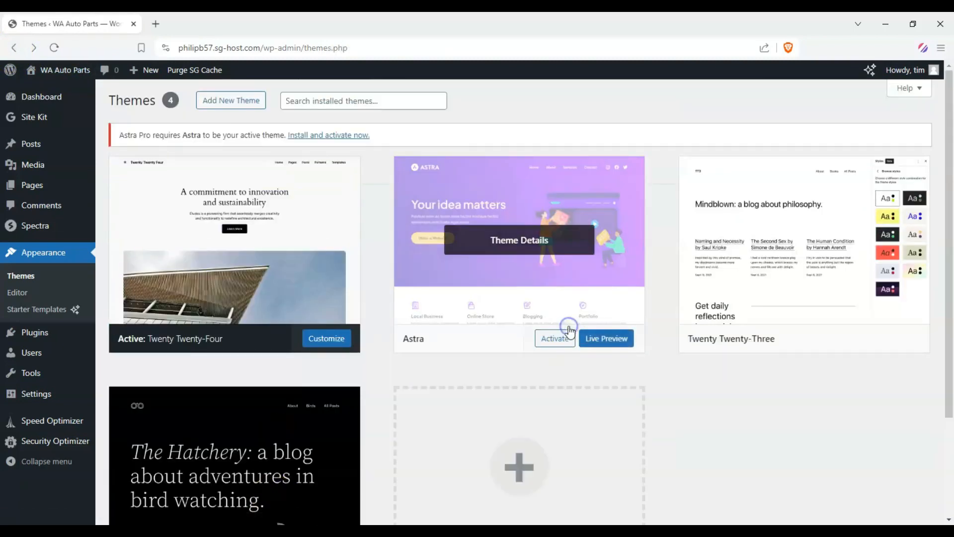
{"action": "left_click", "coordinate": [569, 341]}
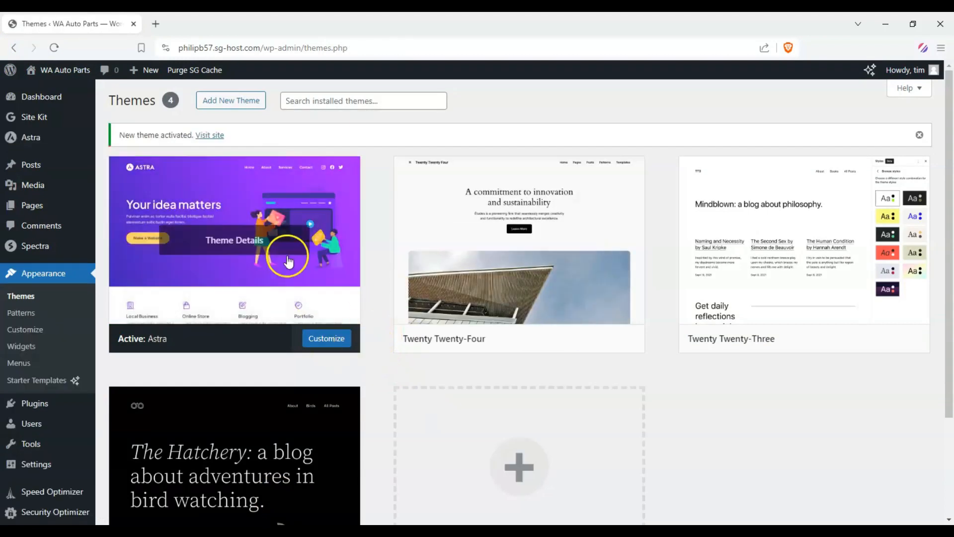
{"action": "left_click", "coordinate": [44, 145]}
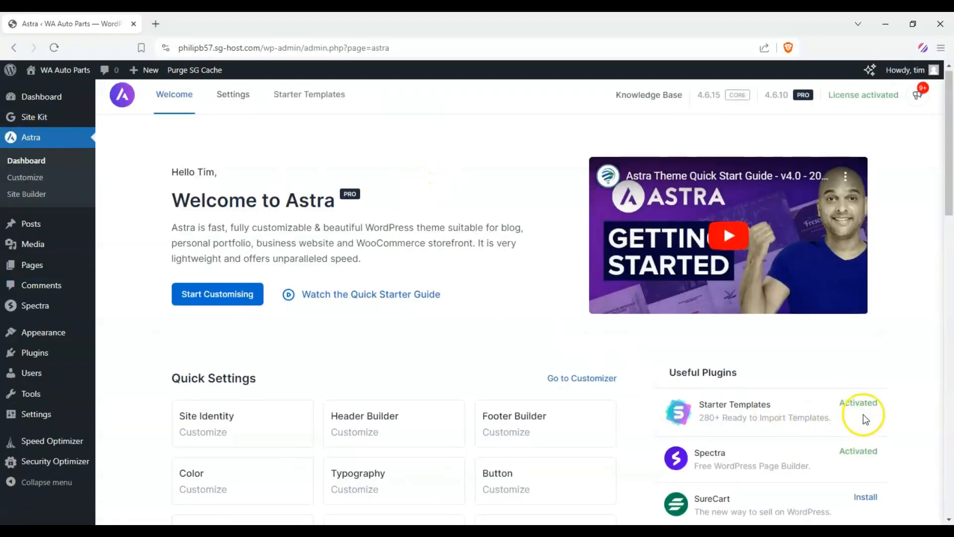
{"action": "scroll", "coordinate": [825, 392], "scroll_direction": "down", "scroll_amount": 1}
{"action": "left_click_drag", "start_coordinate": [666, 350], "coordinate": [891, 362]}
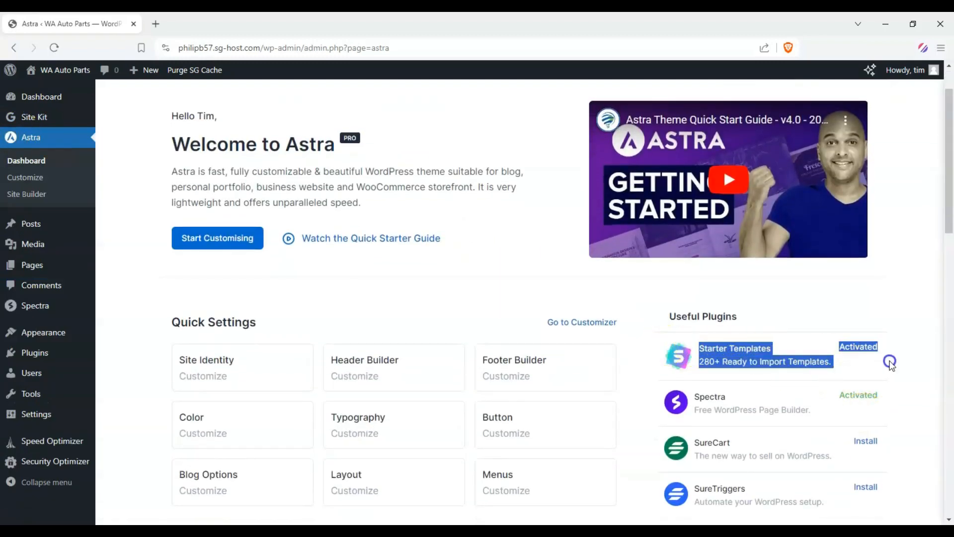
- Open Starter Templates and choose to build the website with Classic Starter Templates
{"action": "left_click", "coordinate": [890, 362]}
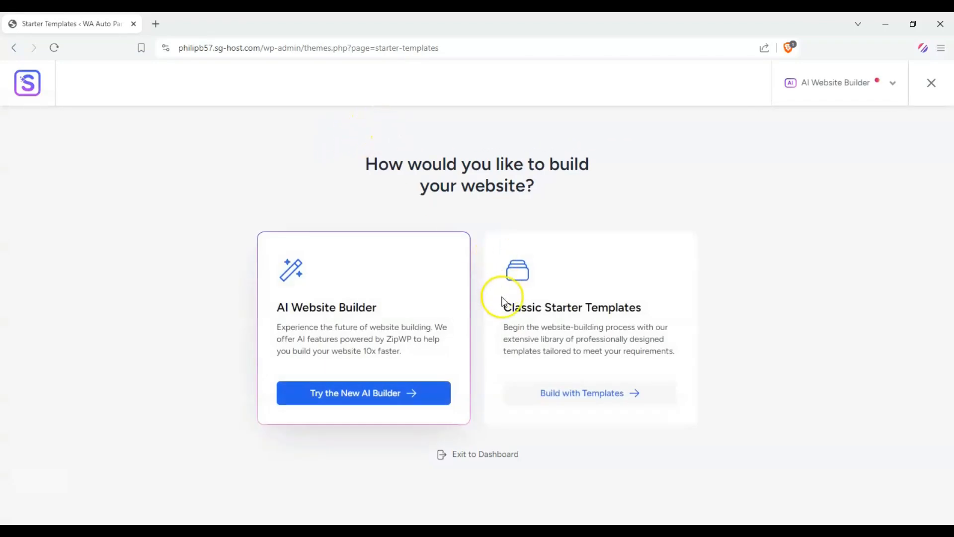
{"action": "left_click_drag", "start_coordinate": [503, 302], "coordinate": [700, 358]}
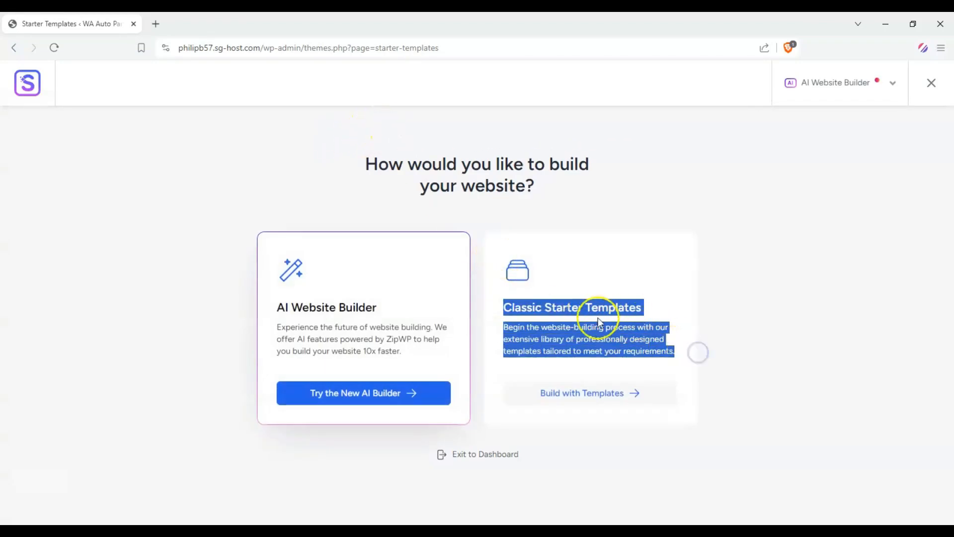
{"action": "left_click", "coordinate": [618, 393]}
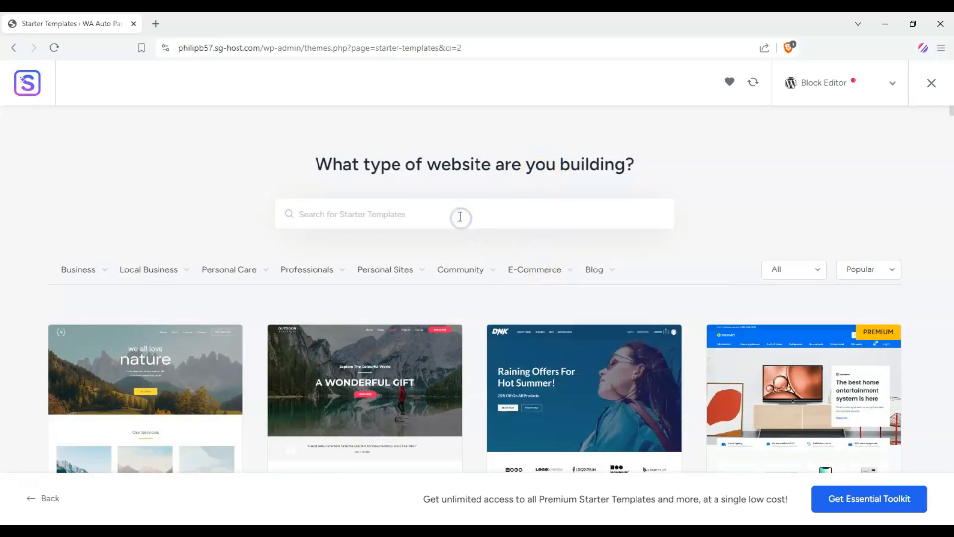
- Search the starter templates for "auto parts" and browse the suggestions
{"action": "type", "text": "aaut"}
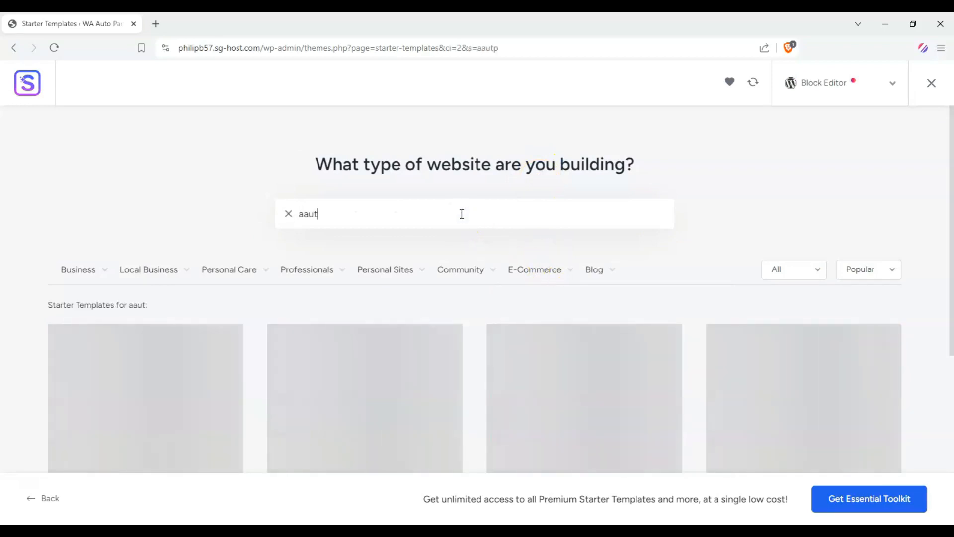
{"action": "type", "text": "pyut"}
{"action": "key", "text": "BackSpace"}
{"action": "key", "text": "BackSpace"}
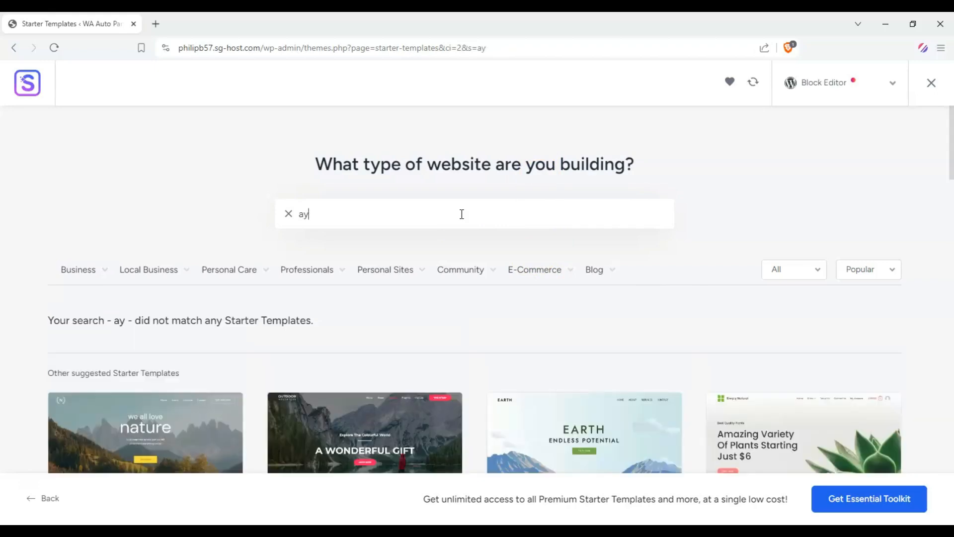
{"action": "type", "text": "uto parts"}
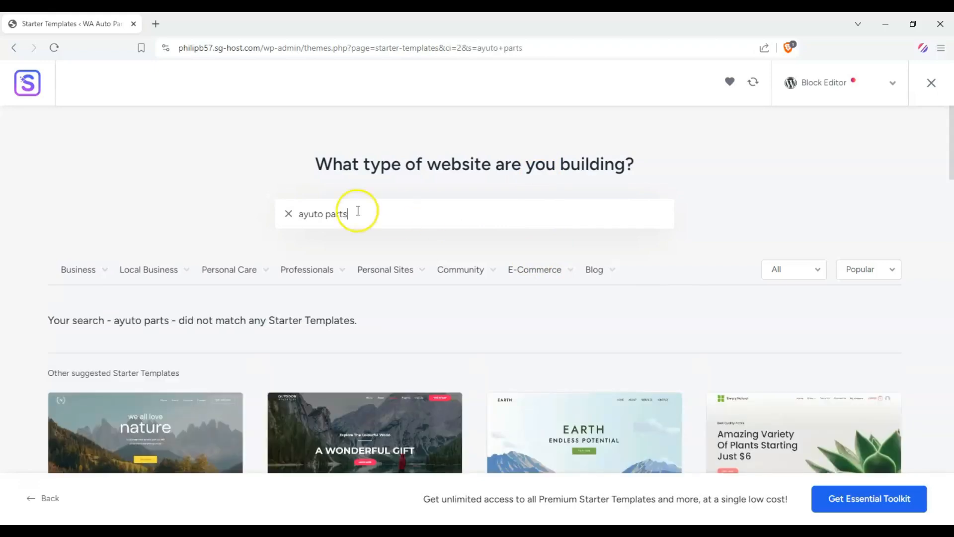
{"action": "left_click", "coordinate": [306, 217]}
{"action": "key", "text": "BackSpace"}
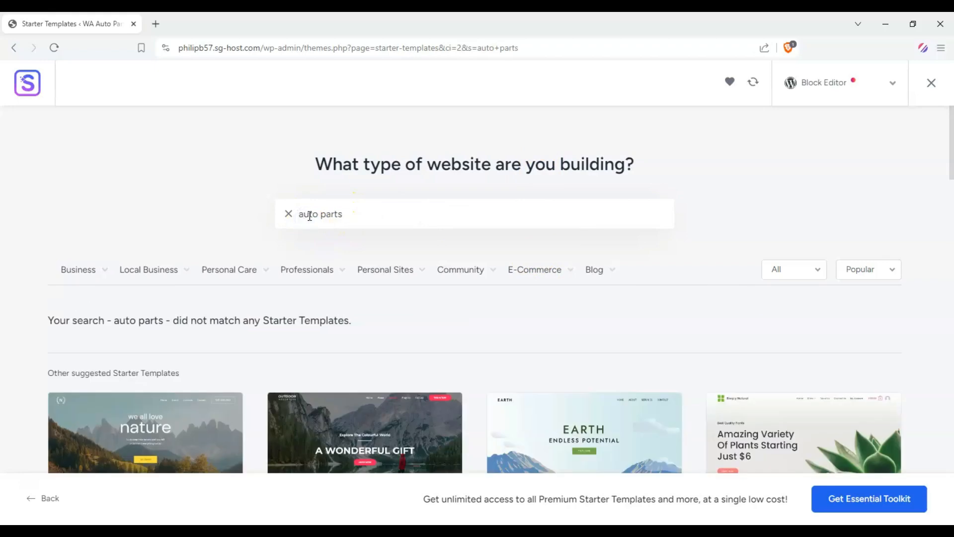
{"action": "scroll", "coordinate": [251, 254], "scroll_direction": "down", "scroll_amount": 3}
{"action": "scroll", "coordinate": [94, 234], "scroll_direction": "up", "scroll_amount": 3}
{"action": "scroll", "coordinate": [50, 251], "scroll_direction": "down", "scroll_amount": 3}
{"action": "scroll", "coordinate": [21, 249], "scroll_direction": "up", "scroll_amount": 3}
- Search the starter templates for "salon" and look over the matching designs
{"action": "left_click_drag", "start_coordinate": [398, 215], "coordinate": [263, 209]}
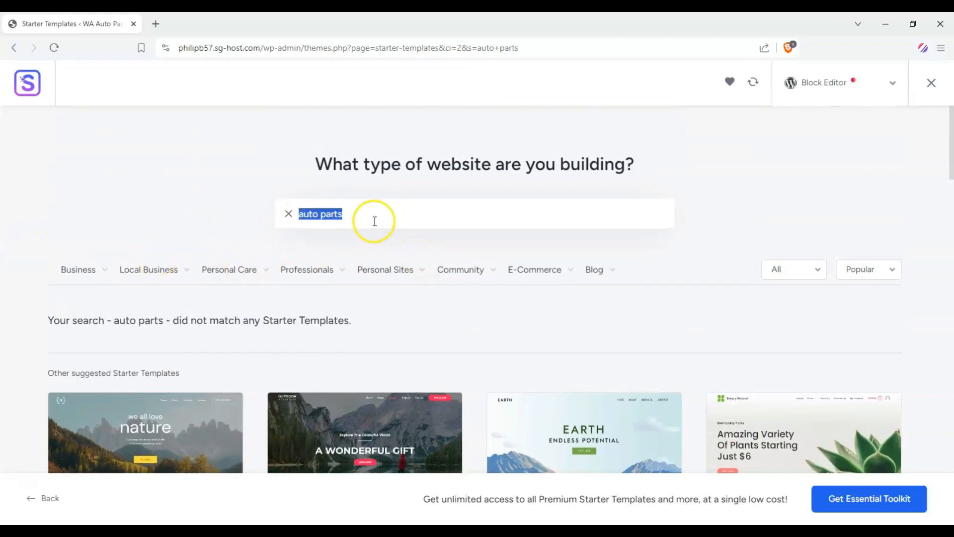
{"action": "type", "text": "salon"}
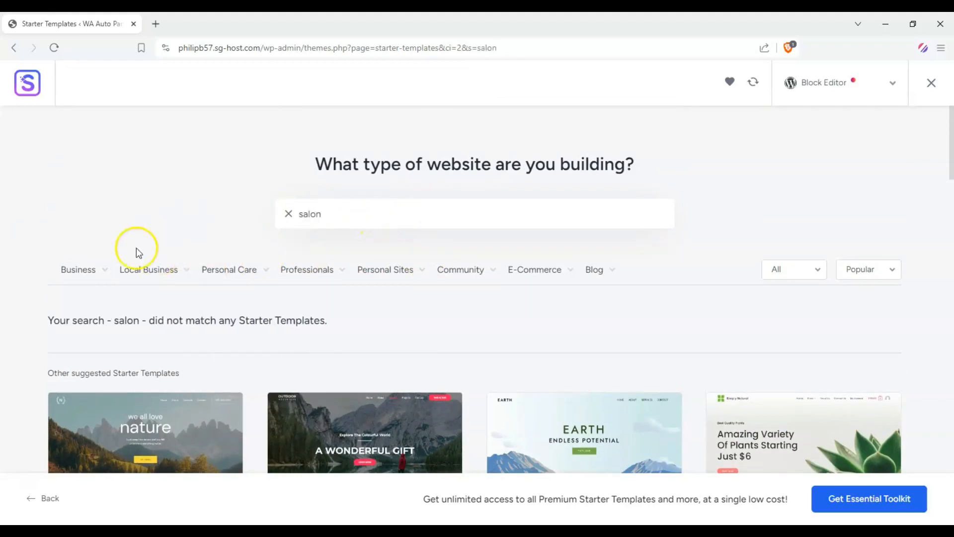
{"action": "scroll", "coordinate": [273, 214], "scroll_direction": "down", "scroll_amount": 3}
{"action": "scroll", "coordinate": [166, 206], "scroll_direction": "up", "scroll_amount": 3}
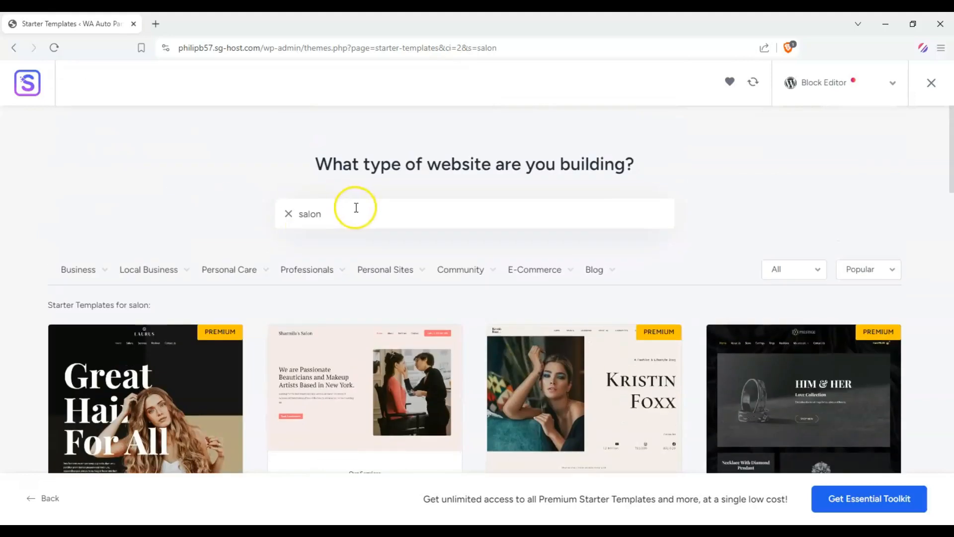
- Search the starter templates for "gadgets" and browse the suggested designs
{"action": "left_click_drag", "start_coordinate": [356, 208], "coordinate": [106, 214]}
{"action": "type", "text": "gadgets"}
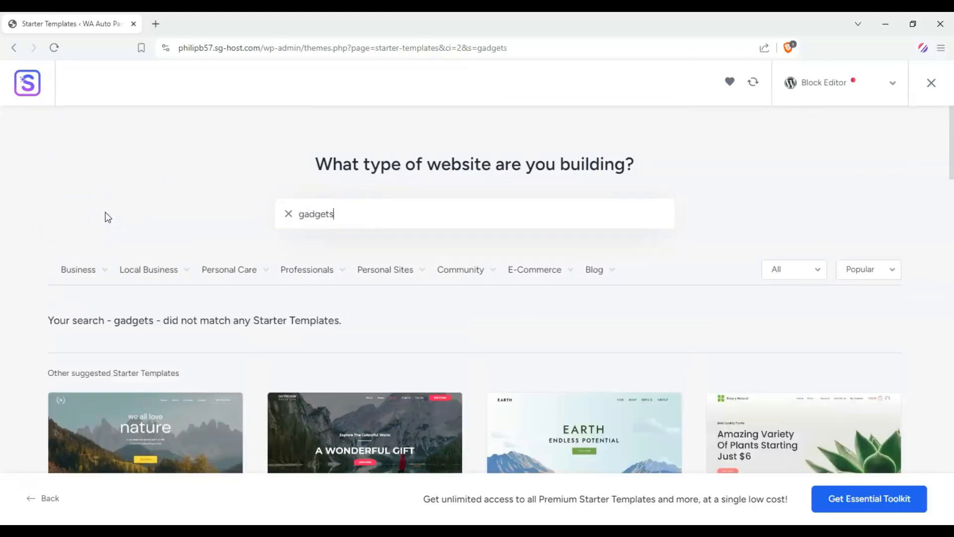
{"action": "scroll", "coordinate": [100, 233], "scroll_direction": "down", "scroll_amount": 3}
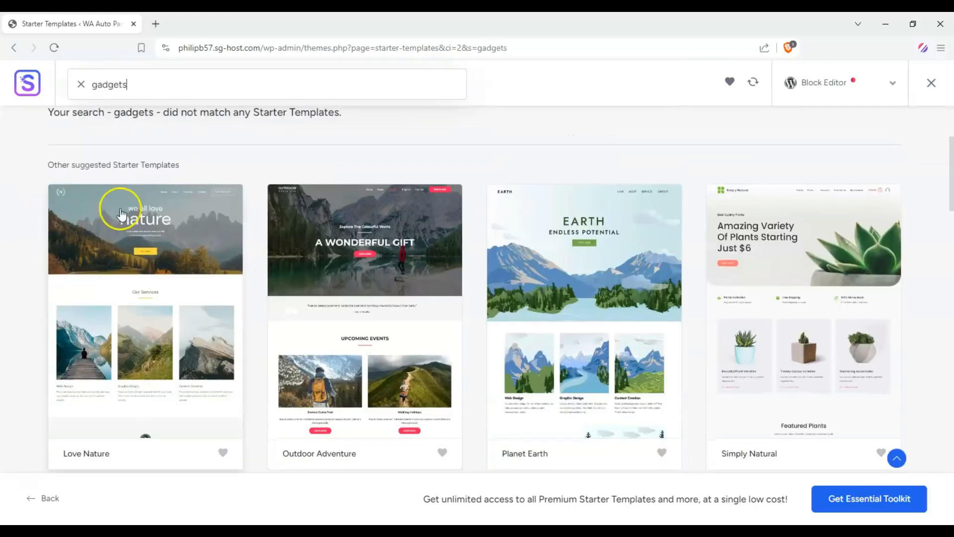
{"action": "scroll", "coordinate": [101, 219], "scroll_direction": "up", "scroll_amount": 3}
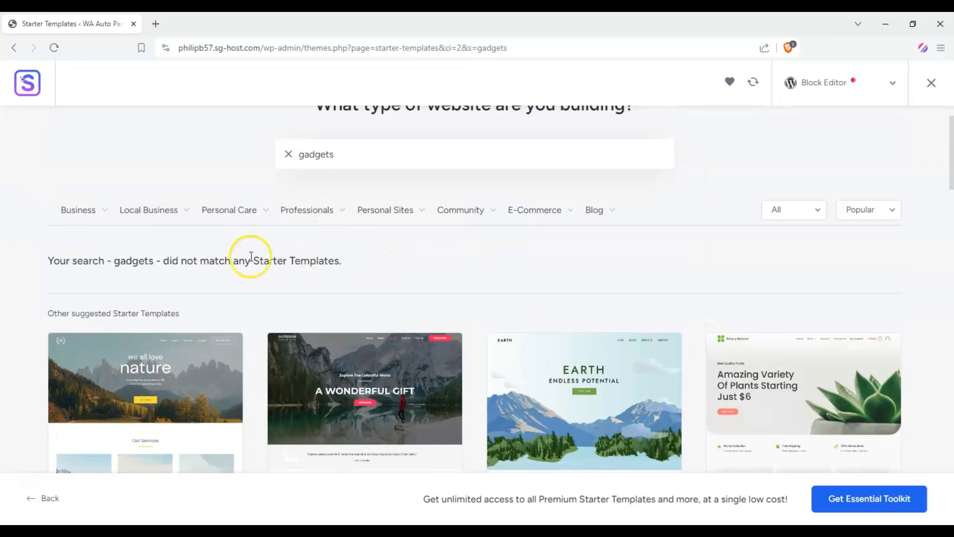
{"action": "scroll", "coordinate": [351, 287], "scroll_direction": "up", "scroll_amount": 1}
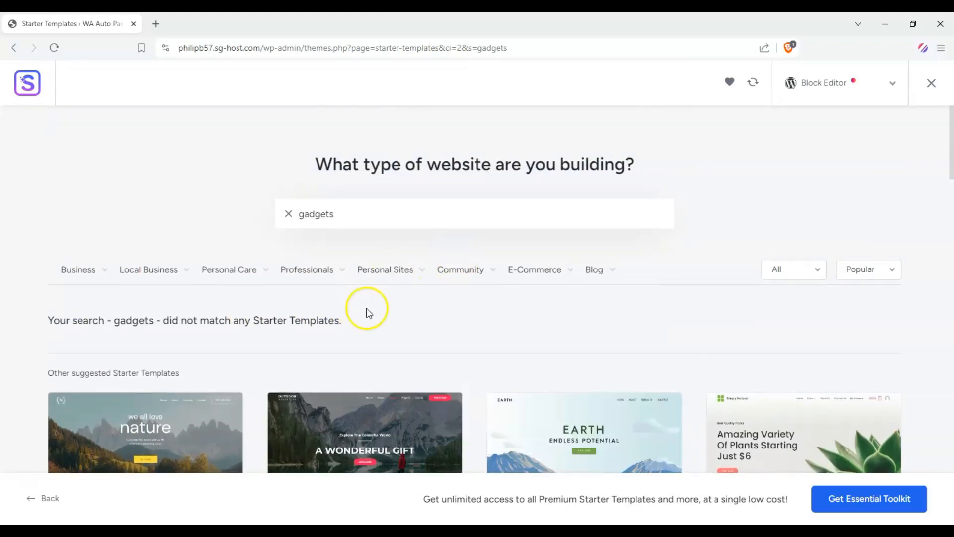
- Show the starter templates in the E-Commerce category Online Shop and browse them
{"action": "mouse_move", "coordinate": [562, 283]}
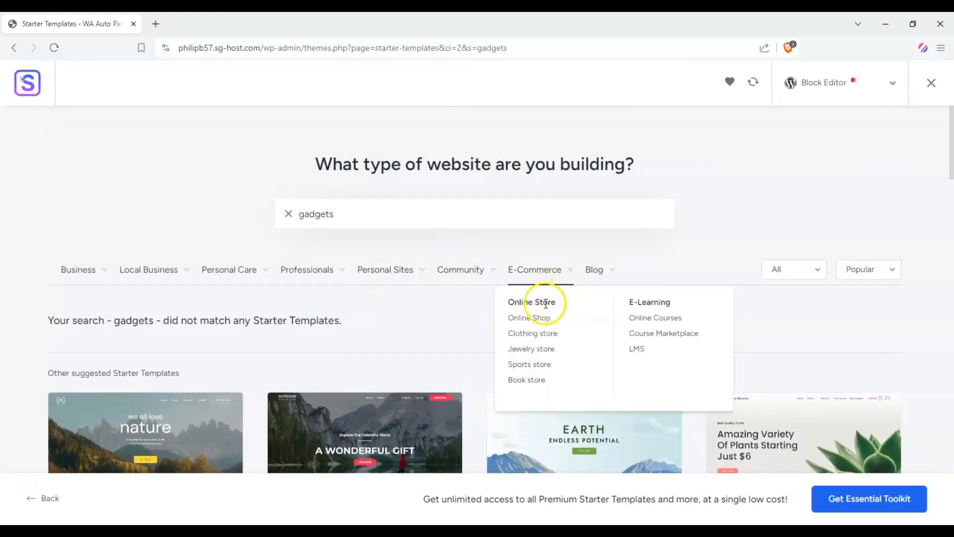
{"action": "left_click", "coordinate": [540, 317]}
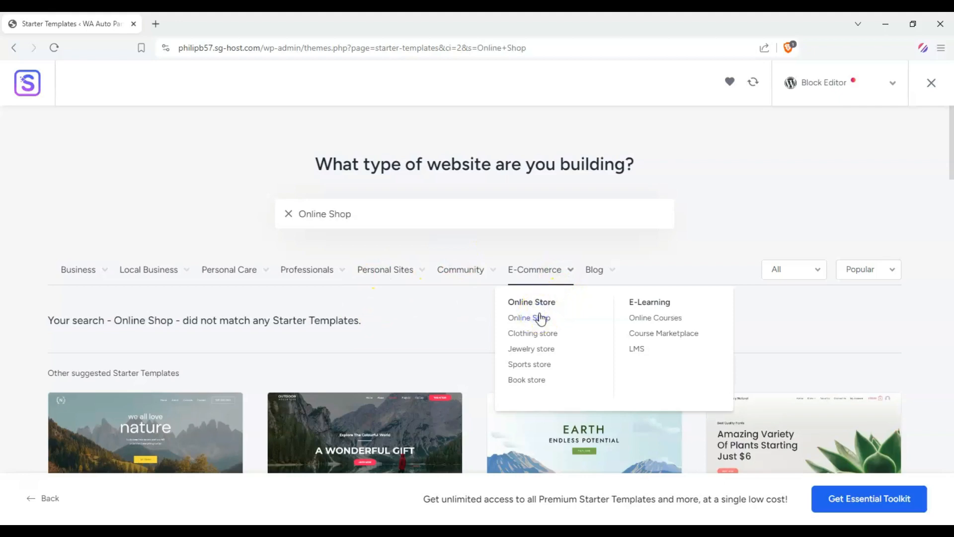
{"action": "scroll", "coordinate": [20, 270], "scroll_direction": "down", "scroll_amount": 10}
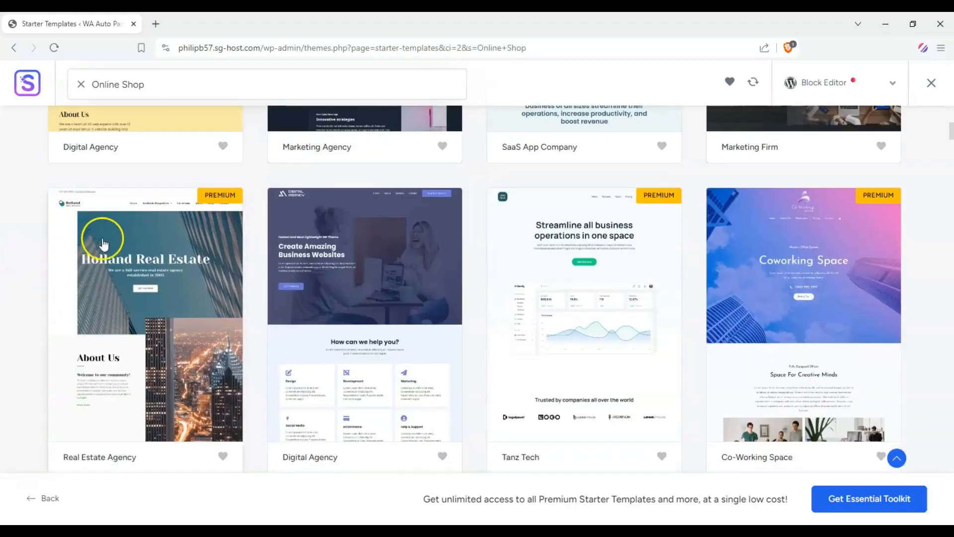
{"action": "scroll", "coordinate": [103, 243], "scroll_direction": "up", "scroll_amount": 4}
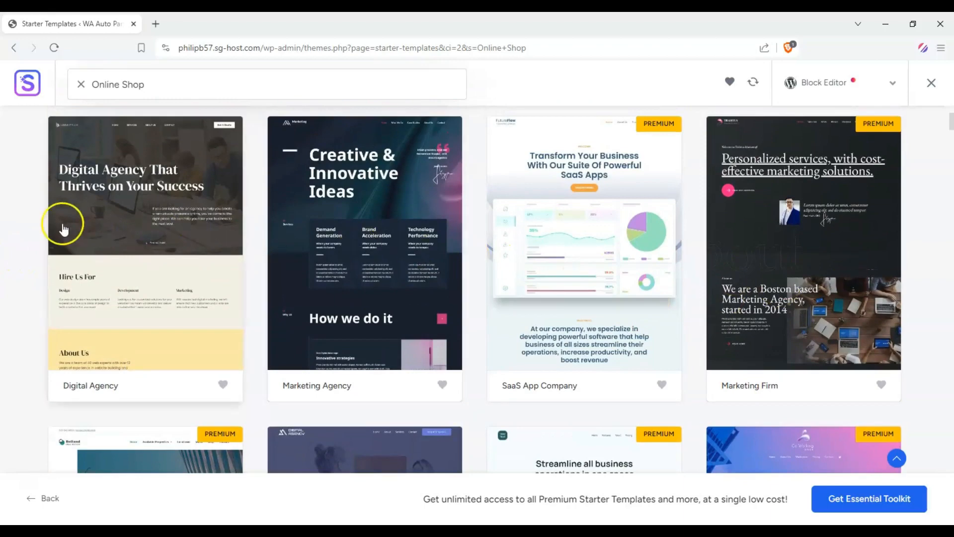
{"action": "scroll", "coordinate": [63, 229], "scroll_direction": "up", "scroll_amount": 4}
{"action": "scroll", "coordinate": [135, 292], "scroll_direction": "down", "scroll_amount": 13}
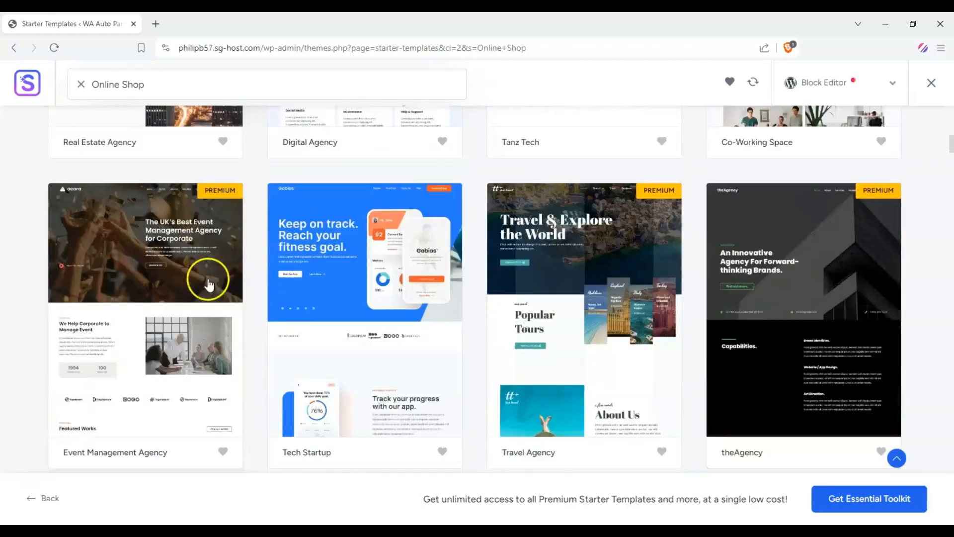
{"action": "scroll", "coordinate": [209, 284], "scroll_direction": "up", "scroll_amount": 13}
- Show the starter templates in the E-Commerce category Sports store and find the Cycle Shop template
{"action": "mouse_move", "coordinate": [534, 263]}
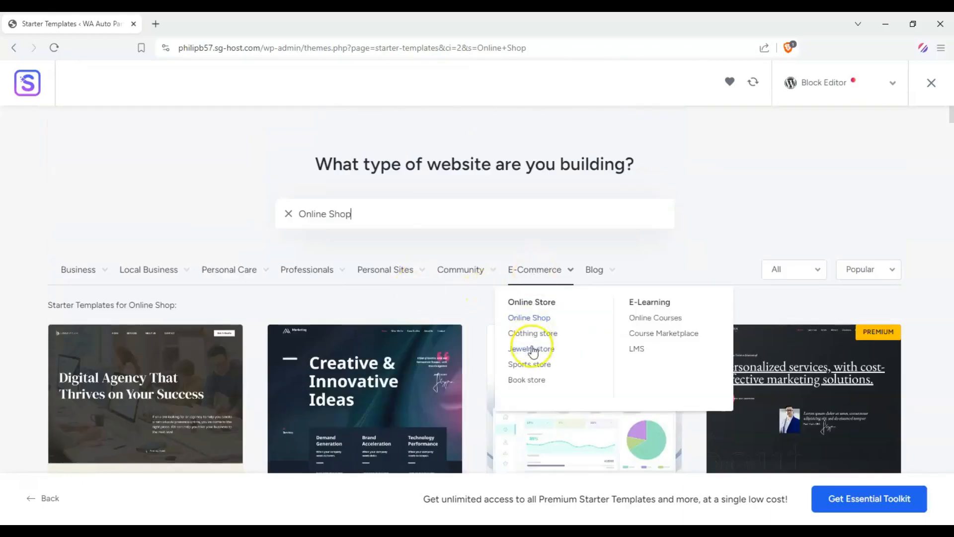
{"action": "left_click", "coordinate": [530, 366]}
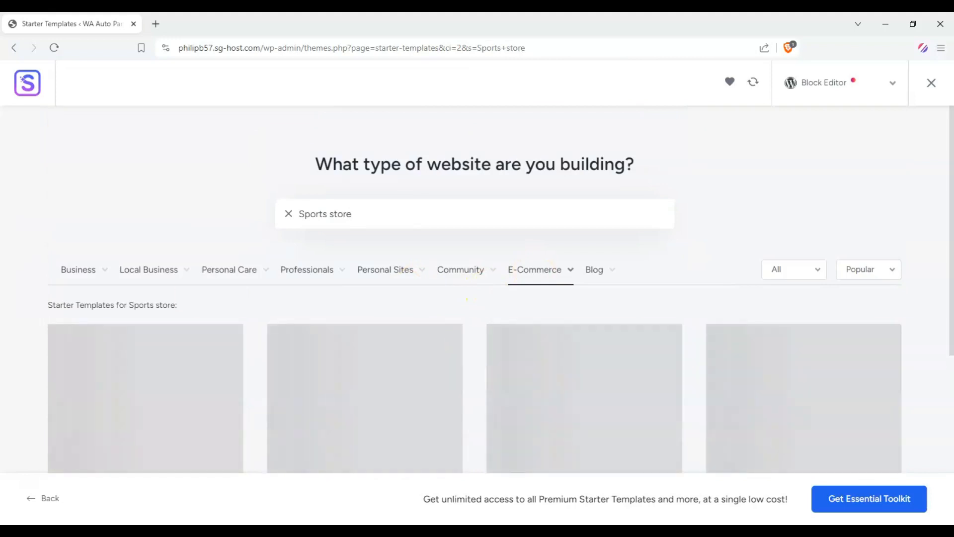
{"action": "scroll", "coordinate": [32, 257], "scroll_direction": "down", "scroll_amount": 5}
{"action": "scroll", "coordinate": [29, 255], "scroll_direction": "up", "scroll_amount": 3}
{"action": "scroll", "coordinate": [28, 256], "scroll_direction": "down", "scroll_amount": 10}
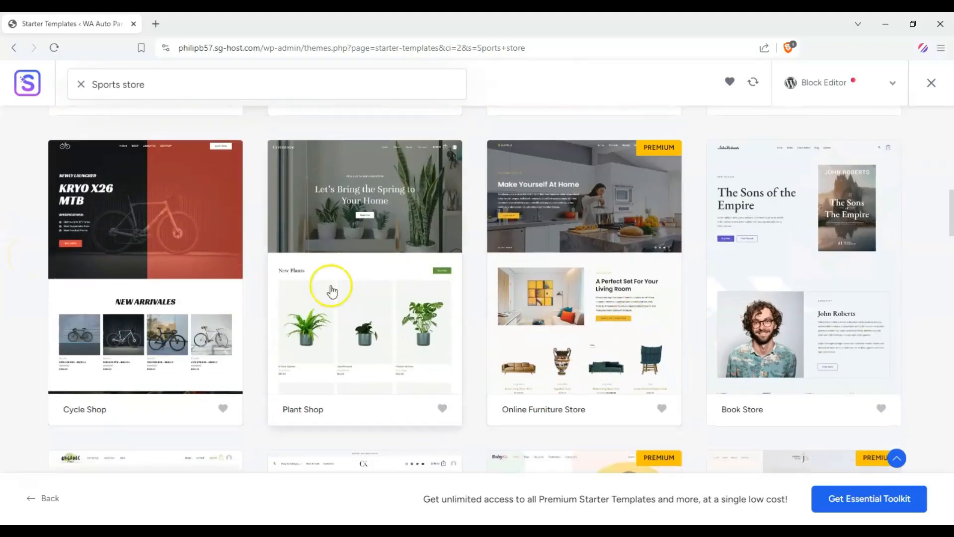
- Select the Cycle Shop template with WooCommerce as its e-commerce platform and examine the site preview
{"action": "left_click", "coordinate": [193, 270]}
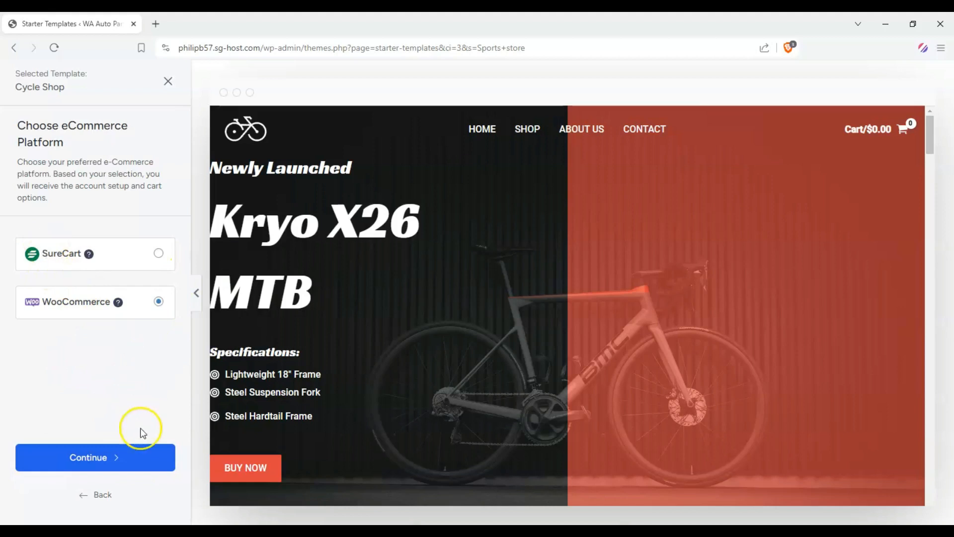
{"action": "left_click", "coordinate": [143, 467]}
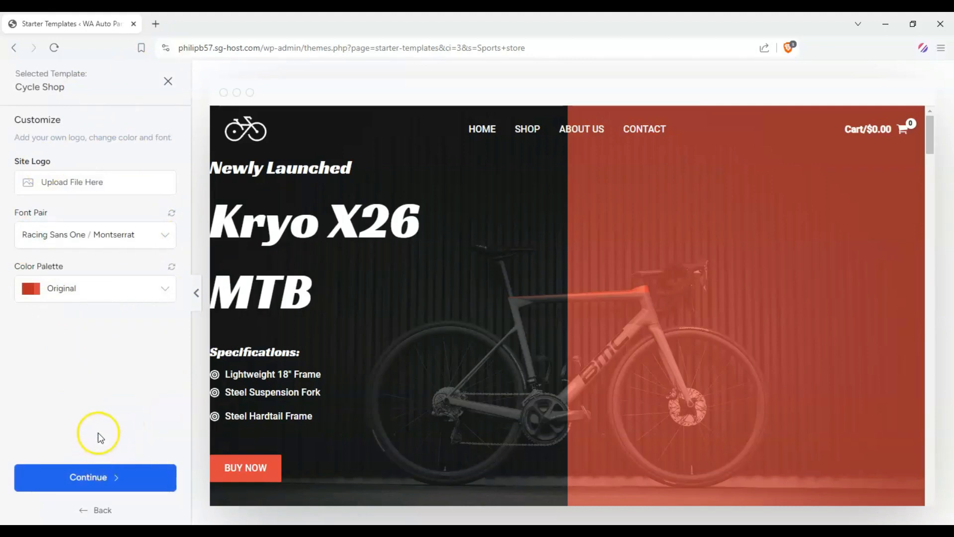
{"action": "scroll", "coordinate": [643, 283], "scroll_direction": "down", "scroll_amount": 10}
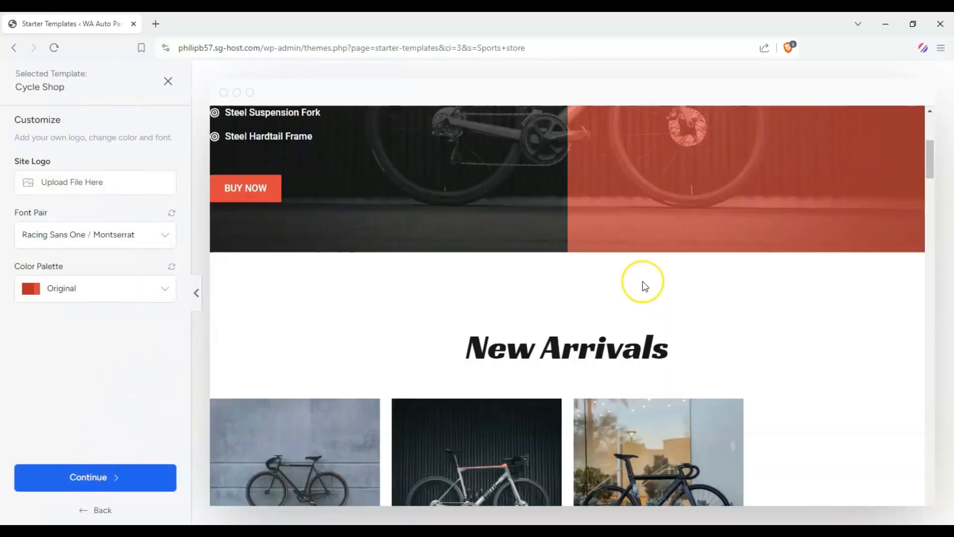
- Accept the Cycle Shop design after checking its preview, skip the extra features, and build the website with the default import options
{"action": "scroll", "coordinate": [643, 286], "scroll_direction": "down", "scroll_amount": 15}
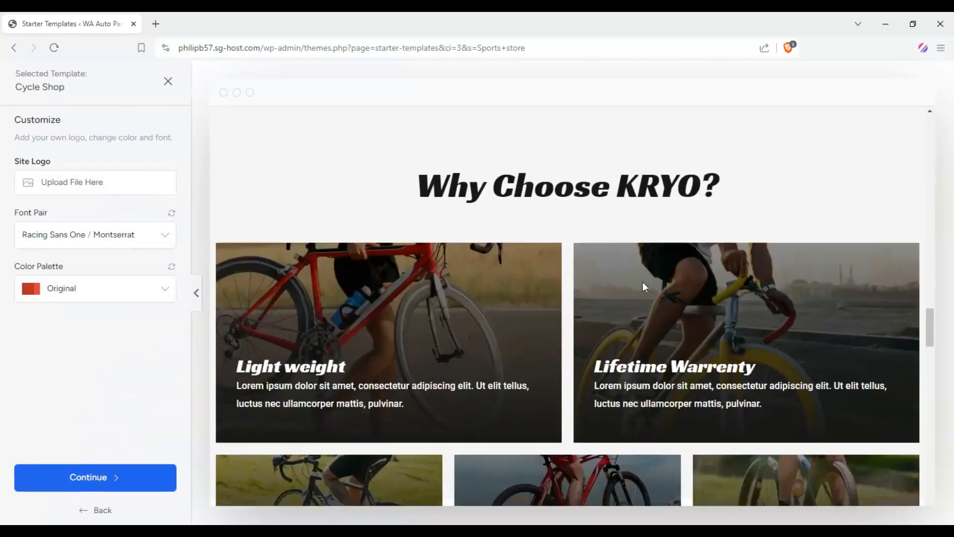
{"action": "scroll", "coordinate": [643, 284], "scroll_direction": "up", "scroll_amount": 15}
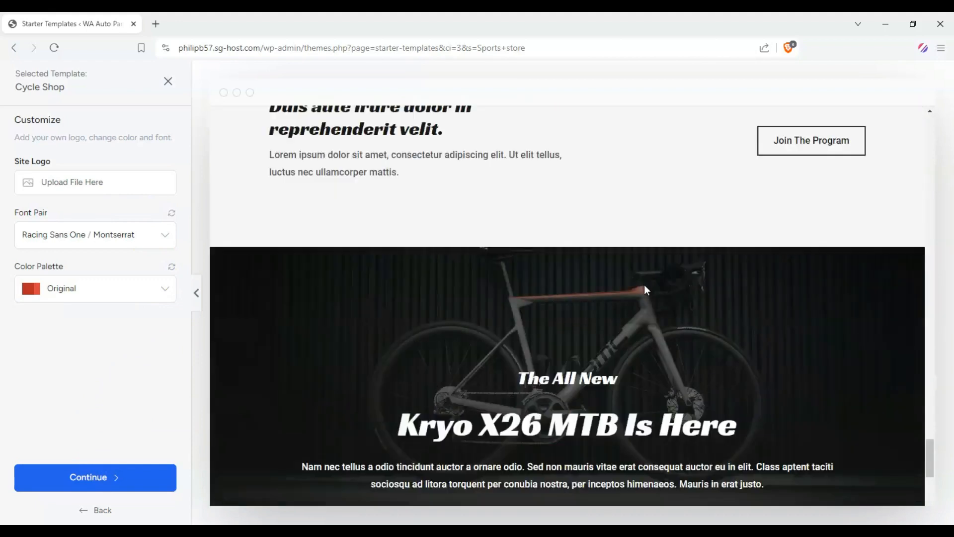
{"action": "scroll", "coordinate": [607, 273], "scroll_direction": "up", "scroll_amount": 10}
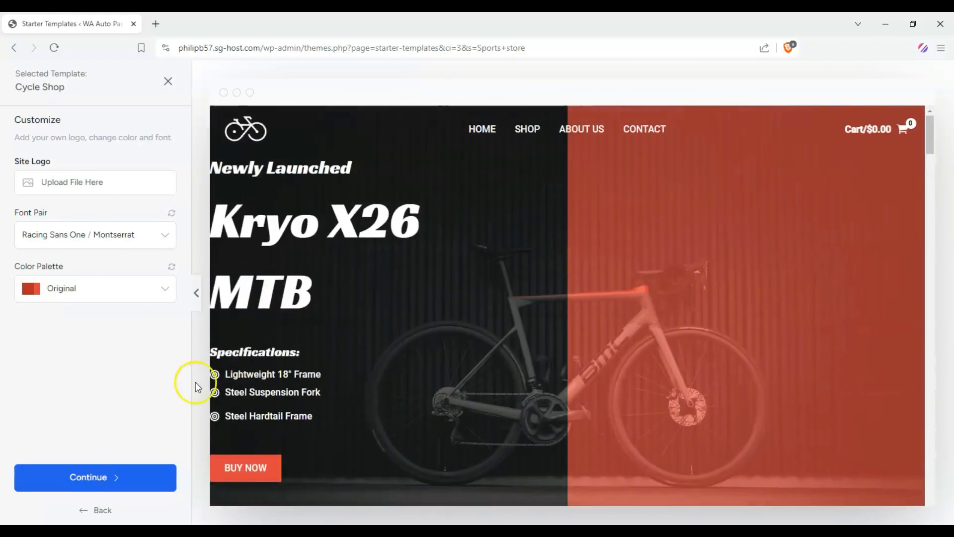
{"action": "left_click", "coordinate": [133, 470]}
{"action": "scroll", "coordinate": [291, 396], "scroll_direction": "down", "scroll_amount": 3}
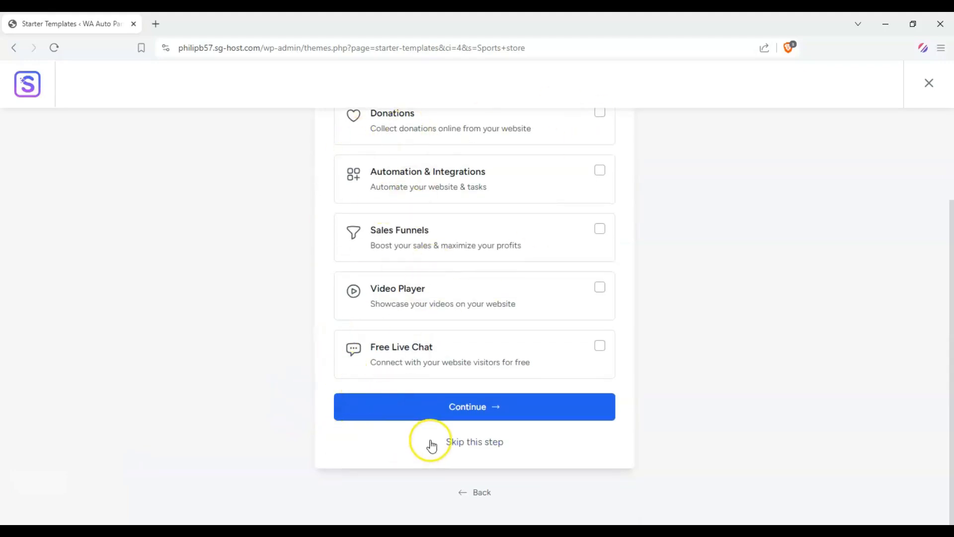
{"action": "left_click", "coordinate": [456, 446]}
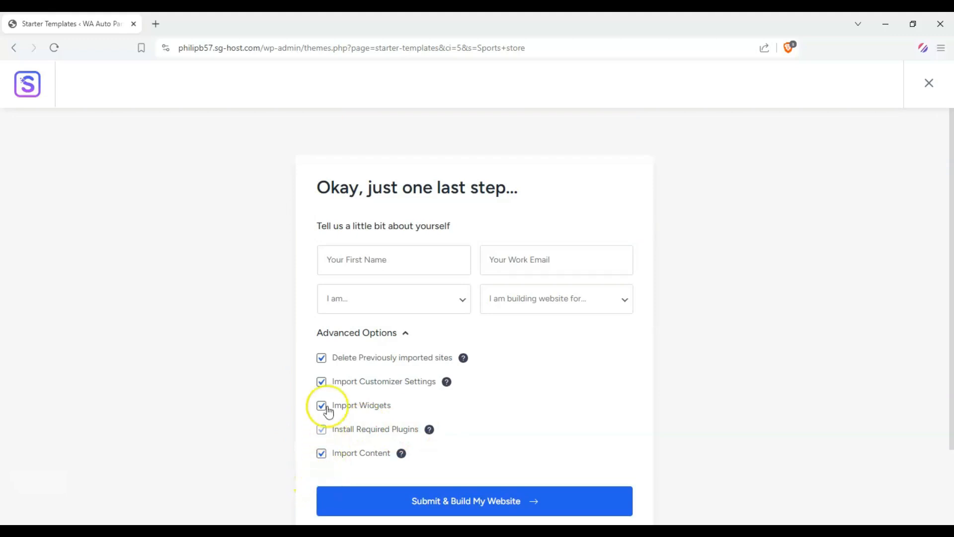
{"action": "left_click", "coordinate": [433, 499]}
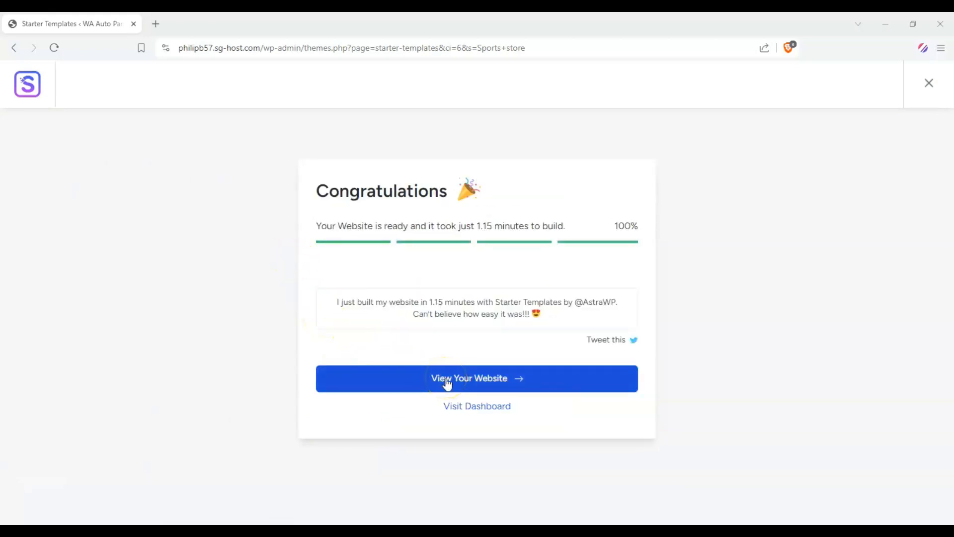
- Open the finished website in a new tab and load the site's /wp-admin/ dashboard in the original tab
{"action": "right_click", "coordinate": [448, 384]}
{"action": "left_click", "coordinate": [517, 196]}
{"action": "left_click", "coordinate": [435, 379]}
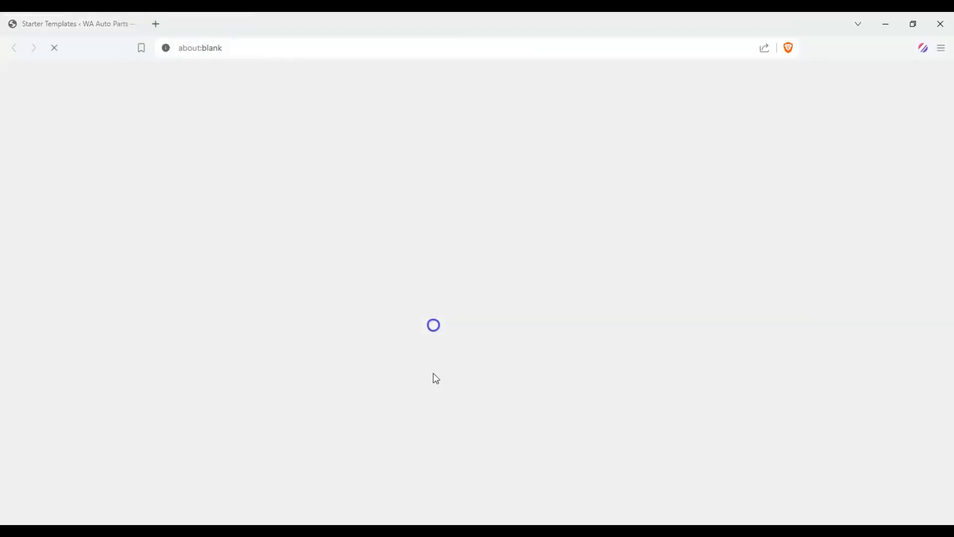
{"action": "left_click", "coordinate": [66, 23]}
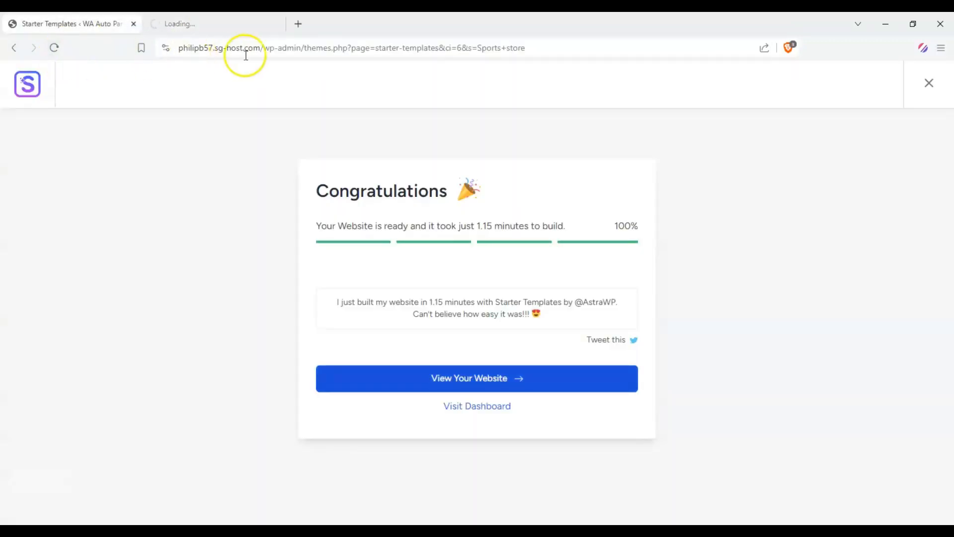
{"action": "left_click_drag", "start_coordinate": [304, 49], "coordinate": [725, 73]}
{"action": "key", "text": "Delete"}
{"action": "key", "text": "Return"}
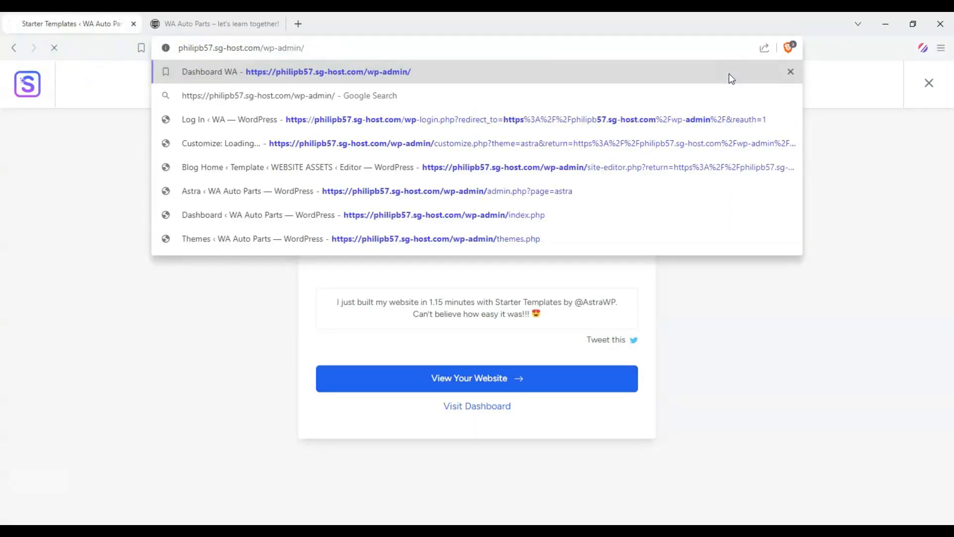
- Examine the hero section and Buy Now button on the new website's home page
{"action": "left_click", "coordinate": [219, 23]}
{"action": "scroll", "coordinate": [255, 117], "scroll_direction": "down", "scroll_amount": 2}
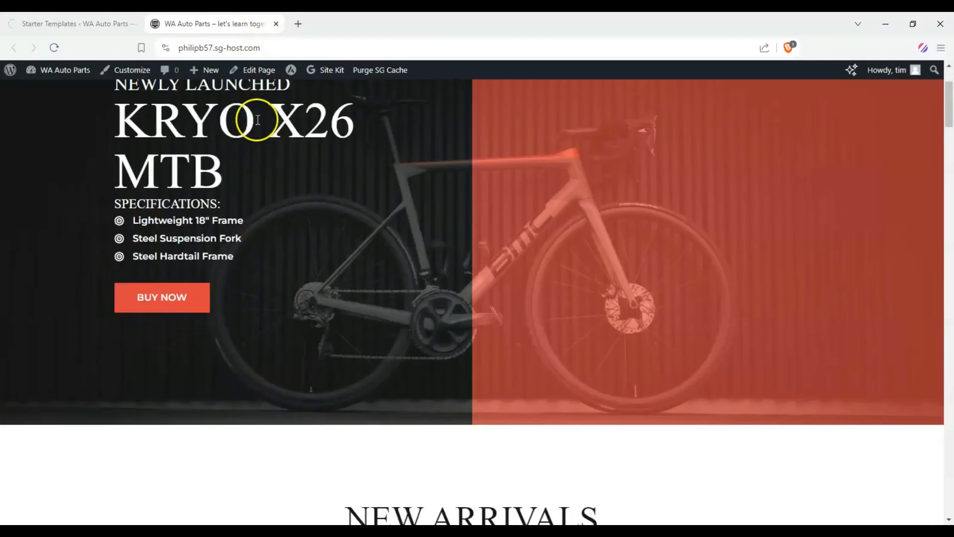
{"action": "scroll", "coordinate": [302, 262], "scroll_direction": "up", "scroll_amount": 2}
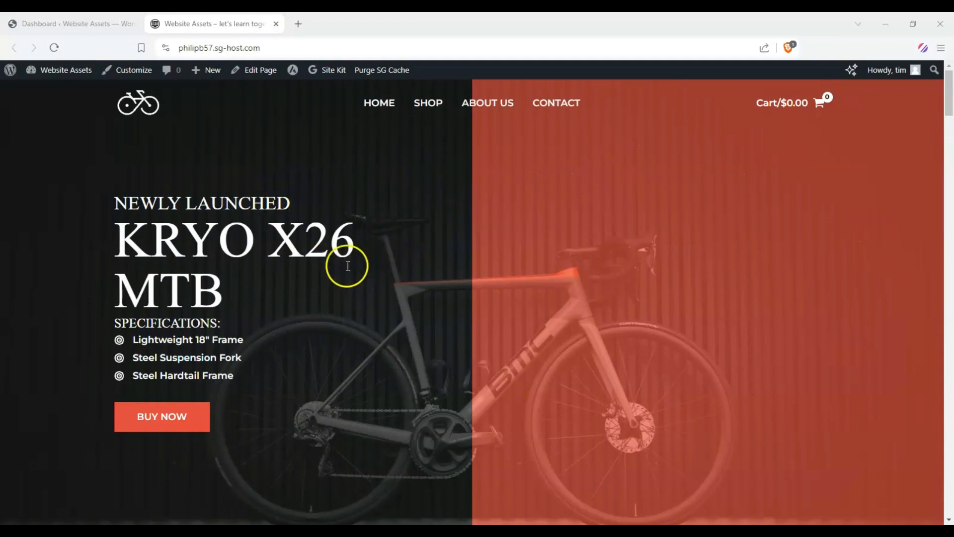
{"action": "left_click_drag", "start_coordinate": [950, 106], "coordinate": [949, 101]}
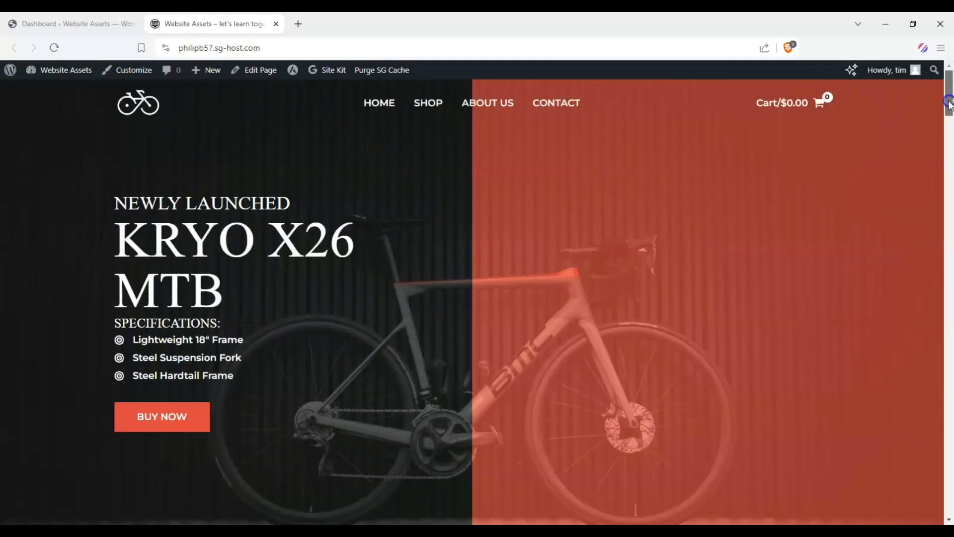
{"action": "left_click", "coordinate": [160, 396]}
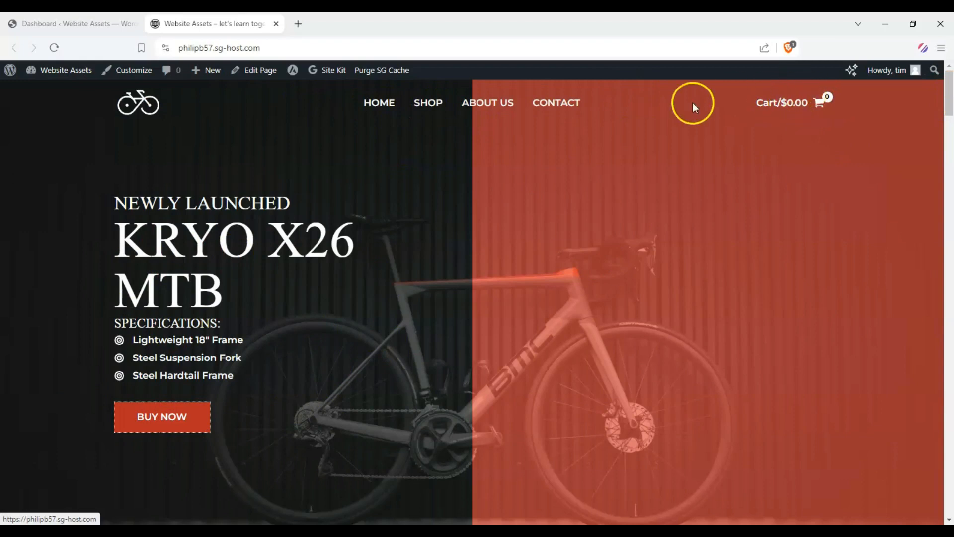
- Examine the website's Shop page, cart link and the home page down to its footer
{"action": "left_click", "coordinate": [422, 99]}
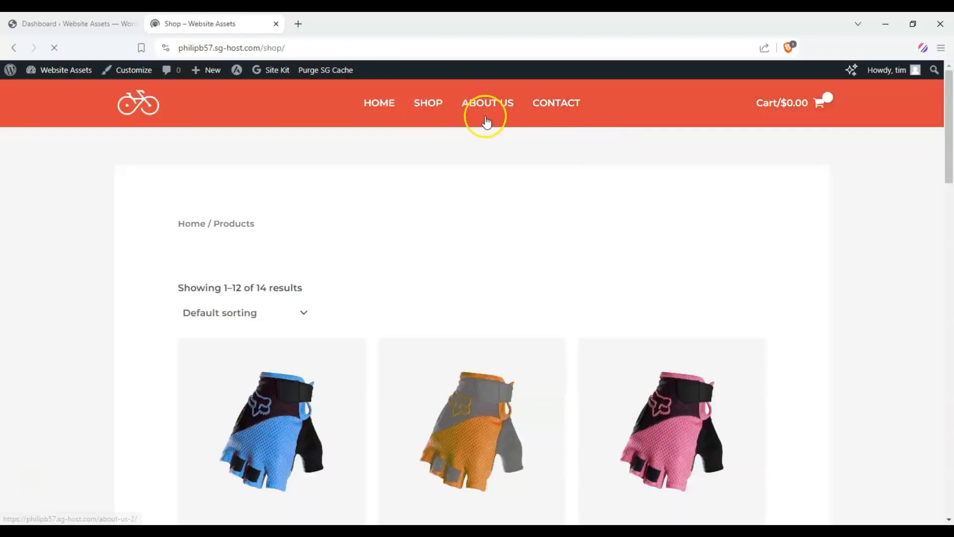
{"action": "scroll", "coordinate": [252, 227], "scroll_direction": "down", "scroll_amount": 2}
{"action": "left_click_drag", "start_coordinate": [948, 153], "coordinate": [950, 101]}
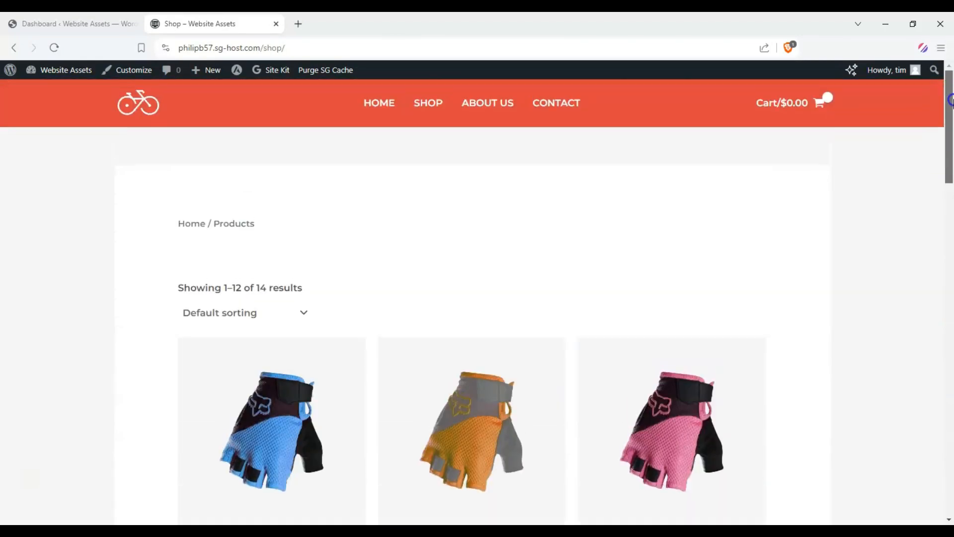
{"action": "left_click", "coordinate": [785, 100]}
{"action": "left_click", "coordinate": [936, 98]}
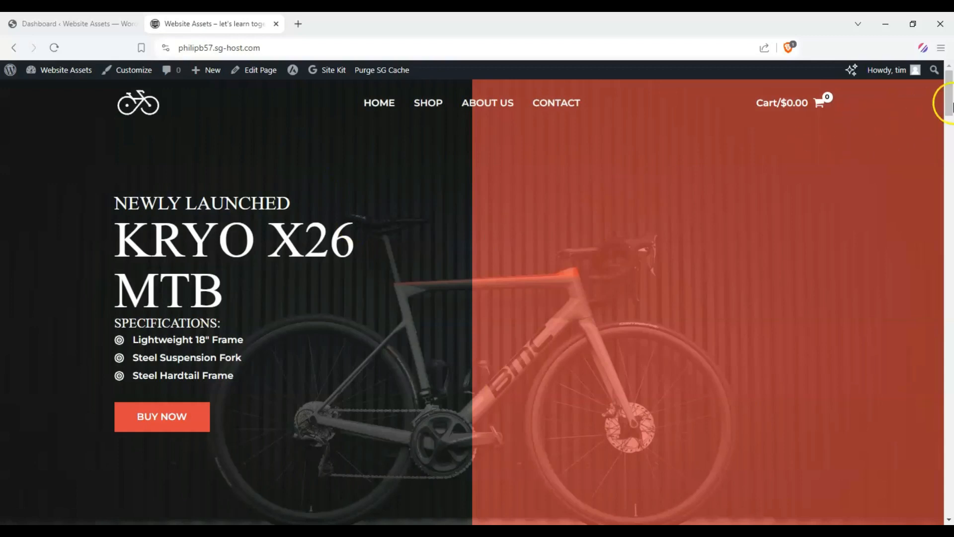
{"action": "left_click_drag", "start_coordinate": [949, 103], "coordinate": [948, 492]}
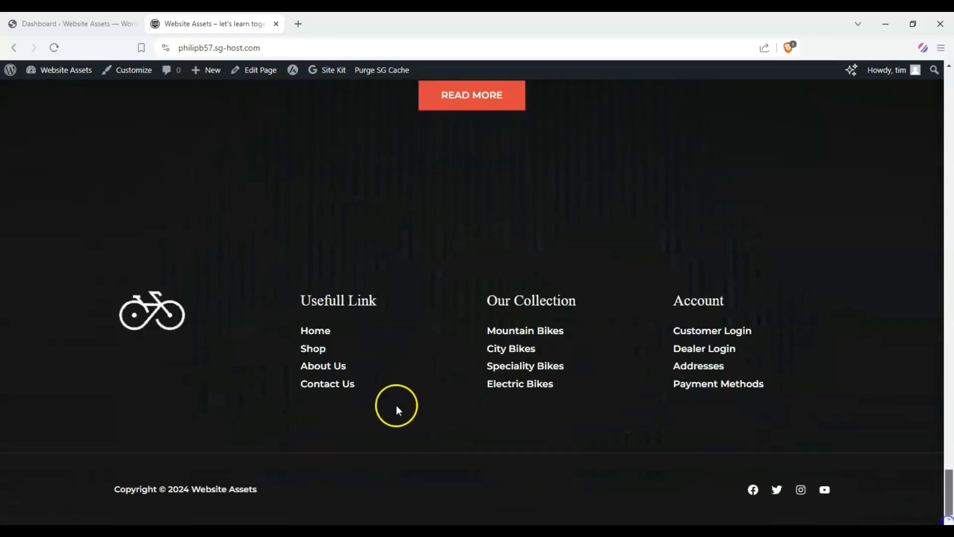
{"action": "left_click_drag", "start_coordinate": [950, 464], "coordinate": [902, 81]}
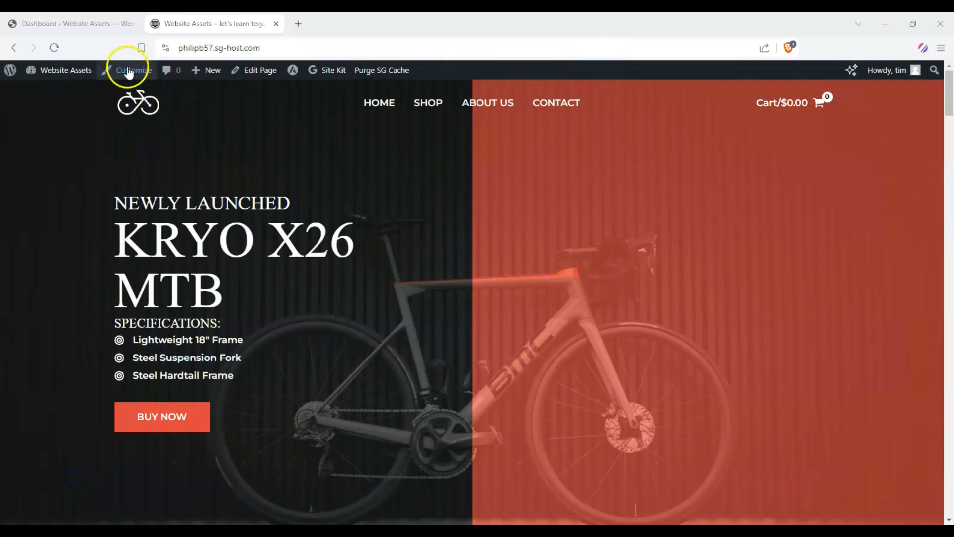
- Return to the WordPress dashboard and open the Astra theme's customizer
{"action": "left_click", "coordinate": [89, 24]}
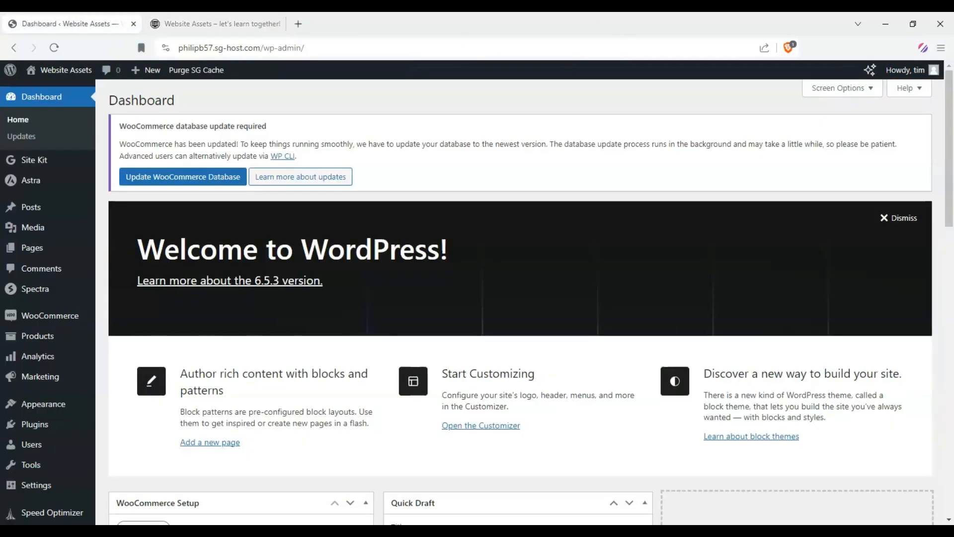
{"action": "mouse_move", "coordinate": [71, 187]}
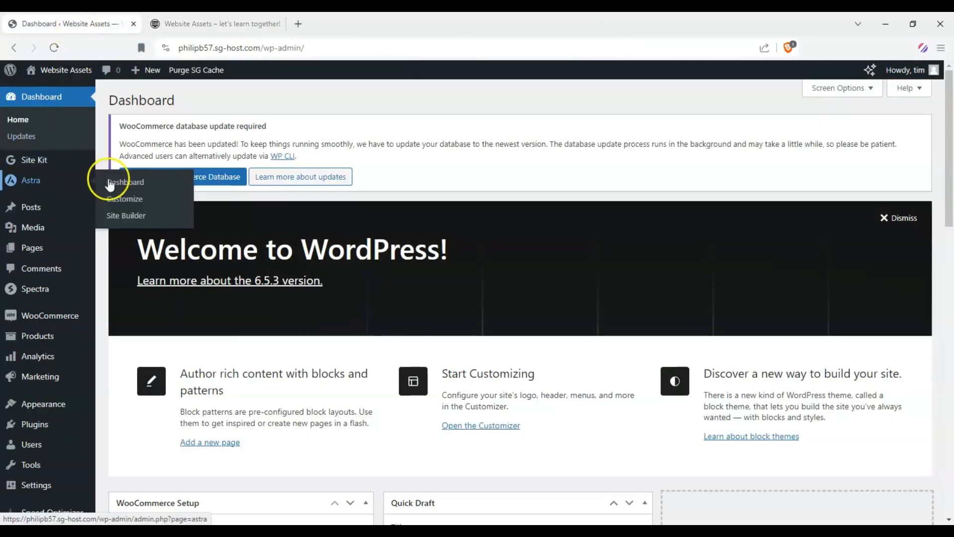
{"action": "left_click", "coordinate": [127, 199]}
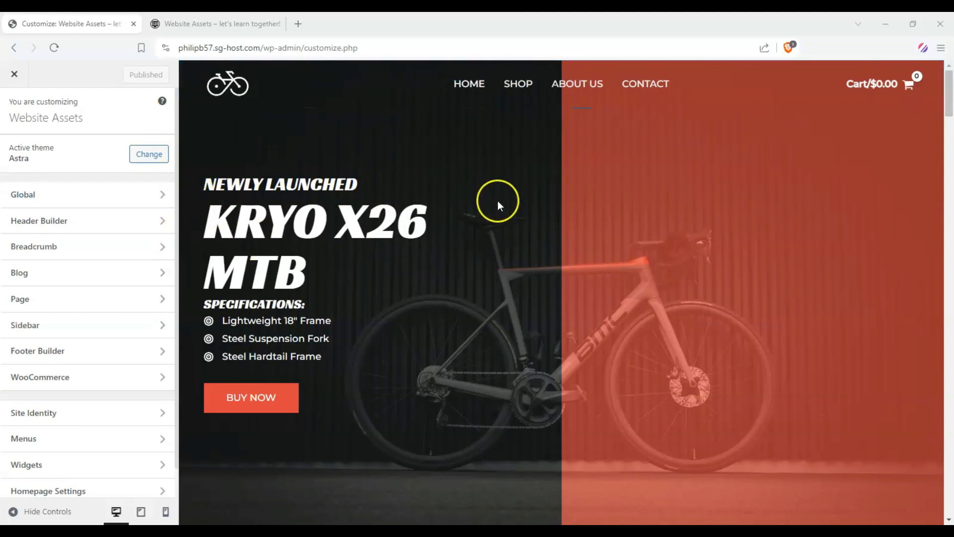
- Try several presets in the global Typography settings and apply the second preset in the first row
{"action": "left_click", "coordinate": [150, 201]}
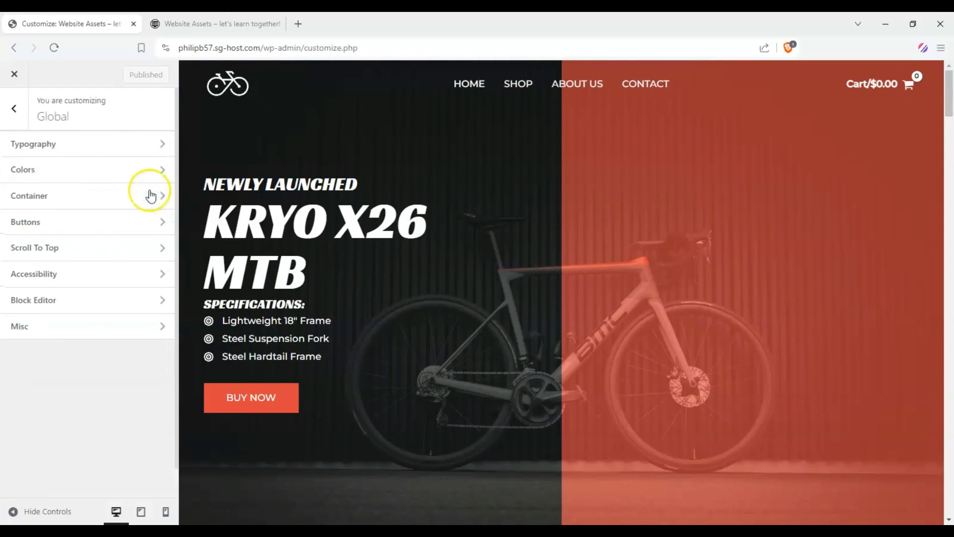
{"action": "left_click", "coordinate": [153, 145]}
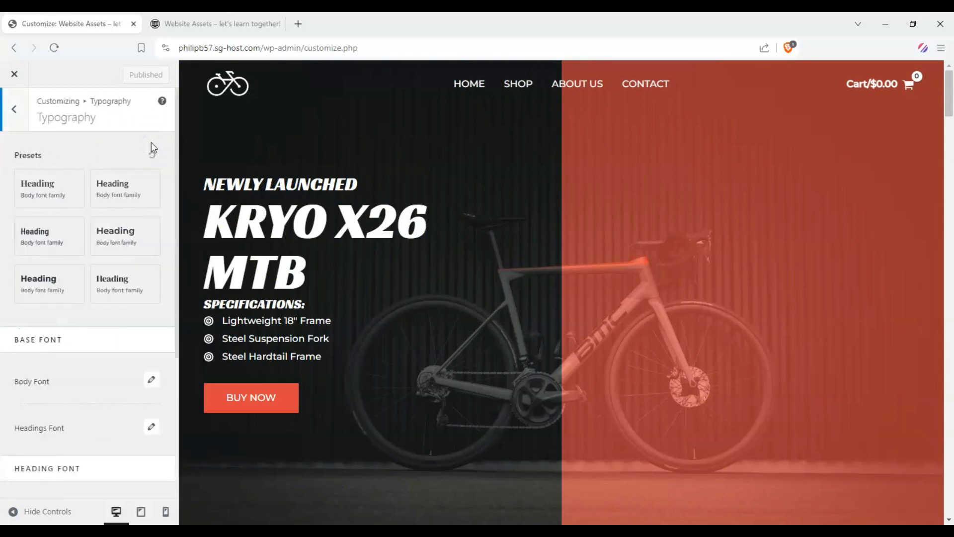
{"action": "left_click", "coordinate": [117, 284]}
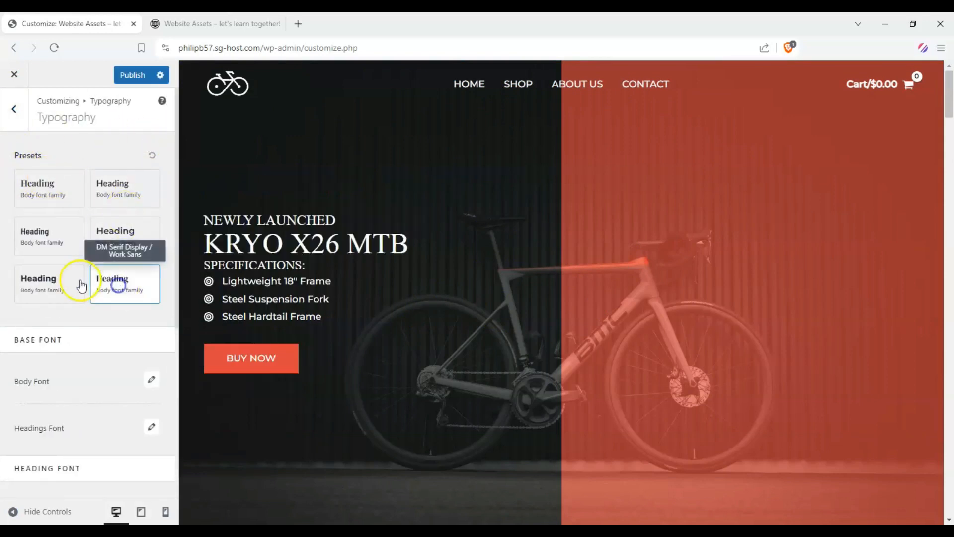
{"action": "left_click", "coordinate": [62, 277]}
{"action": "left_click", "coordinate": [40, 251]}
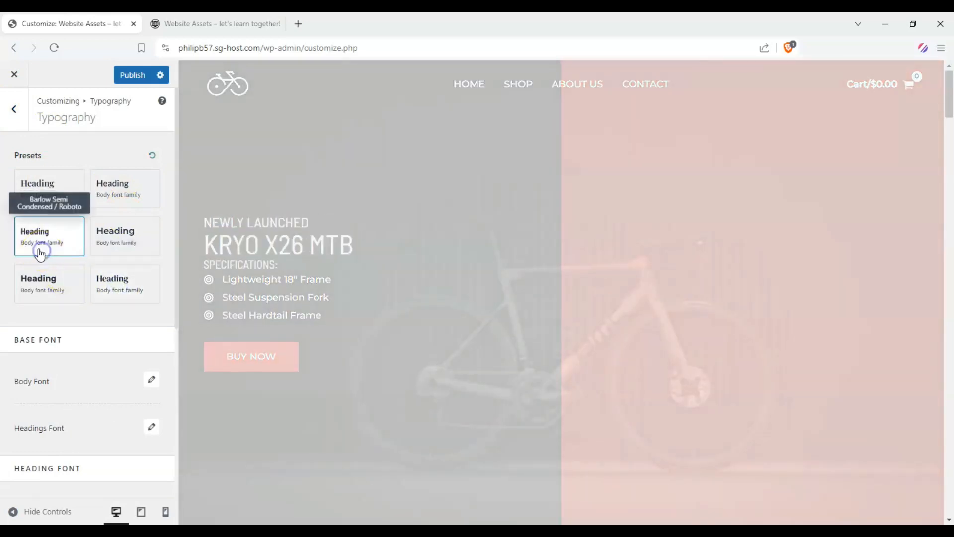
{"action": "left_click", "coordinate": [94, 182]}
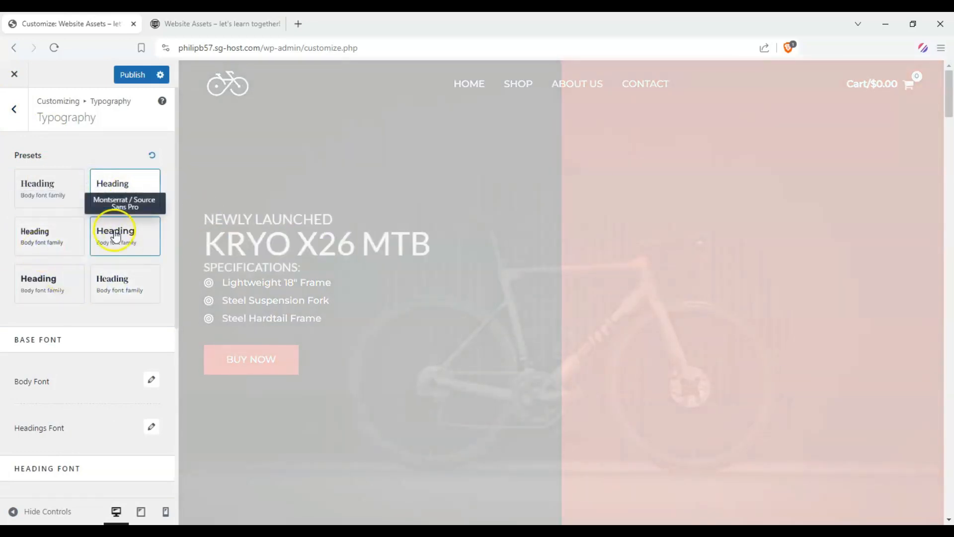
- Set the base body font family to Shippori Mincho B1
{"action": "scroll", "coordinate": [167, 332], "scroll_direction": "down", "scroll_amount": 1}
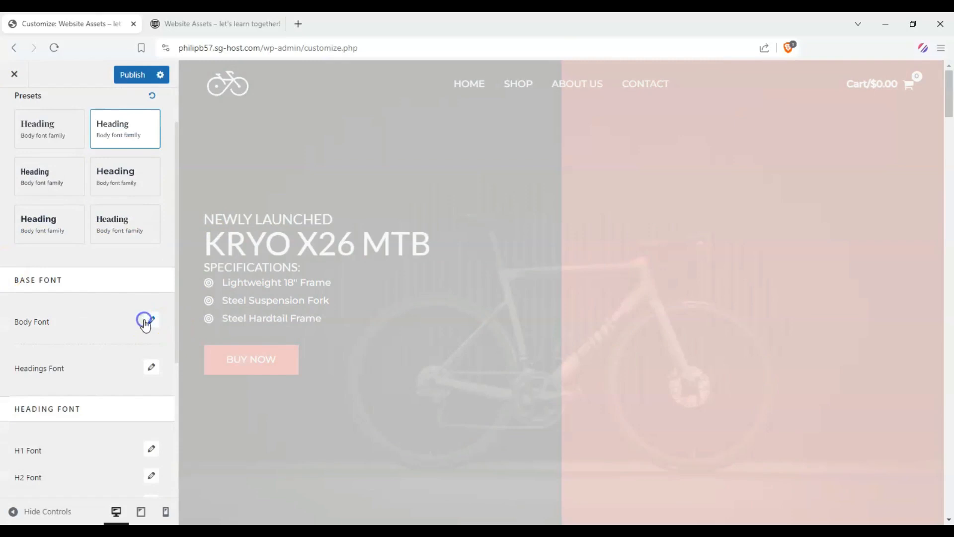
{"action": "left_click", "coordinate": [146, 321]}
{"action": "left_click", "coordinate": [143, 369]}
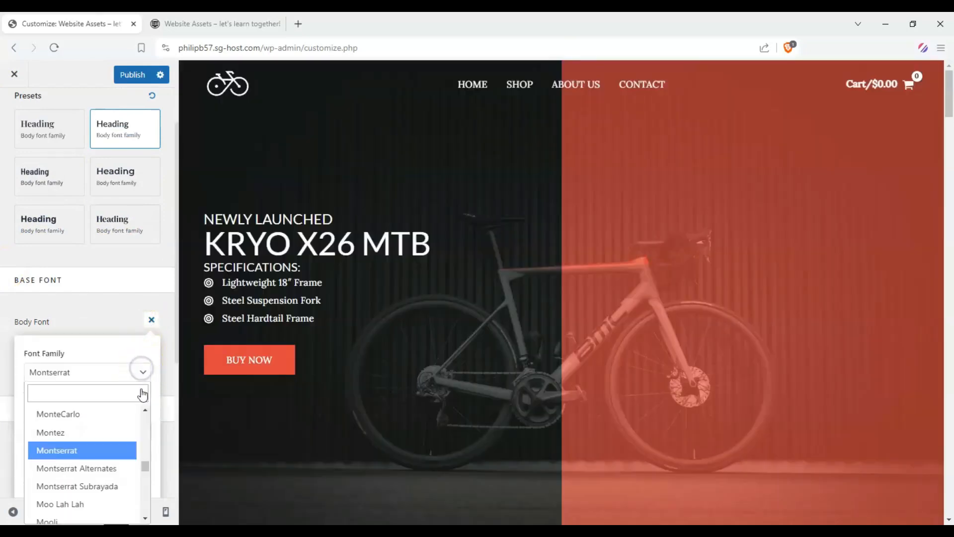
{"action": "scroll", "coordinate": [122, 424], "scroll_direction": "down", "scroll_amount": 5}
{"action": "left_click_drag", "start_coordinate": [153, 463], "coordinate": [151, 500]}
{"action": "left_click", "coordinate": [119, 460]}
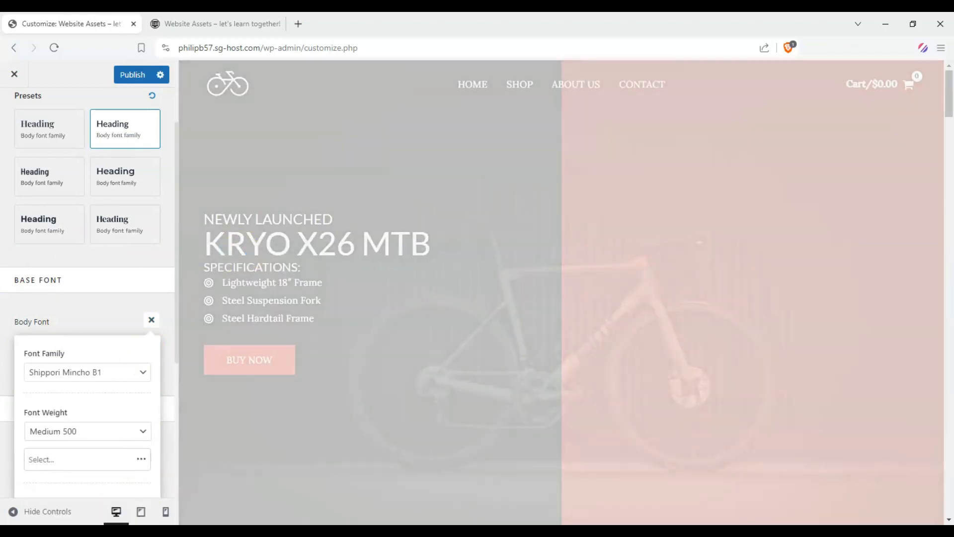
{"action": "left_click", "coordinate": [55, 286]}
- Set the headings font family to Rubik Dirt and check the headings in the home page preview
{"action": "scroll", "coordinate": [139, 283], "scroll_direction": "down", "scroll_amount": 1}
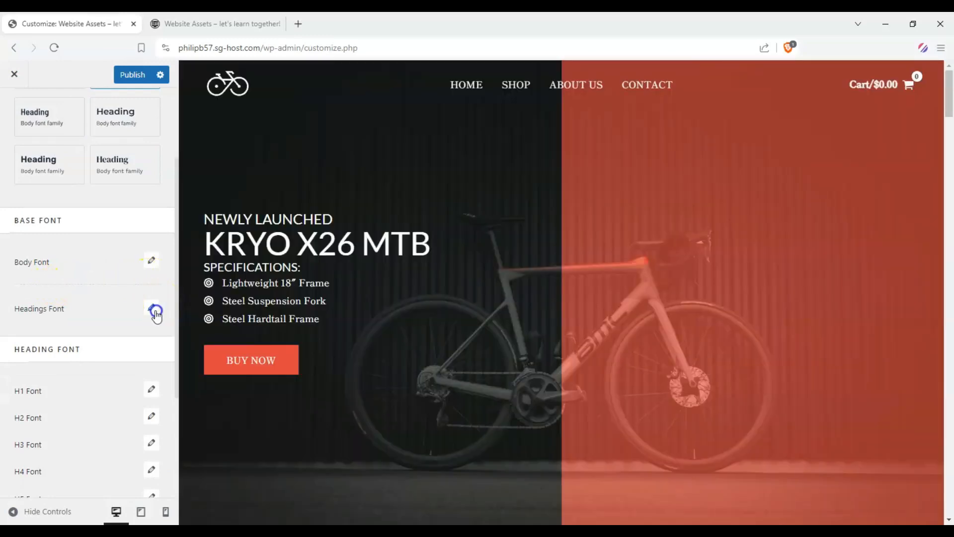
{"action": "left_click", "coordinate": [152, 307]}
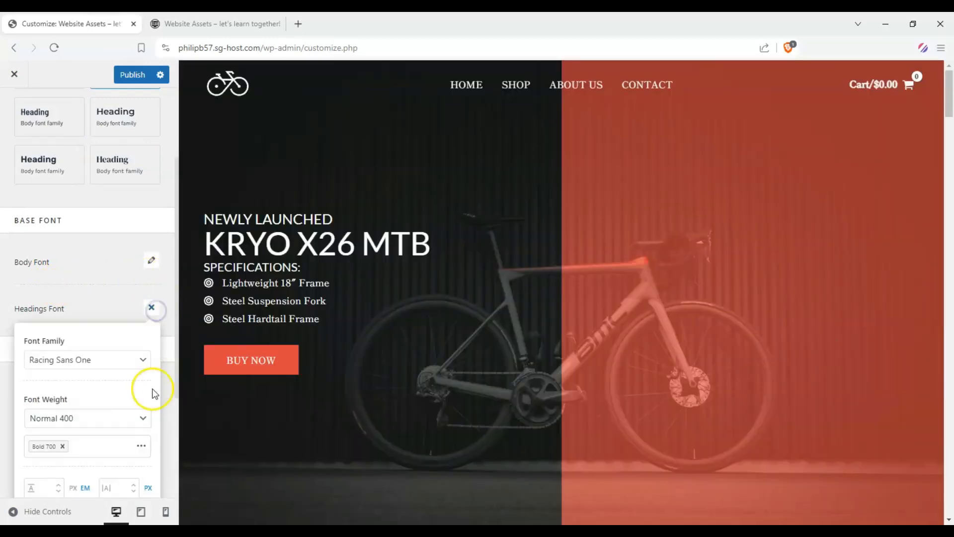
{"action": "left_click", "coordinate": [141, 364]}
{"action": "scroll", "coordinate": [138, 453], "scroll_direction": "down", "scroll_amount": 3}
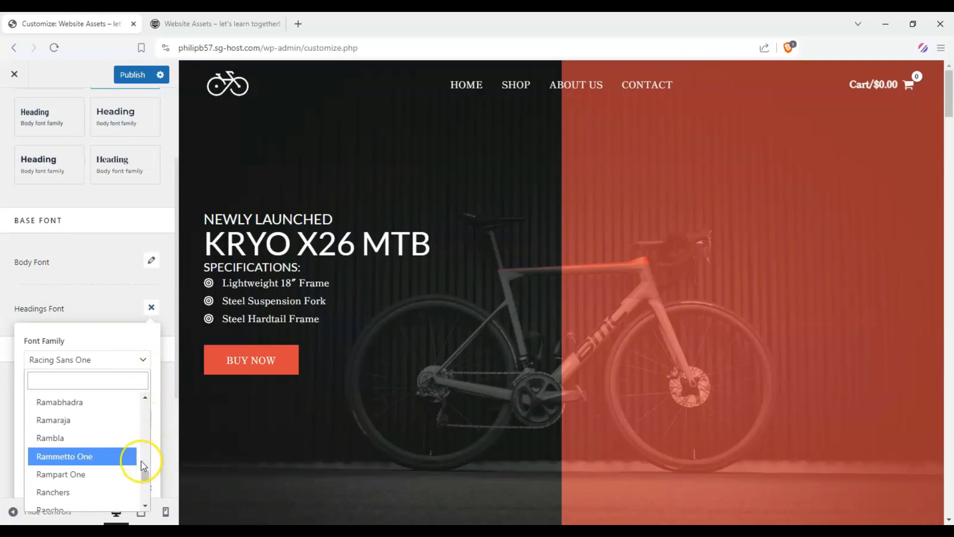
{"action": "scroll", "coordinate": [144, 472], "scroll_direction": "down", "scroll_amount": 10}
{"action": "left_click", "coordinate": [101, 419]}
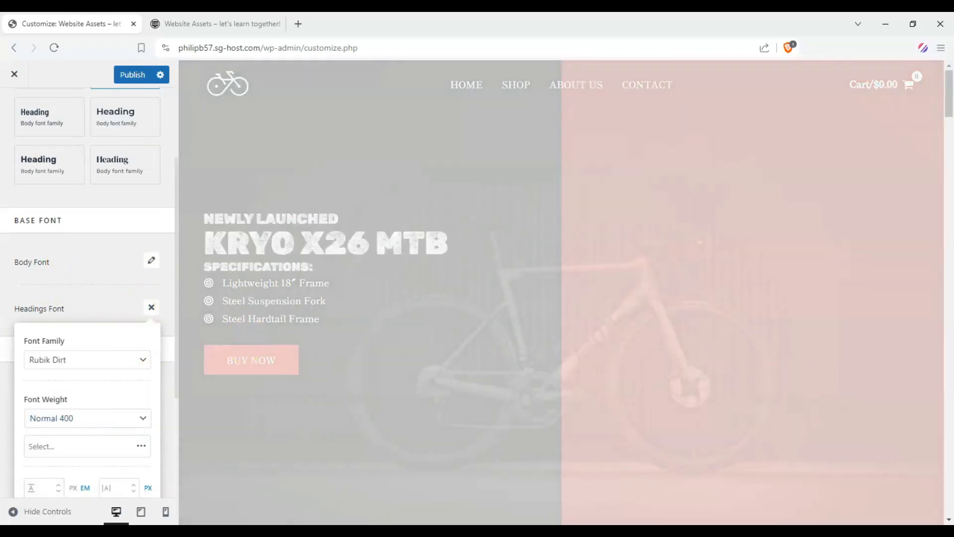
{"action": "left_click", "coordinate": [336, 241]}
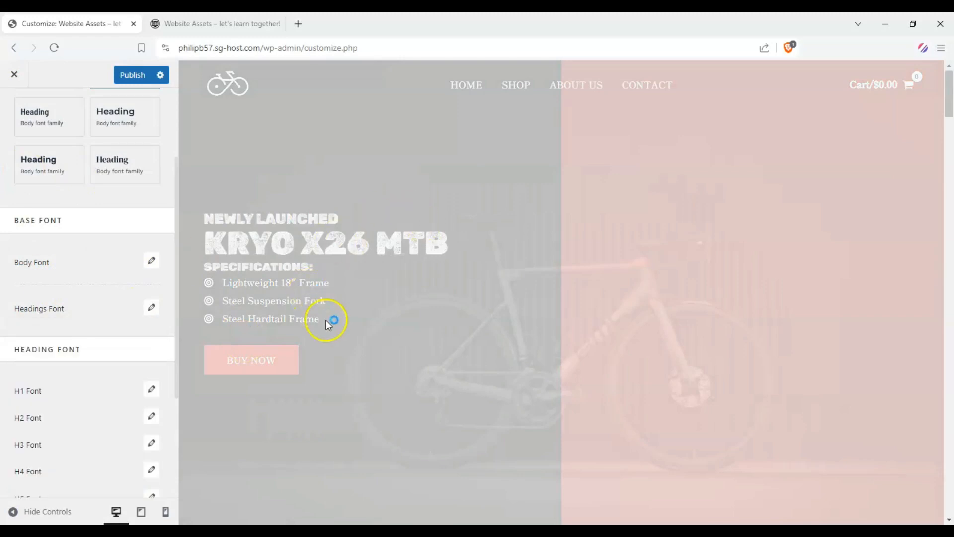
{"action": "scroll", "coordinate": [486, 320], "scroll_direction": "down", "scroll_amount": 8}
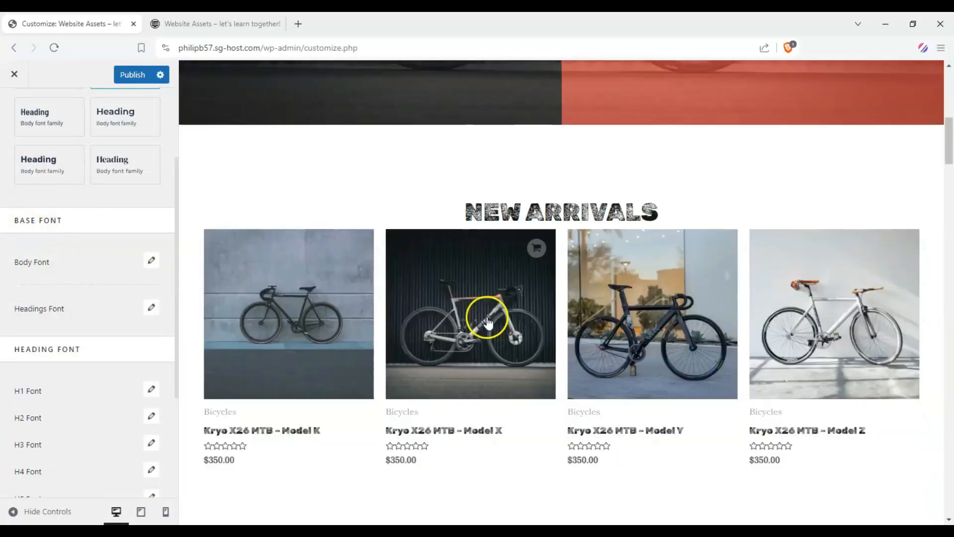
- Review the fonts in the home page's hero section and look through the remaining global typography settings
{"action": "scroll", "coordinate": [475, 320], "scroll_direction": "up", "scroll_amount": 4}
{"action": "scroll", "coordinate": [474, 320], "scroll_direction": "up", "scroll_amount": 5}
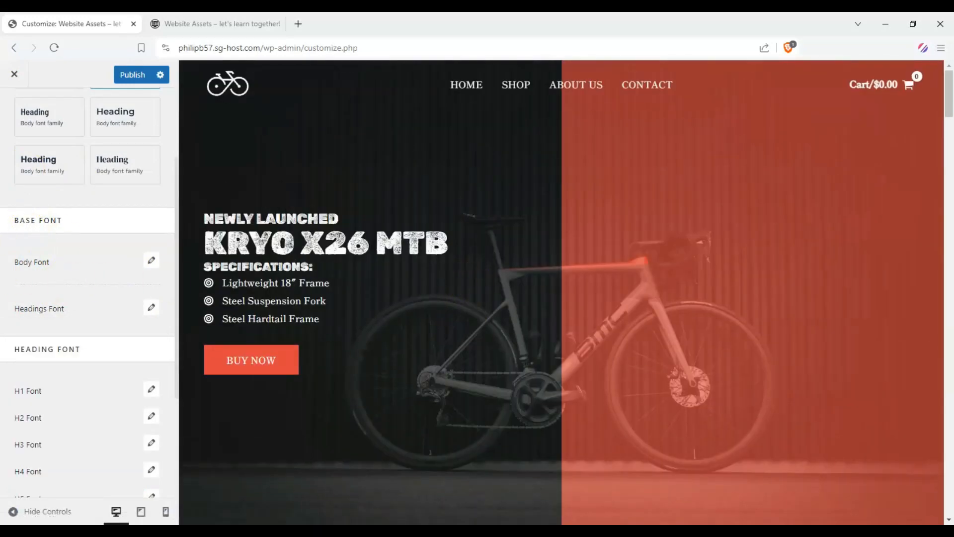
{"action": "scroll", "coordinate": [89, 317], "scroll_direction": "down", "scroll_amount": 4}
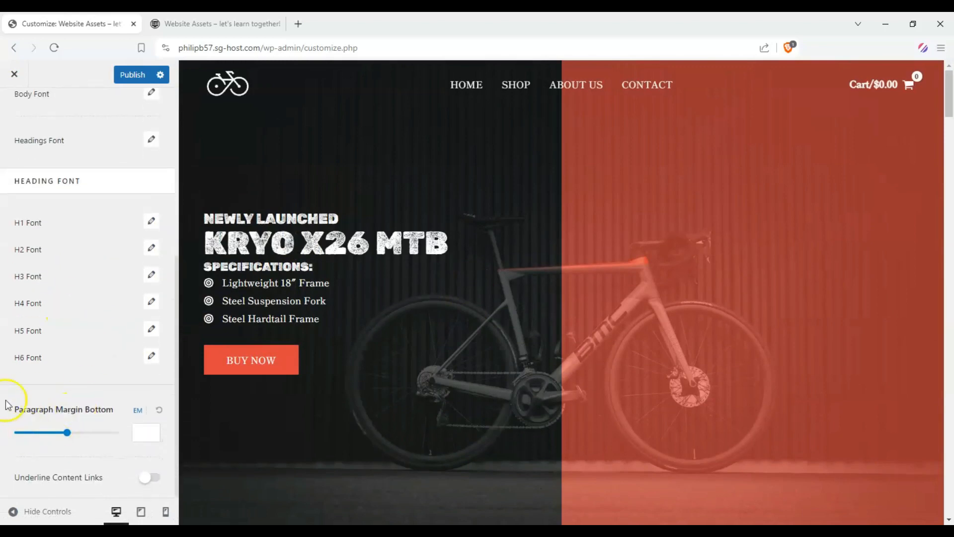
{"action": "scroll", "coordinate": [106, 415], "scroll_direction": "up", "scroll_amount": 5}
{"action": "scroll", "coordinate": [102, 404], "scroll_direction": "down", "scroll_amount": 4}
{"action": "scroll", "coordinate": [140, 221], "scroll_direction": "up", "scroll_amount": 5}
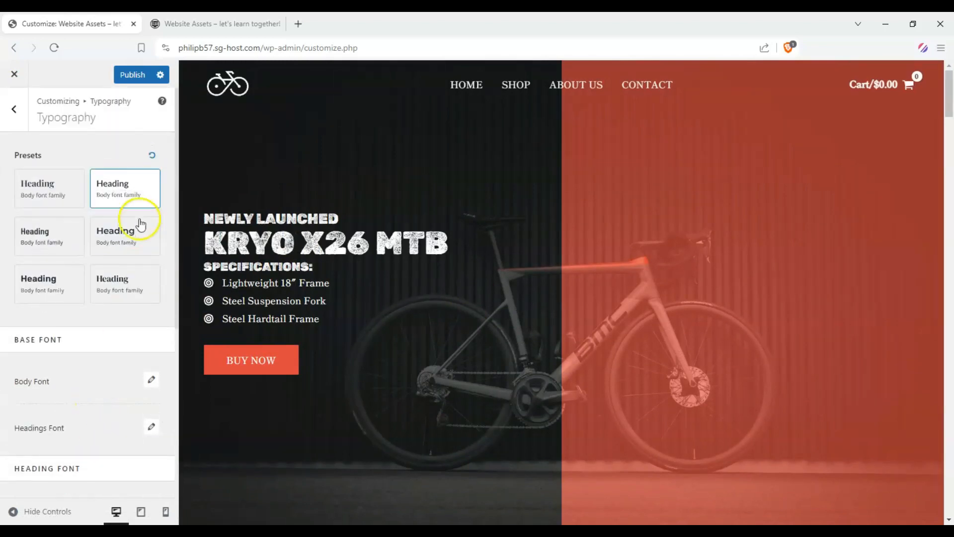
- Try underlining the content links in the typography settings, and turn the option back off
{"action": "scroll", "coordinate": [125, 464], "scroll_direction": "down", "scroll_amount": 5}
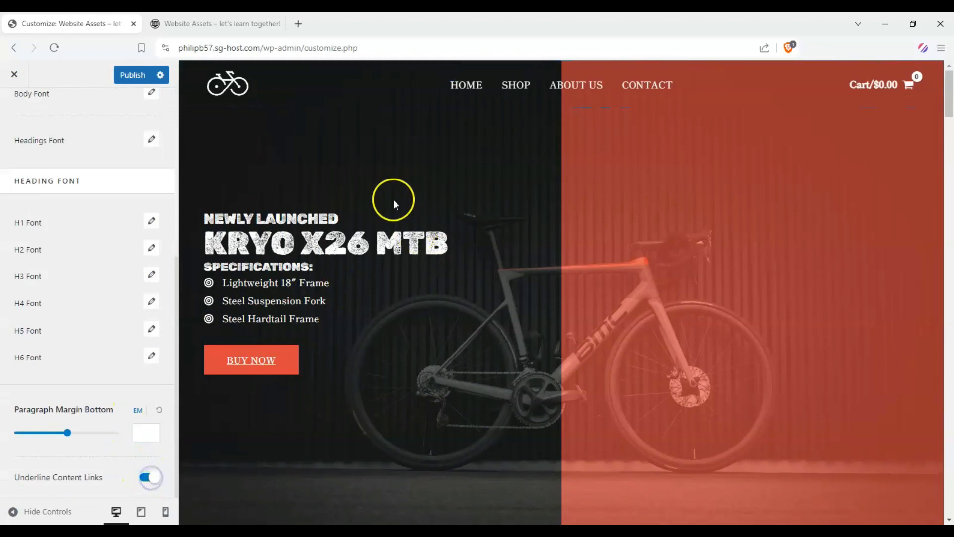
{"action": "scroll", "coordinate": [348, 214], "scroll_direction": "down", "scroll_amount": 5}
{"action": "scroll", "coordinate": [258, 298], "scroll_direction": "up", "scroll_amount": 5}
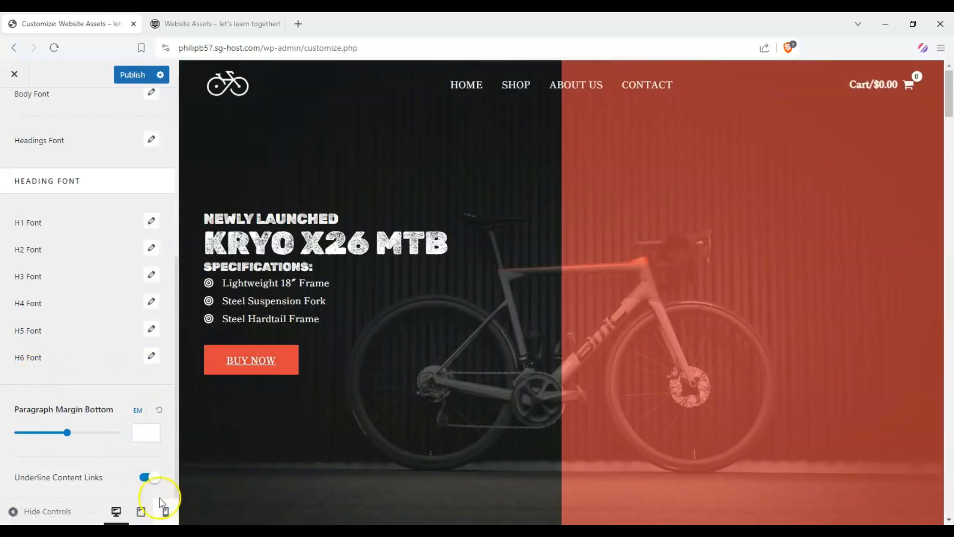
{"action": "left_click", "coordinate": [148, 478]}
{"action": "scroll", "coordinate": [30, 358], "scroll_direction": "up", "scroll_amount": 5}
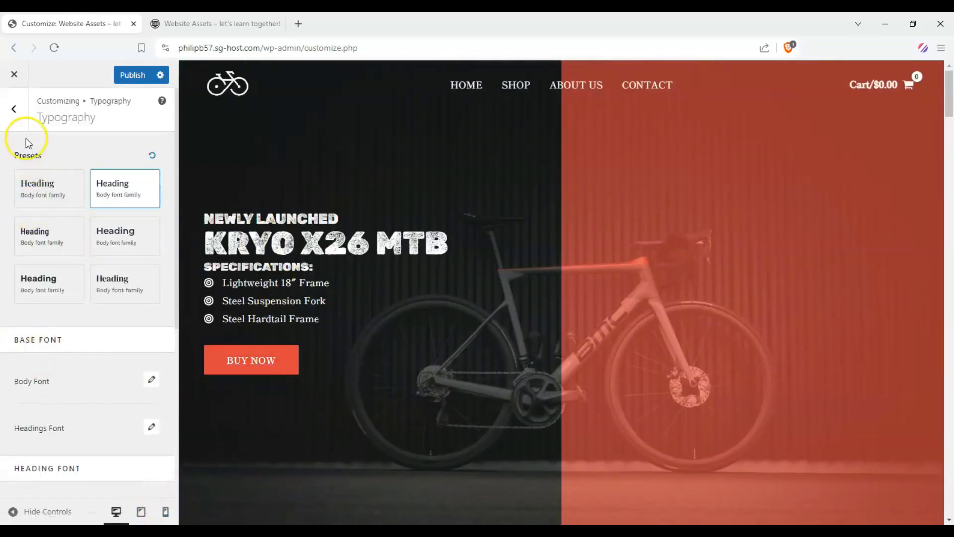
- Open the global Colors settings and try the Style 3 palette on the site
{"action": "left_click", "coordinate": [14, 109]}
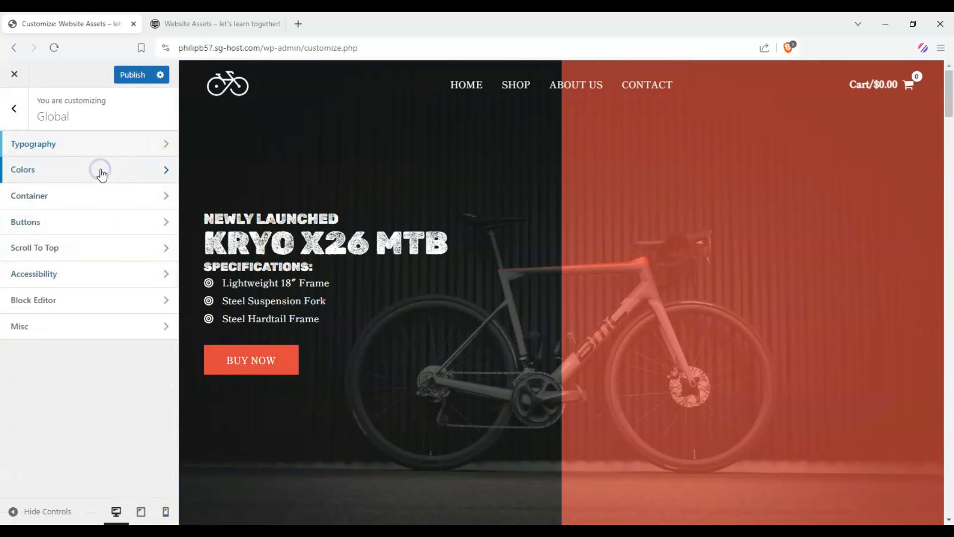
{"action": "left_click", "coordinate": [102, 174]}
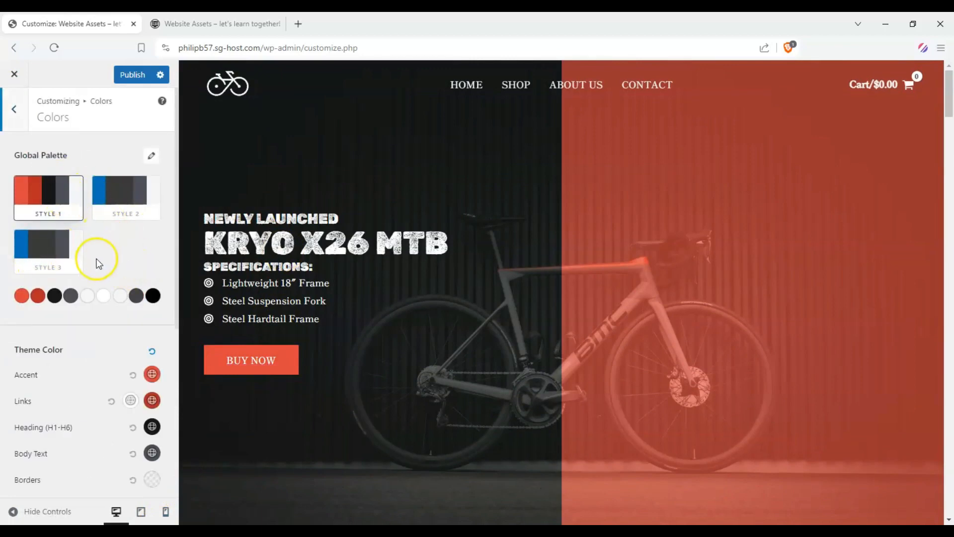
{"action": "left_click", "coordinate": [49, 243]}
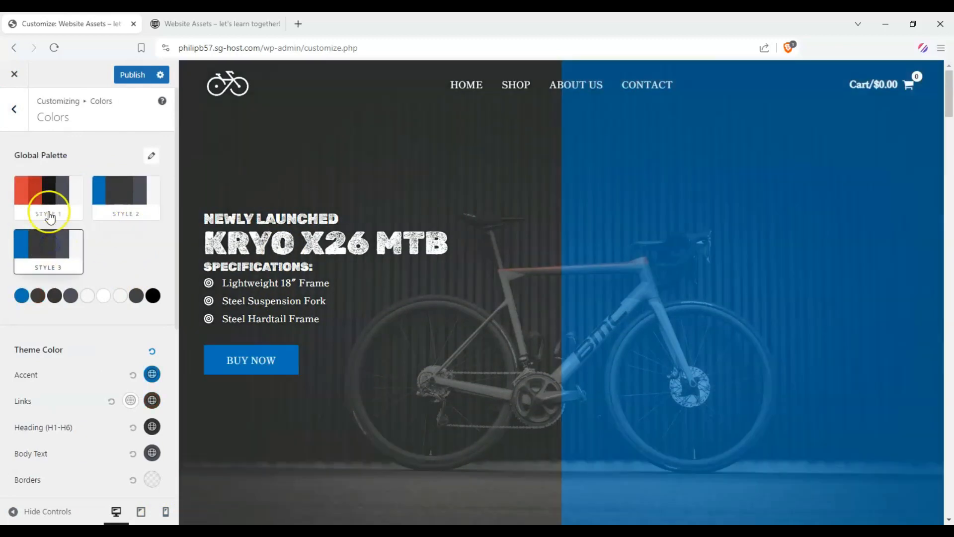
- Browse the global color presets, try Color Preset 8, and apply Color Preset 7 to the Style 2 palette
{"action": "left_click", "coordinate": [151, 157]}
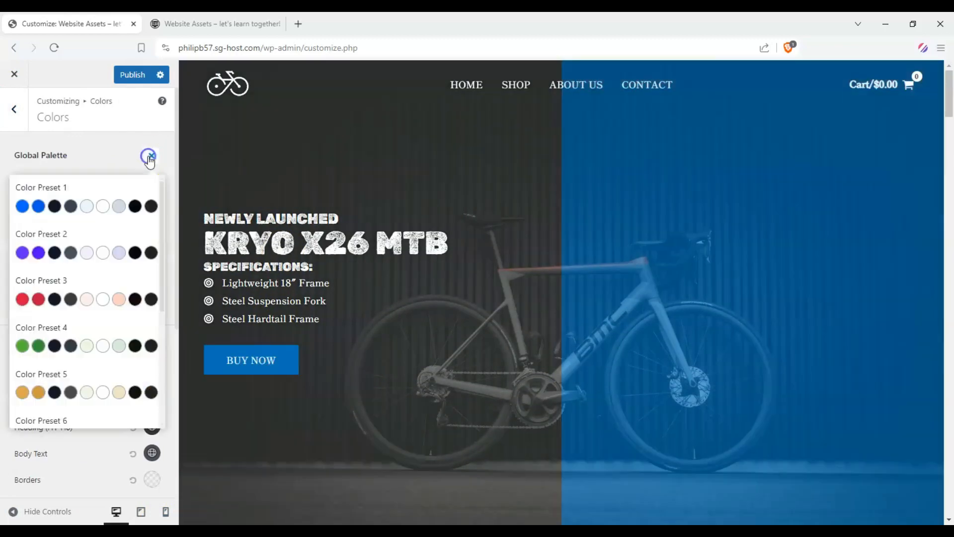
{"action": "scroll", "coordinate": [75, 284], "scroll_direction": "down", "scroll_amount": 4}
{"action": "scroll", "coordinate": [75, 326], "scroll_direction": "up", "scroll_amount": 4}
{"action": "scroll", "coordinate": [67, 313], "scroll_direction": "down", "scroll_amount": 4}
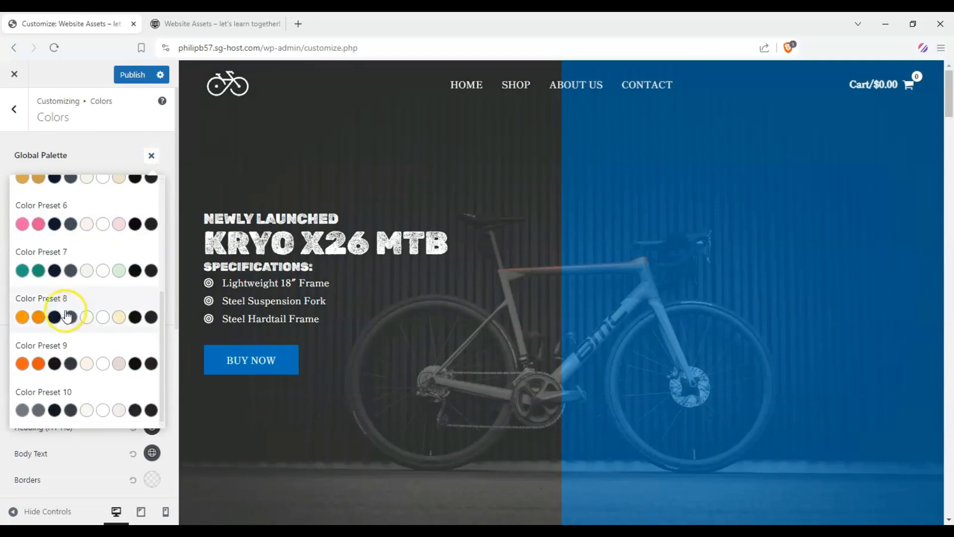
{"action": "left_click", "coordinate": [67, 314]}
{"action": "left_click", "coordinate": [153, 154]}
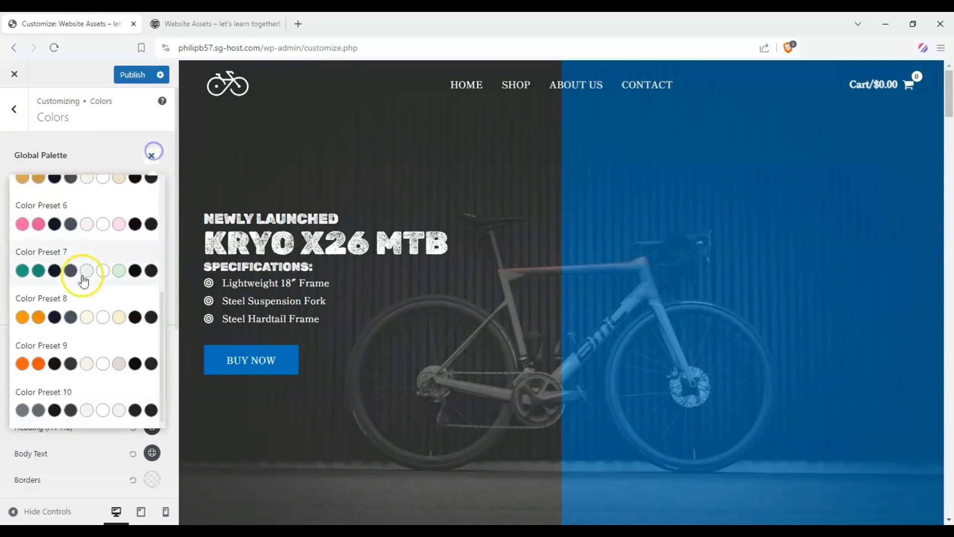
{"action": "left_click", "coordinate": [83, 281]}
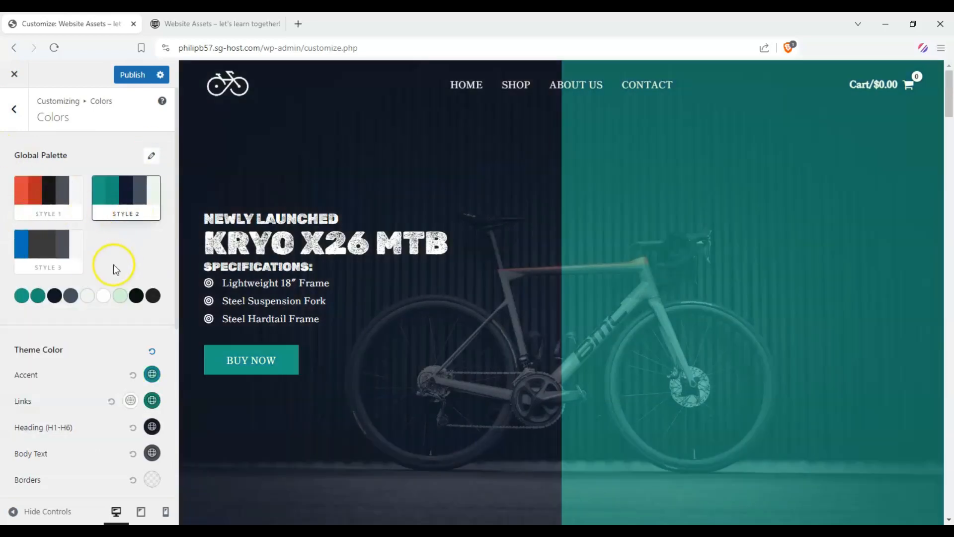
- Switch between the Style 3 and Style 2 palettes to compare them in the preview, ending on Style 2
{"action": "left_click", "coordinate": [44, 246]}
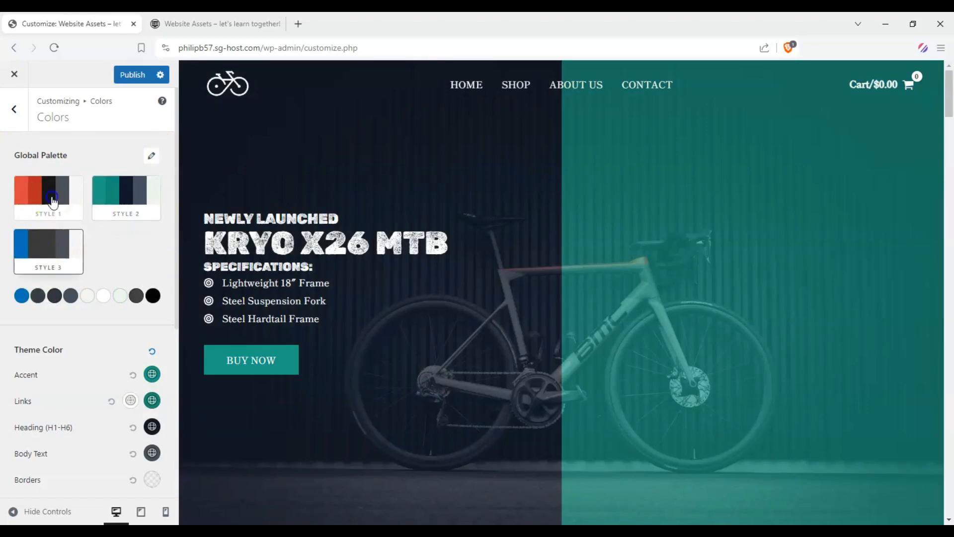
{"action": "left_click", "coordinate": [112, 206]}
{"action": "left_click", "coordinate": [43, 248]}
{"action": "left_click", "coordinate": [134, 197]}
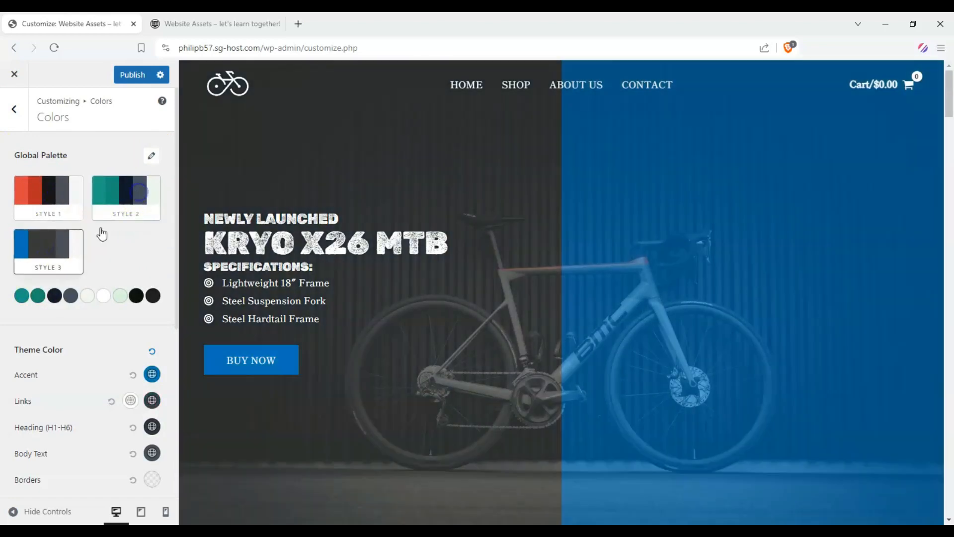
{"action": "left_click", "coordinate": [41, 262]}
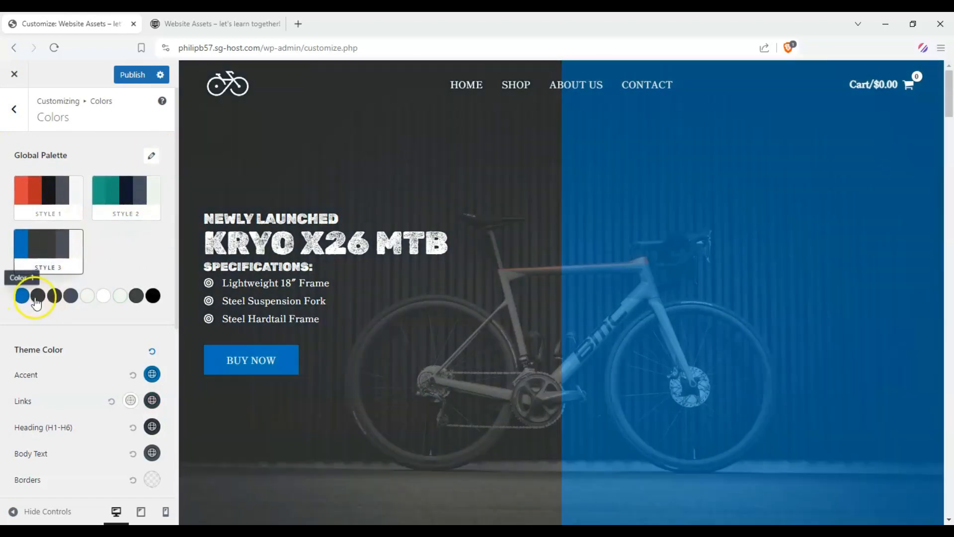
{"action": "left_click", "coordinate": [124, 208]}
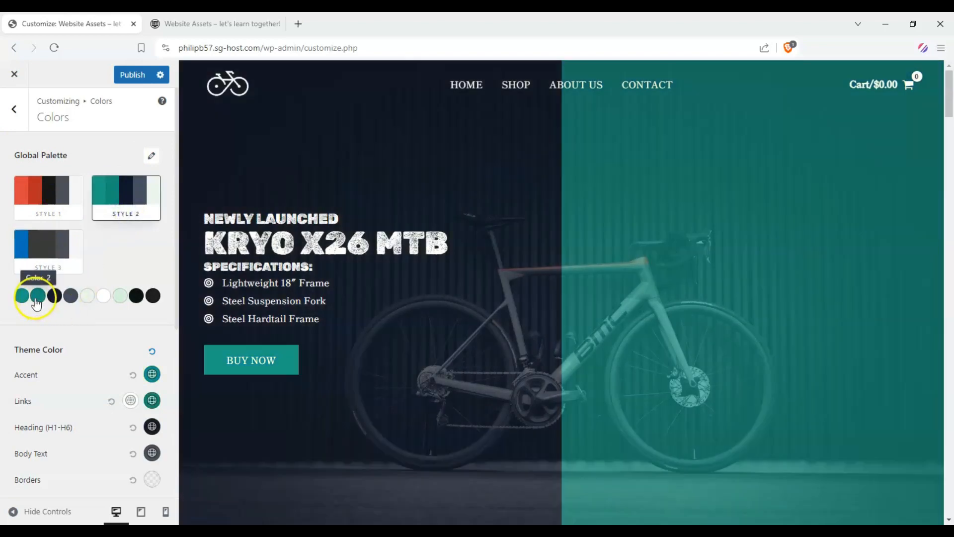
- Change Color 2 of the Style 2 palette to a bright red and check the home page preview
{"action": "left_click", "coordinate": [37, 296]}
{"action": "left_click", "coordinate": [149, 451]}
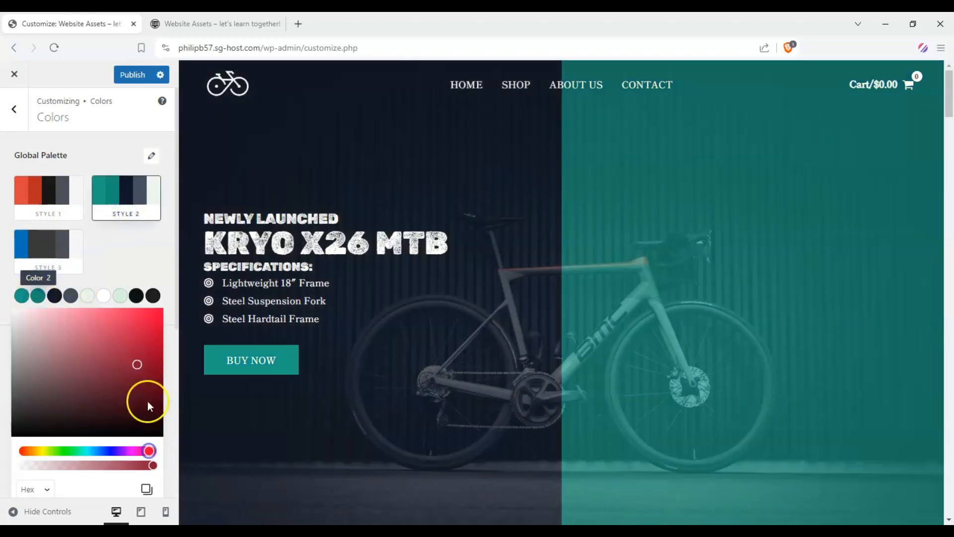
{"action": "left_click_drag", "start_coordinate": [144, 400], "coordinate": [148, 316]}
{"action": "left_click", "coordinate": [252, 277]}
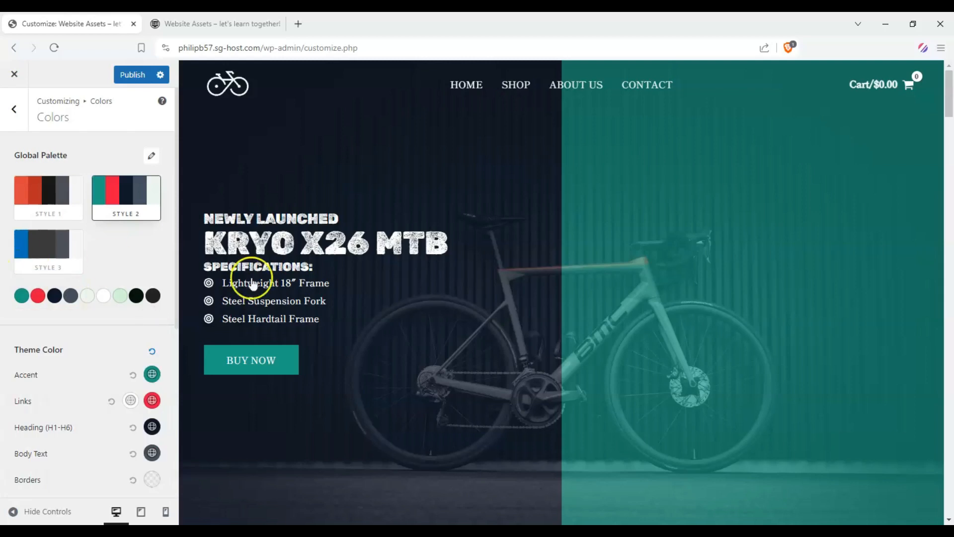
{"action": "scroll", "coordinate": [401, 313], "scroll_direction": "down", "scroll_amount": 5}
{"action": "scroll", "coordinate": [551, 313], "scroll_direction": "down", "scroll_amount": 2}
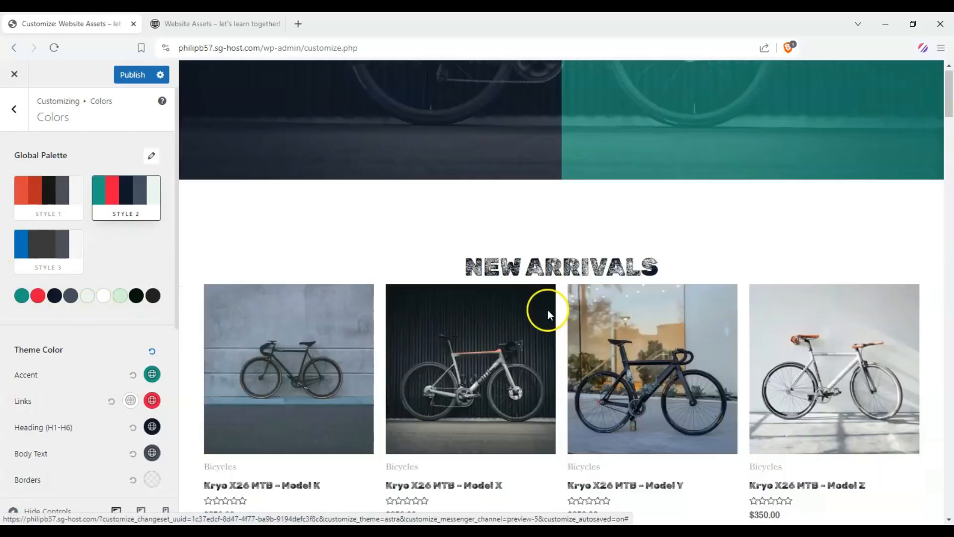
{"action": "scroll", "coordinate": [548, 298], "scroll_direction": "up", "scroll_amount": 7}
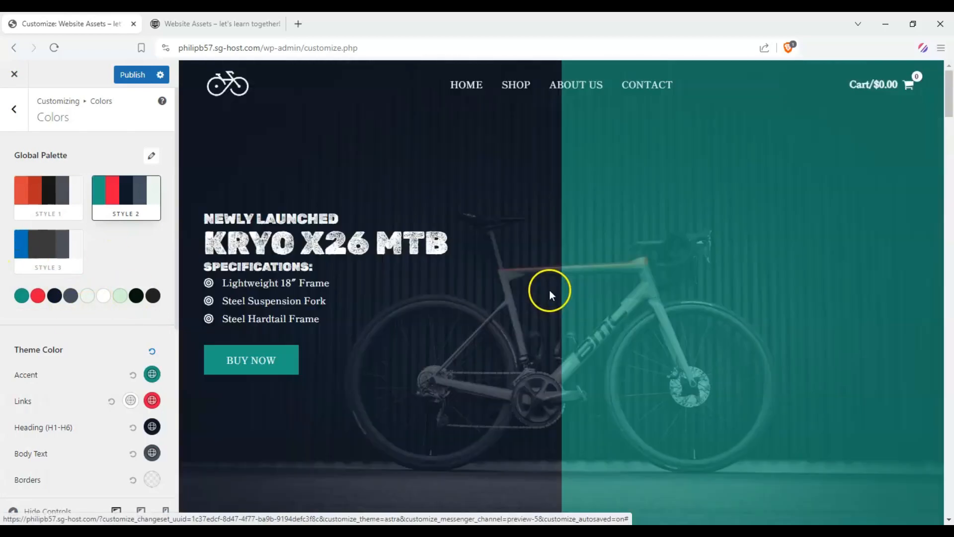
- Change Color 3 of the Style 2 palette to a bright red and look through the theme, surface and heading color settings
{"action": "left_click", "coordinate": [54, 302]}
{"action": "left_click_drag", "start_coordinate": [109, 451], "coordinate": [151, 451]}
{"action": "left_click", "coordinate": [145, 310]}
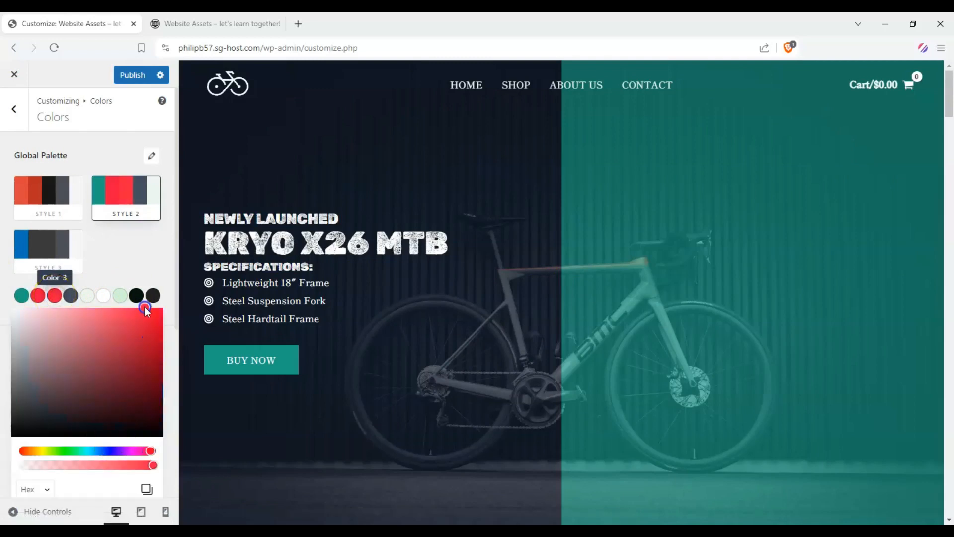
{"action": "left_click", "coordinate": [372, 142]}
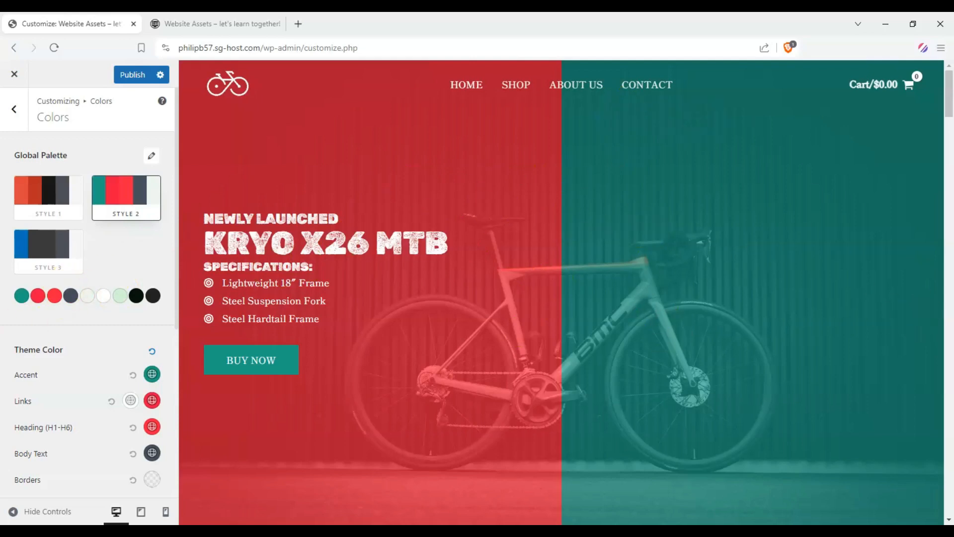
{"action": "scroll", "coordinate": [119, 388], "scroll_direction": "down", "scroll_amount": 2}
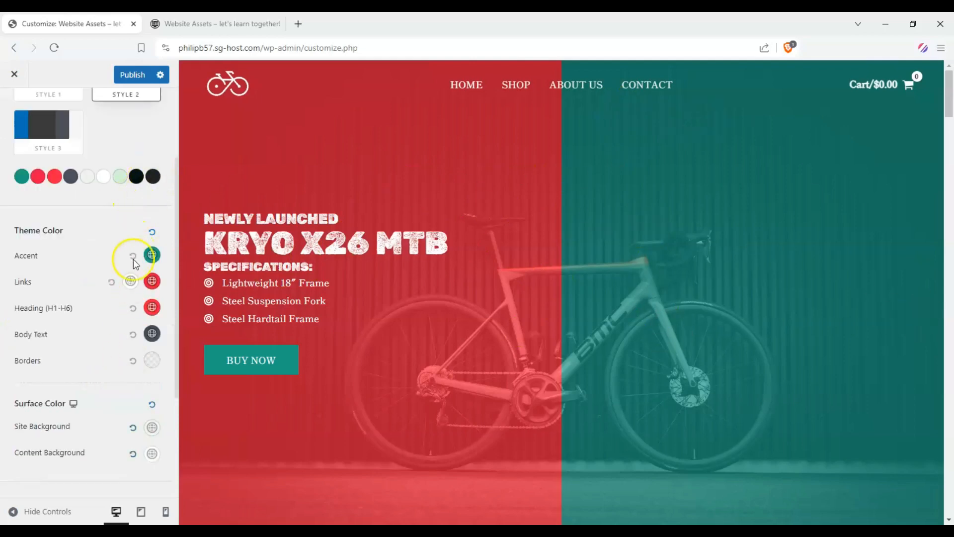
{"action": "scroll", "coordinate": [55, 383], "scroll_direction": "down", "scroll_amount": 2}
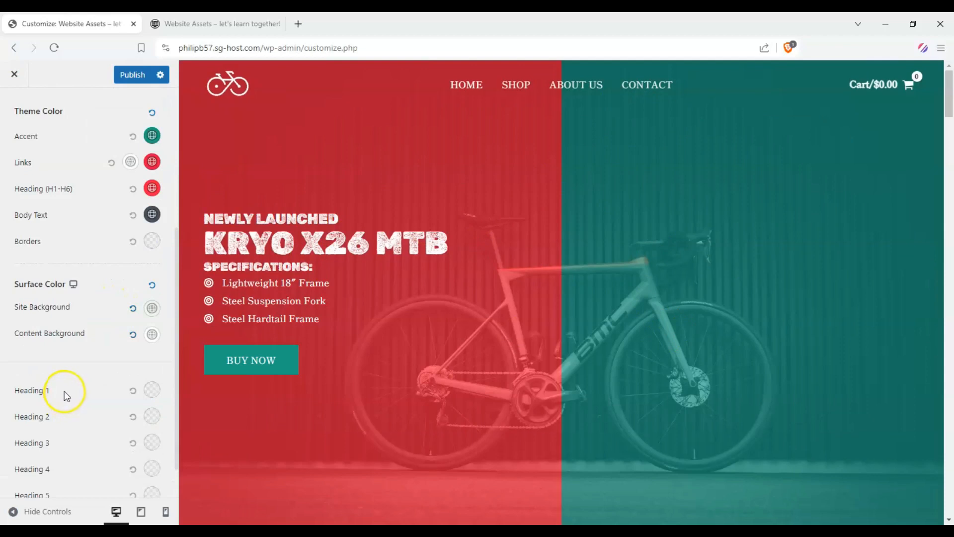
{"action": "scroll", "coordinate": [67, 397], "scroll_direction": "down", "scroll_amount": 1}
{"action": "scroll", "coordinate": [65, 388], "scroll_direction": "up", "scroll_amount": 5}
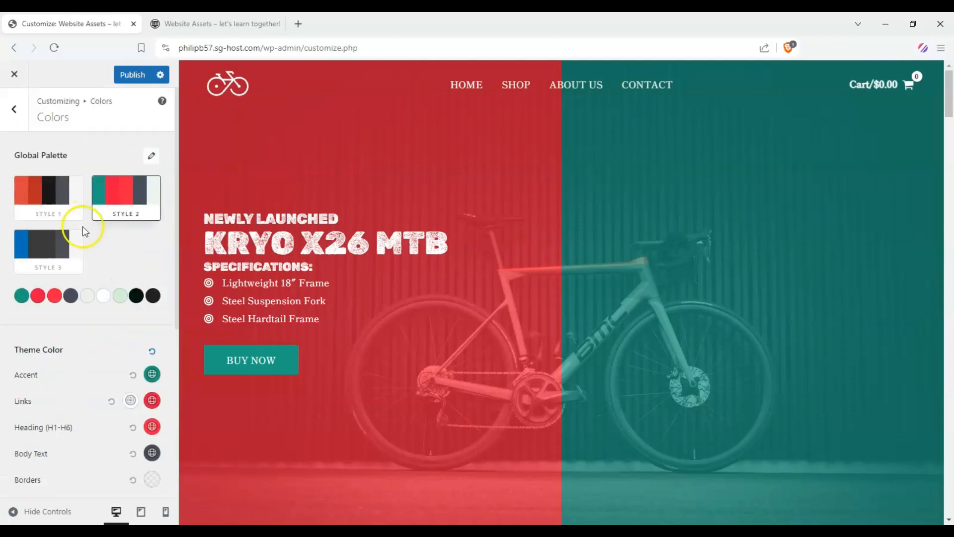
- In the global Container settings, try the second and third site layouts in the preview and select the fourth one
{"action": "left_click", "coordinate": [17, 118]}
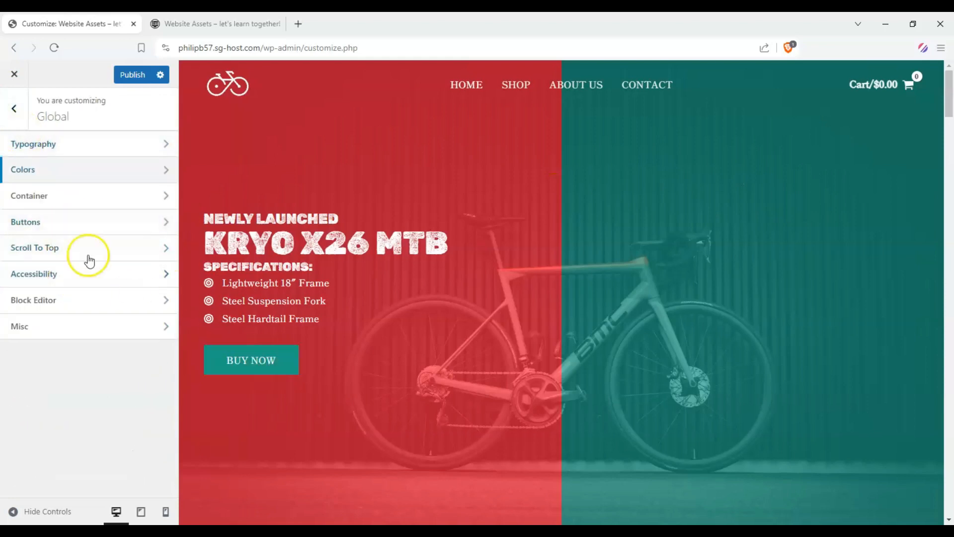
{"action": "left_click", "coordinate": [70, 203]}
{"action": "left_click", "coordinate": [114, 222]}
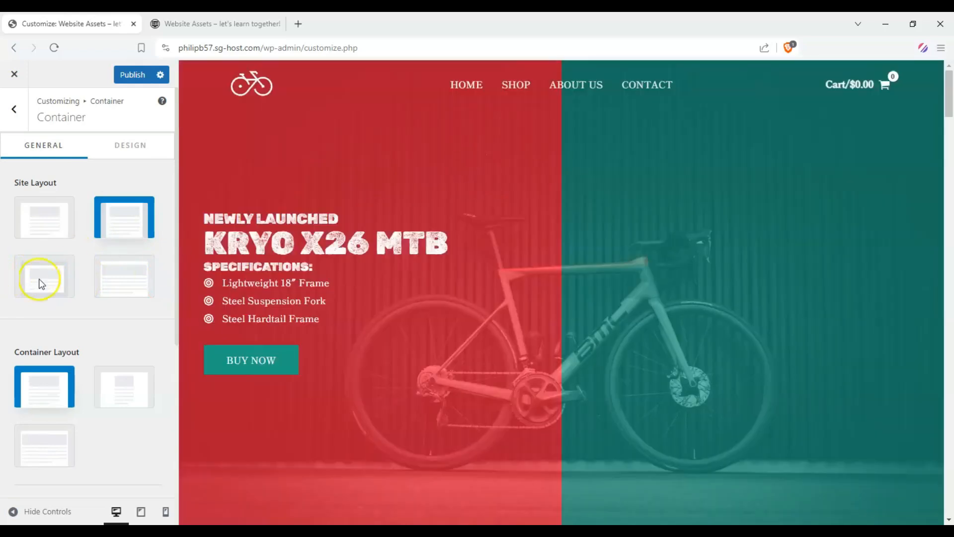
{"action": "left_click", "coordinate": [41, 284]}
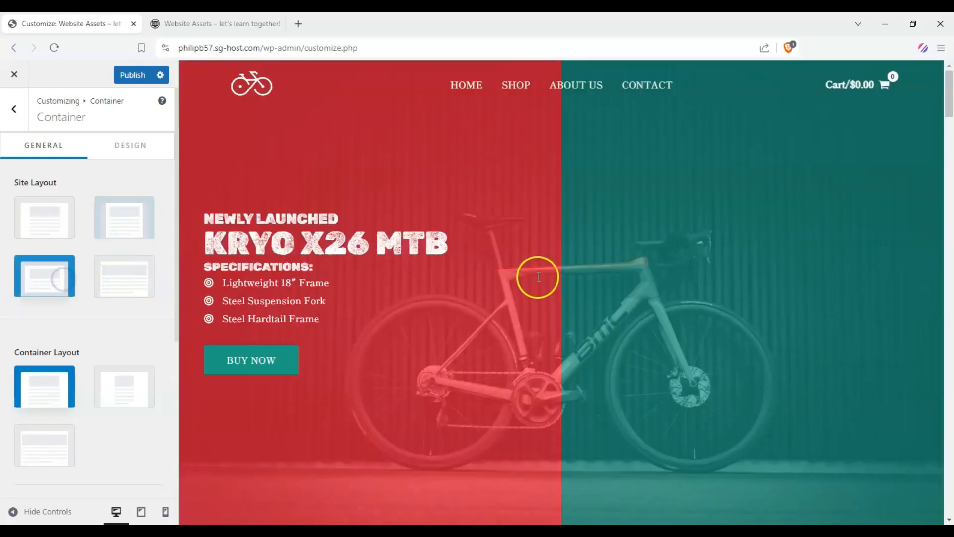
{"action": "scroll", "coordinate": [537, 277], "scroll_direction": "down", "scroll_amount": 10}
{"action": "scroll", "coordinate": [503, 267], "scroll_direction": "up", "scroll_amount": 2}
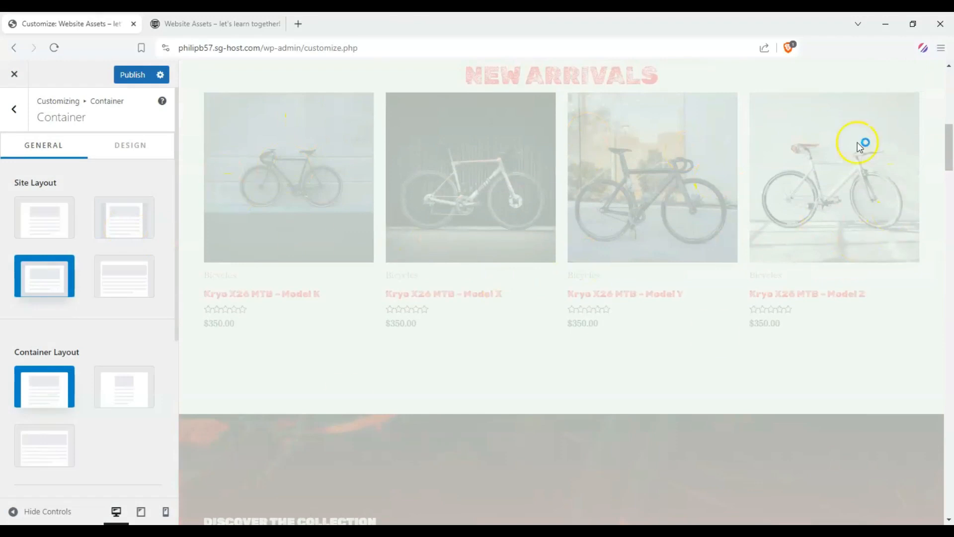
{"action": "scroll", "coordinate": [398, 215], "scroll_direction": "up", "scroll_amount": 5}
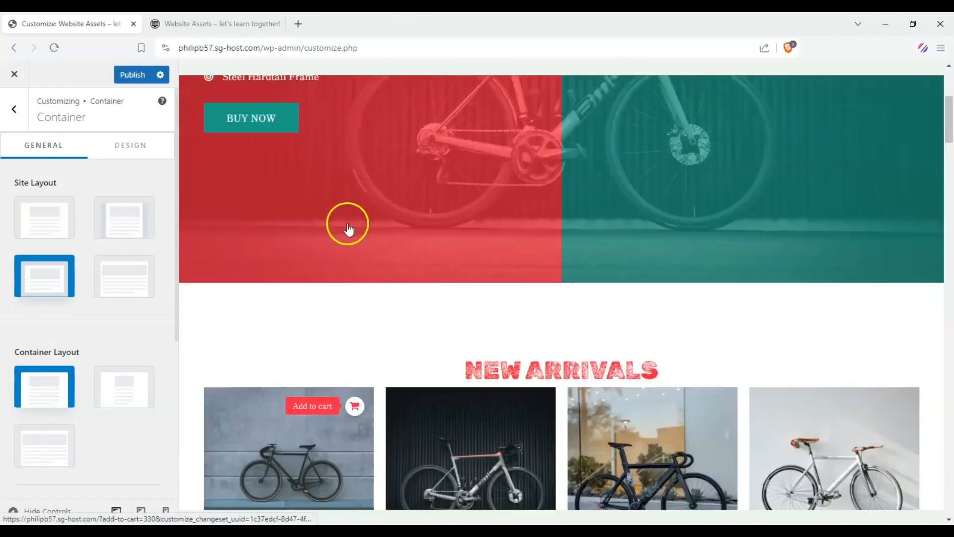
{"action": "scroll", "coordinate": [348, 224], "scroll_direction": "down", "scroll_amount": 3}
{"action": "left_click", "coordinate": [113, 275]}
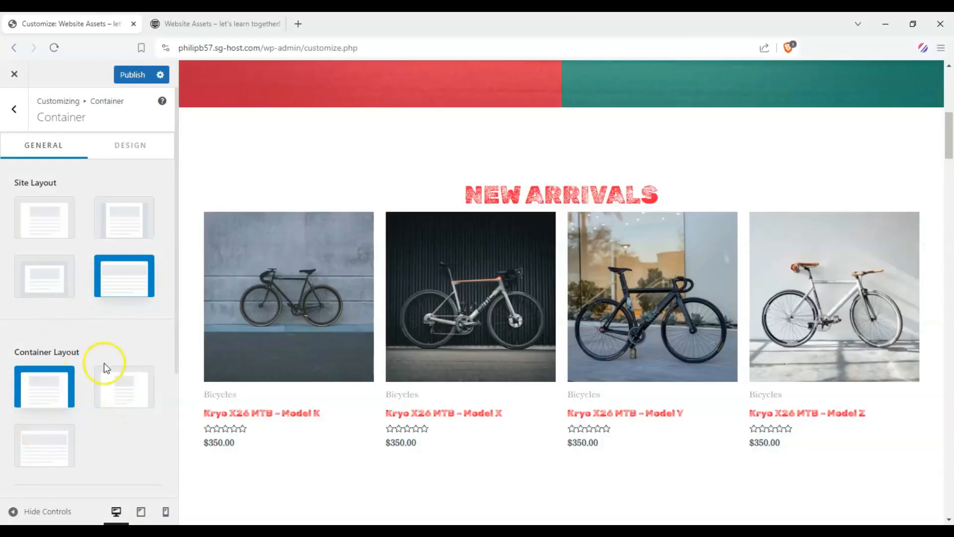
- Try the narrow second container layout in the preview and switch back to the first layout
{"action": "left_click", "coordinate": [122, 387]}
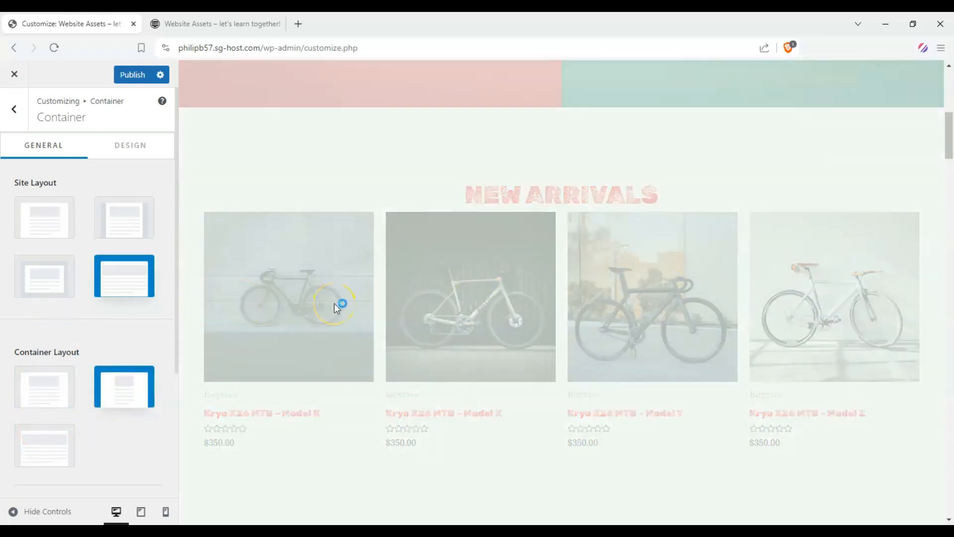
{"action": "scroll", "coordinate": [335, 305], "scroll_direction": "up", "scroll_amount": 10}
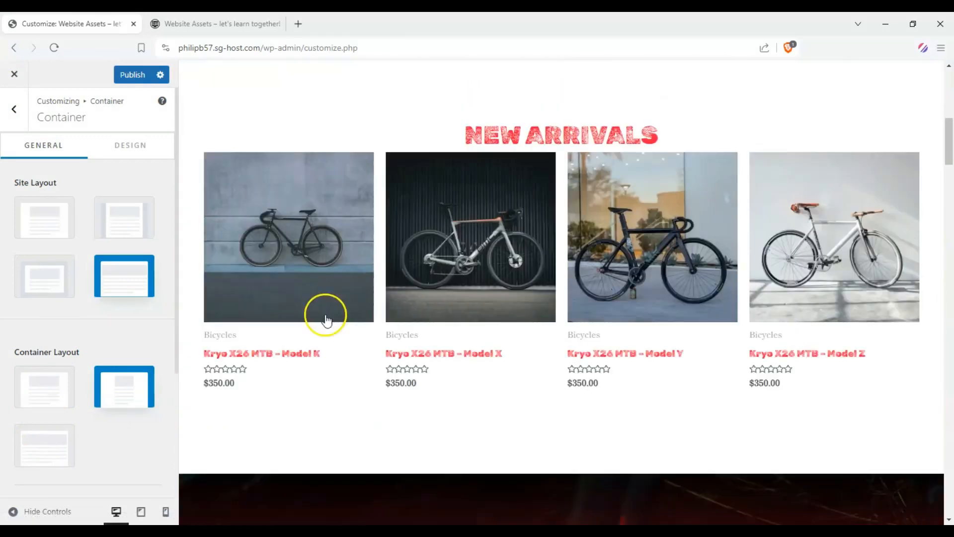
{"action": "left_click", "coordinate": [50, 383]}
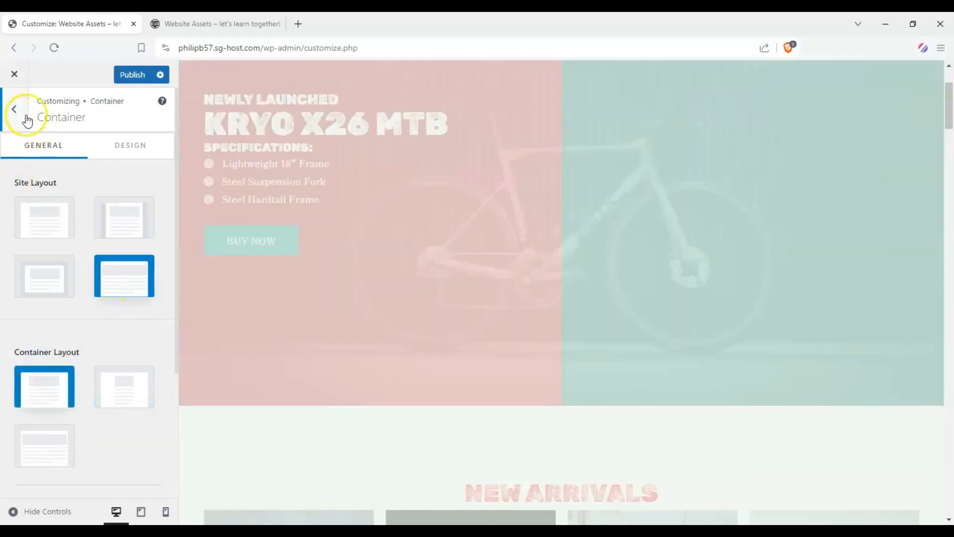
- Review the design and general settings of the Container section, including container style and padding, and return to the Global settings
{"action": "left_click", "coordinate": [111, 146]}
{"action": "left_click", "coordinate": [56, 149]}
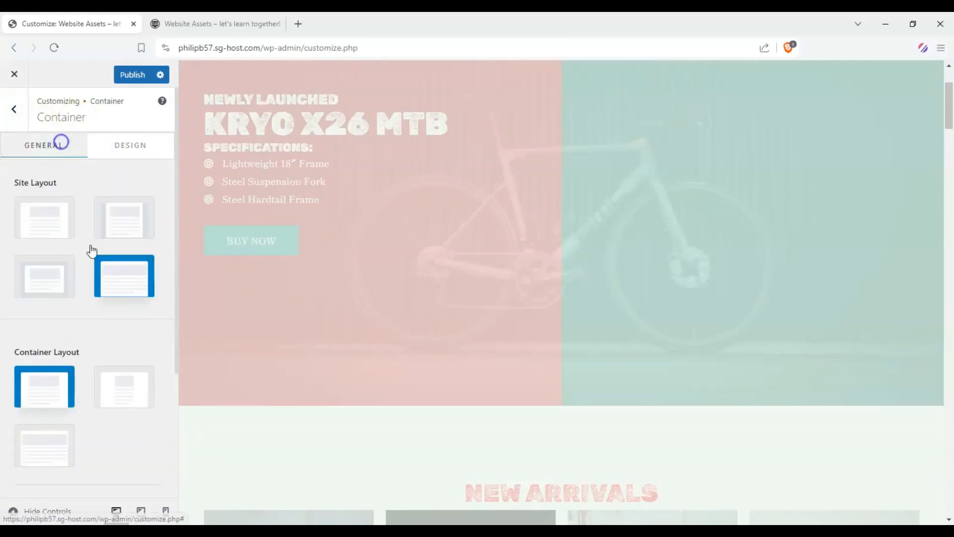
{"action": "scroll", "coordinate": [96, 273], "scroll_direction": "down", "scroll_amount": 3}
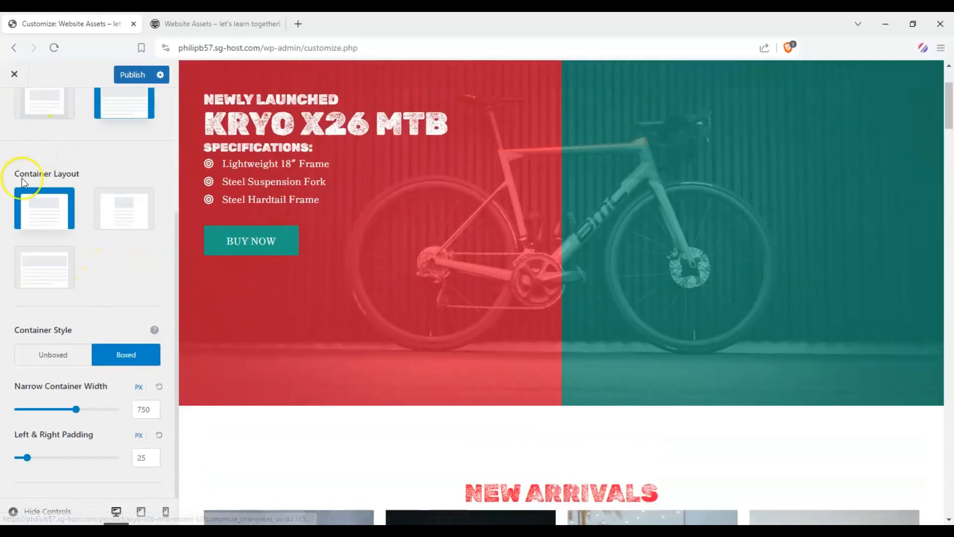
{"action": "scroll", "coordinate": [20, 133], "scroll_direction": "up", "scroll_amount": 4}
{"action": "left_click", "coordinate": [19, 128]}
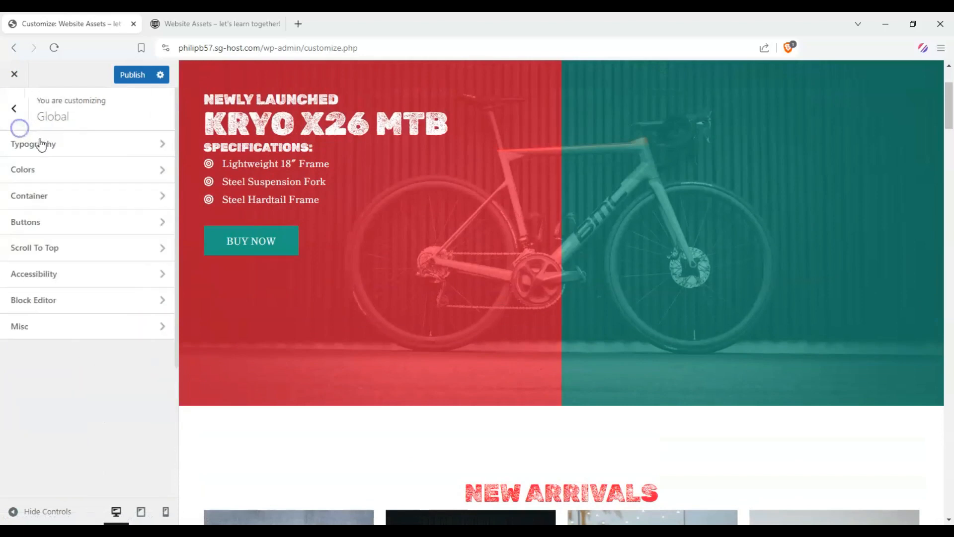
- In the global Buttons settings, try a bright blue as the normal background color of the primary buttons
{"action": "left_click", "coordinate": [79, 222]}
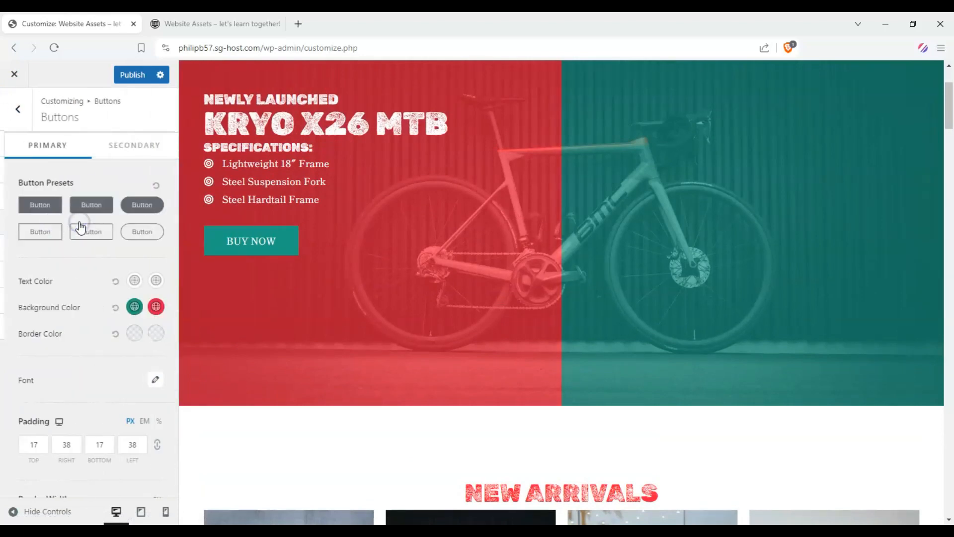
{"action": "left_click", "coordinate": [131, 306]}
{"action": "scroll", "coordinate": [73, 348], "scroll_direction": "down", "scroll_amount": 1}
{"action": "left_click", "coordinate": [113, 434]}
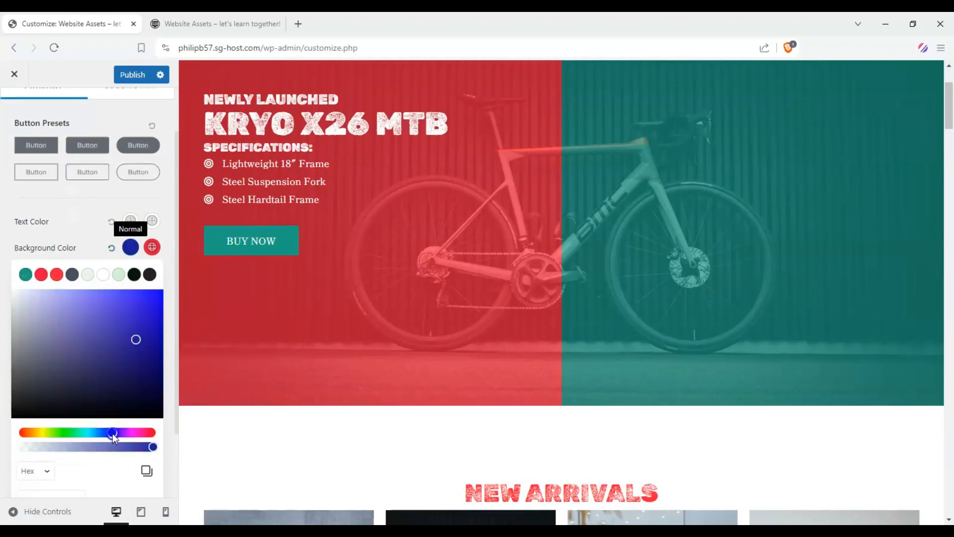
{"action": "left_click", "coordinate": [160, 296]}
{"action": "left_click", "coordinate": [38, 225]}
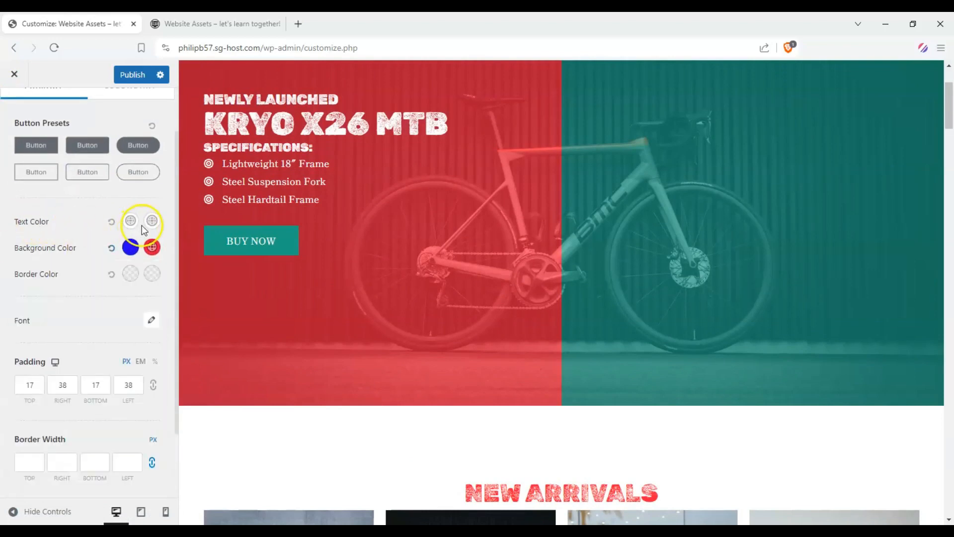
- Set the hover background color of the primary buttons to a bright blue-violet
{"action": "left_click", "coordinate": [151, 248]}
{"action": "left_click_drag", "start_coordinate": [136, 310], "coordinate": [154, 290]}
{"action": "left_click", "coordinate": [113, 433]}
{"action": "left_click", "coordinate": [32, 219]}
- Set the primary buttons' normal background to the third palette color, a bright red, and check the BUY NOW button in the preview
{"action": "left_click", "coordinate": [127, 249]}
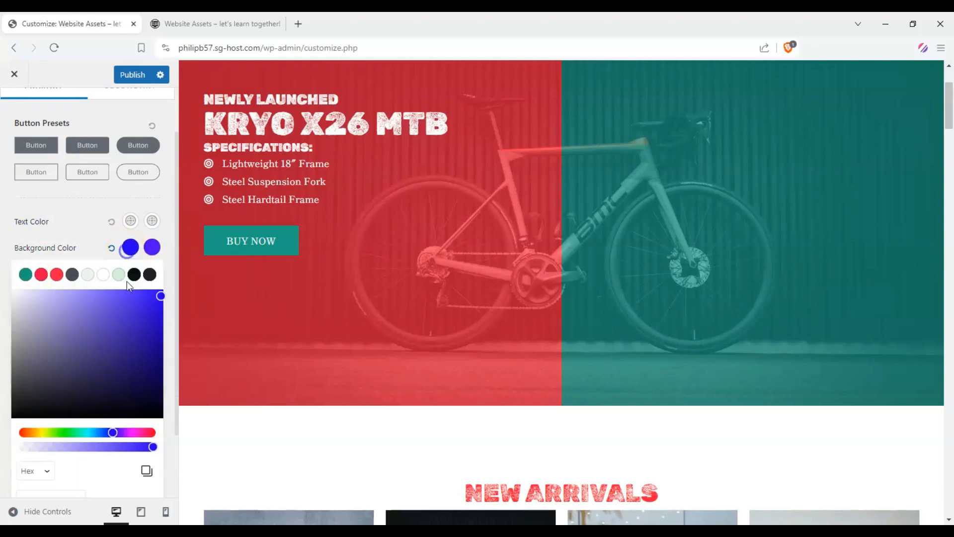
{"action": "left_click", "coordinate": [57, 275]}
{"action": "left_click", "coordinate": [244, 246]}
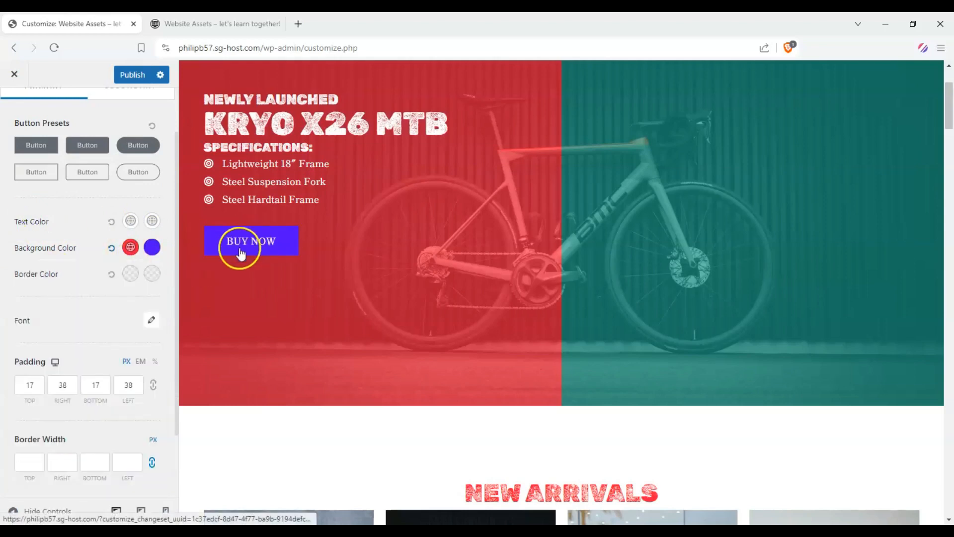
- Apply the filled, fully rounded button preset to the primary buttons and refresh the home page preview to check it
{"action": "scroll", "coordinate": [43, 278], "scroll_direction": "up", "scroll_amount": 3}
{"action": "left_click", "coordinate": [136, 205]}
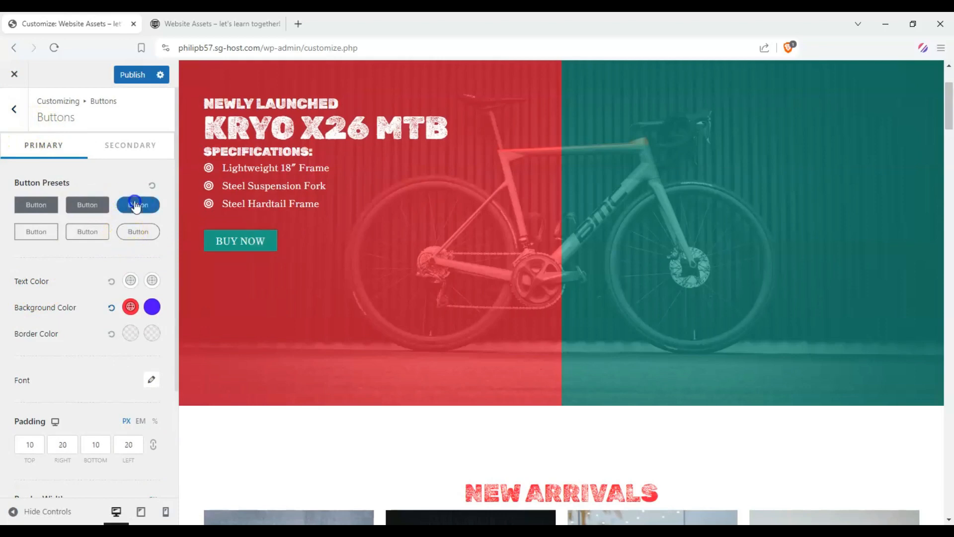
{"action": "scroll", "coordinate": [586, 124], "scroll_direction": "up", "scroll_amount": 3}
{"action": "left_click", "coordinate": [456, 90]}
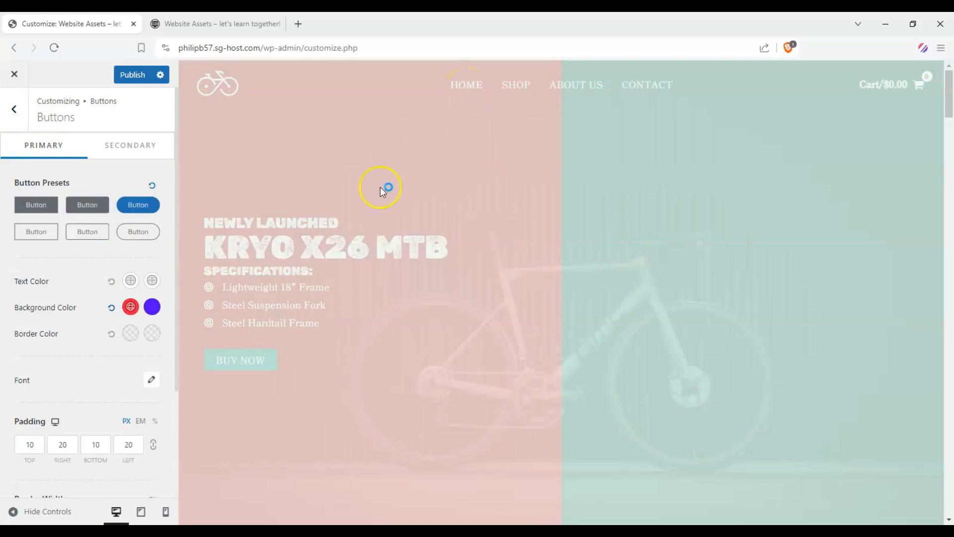
{"action": "left_click", "coordinate": [513, 89]}
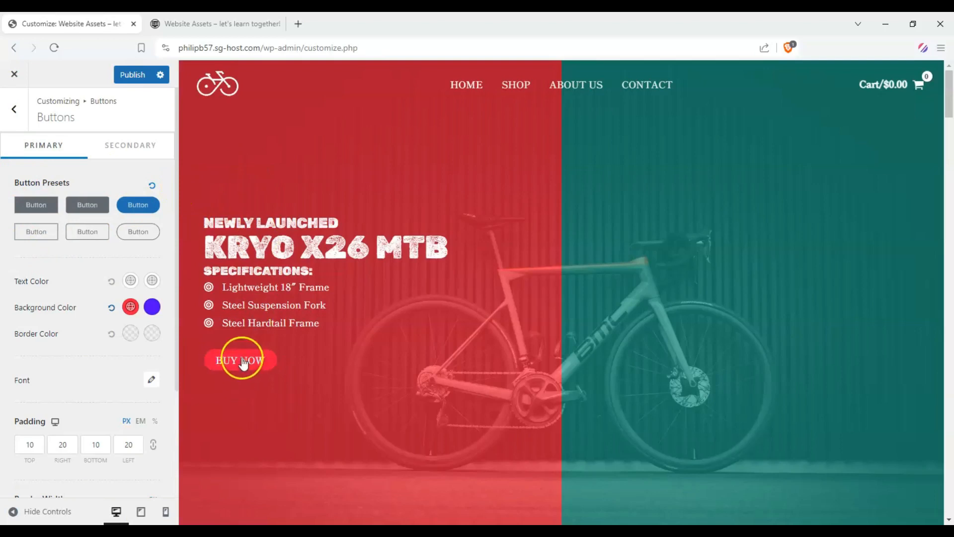
- Return to the main customizer sections and look over the home page preview from the hero to New Arrivals
{"action": "left_click", "coordinate": [14, 109]}
{"action": "left_click", "coordinate": [14, 109]}
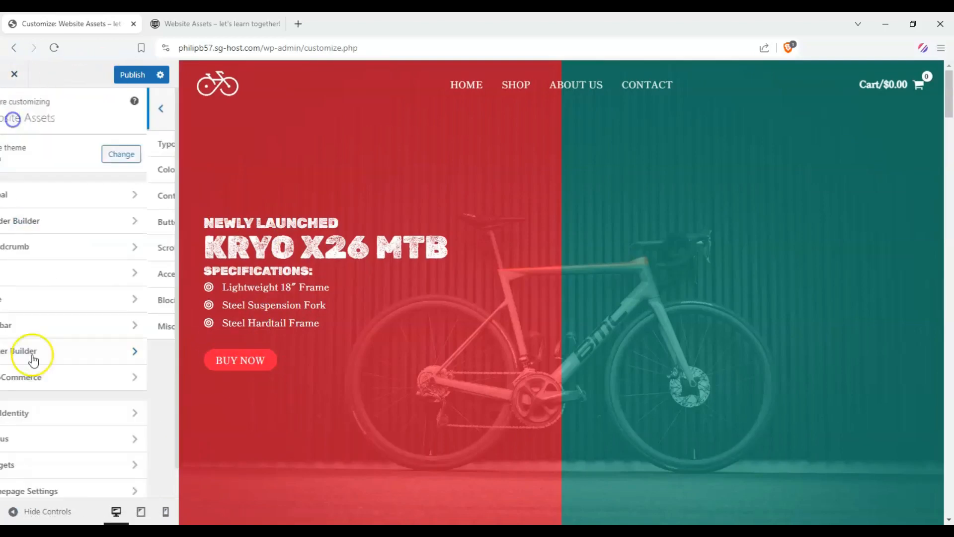
{"action": "scroll", "coordinate": [727, 214], "scroll_direction": "down", "scroll_amount": 5}
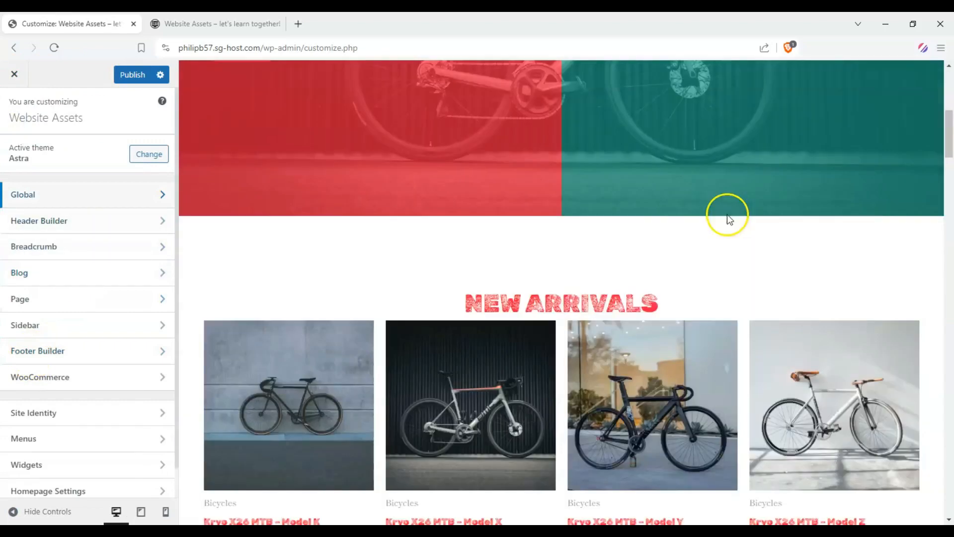
{"action": "scroll", "coordinate": [585, 246], "scroll_direction": "up", "scroll_amount": 5}
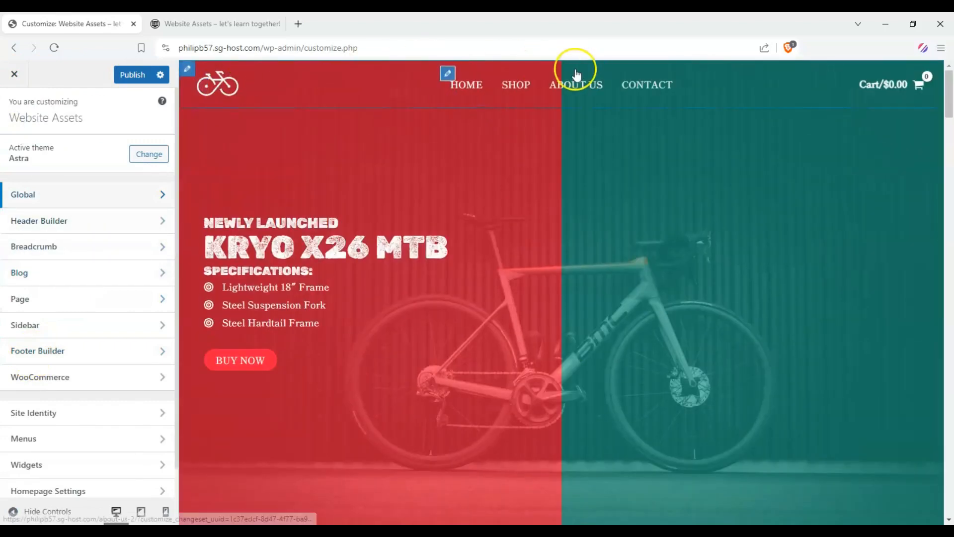
- In the Header Builder's Site Title & Logo element, replace the bicycle logo with the WA Auto Parts image cropped-Capture.png from the media library
{"action": "left_click", "coordinate": [90, 220]}
{"action": "left_click", "coordinate": [243, 424]}
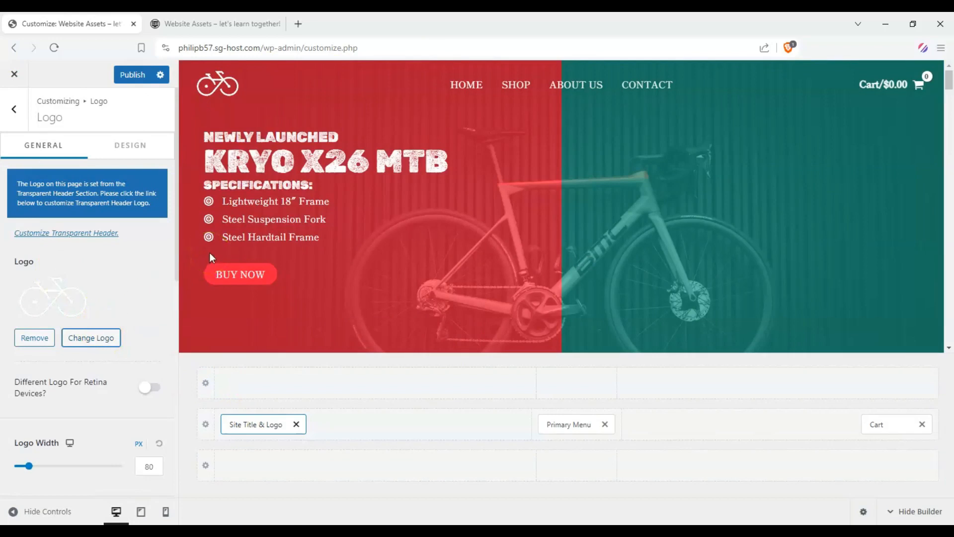
{"action": "left_click", "coordinate": [110, 338]}
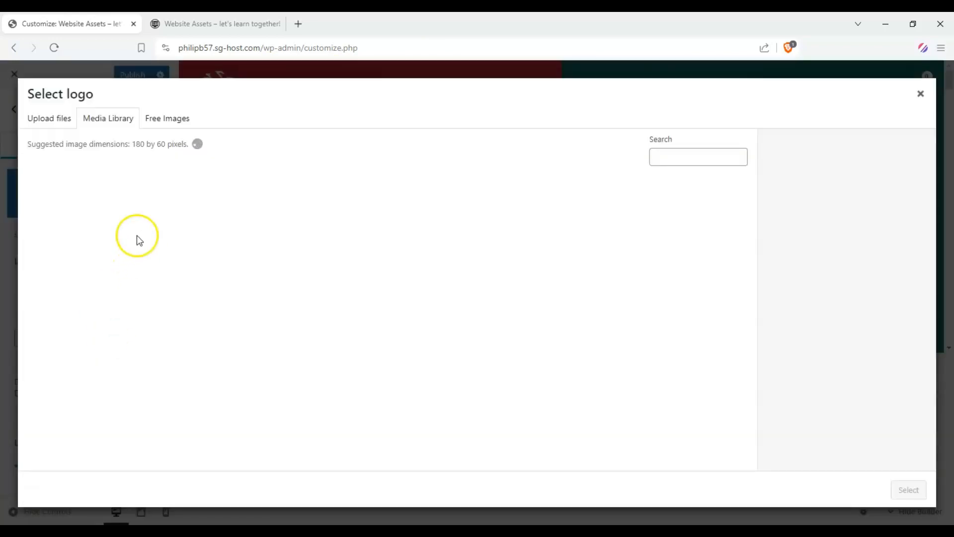
{"action": "scroll", "coordinate": [343, 206], "scroll_direction": "down", "scroll_amount": 15}
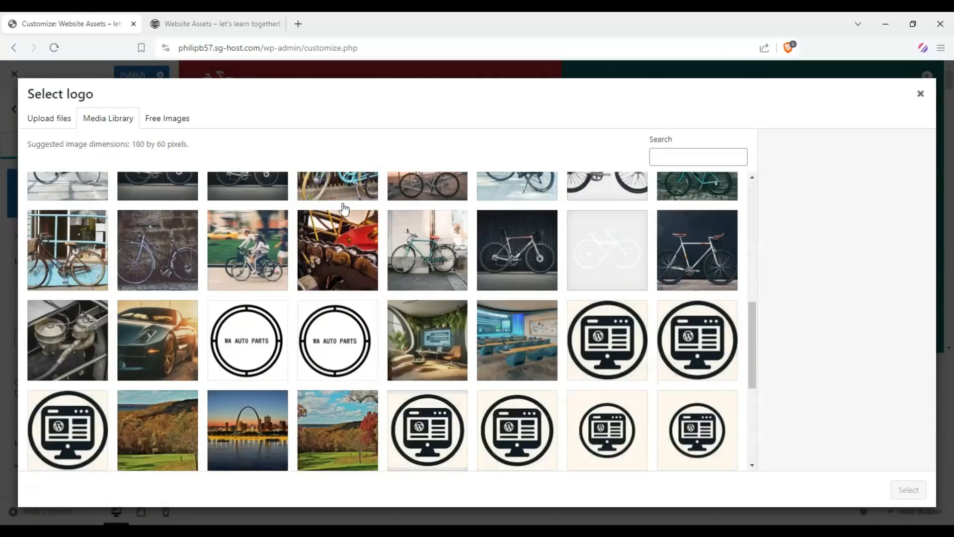
{"action": "left_click", "coordinate": [272, 357]}
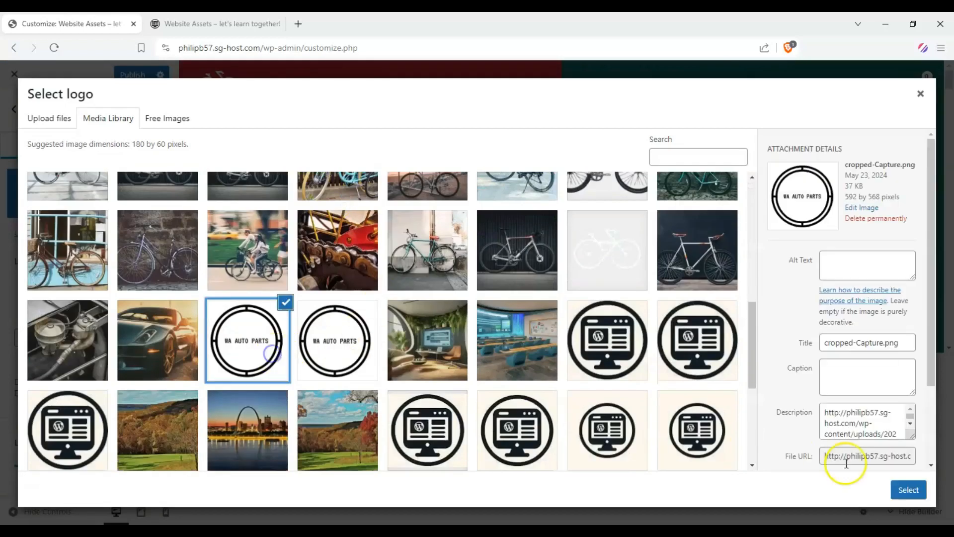
{"action": "left_click", "coordinate": [909, 490]}
{"action": "left_click", "coordinate": [828, 499]}
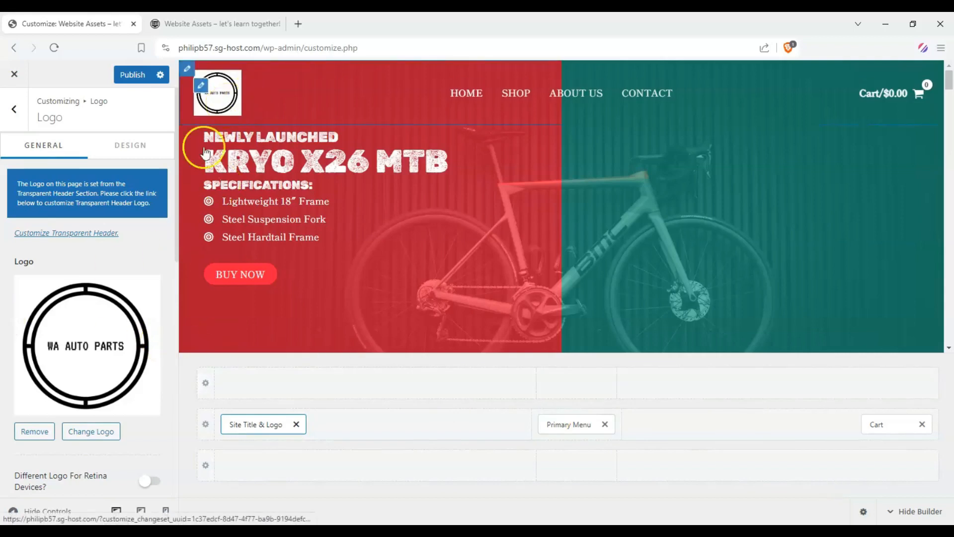
- Reduce the logo width to 65 px and set the site title to "WA Auto Parts"
{"action": "scroll", "coordinate": [117, 368], "scroll_direction": "down", "scroll_amount": 3}
{"action": "left_click_drag", "start_coordinate": [31, 447], "coordinate": [26, 446]}
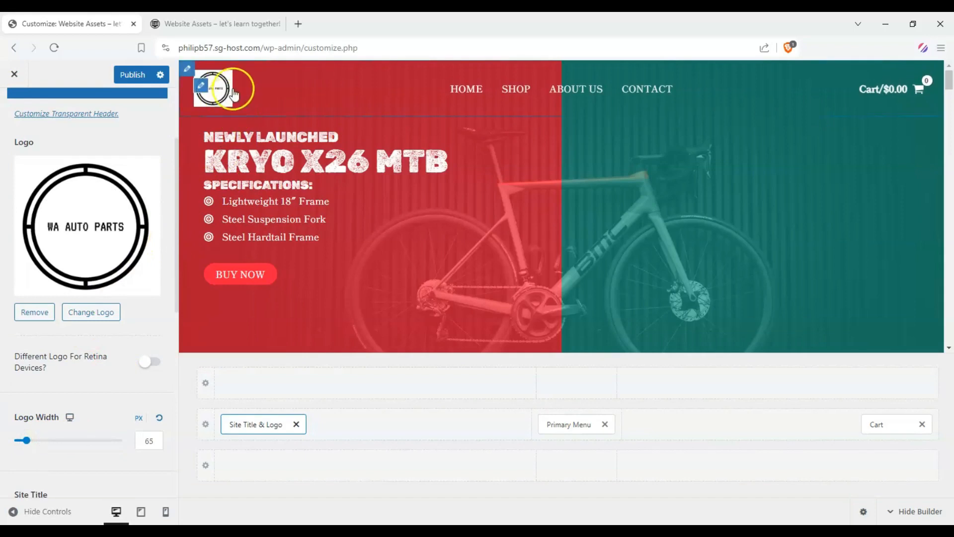
{"action": "scroll", "coordinate": [25, 248], "scroll_direction": "down", "scroll_amount": 5}
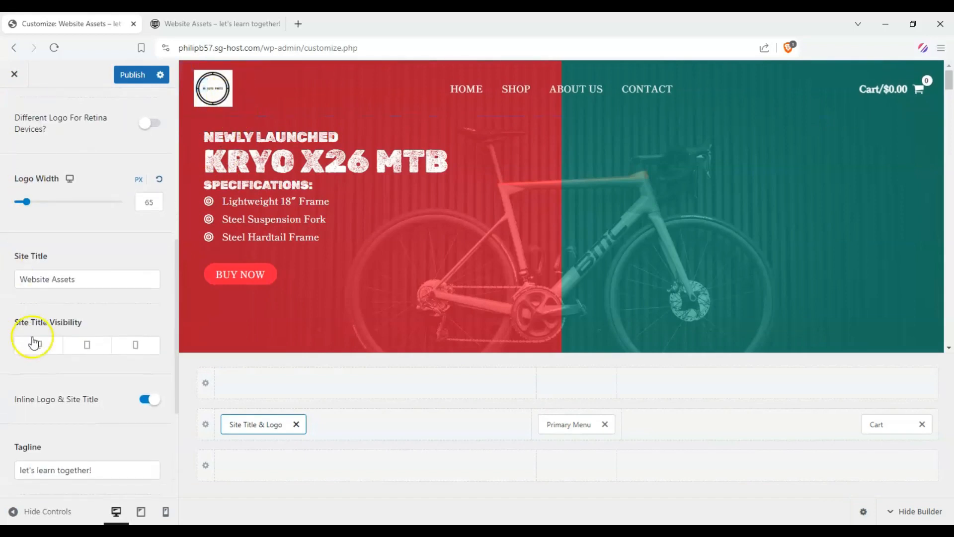
{"action": "triple_click", "coordinate": [89, 279]}
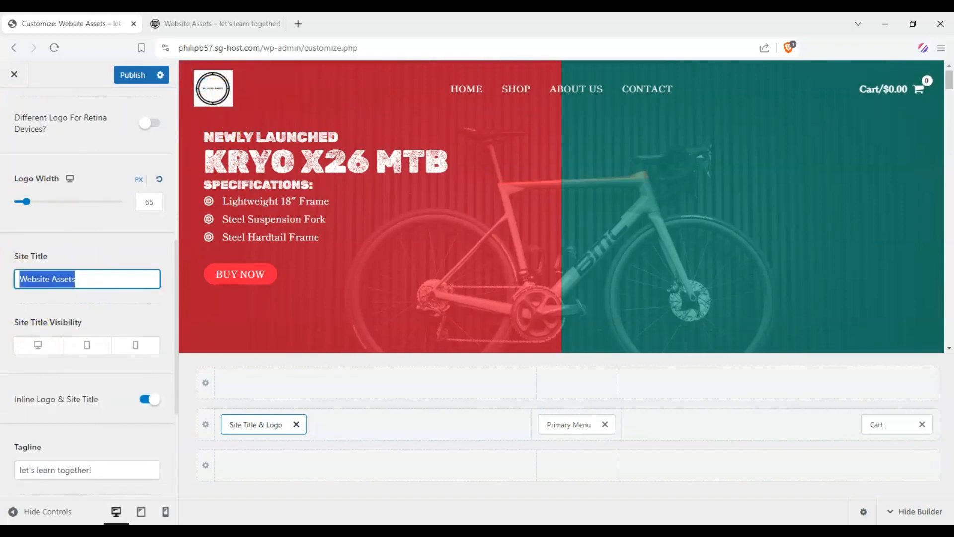
{"action": "type", "text": "WA Auto Parts"}
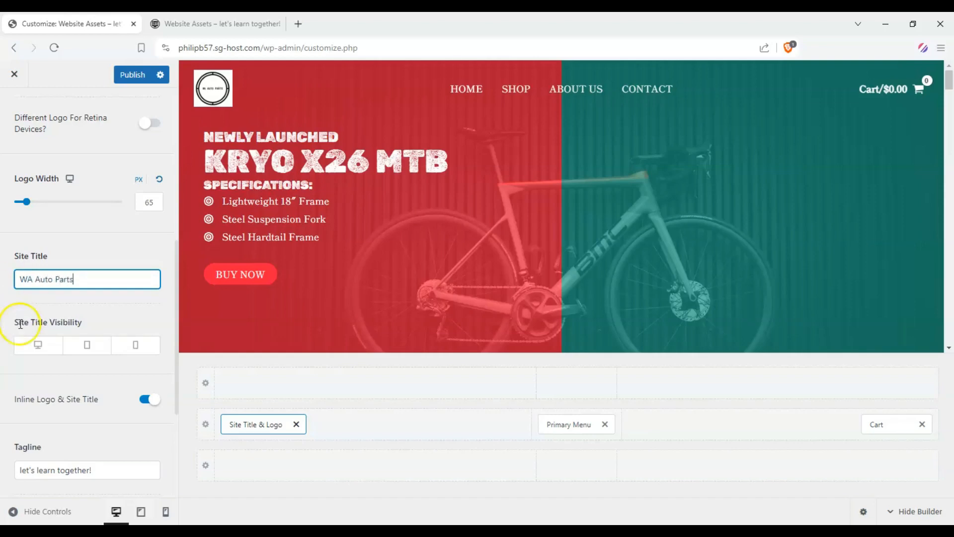
- Make the site title visible on desktop, tablet and mobile, and look over the remaining tagline and visibility settings
{"action": "left_click", "coordinate": [37, 344]}
{"action": "left_click", "coordinate": [84, 347]}
{"action": "left_click", "coordinate": [135, 345]}
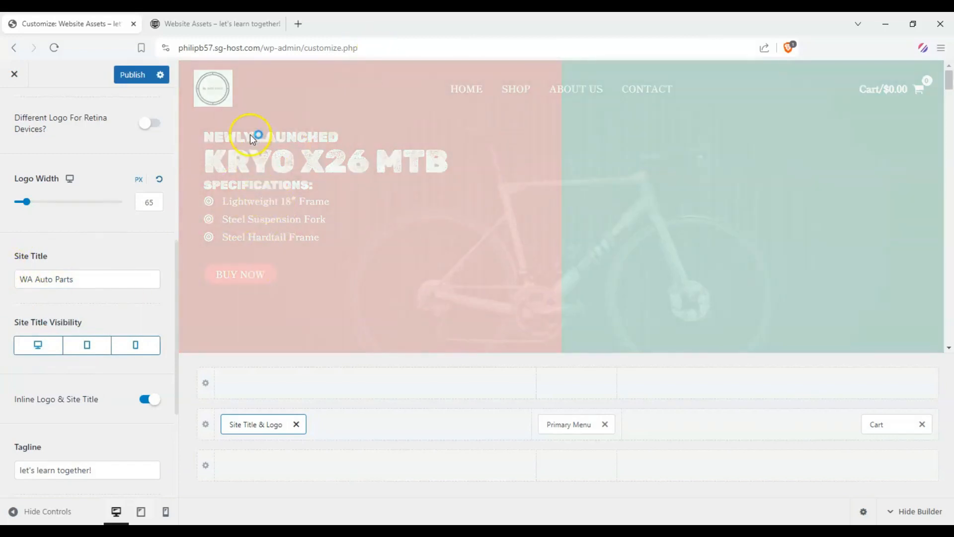
{"action": "scroll", "coordinate": [53, 223], "scroll_direction": "down", "scroll_amount": 4}
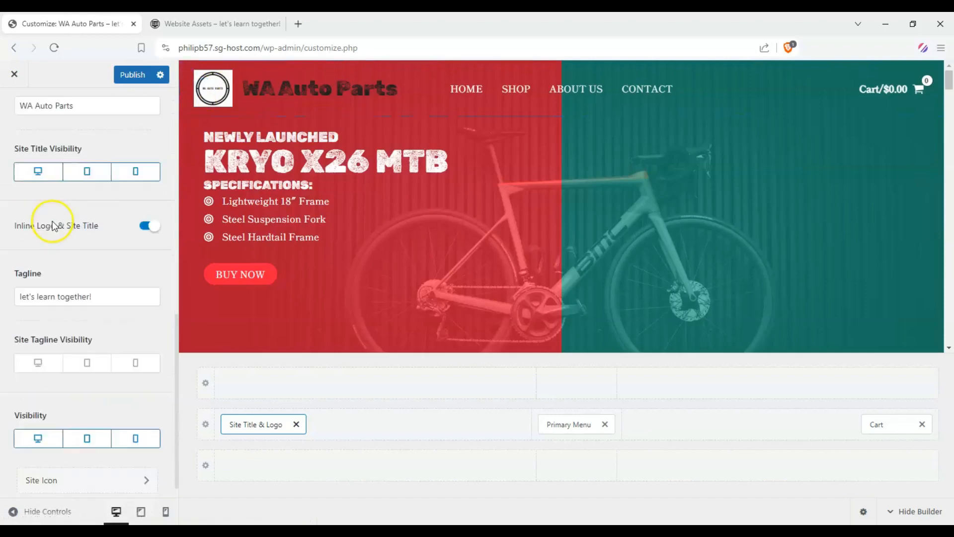
- In the logo's design settings, set the hover color of the site title to a bright green
{"action": "scroll", "coordinate": [53, 224], "scroll_direction": "up", "scroll_amount": 7}
{"action": "scroll", "coordinate": [99, 219], "scroll_direction": "up", "scroll_amount": 3}
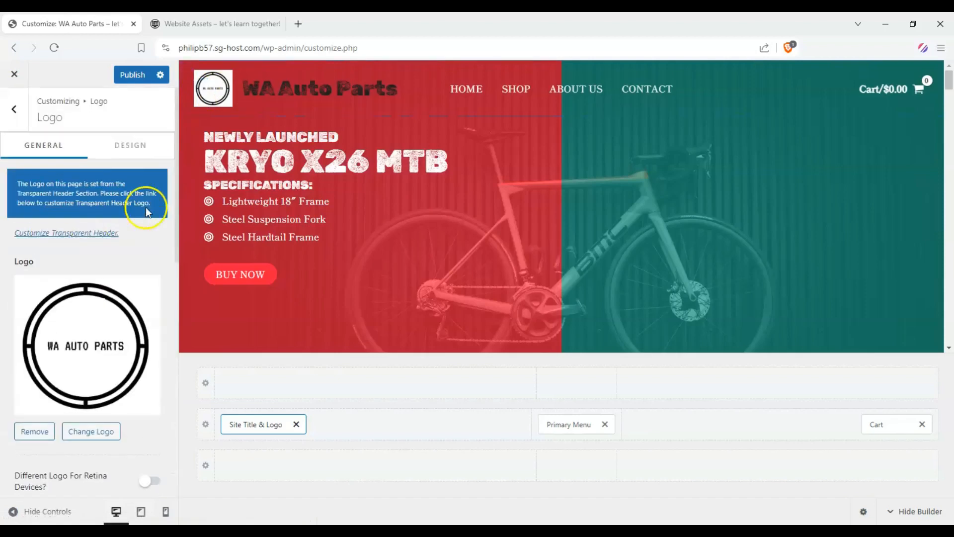
{"action": "left_click", "coordinate": [130, 149]}
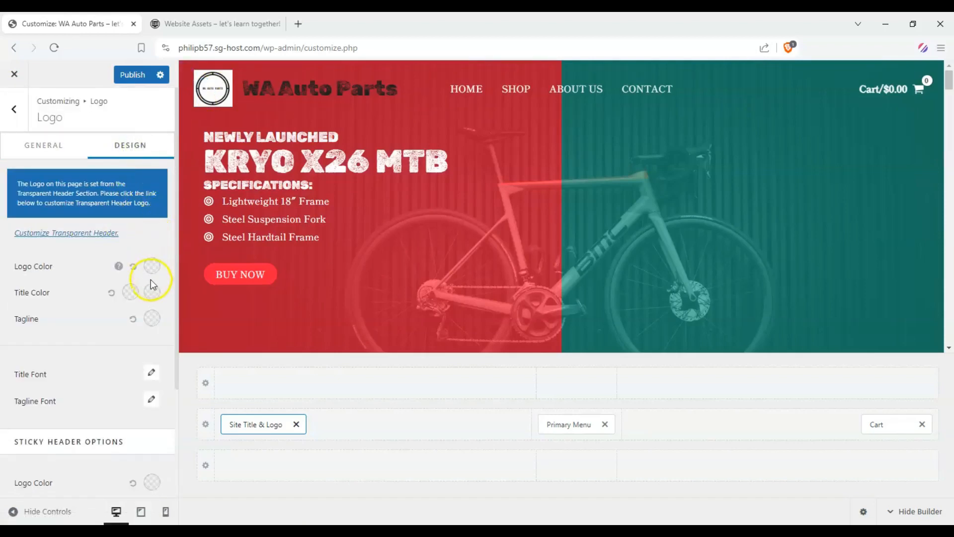
{"action": "left_click", "coordinate": [152, 295]}
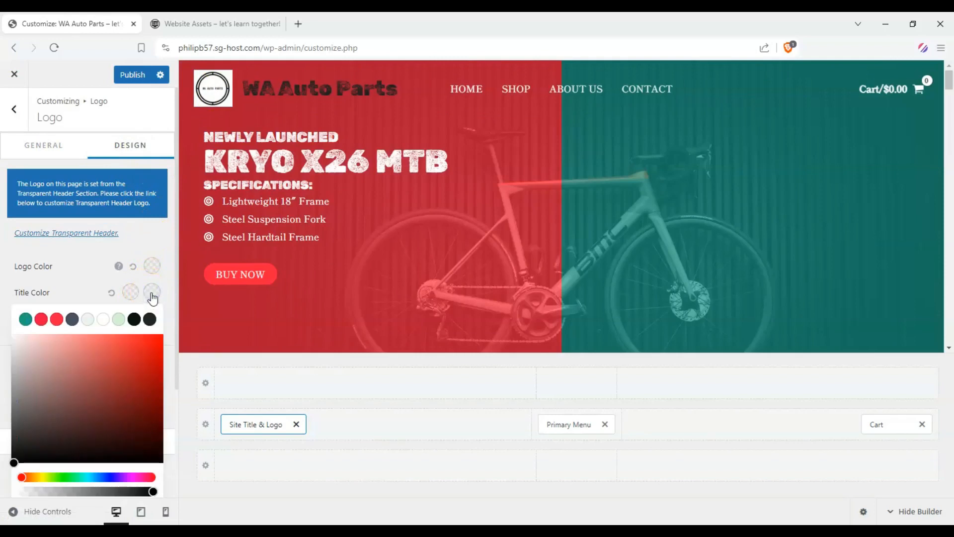
{"action": "left_click_drag", "start_coordinate": [97, 477], "coordinate": [73, 478]}
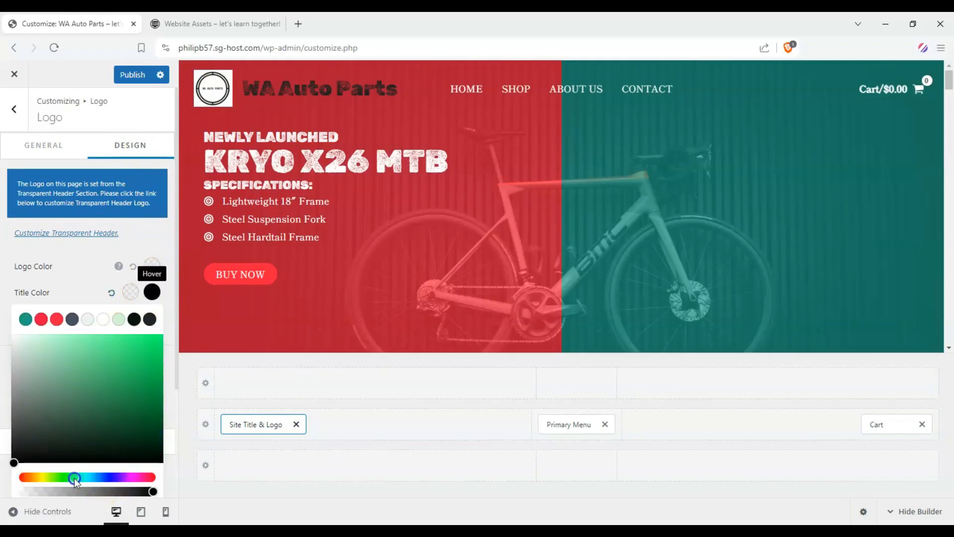
{"action": "left_click_drag", "start_coordinate": [130, 372], "coordinate": [153, 334]}
{"action": "left_click", "coordinate": [168, 247]}
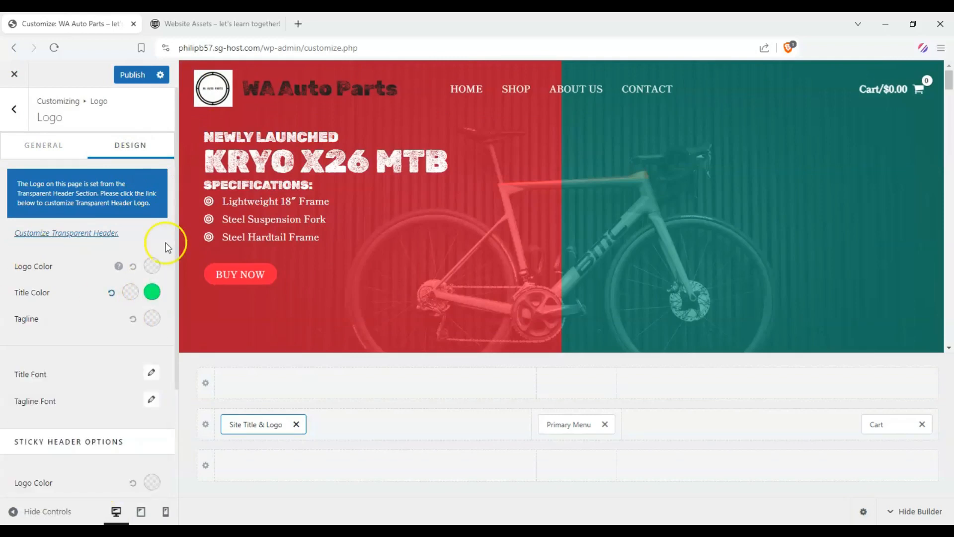
- Set the normal color of the site title to the same bright green, check the page preview and return to the Header Builder
{"action": "left_click", "coordinate": [125, 294]}
{"action": "left_click_drag", "start_coordinate": [85, 477], "coordinate": [74, 477]}
{"action": "left_click_drag", "start_coordinate": [85, 432], "coordinate": [160, 334]}
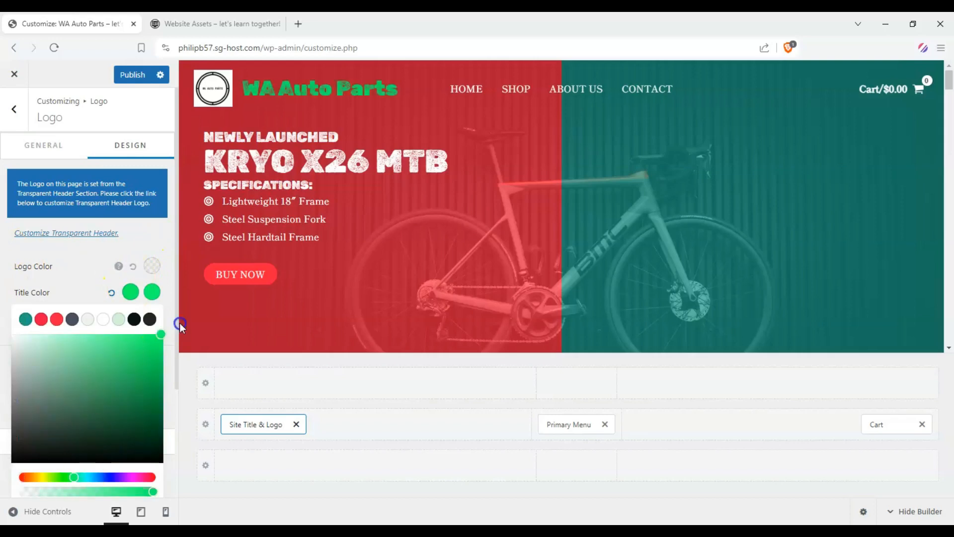
{"action": "left_click", "coordinate": [10, 214]}
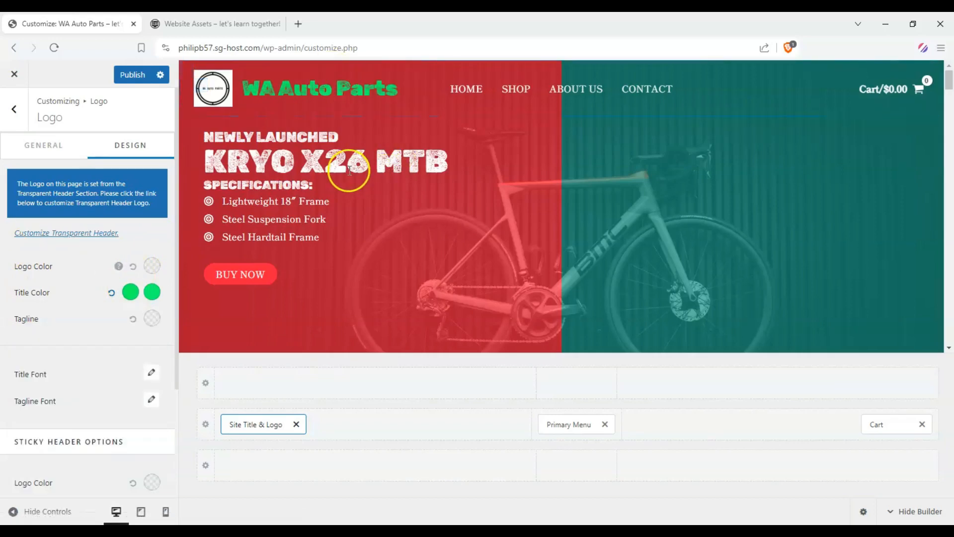
{"action": "scroll", "coordinate": [437, 164], "scroll_direction": "down", "scroll_amount": 10}
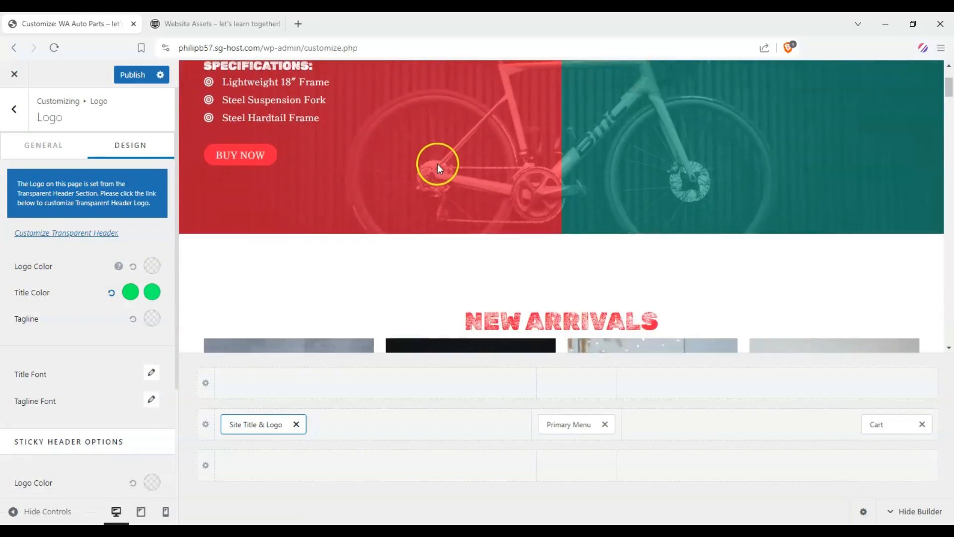
{"action": "scroll", "coordinate": [455, 169], "scroll_direction": "up", "scroll_amount": 10}
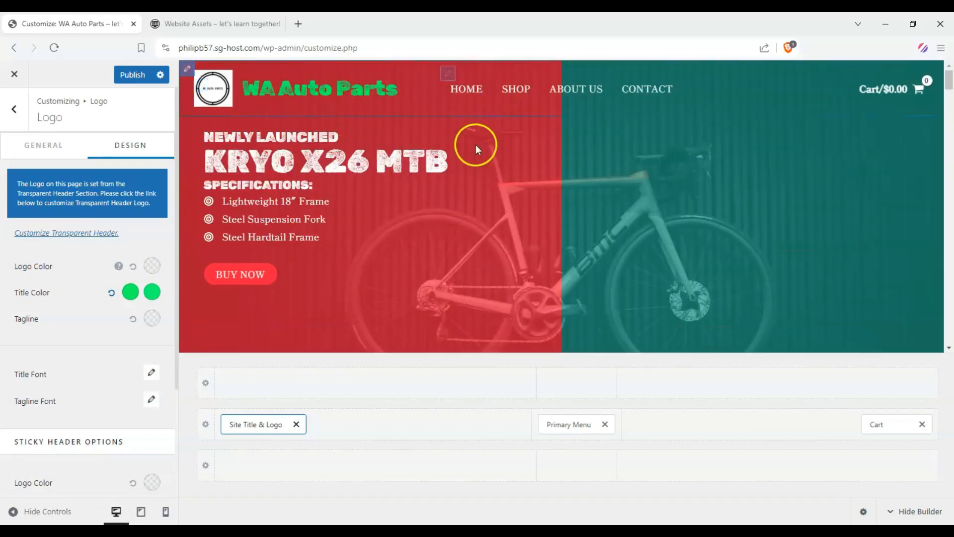
{"action": "left_click", "coordinate": [14, 109]}
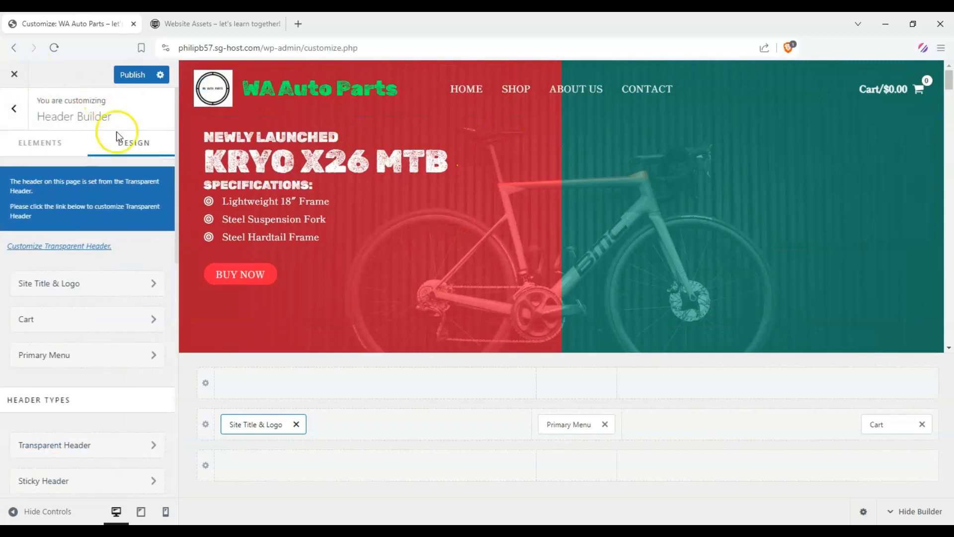
- Set the primary menu's submenu width to 1191 px and its menu hover style to Zoom In
{"action": "left_click", "coordinate": [569, 425]}
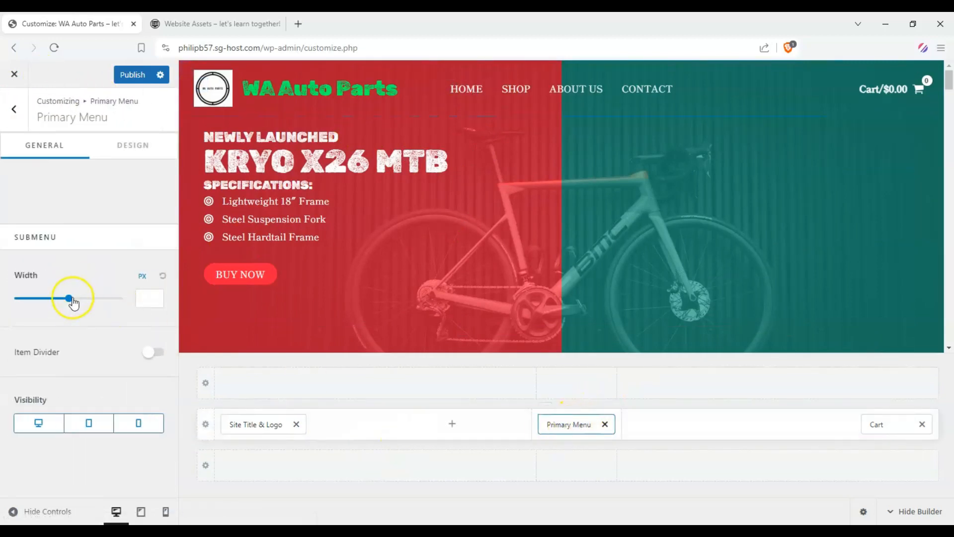
{"action": "left_click", "coordinate": [132, 145]}
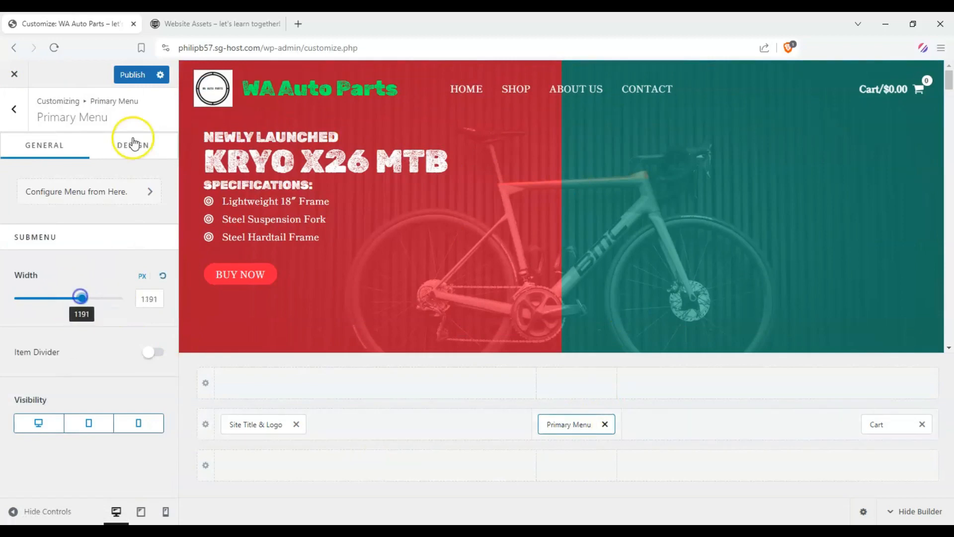
{"action": "left_click", "coordinate": [106, 211]}
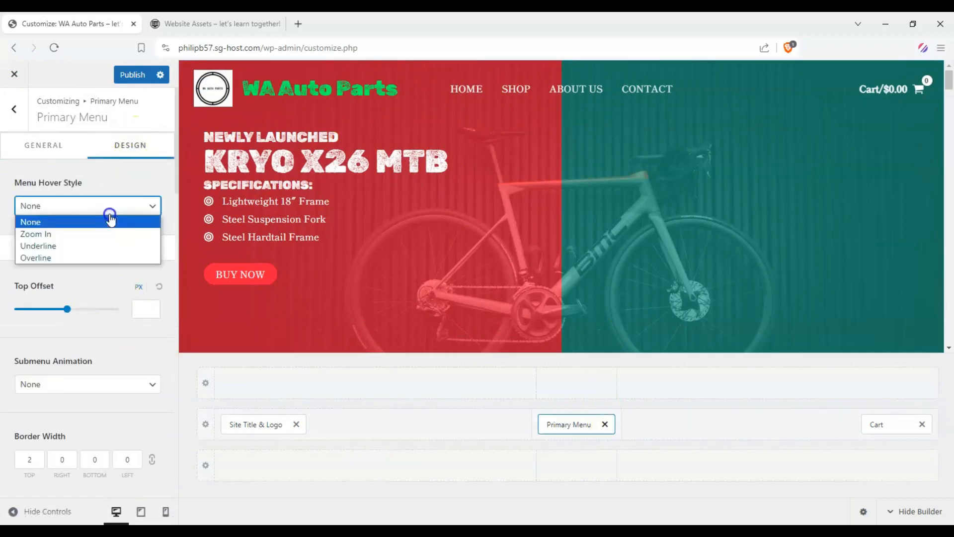
{"action": "left_click", "coordinate": [104, 238]}
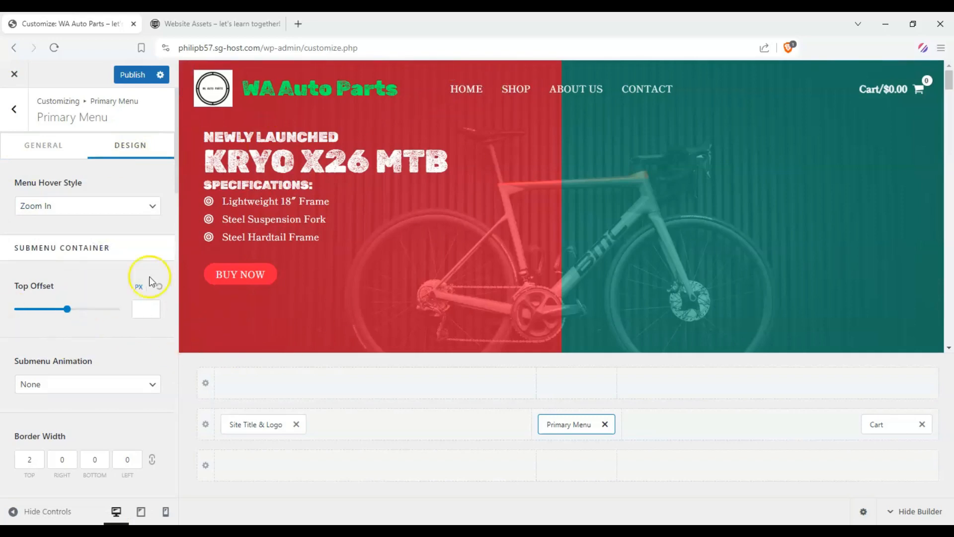
- Set the top offset of the primary menu's submenu container to 108 px
{"action": "scroll", "coordinate": [34, 256], "scroll_direction": "down", "scroll_amount": 3}
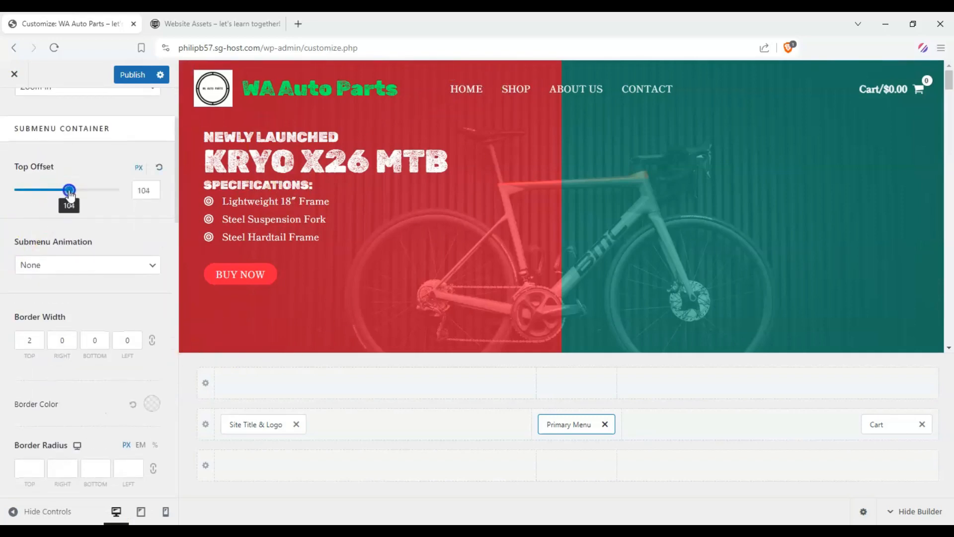
{"action": "left_click_drag", "start_coordinate": [70, 193], "coordinate": [71, 193]}
{"action": "scroll", "coordinate": [50, 300], "scroll_direction": "down", "scroll_amount": 1}
{"action": "scroll", "coordinate": [132, 348], "scroll_direction": "up", "scroll_amount": 3}
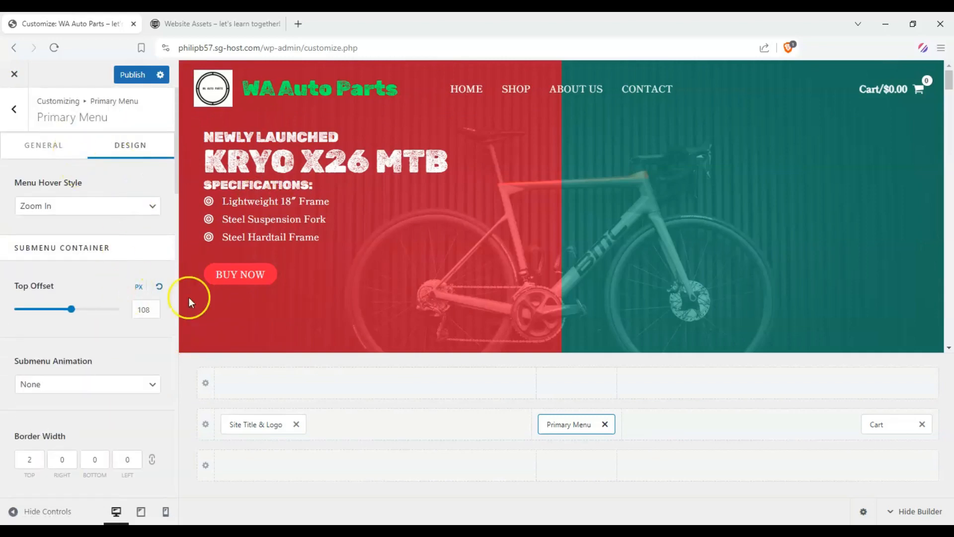
- Open the menu assigned to the Primary Menu location for editing and add the Blog page to it
{"action": "left_click", "coordinate": [55, 148]}
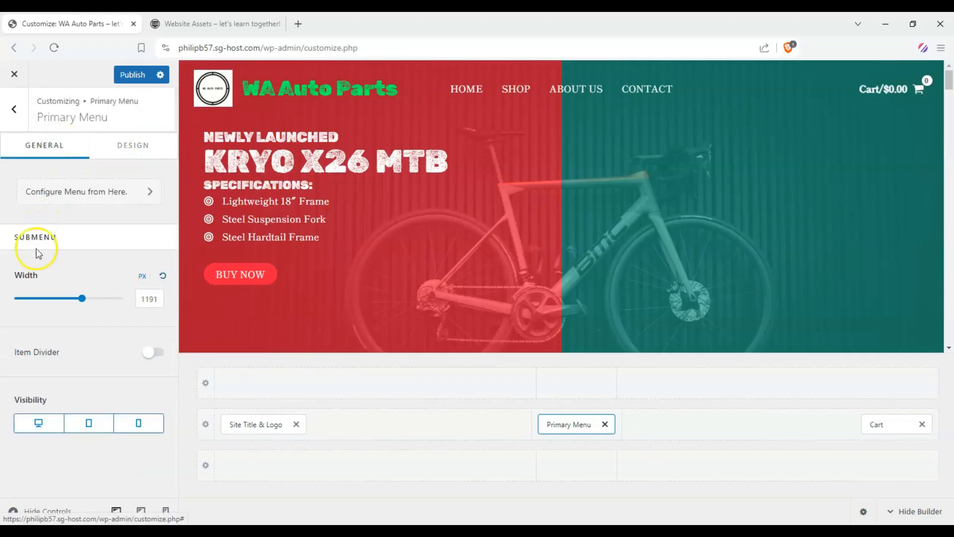
{"action": "left_click", "coordinate": [118, 194]}
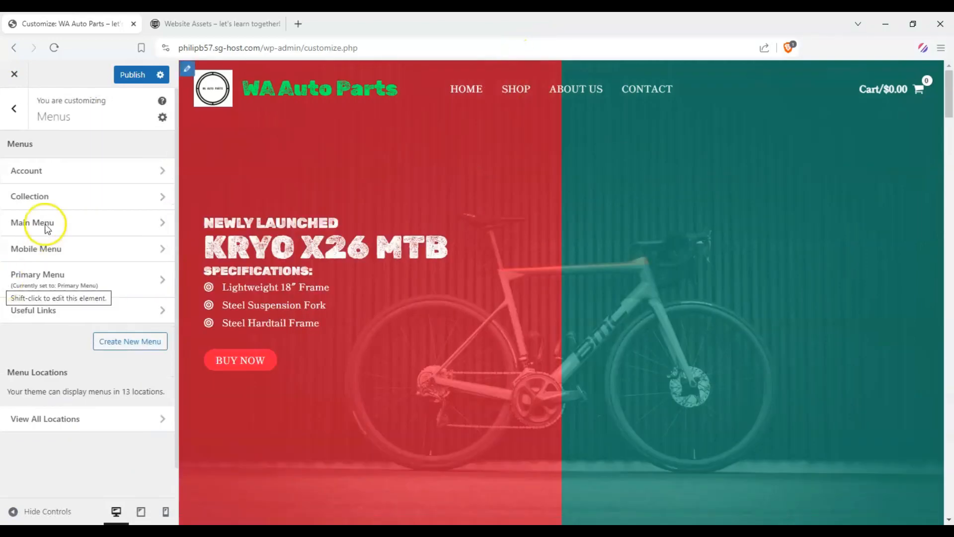
{"action": "left_click", "coordinate": [120, 418]}
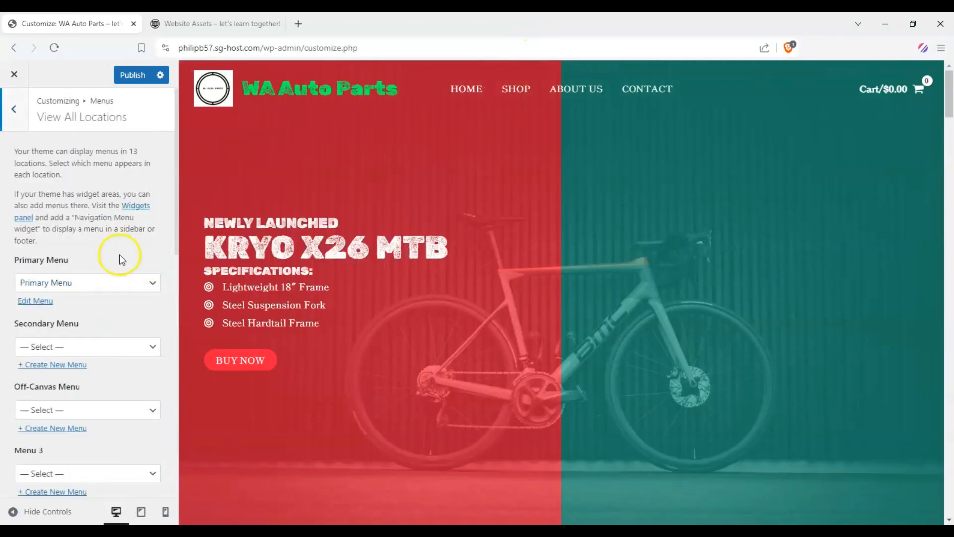
{"action": "left_click", "coordinate": [50, 302]}
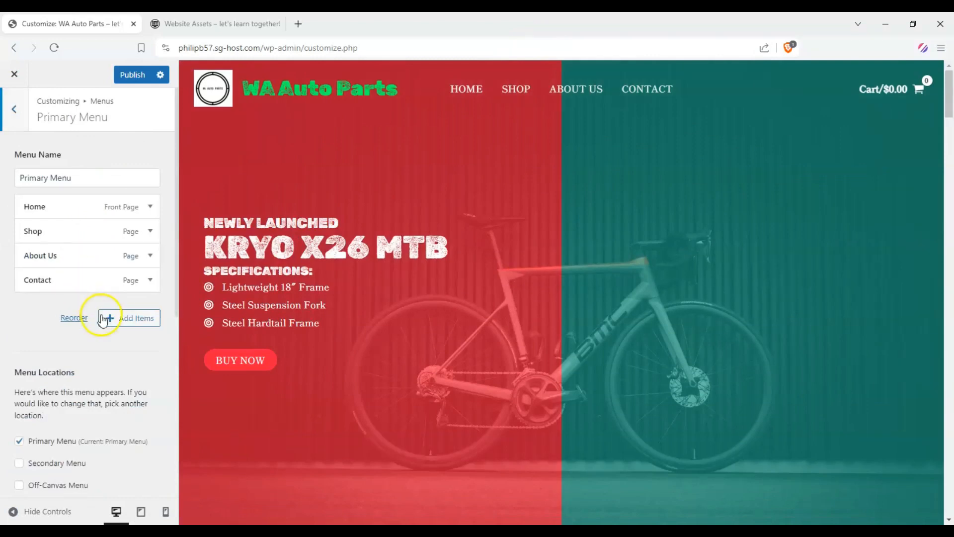
{"action": "left_click", "coordinate": [136, 318]}
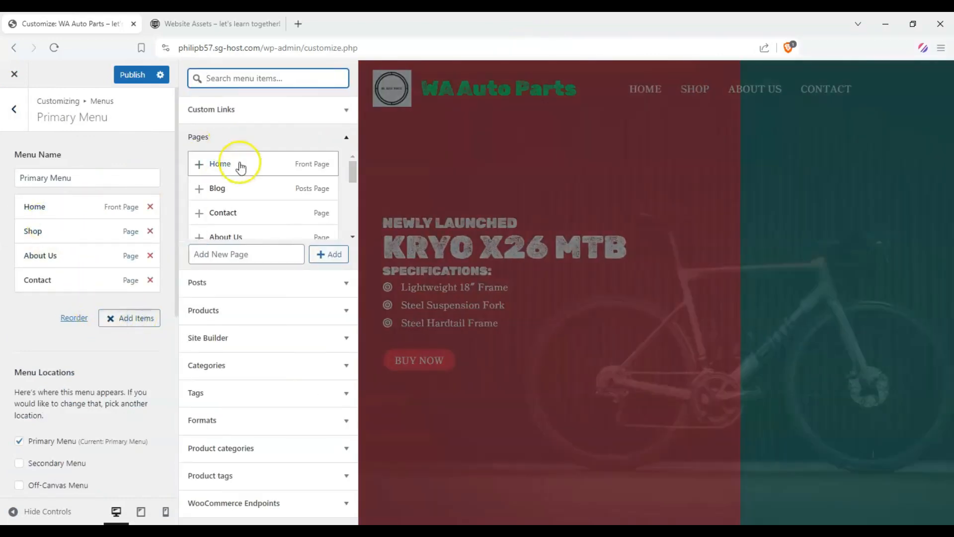
{"action": "left_click", "coordinate": [203, 189]}
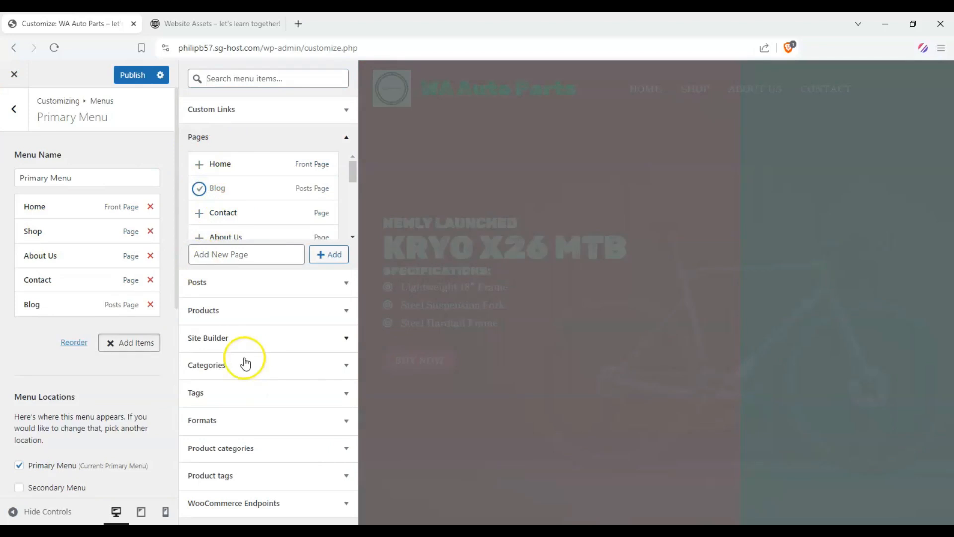
- Look through the available item categories and add the Bicycles product category to the primary menu
{"action": "left_click", "coordinate": [347, 366]}
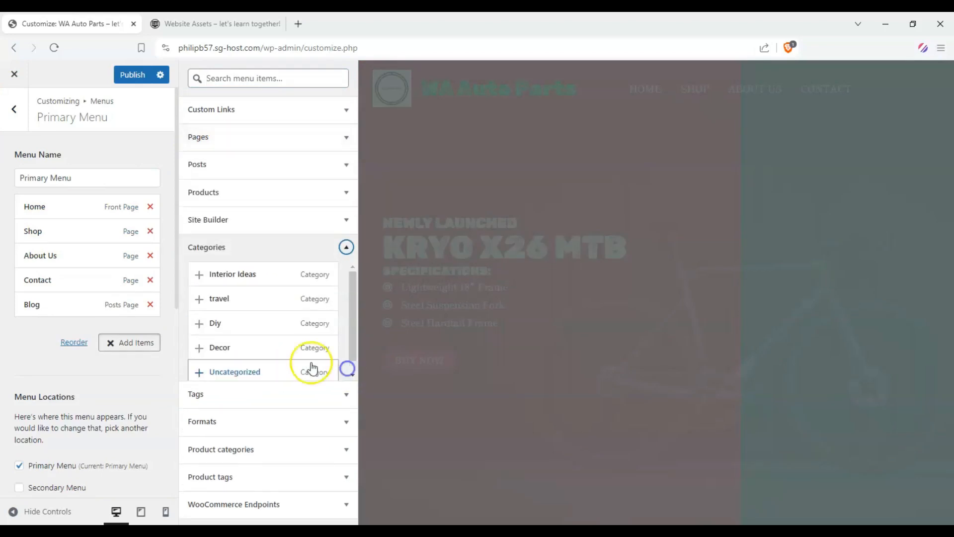
{"action": "left_click", "coordinate": [346, 246]}
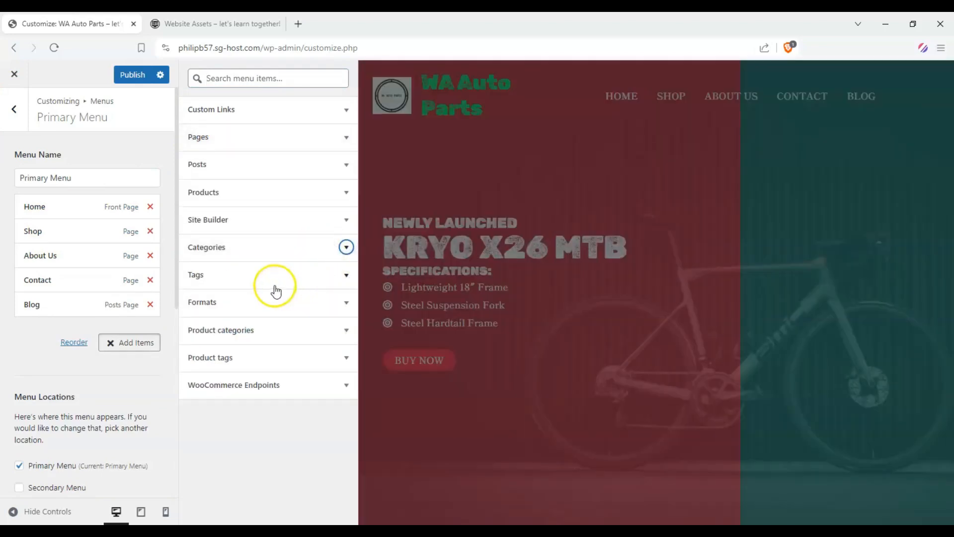
{"action": "left_click", "coordinate": [346, 330]}
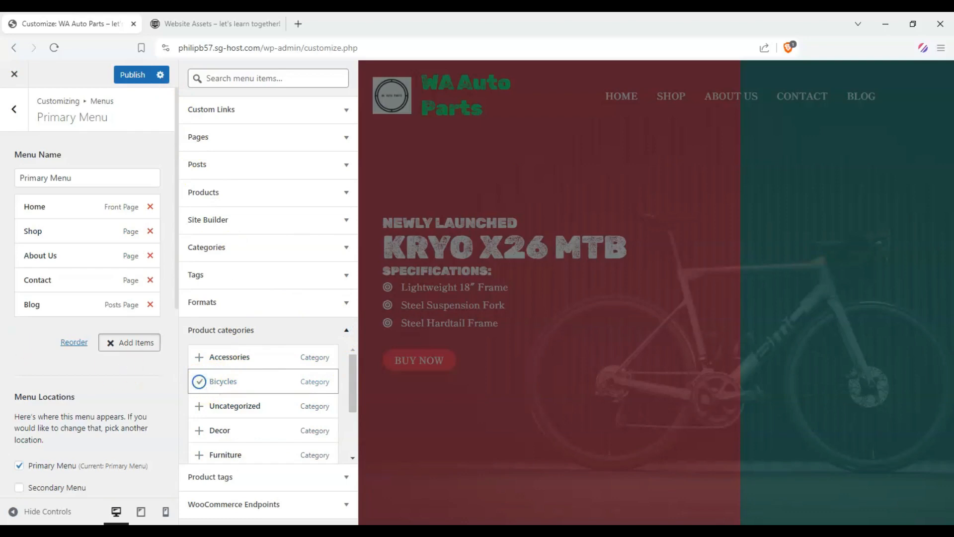
{"action": "left_click", "coordinate": [5, 343]}
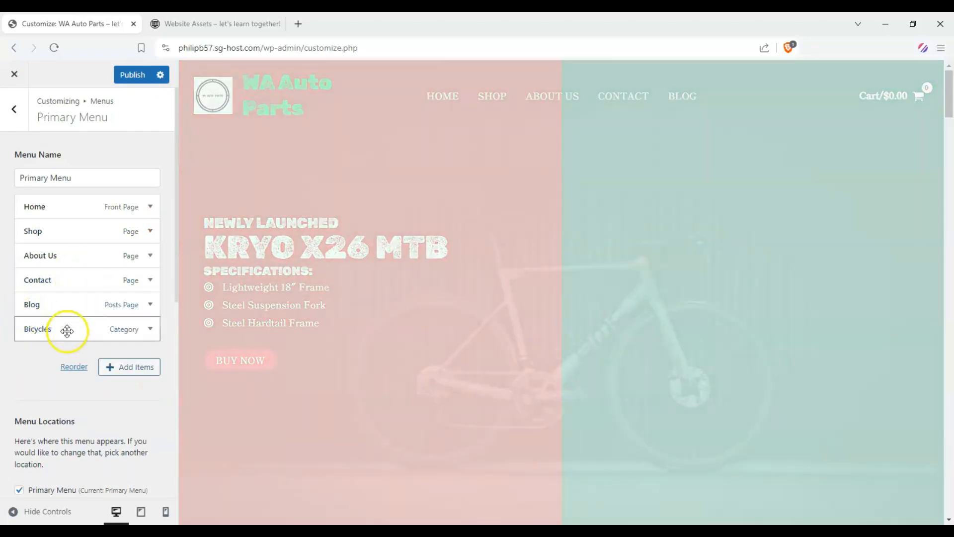
- Reorder the primary menu to Home, About Us, Shop, Blog, Contact, with Bicycles nested as a sub item under Shop
{"action": "left_click_drag", "start_coordinate": [67, 330], "coordinate": [54, 259]}
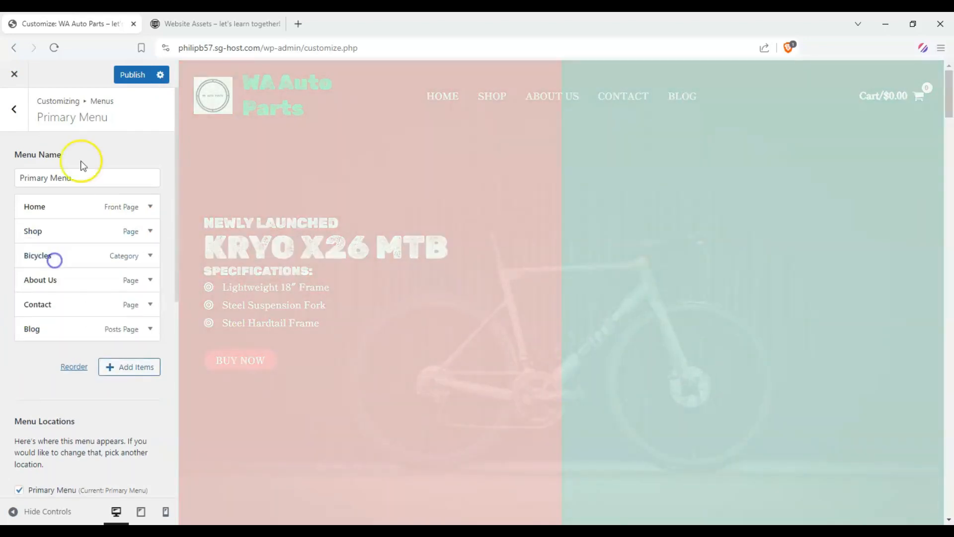
{"action": "left_click_drag", "start_coordinate": [39, 340], "coordinate": [34, 252]}
{"action": "left_click_drag", "start_coordinate": [42, 313], "coordinate": [31, 234]}
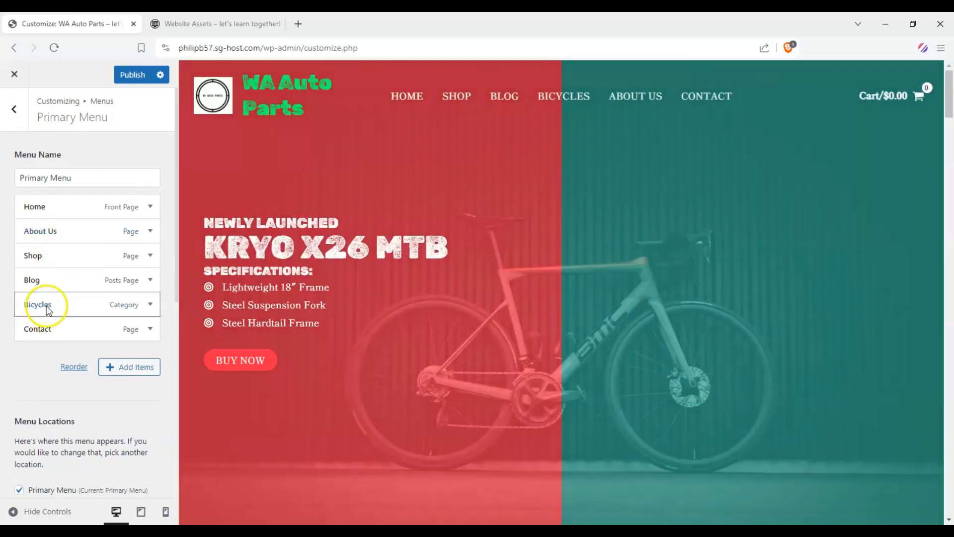
{"action": "left_click_drag", "start_coordinate": [53, 305], "coordinate": [55, 266]}
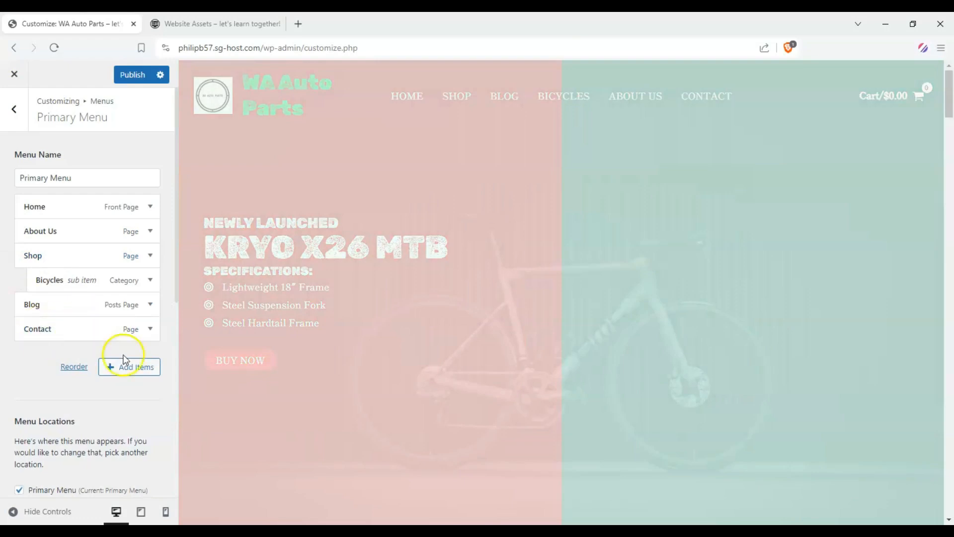
{"action": "scroll", "coordinate": [26, 245], "scroll_direction": "down", "scroll_amount": 6}
{"action": "scroll", "coordinate": [17, 235], "scroll_direction": "up", "scroll_amount": 6}
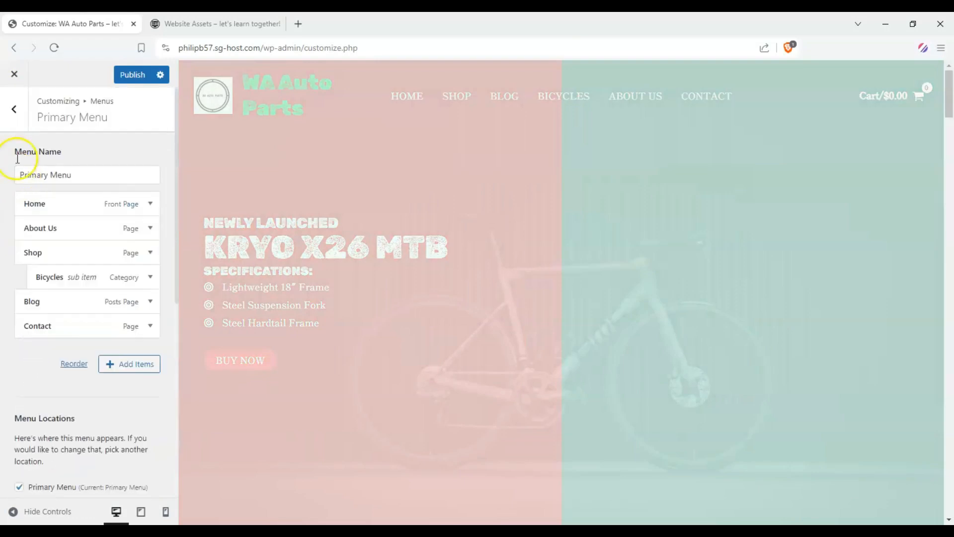
- Leave the menu editor and look over the global color palette, theme colors and surface colors
{"action": "left_click", "coordinate": [14, 110]}
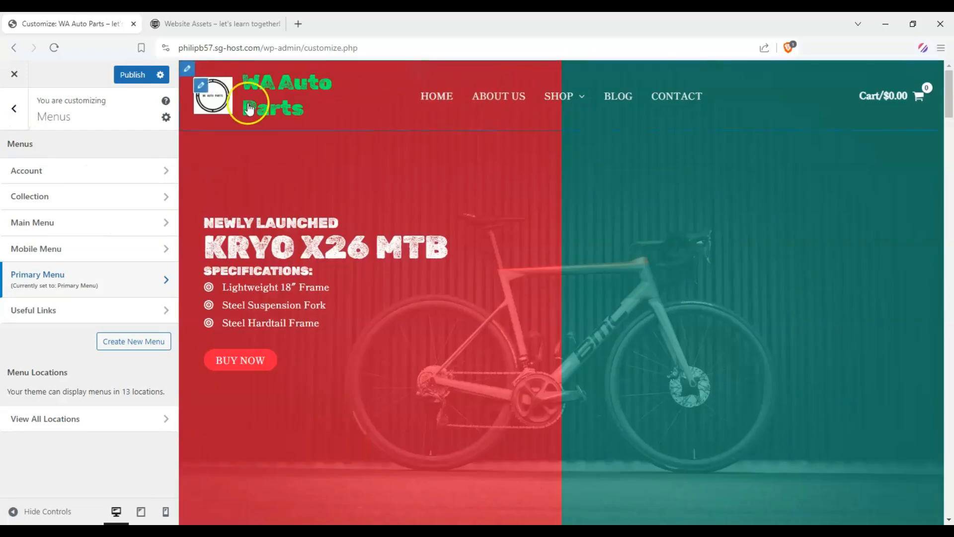
{"action": "left_click", "coordinate": [248, 103]}
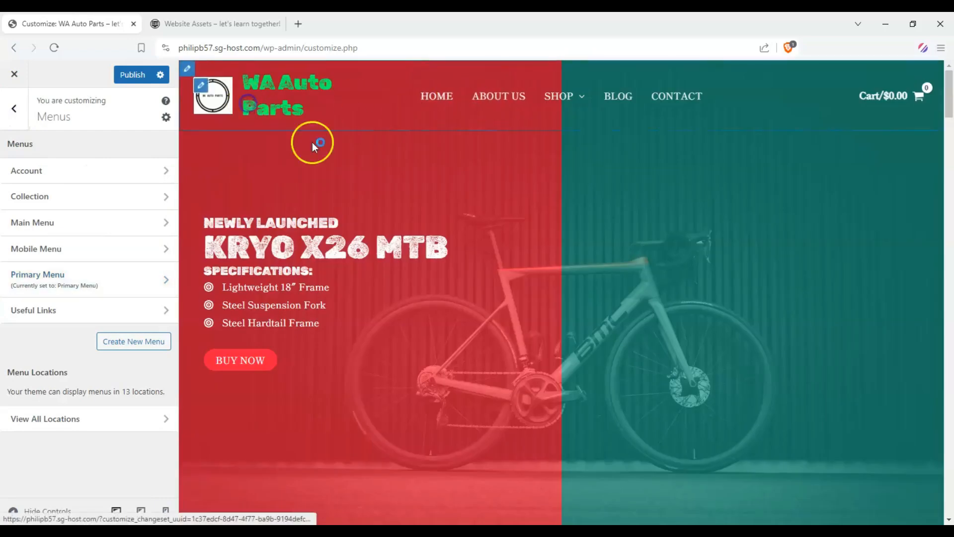
{"action": "left_click", "coordinate": [16, 115]}
{"action": "left_click", "coordinate": [138, 197]}
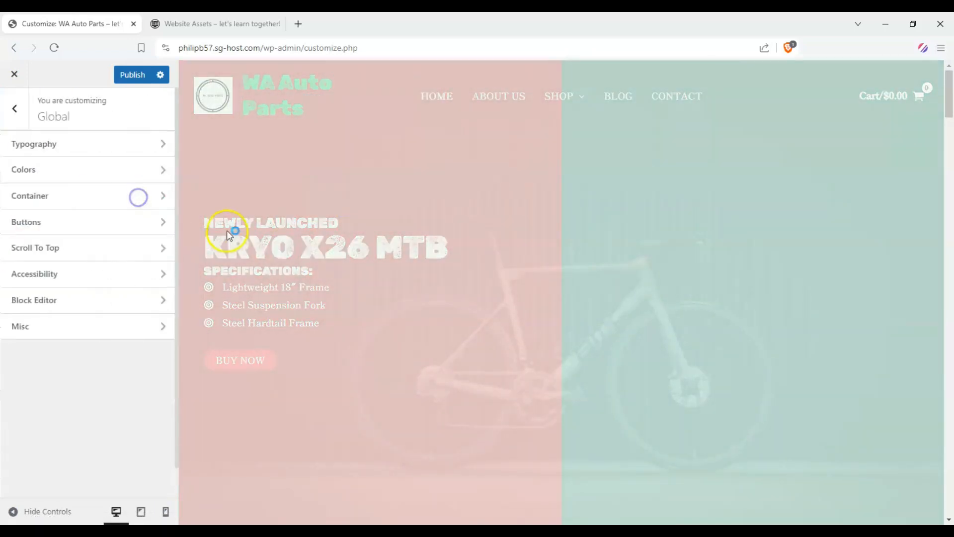
{"action": "left_click", "coordinate": [143, 170]}
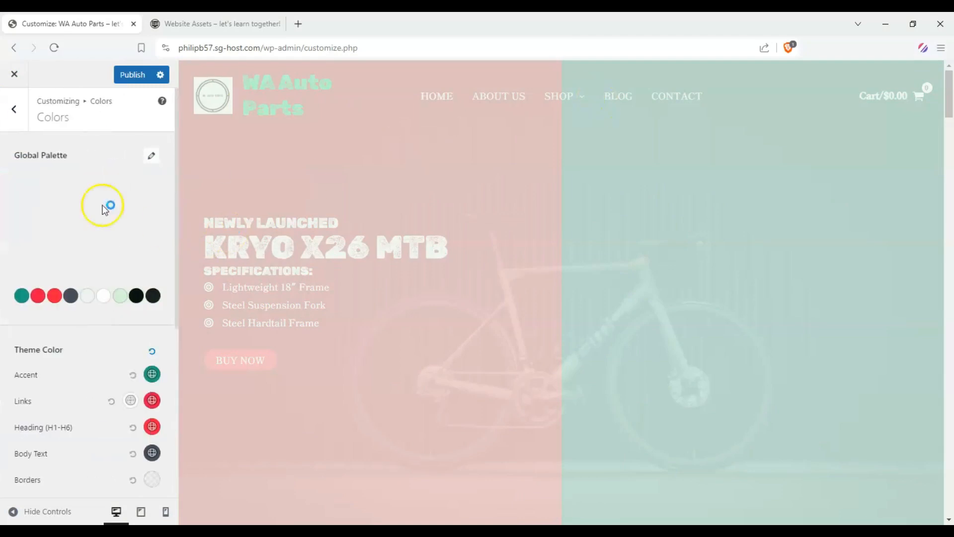
{"action": "scroll", "coordinate": [85, 230], "scroll_direction": "down", "scroll_amount": 5}
{"action": "scroll", "coordinate": [107, 275], "scroll_direction": "up", "scroll_amount": 5}
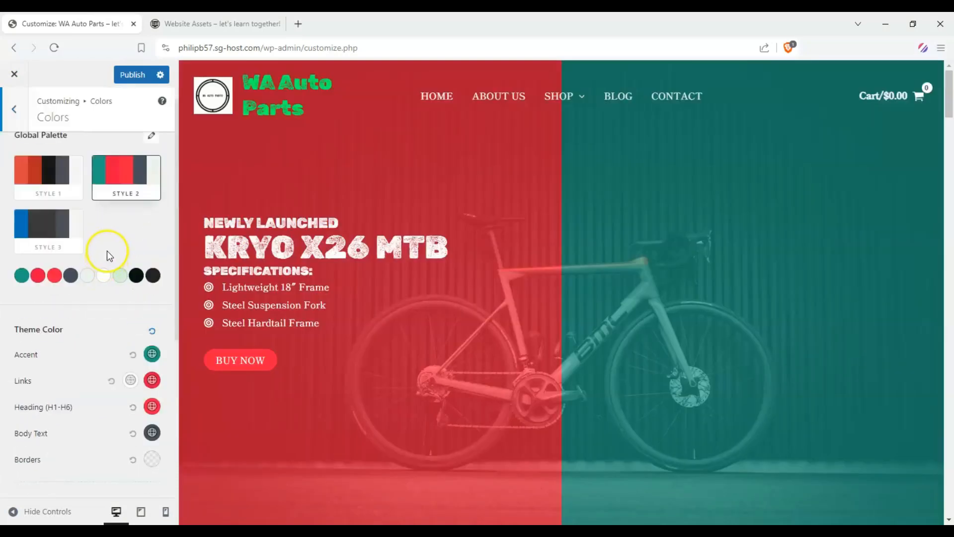
{"action": "scroll", "coordinate": [103, 177], "scroll_direction": "down", "scroll_amount": 5}
{"action": "scroll", "coordinate": [113, 206], "scroll_direction": "up", "scroll_amount": 5}
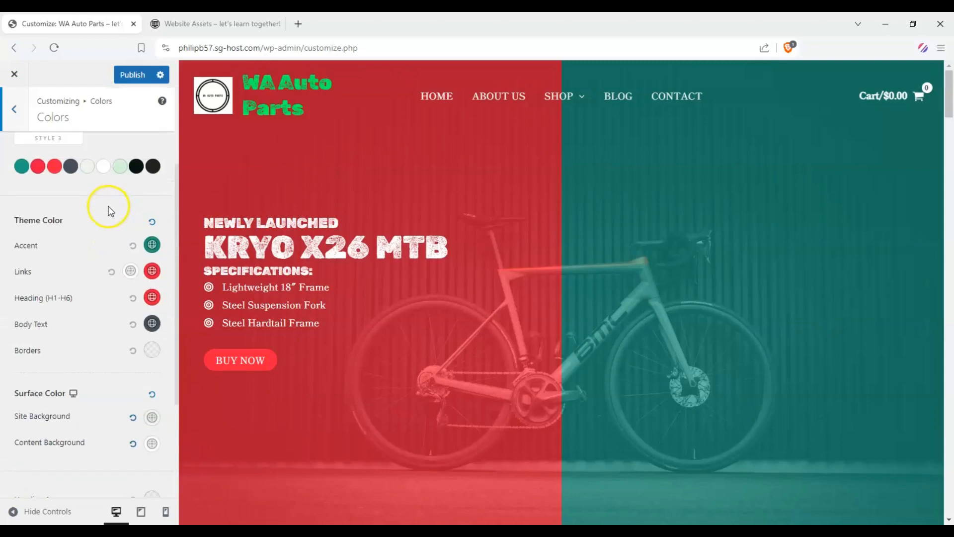
{"action": "left_click", "coordinate": [15, 108]}
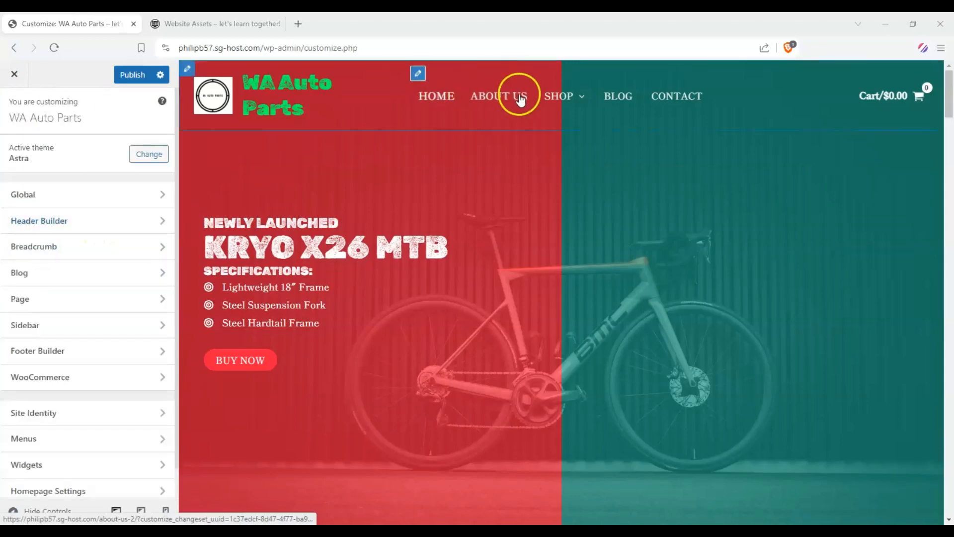
- Check the Shop submenu in the page preview and open the Shop page there
{"action": "mouse_move", "coordinate": [562, 95]}
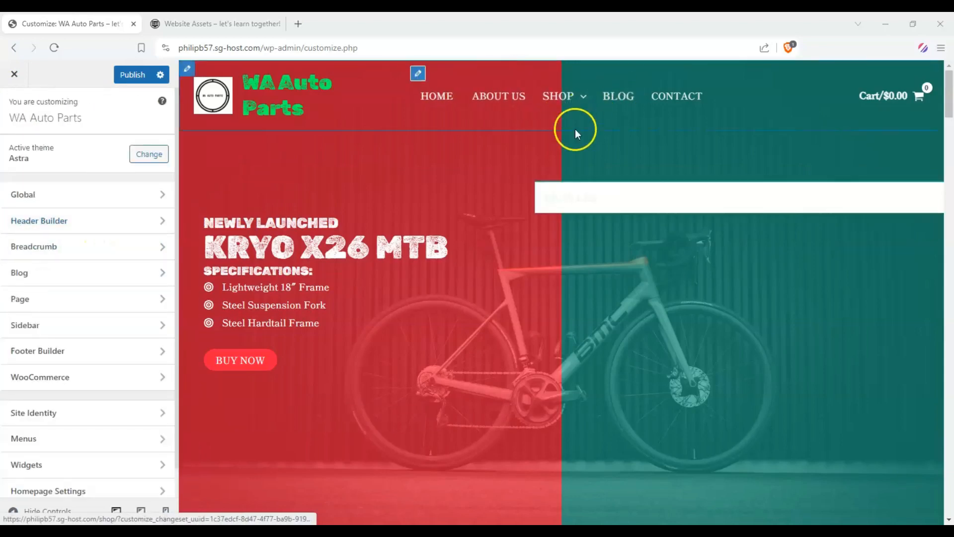
{"action": "left_click", "coordinate": [588, 100]}
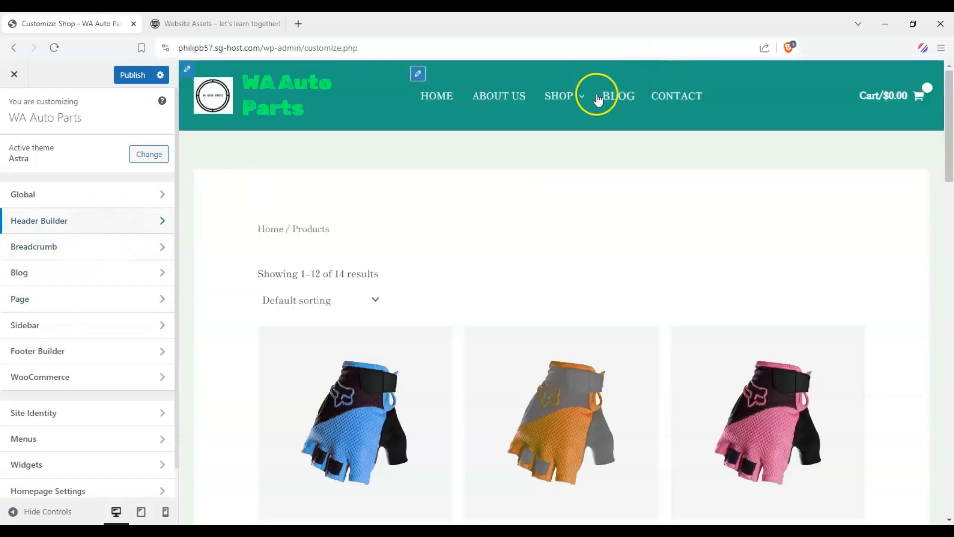
{"action": "mouse_move", "coordinate": [572, 96]}
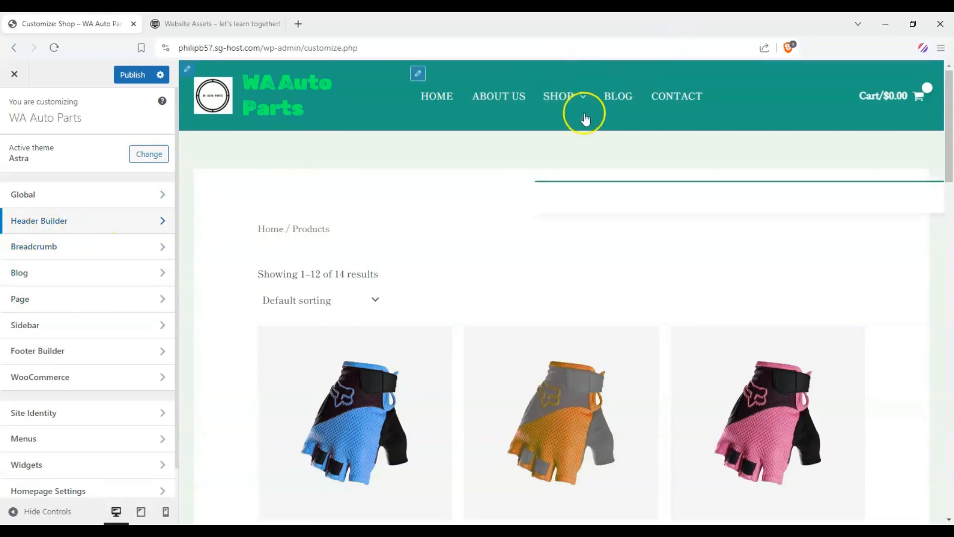
- In the primary menu's design settings, change the normal text/link color of the menu to a custom off-white
{"action": "left_click", "coordinate": [146, 222]}
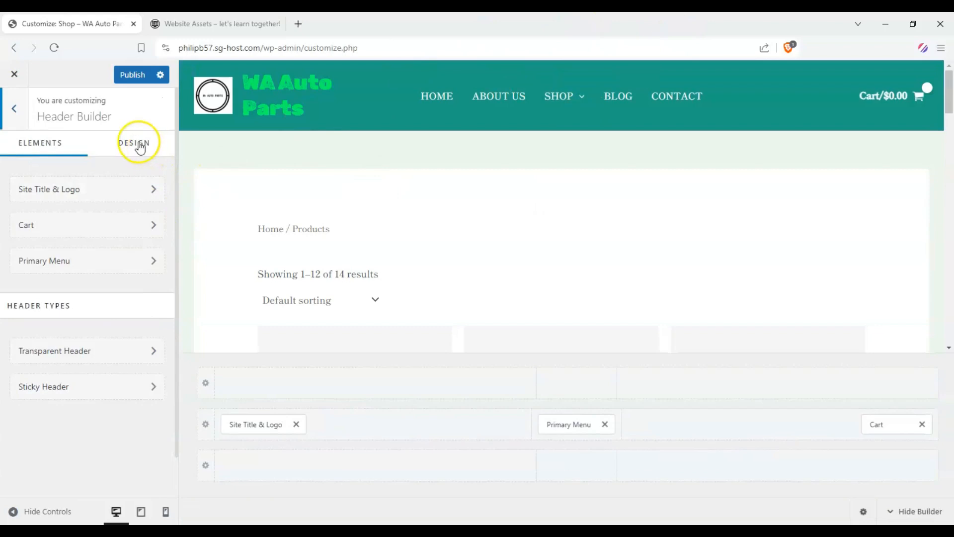
{"action": "left_click", "coordinate": [79, 260]}
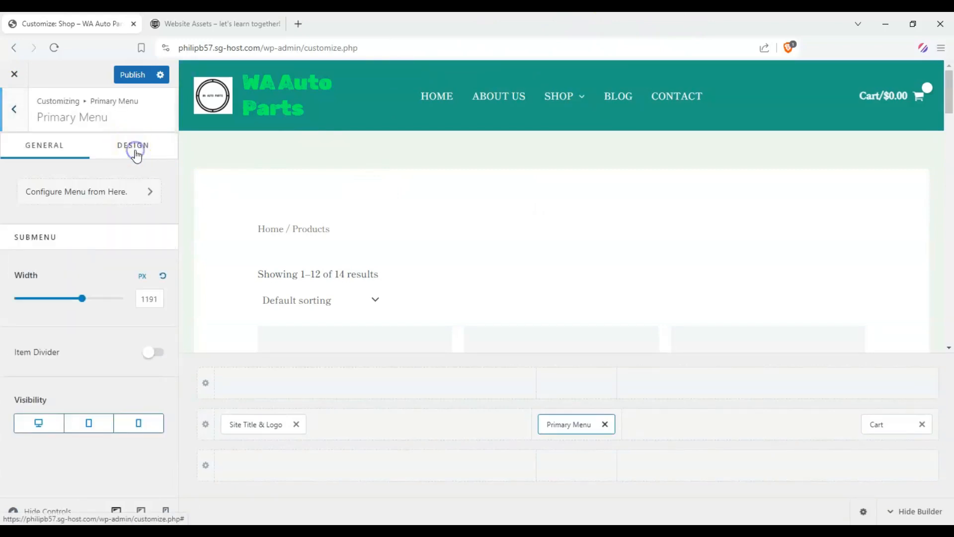
{"action": "left_click", "coordinate": [133, 148]}
{"action": "scroll", "coordinate": [135, 269], "scroll_direction": "down", "scroll_amount": 5}
{"action": "scroll", "coordinate": [137, 267], "scroll_direction": "down", "scroll_amount": 4}
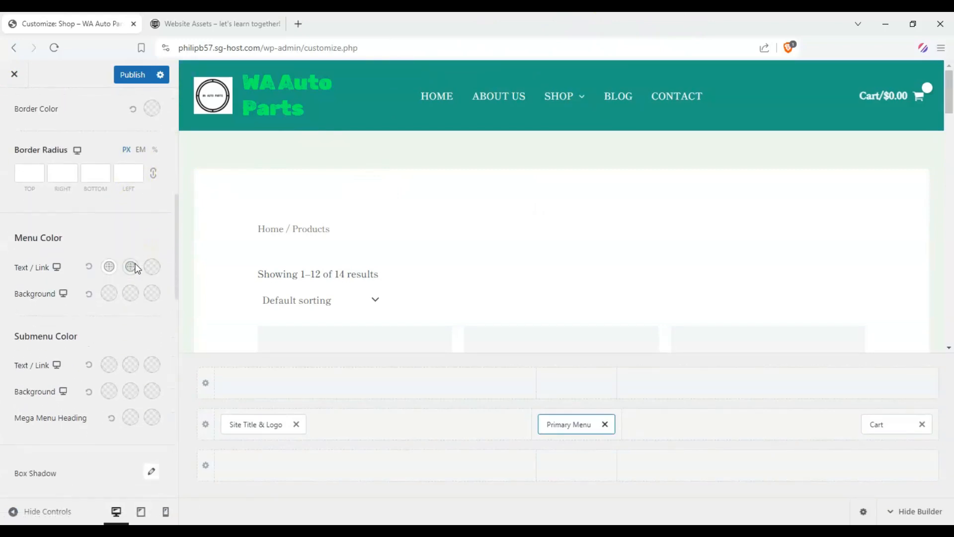
{"action": "left_click", "coordinate": [108, 268]}
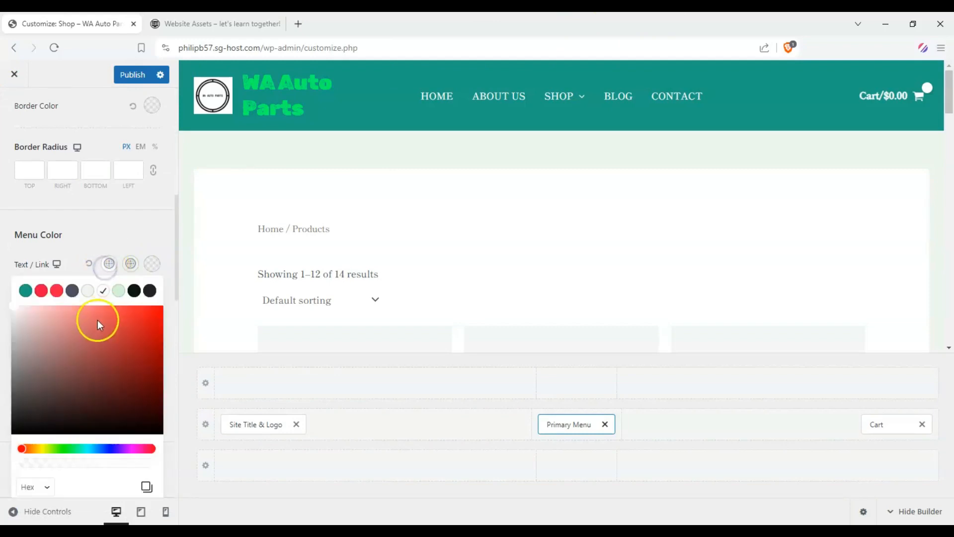
{"action": "left_click_drag", "start_coordinate": [97, 320], "coordinate": [13, 306]}
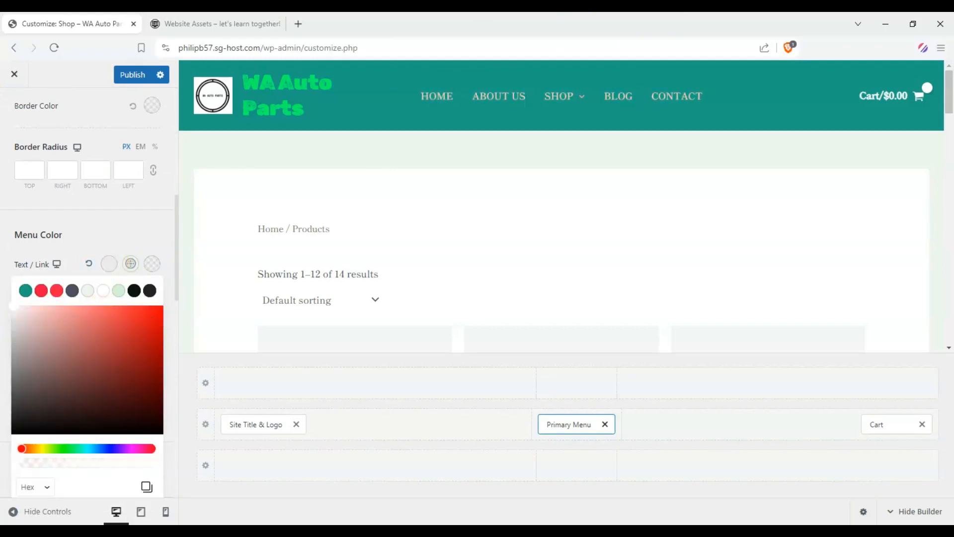
- Set the primary menu's normal text color to white and its normal background color to bright red
{"action": "left_click", "coordinate": [118, 289]}
{"action": "left_click", "coordinate": [133, 293]}
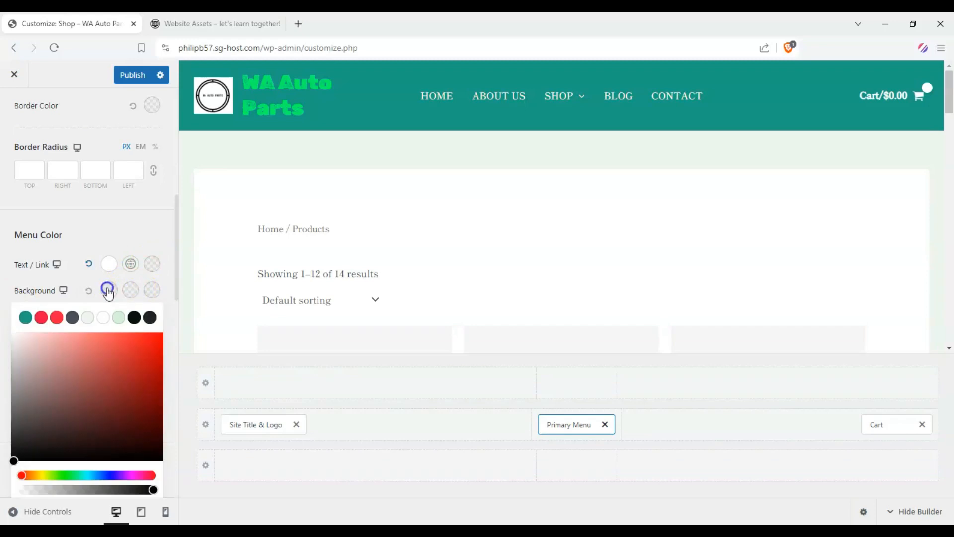
{"action": "left_click", "coordinate": [155, 362]}
{"action": "left_click", "coordinate": [4, 285]}
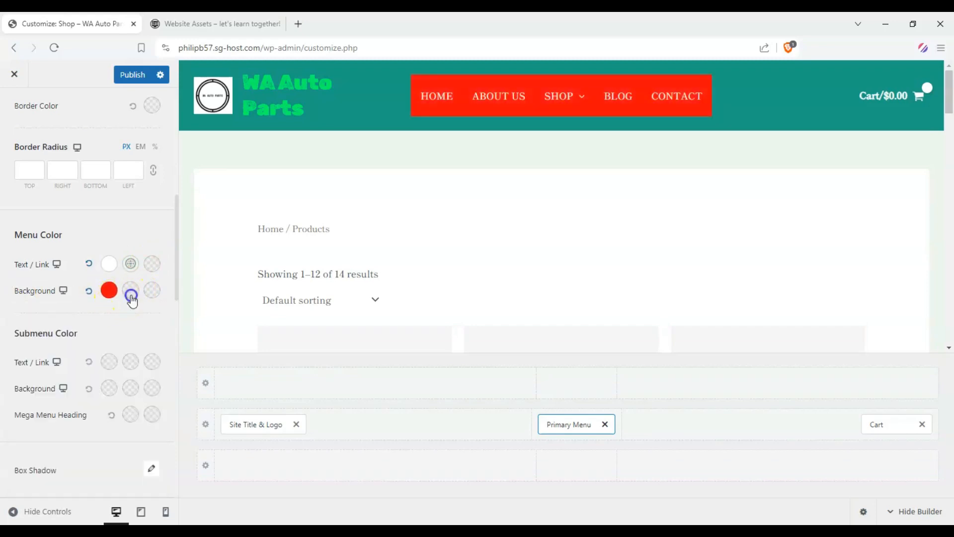
- Set the primary menu's hover background color to blue and check it on the menu items in the page preview
{"action": "left_click", "coordinate": [130, 291]}
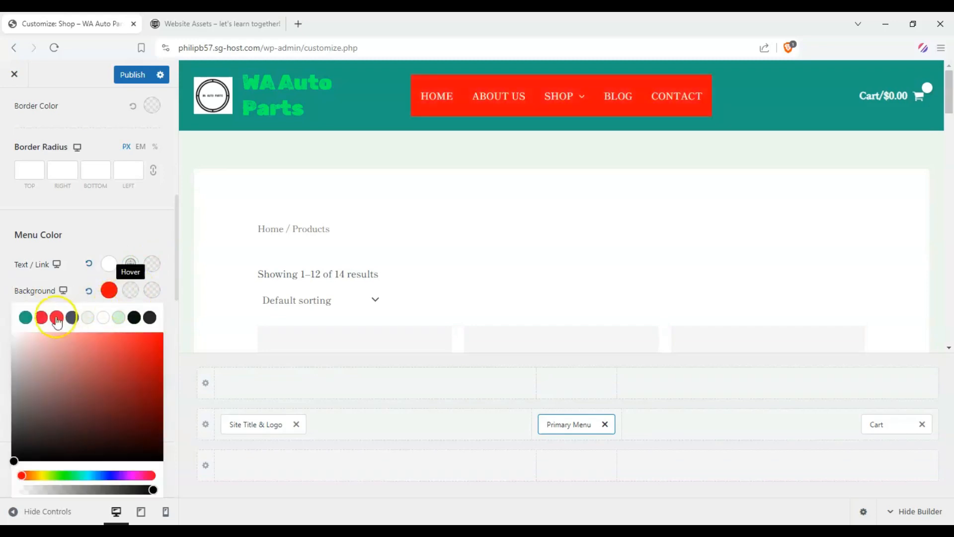
{"action": "left_click", "coordinate": [78, 478]}
{"action": "left_click", "coordinate": [94, 476]}
{"action": "left_click", "coordinate": [106, 476]}
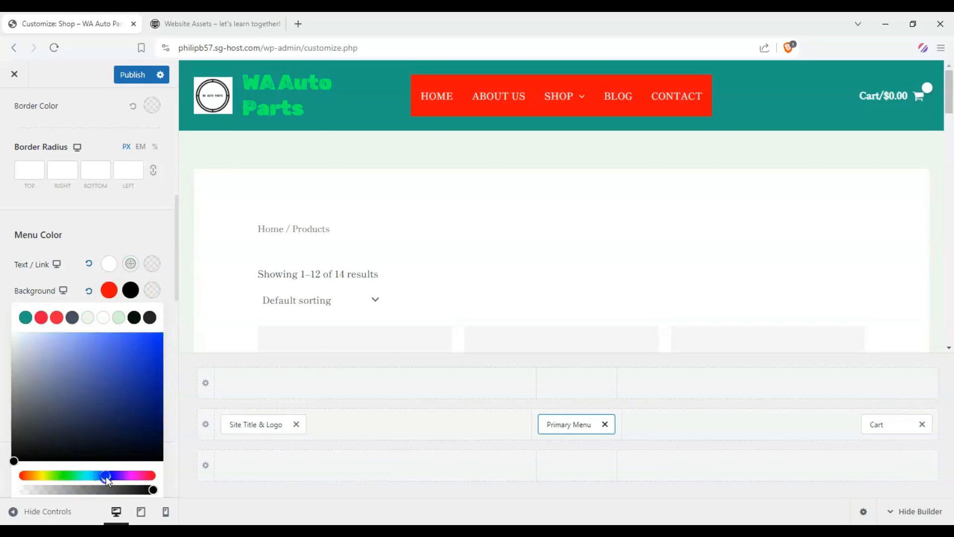
{"action": "left_click", "coordinate": [146, 341]}
{"action": "left_click", "coordinate": [404, 175]}
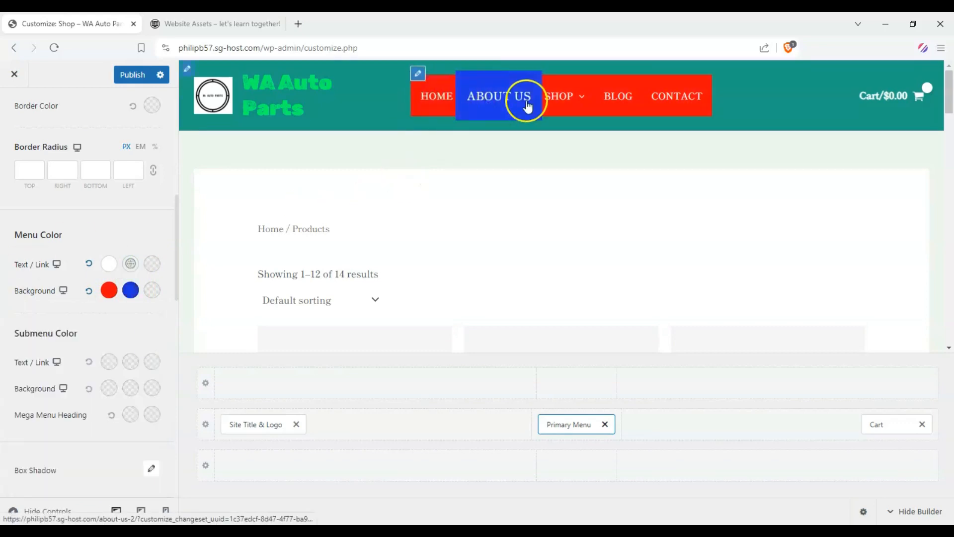
{"action": "mouse_move", "coordinate": [551, 99]}
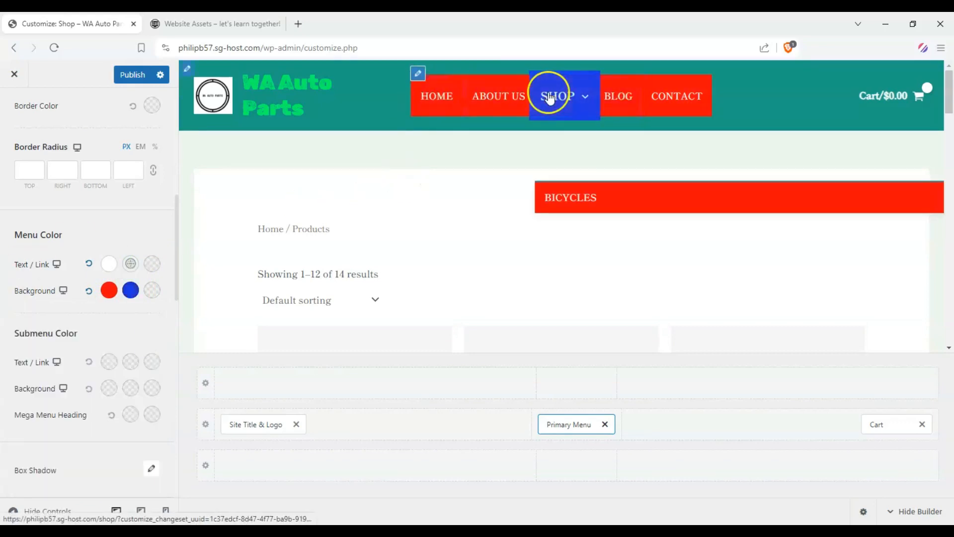
{"action": "left_click", "coordinate": [569, 198]}
- Look over the primary menu's submenu, sticky header, font and spacing settings, and open the home page in the preview
{"action": "scroll", "coordinate": [6, 302], "scroll_direction": "down", "scroll_amount": 3}
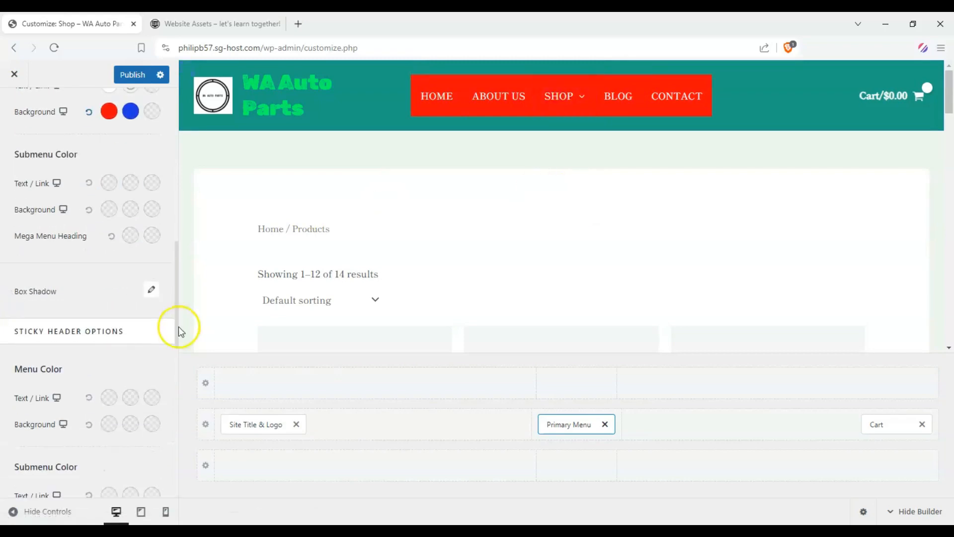
{"action": "scroll", "coordinate": [6, 301], "scroll_direction": "up", "scroll_amount": 4}
{"action": "scroll", "coordinate": [3, 306], "scroll_direction": "down", "scroll_amount": 3}
{"action": "scroll", "coordinate": [6, 310], "scroll_direction": "down", "scroll_amount": 2}
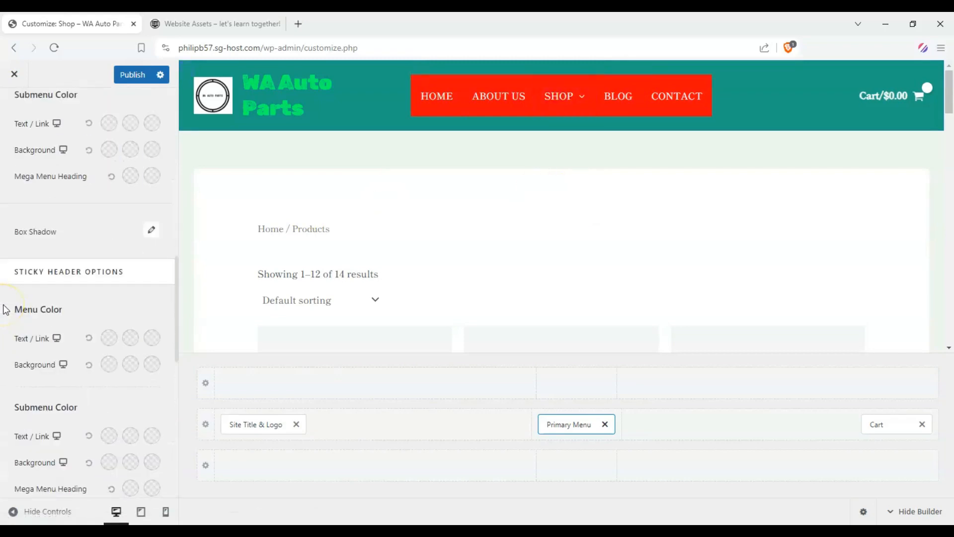
{"action": "scroll", "coordinate": [5, 308], "scroll_direction": "down", "scroll_amount": 6}
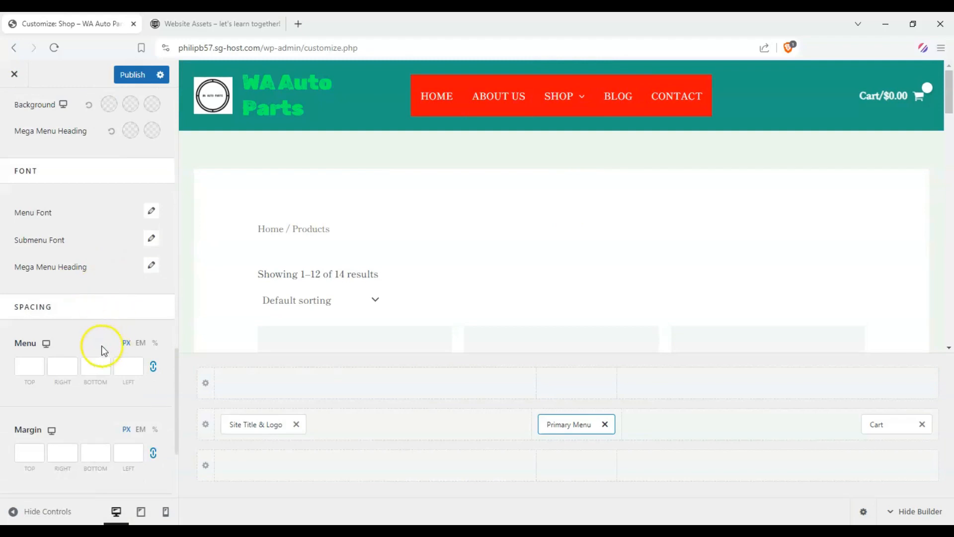
{"action": "scroll", "coordinate": [102, 348], "scroll_direction": "down", "scroll_amount": 3}
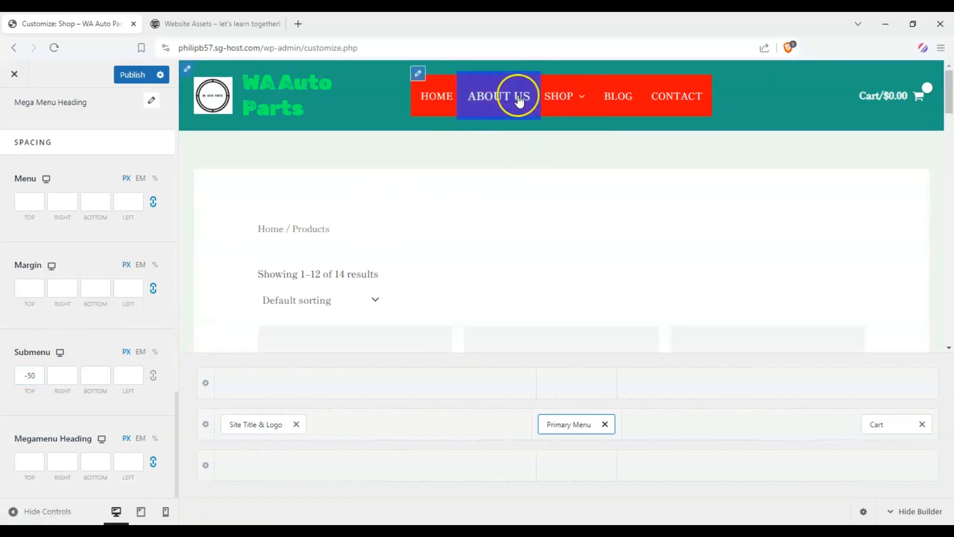
{"action": "left_click", "coordinate": [432, 99]}
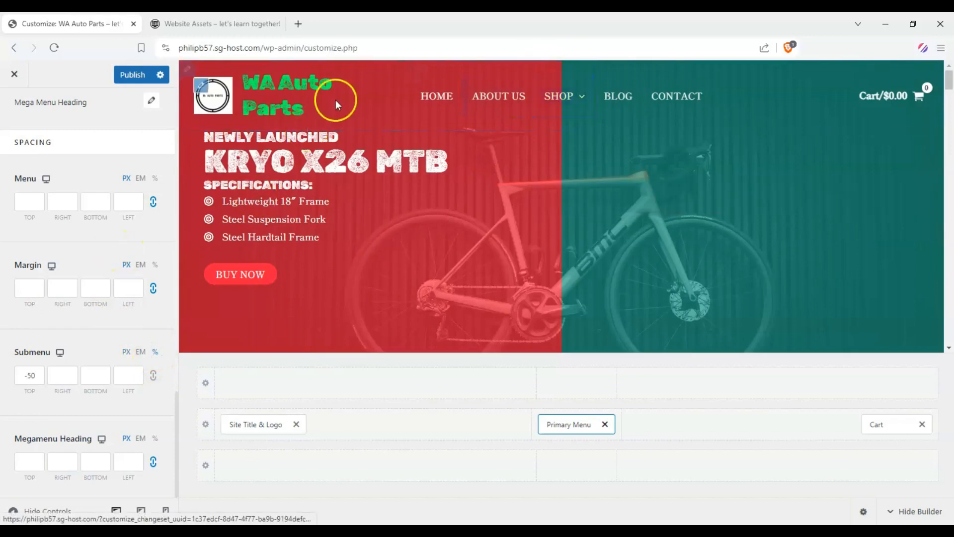
{"action": "left_click", "coordinate": [467, 95]}
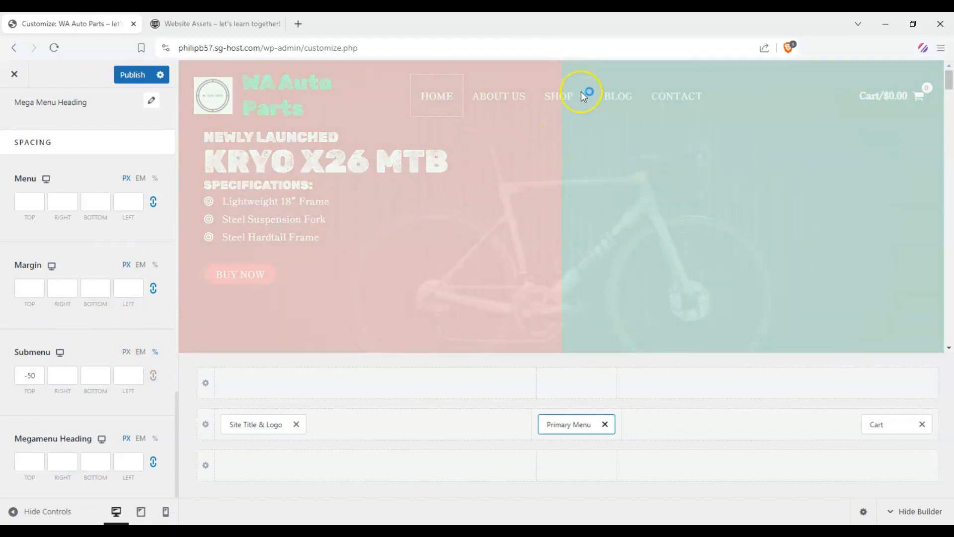
- Set the submenu's normal background color to bright red in the primary menu's design settings
{"action": "scroll", "coordinate": [98, 249], "scroll_direction": "up", "scroll_amount": 10}
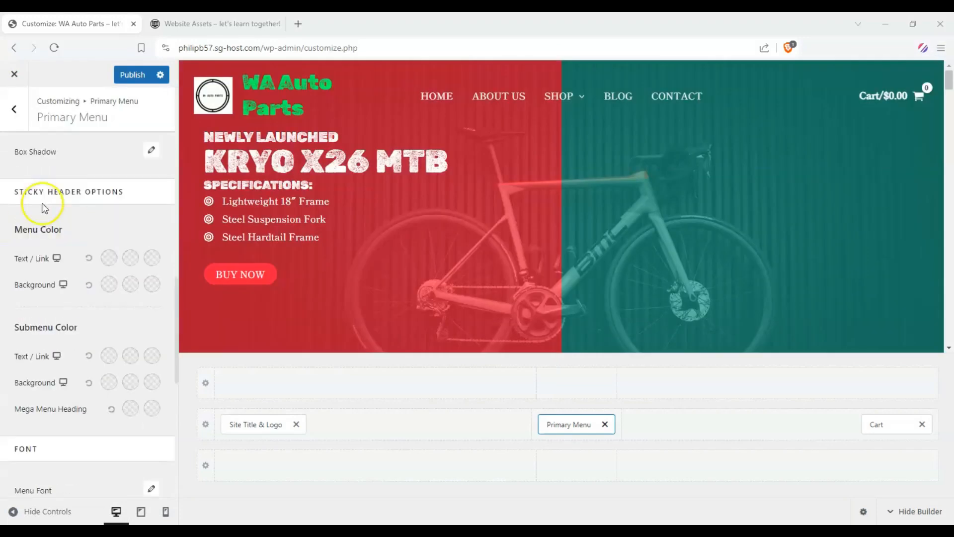
{"action": "scroll", "coordinate": [19, 268], "scroll_direction": "up", "scroll_amount": 5}
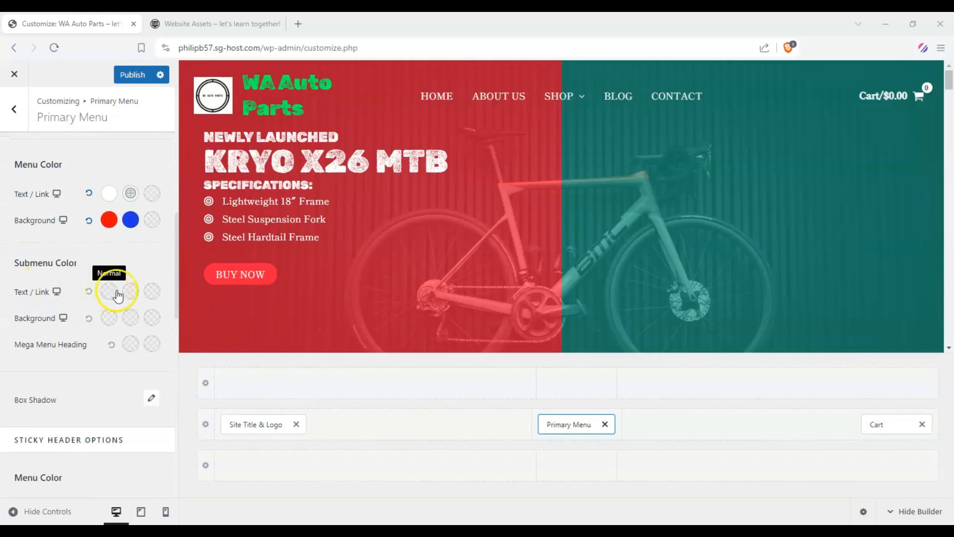
{"action": "left_click", "coordinate": [110, 319]}
{"action": "left_click", "coordinate": [150, 370]}
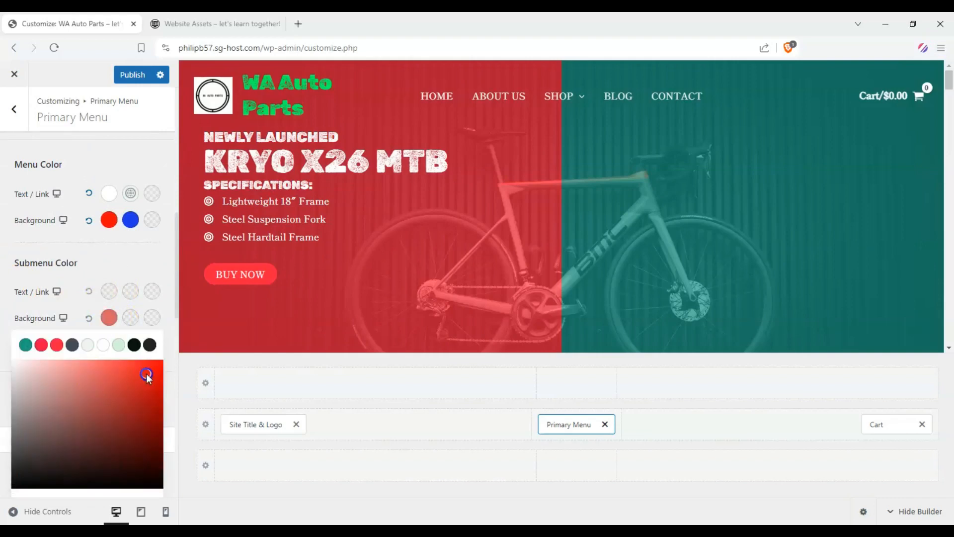
{"action": "left_click", "coordinate": [110, 318]}
- Set the submenu's hover background to the palette's teal (1B9C85), check it on Bicycles in the preview, and leave the menu settings
{"action": "left_click", "coordinate": [131, 319]}
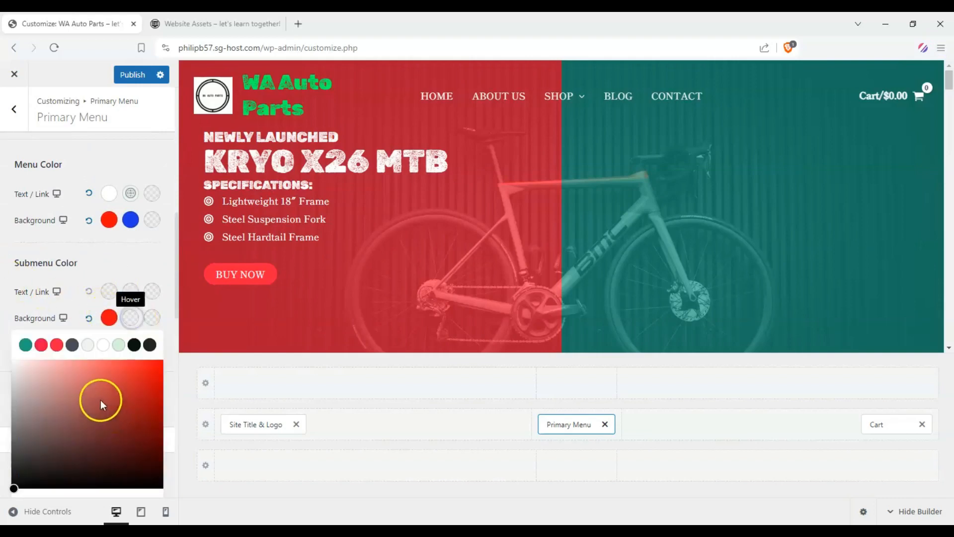
{"action": "scroll", "coordinate": [69, 359], "scroll_direction": "down", "scroll_amount": 3}
{"action": "left_click", "coordinate": [25, 226]}
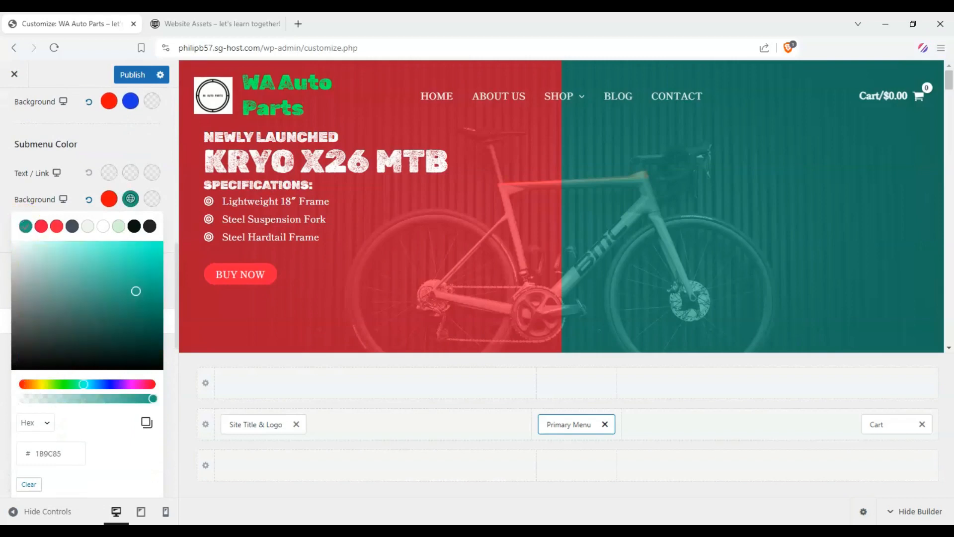
{"action": "left_click", "coordinate": [100, 235]}
{"action": "left_click", "coordinate": [569, 99]}
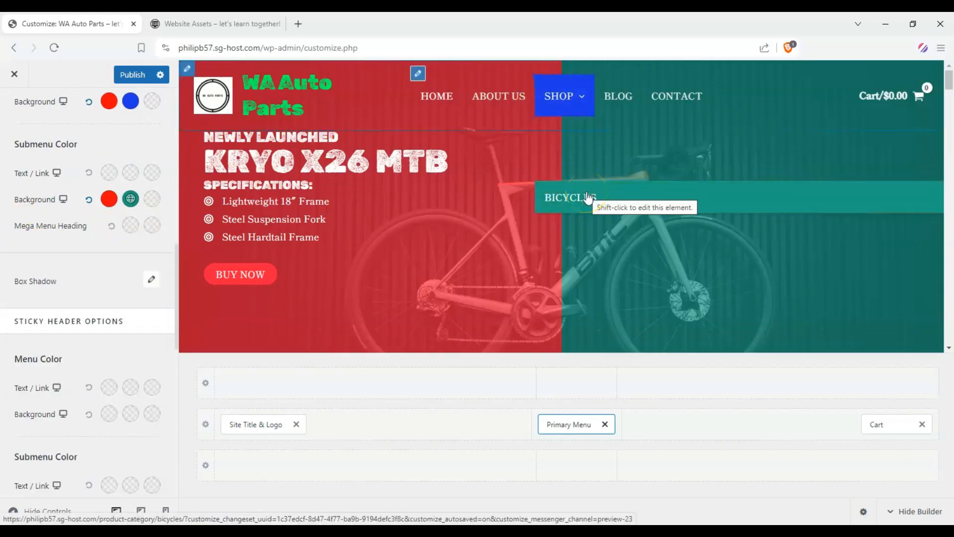
{"action": "scroll", "coordinate": [43, 223], "scroll_direction": "up", "scroll_amount": 12}
{"action": "left_click", "coordinate": [17, 118]}
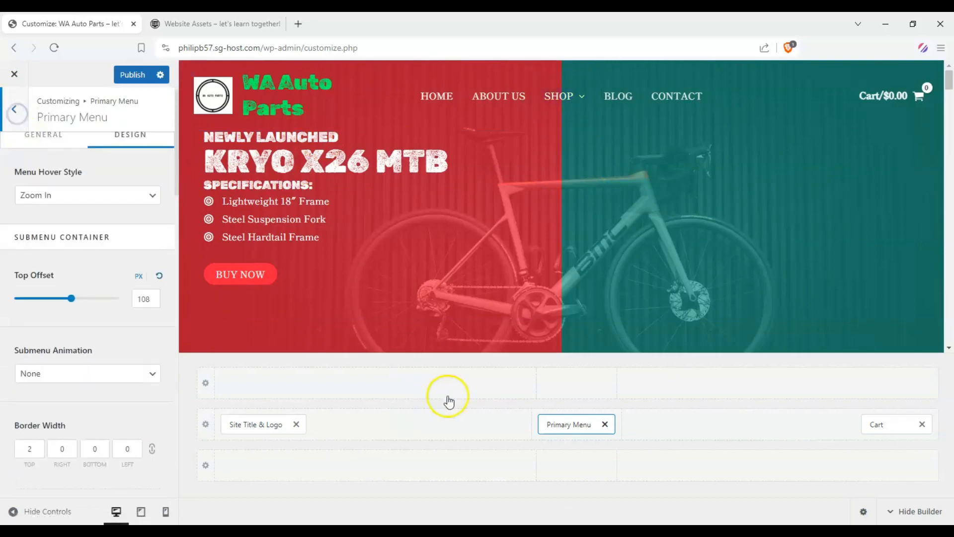
- Change the header cart's icon to the basket and turn off the hiding of the cart total label
{"action": "left_click", "coordinate": [874, 424]}
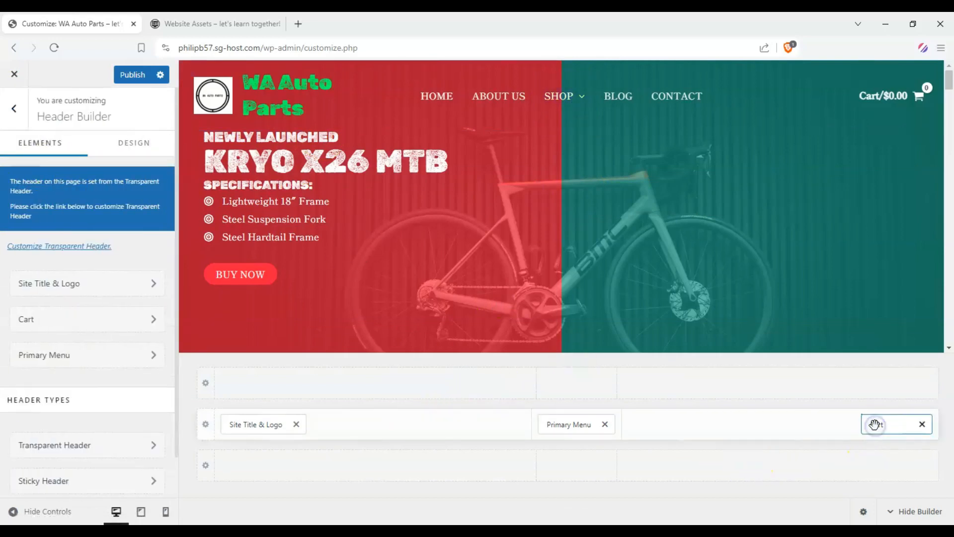
{"action": "left_click", "coordinate": [137, 247]}
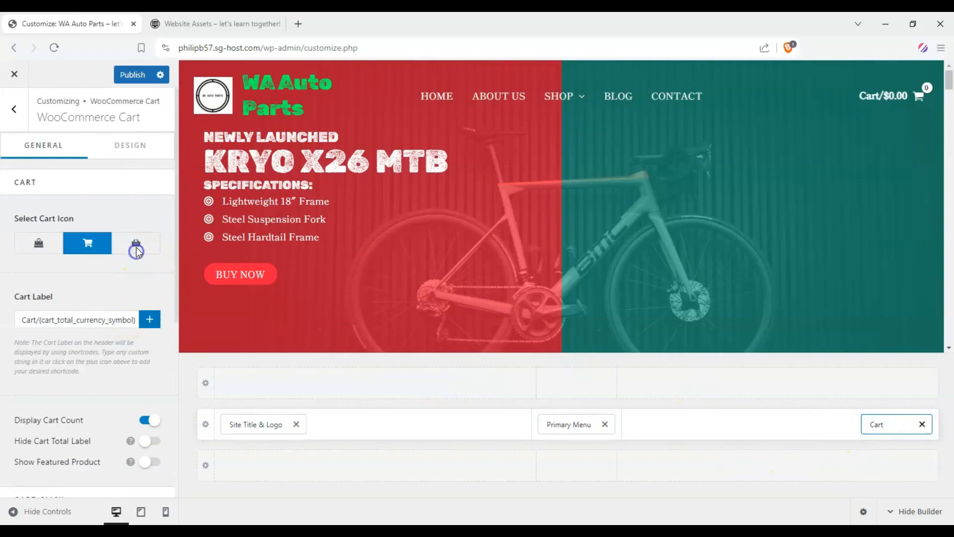
{"action": "scroll", "coordinate": [124, 269], "scroll_direction": "down", "scroll_amount": 2}
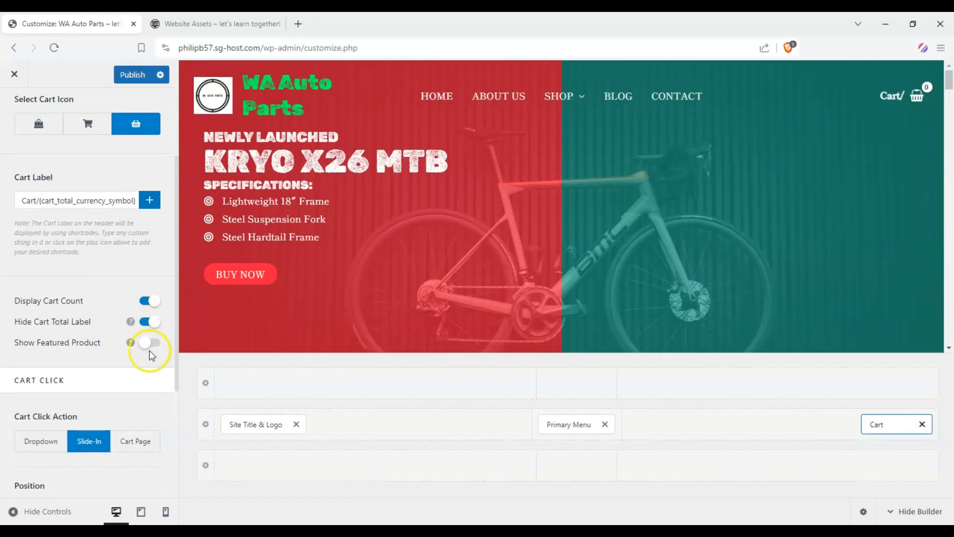
{"action": "left_click", "coordinate": [148, 322]}
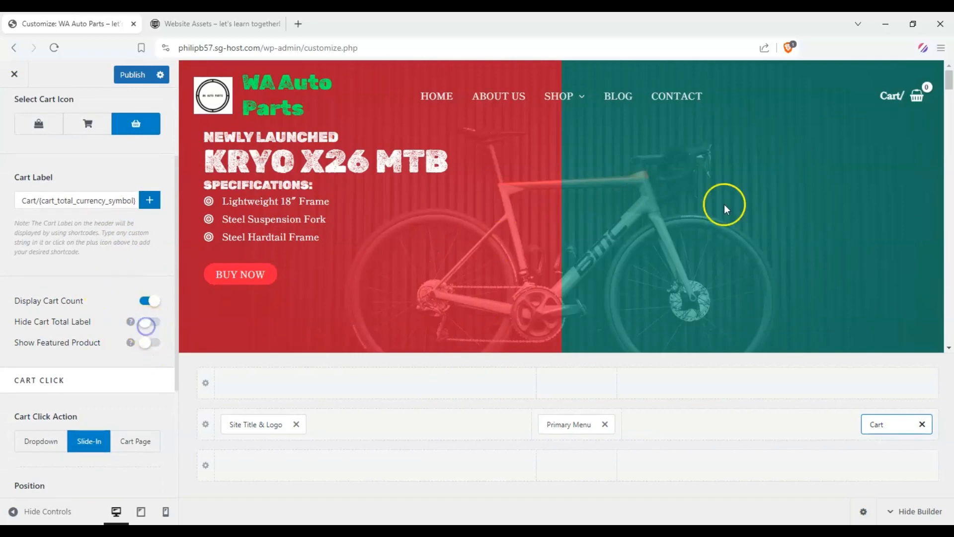
- Set the cart click action to Dropdown, and glance at the cart's design settings before returning to the main customizer options
{"action": "scroll", "coordinate": [62, 271], "scroll_direction": "down", "scroll_amount": 3}
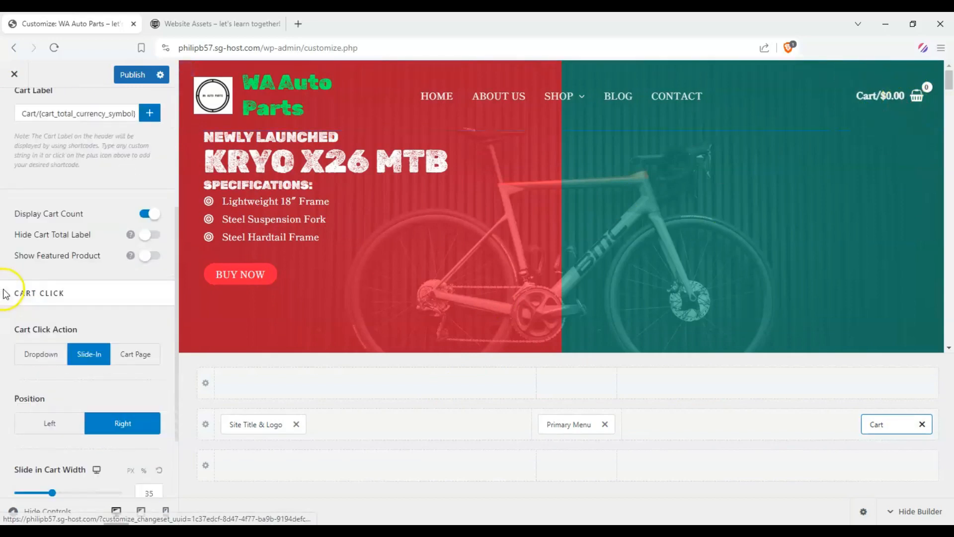
{"action": "left_click", "coordinate": [62, 271]}
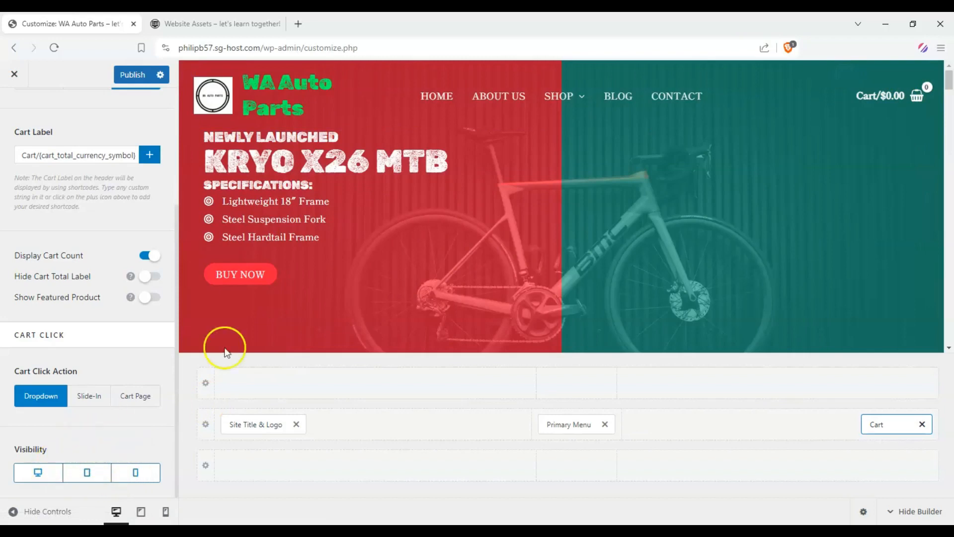
{"action": "scroll", "coordinate": [30, 179], "scroll_direction": "up", "scroll_amount": 3}
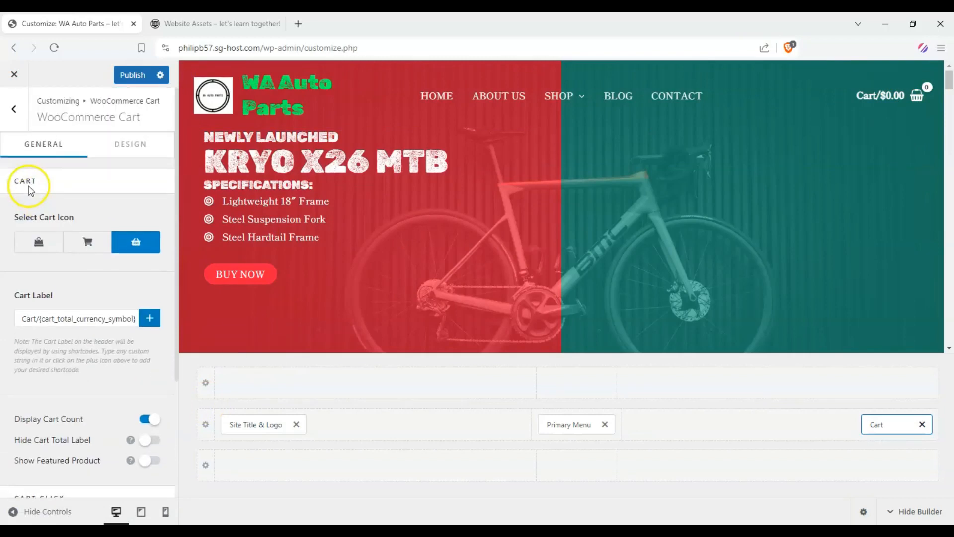
{"action": "left_click", "coordinate": [129, 146]}
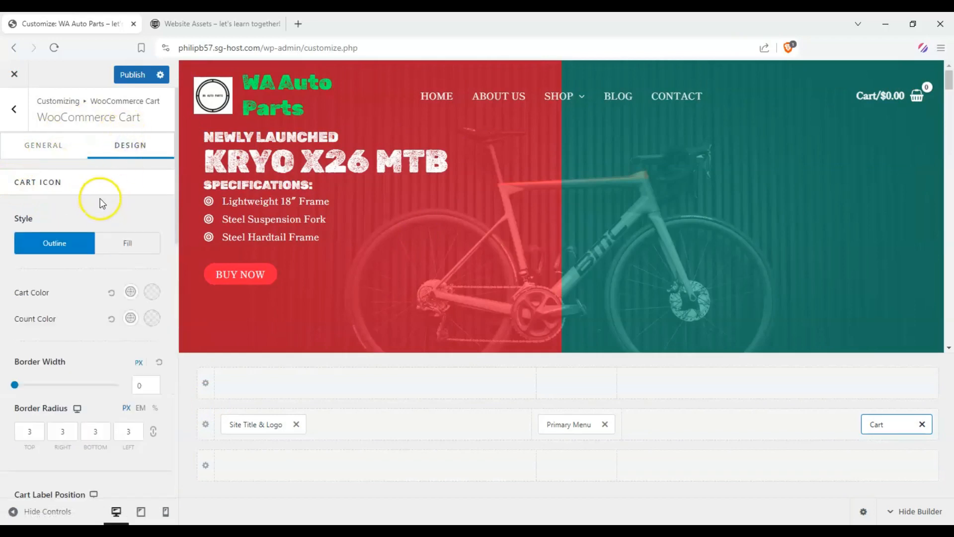
{"action": "left_click", "coordinate": [19, 117]}
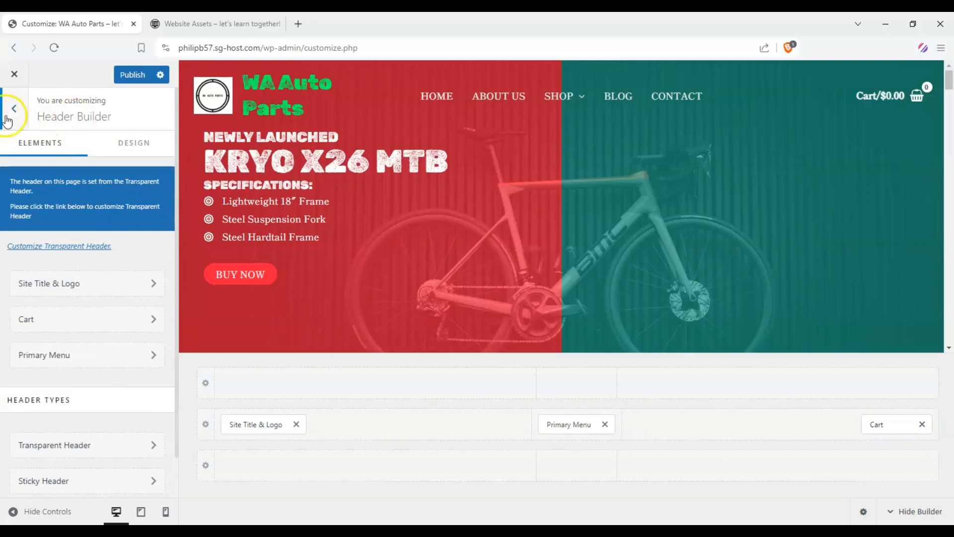
{"action": "left_click", "coordinate": [7, 119]}
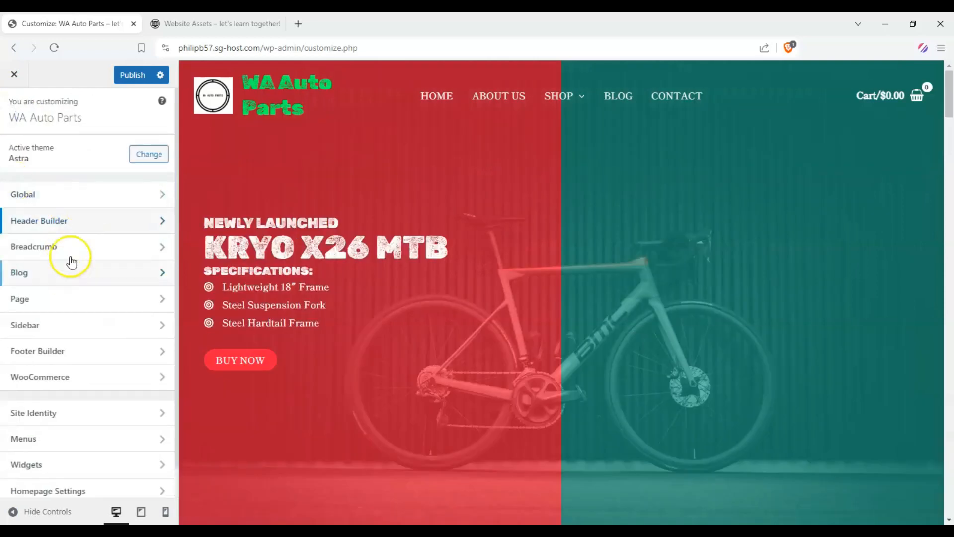
- Examine the home page preview, including its header, the hero section's text and the Shop submenu
{"action": "scroll", "coordinate": [562, 219], "scroll_direction": "down", "scroll_amount": 3}
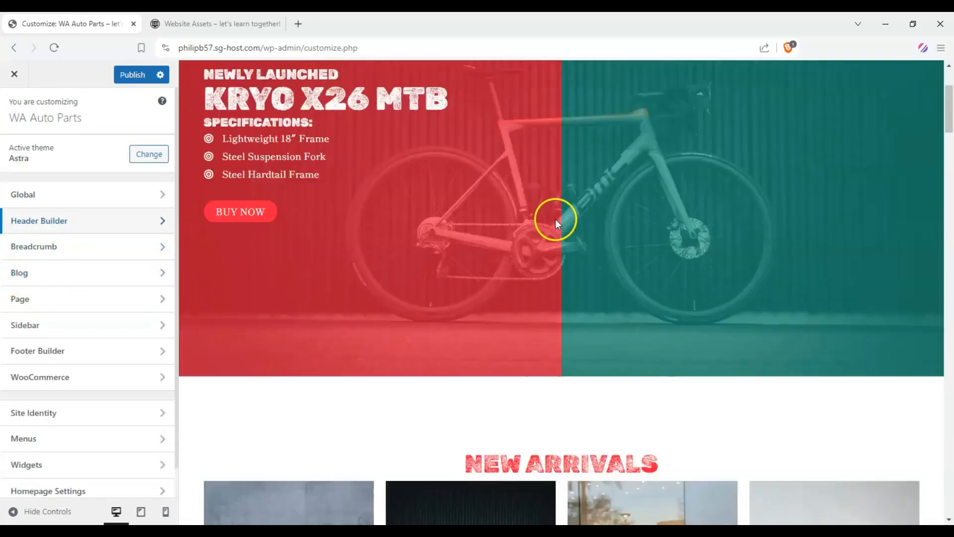
{"action": "scroll", "coordinate": [556, 219], "scroll_direction": "up", "scroll_amount": 3}
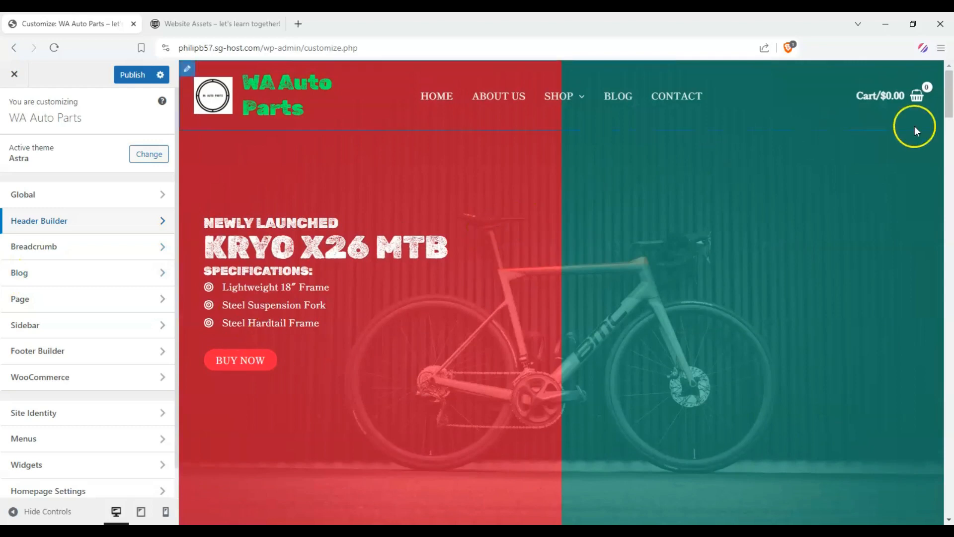
{"action": "left_click_drag", "start_coordinate": [949, 94], "coordinate": [923, 48]}
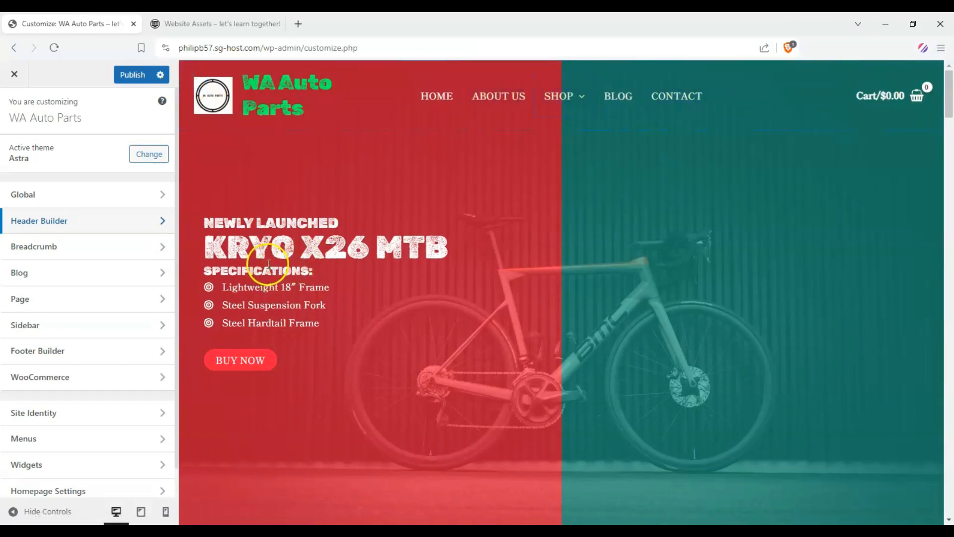
{"action": "left_click_drag", "start_coordinate": [197, 226], "coordinate": [438, 338]}
{"action": "left_click", "coordinate": [599, 358]}
{"action": "left_click_drag", "start_coordinate": [339, 302], "coordinate": [232, 224]}
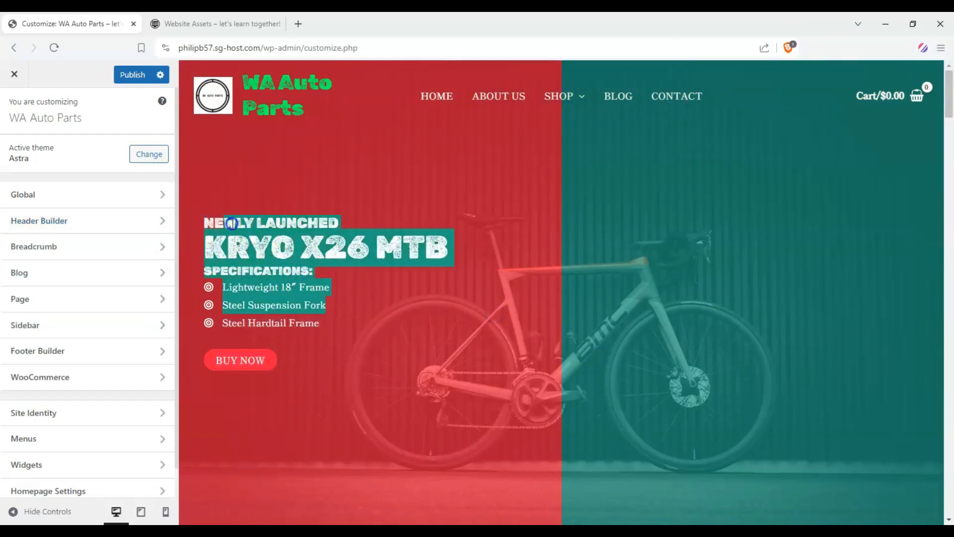
{"action": "left_click", "coordinate": [218, 221]}
{"action": "left_click_drag", "start_coordinate": [297, 238], "coordinate": [413, 255]}
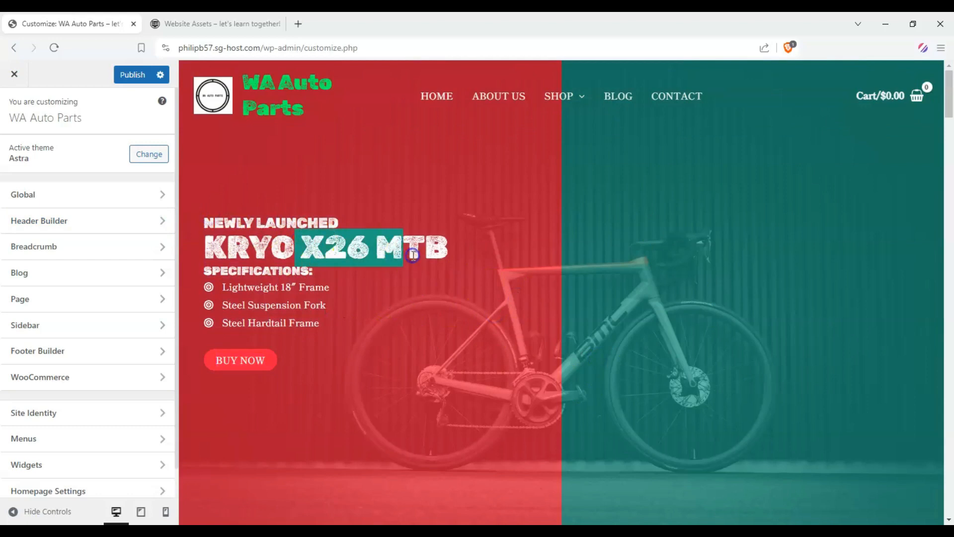
{"action": "left_click", "coordinate": [413, 255]}
{"action": "mouse_move", "coordinate": [572, 96]}
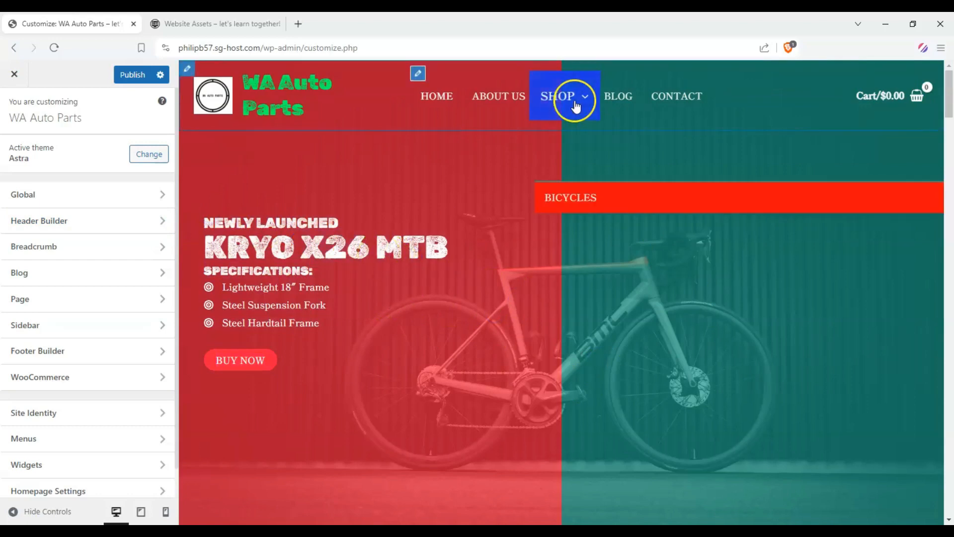
- Publish the customizer changes and reload the live home page in the other browser tab
{"action": "left_click", "coordinate": [581, 208]}
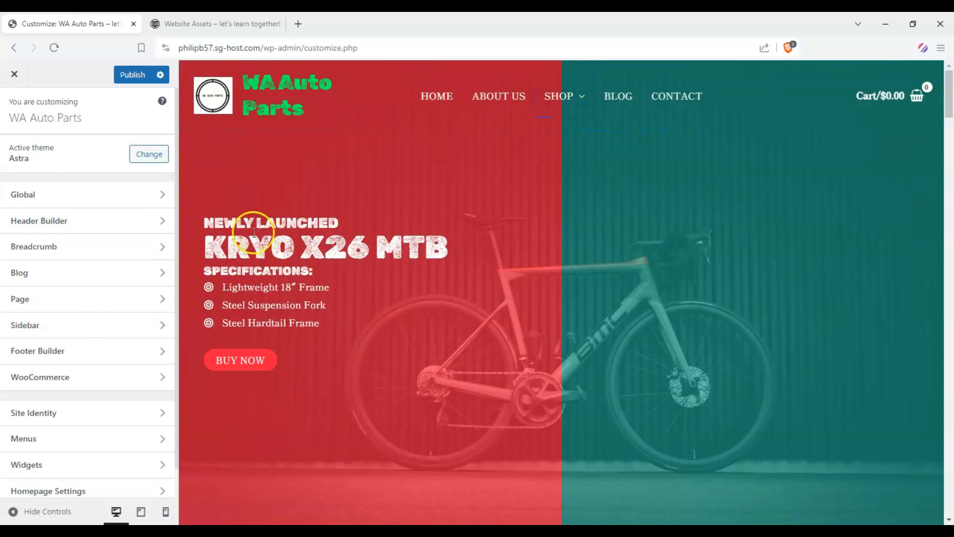
{"action": "left_click", "coordinate": [189, 23]}
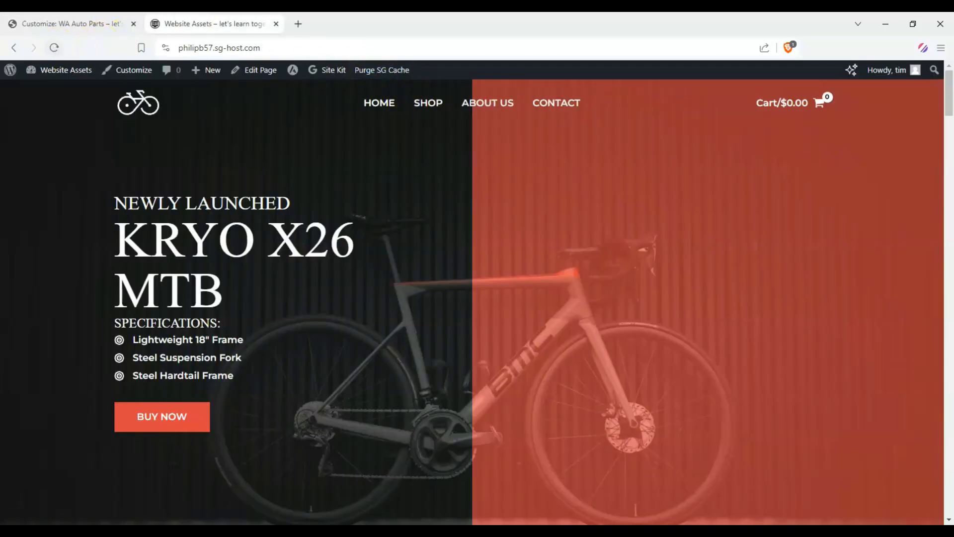
{"action": "left_click", "coordinate": [70, 24]}
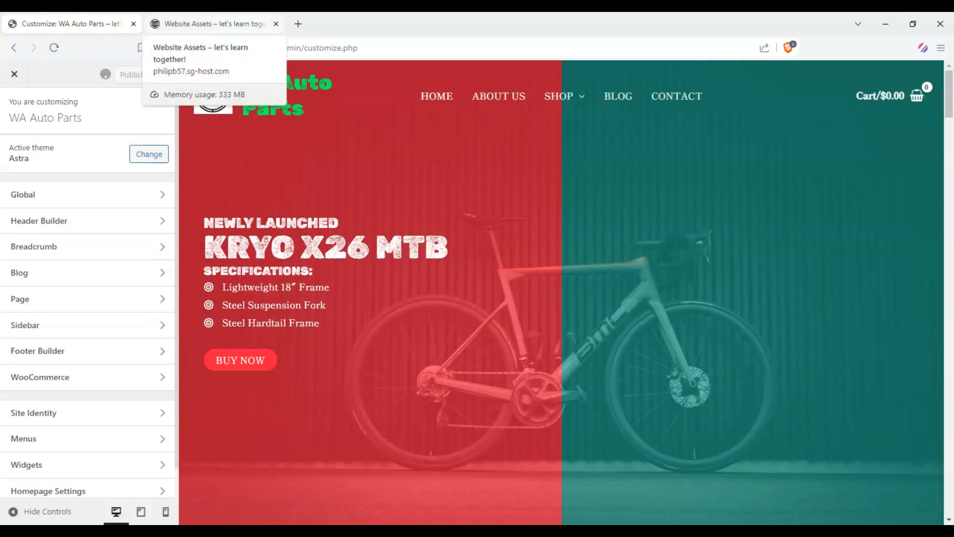
{"action": "left_click", "coordinate": [214, 23]}
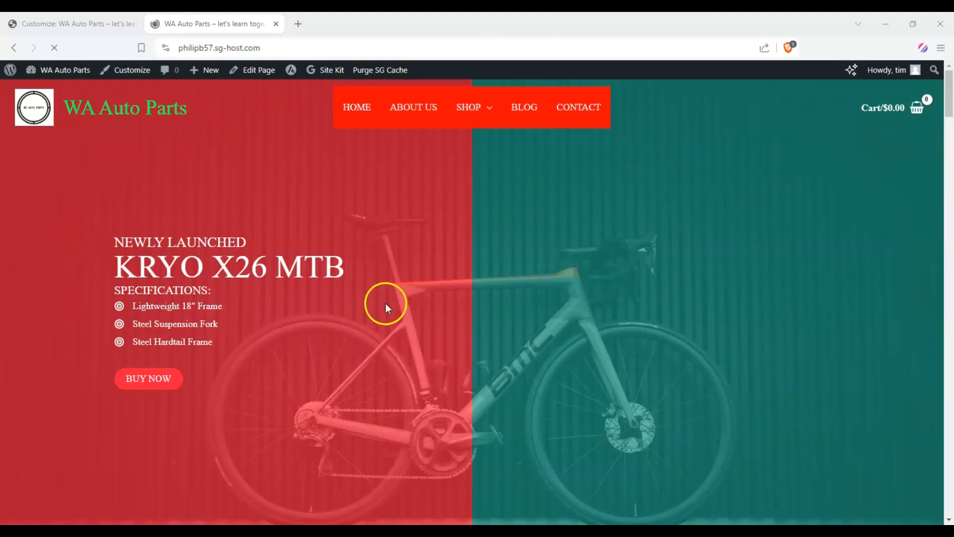
- Look over the live home page, including its header, hero, New Arrivals and City Bikes sections
{"action": "scroll", "coordinate": [81, 258], "scroll_direction": "down", "scroll_amount": 7}
{"action": "scroll", "coordinate": [81, 258], "scroll_direction": "up", "scroll_amount": 7}
{"action": "scroll", "coordinate": [82, 261], "scroll_direction": "down", "scroll_amount": 1}
{"action": "scroll", "coordinate": [83, 261], "scroll_direction": "down", "scroll_amount": 7}
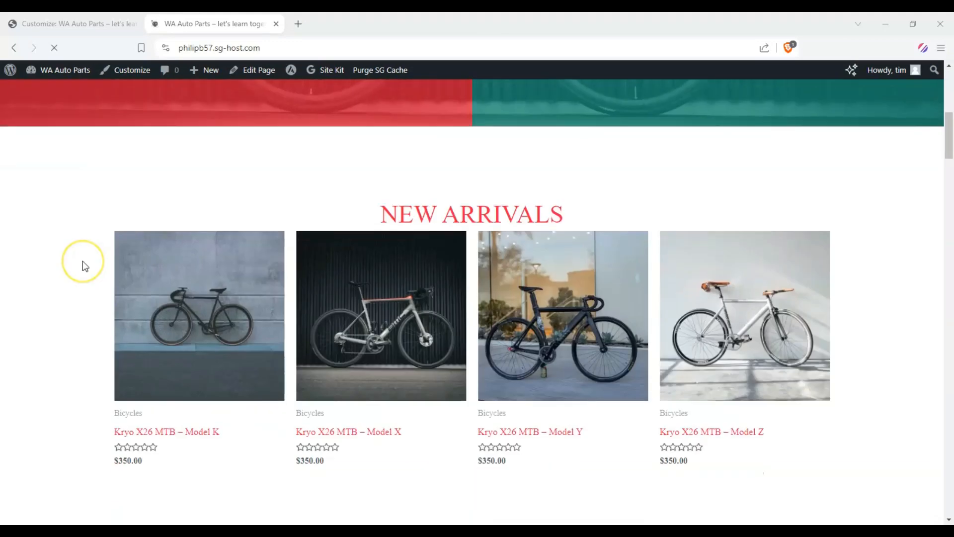
{"action": "scroll", "coordinate": [82, 261], "scroll_direction": "up", "scroll_amount": 8}
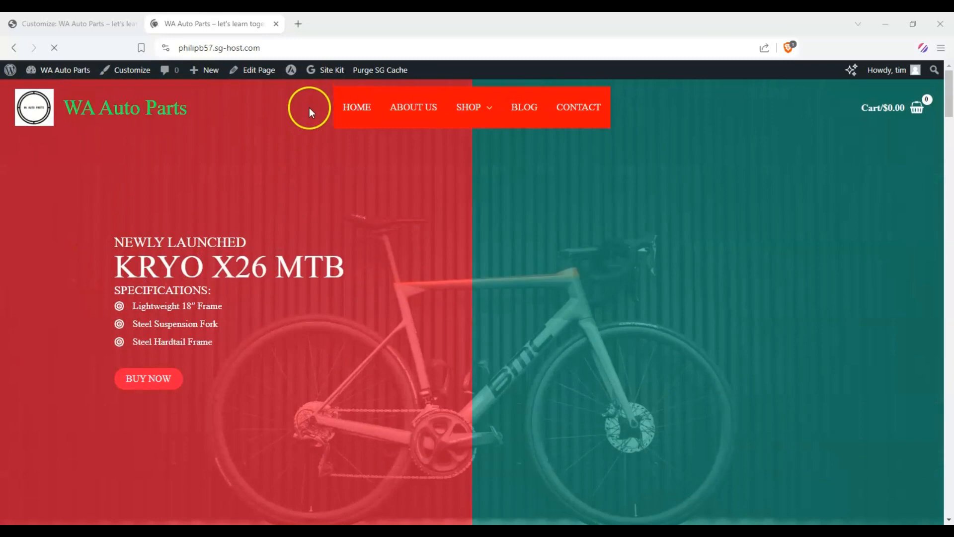
{"action": "left_click", "coordinate": [254, 72]}
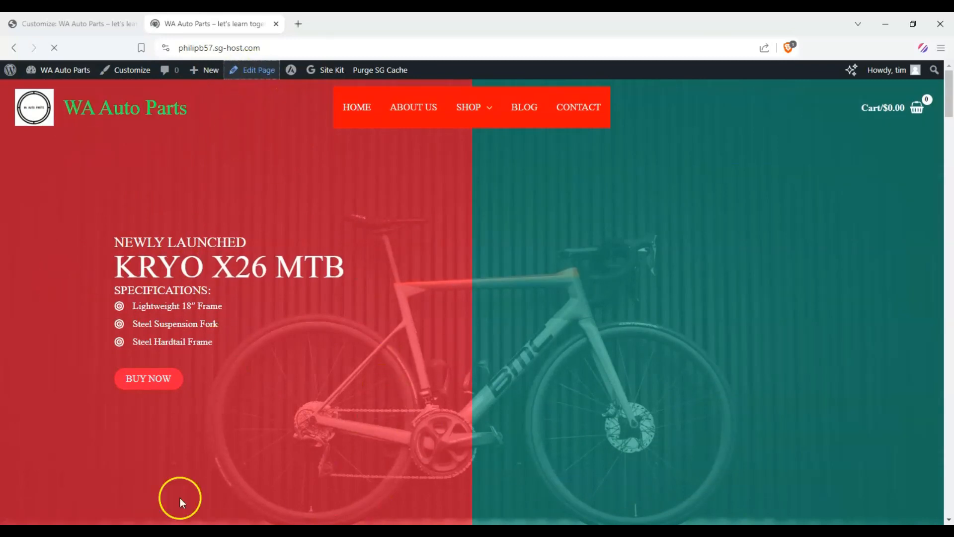
{"action": "scroll", "coordinate": [405, 377], "scroll_direction": "down", "scroll_amount": 8}
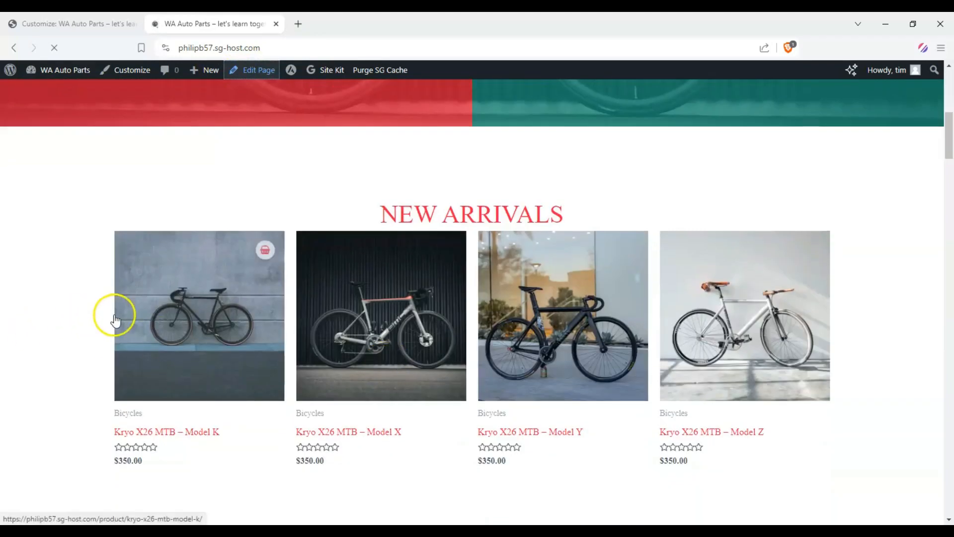
{"action": "scroll", "coordinate": [111, 315], "scroll_direction": "down", "scroll_amount": 10}
{"action": "scroll", "coordinate": [361, 285], "scroll_direction": "down", "scroll_amount": 3}
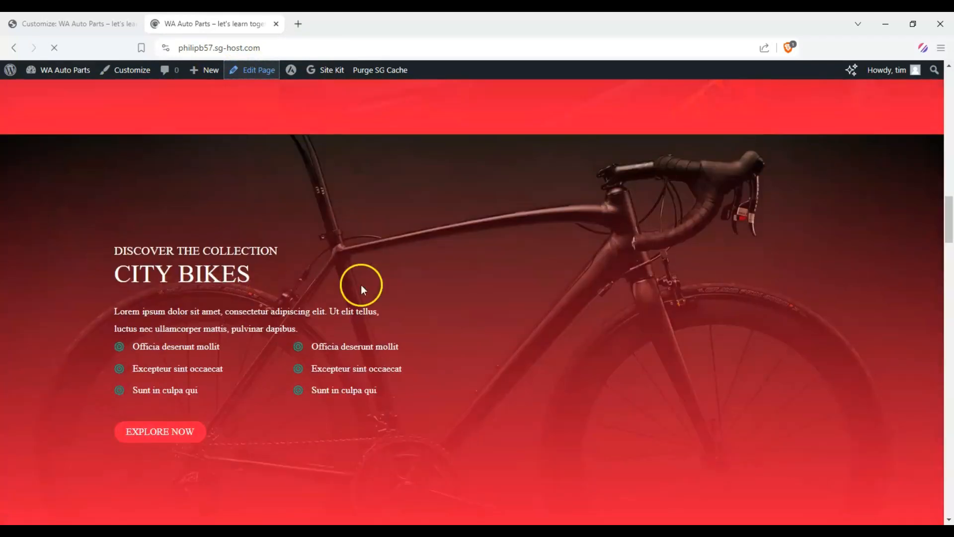
{"action": "scroll", "coordinate": [361, 284], "scroll_direction": "up", "scroll_amount": 15}
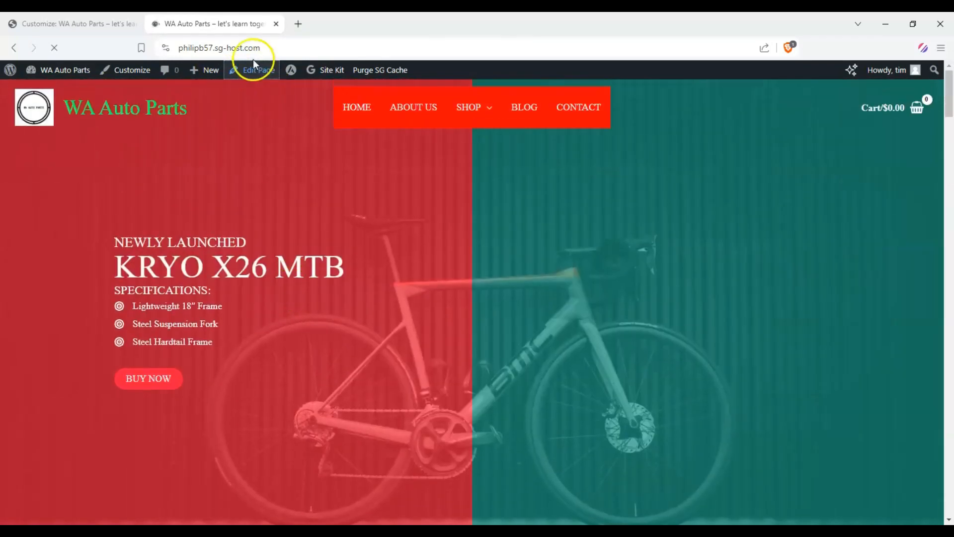
- Open the Home page in the block editor and bring up its hero section
{"action": "left_click", "coordinate": [249, 70]}
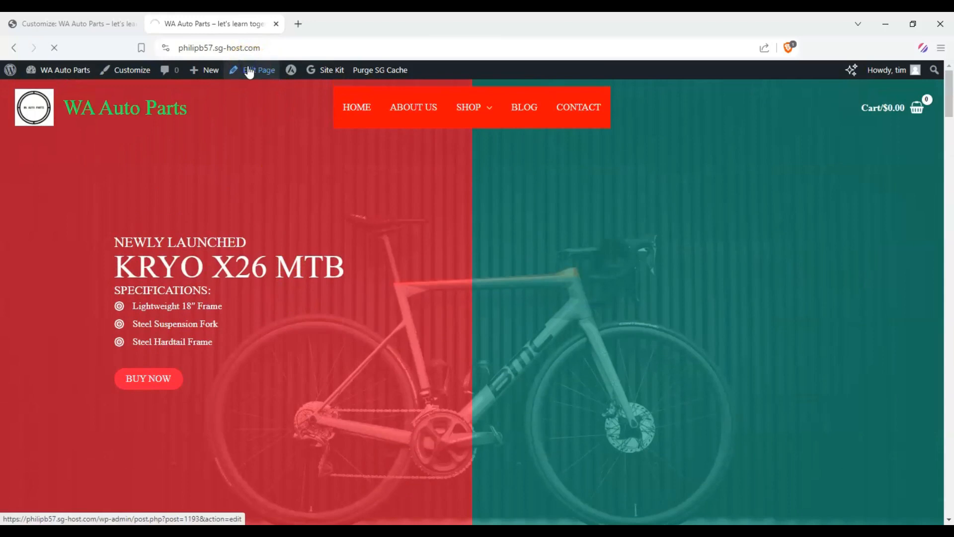
{"action": "scroll", "coordinate": [213, 207], "scroll_direction": "down", "scroll_amount": 4}
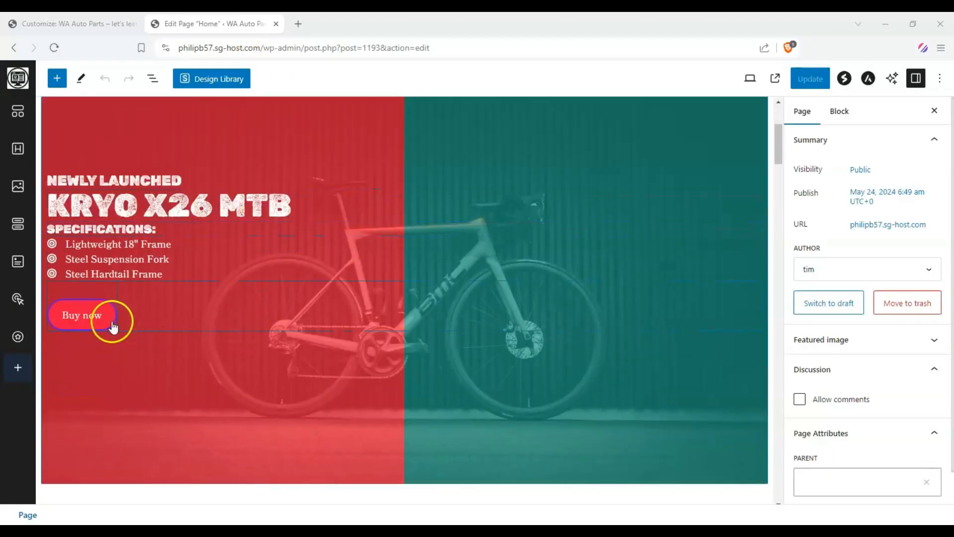
{"action": "scroll", "coordinate": [477, 394], "scroll_direction": "up", "scroll_amount": 2}
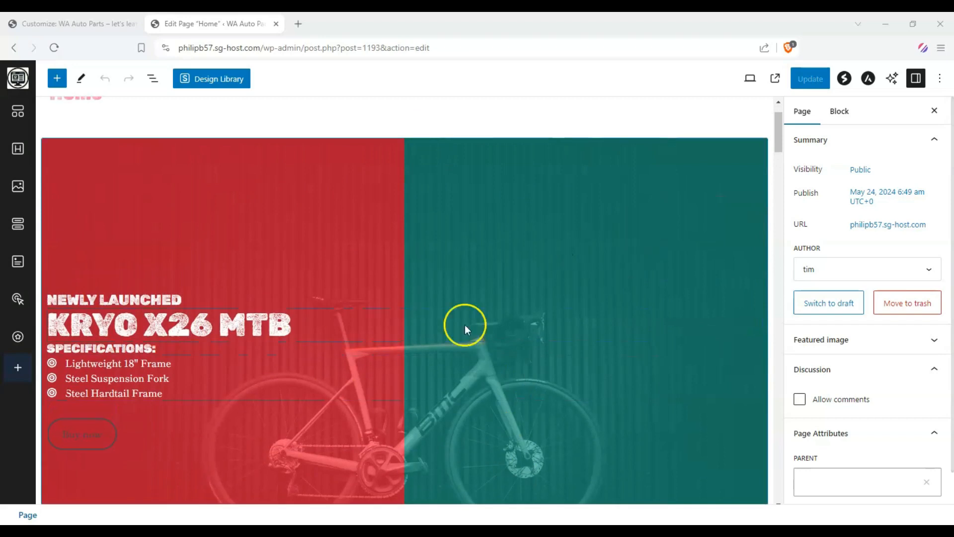
{"action": "scroll", "coordinate": [536, 354], "scroll_direction": "down", "scroll_amount": 1}
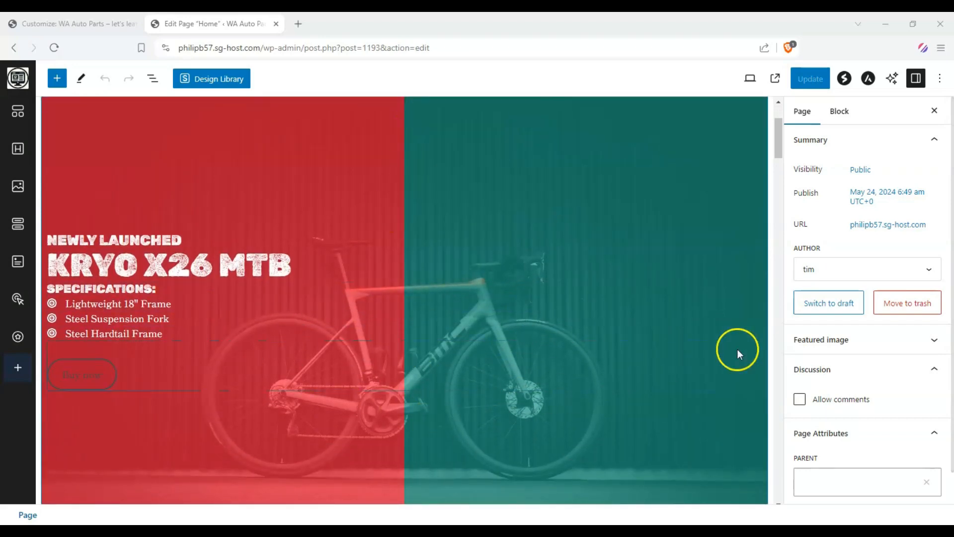
- Replace the hero container's background image with the sports car photo asdfasfd.jpg from the media library
{"action": "left_click", "coordinate": [229, 190]}
{"action": "scroll", "coordinate": [332, 165], "scroll_direction": "up", "scroll_amount": 2}
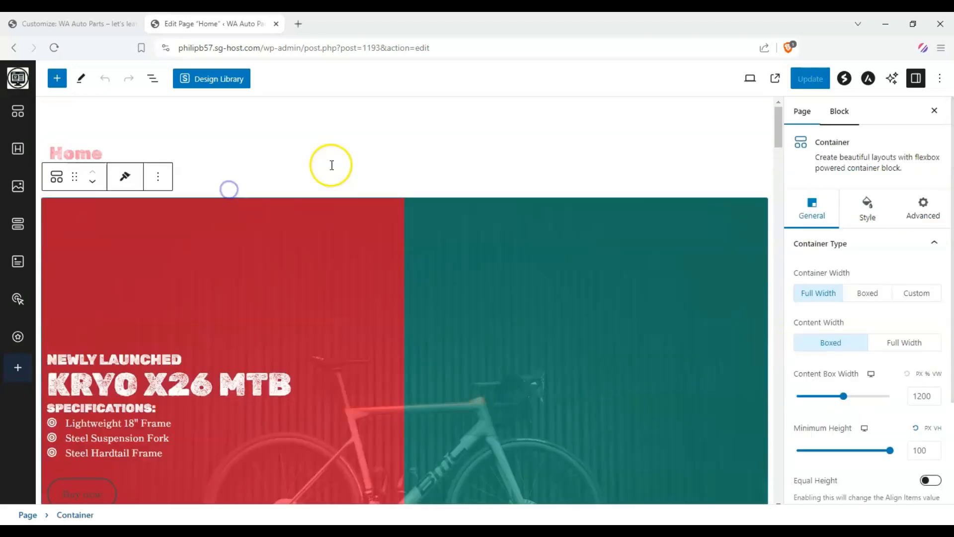
{"action": "left_click", "coordinate": [282, 254]}
{"action": "left_click", "coordinate": [867, 214]}
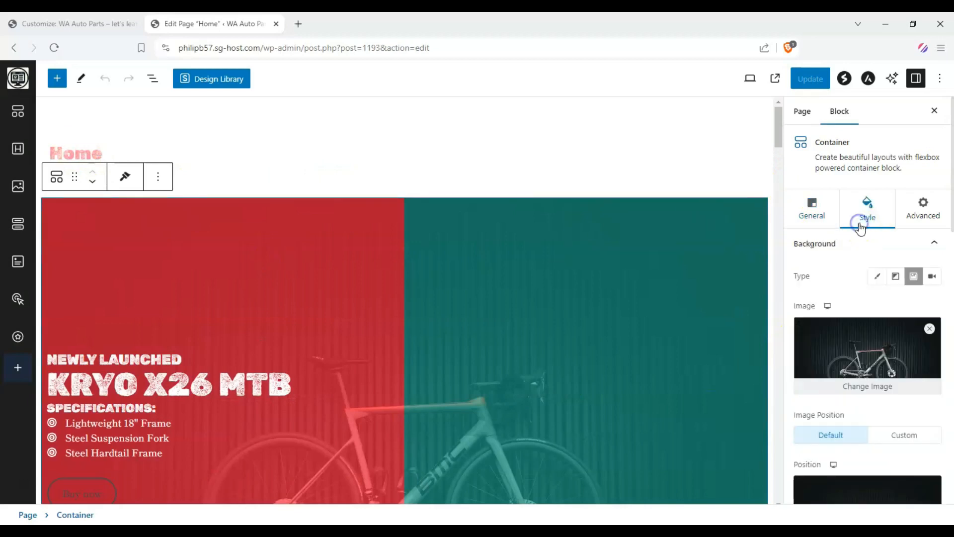
{"action": "left_click", "coordinate": [871, 390]}
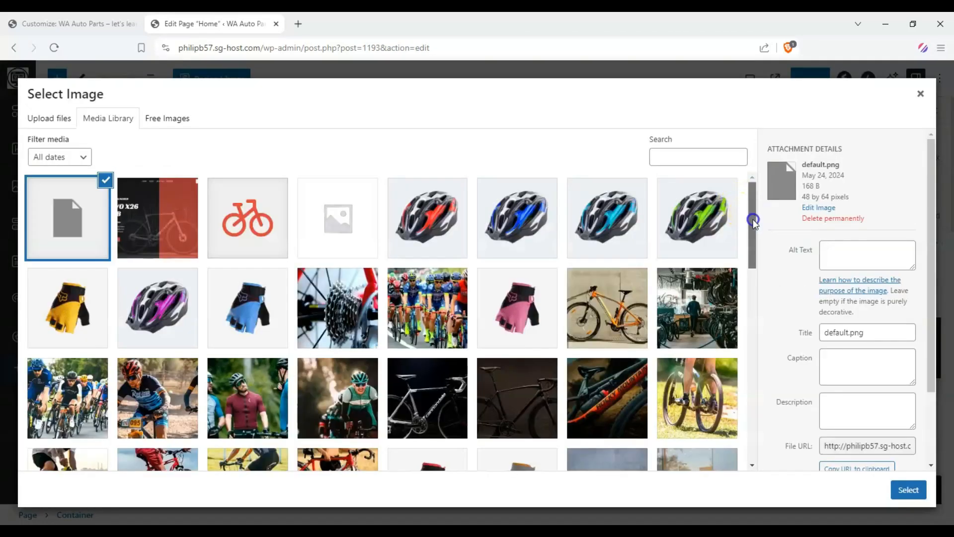
{"action": "left_click_drag", "start_coordinate": [753, 222], "coordinate": [739, 320]}
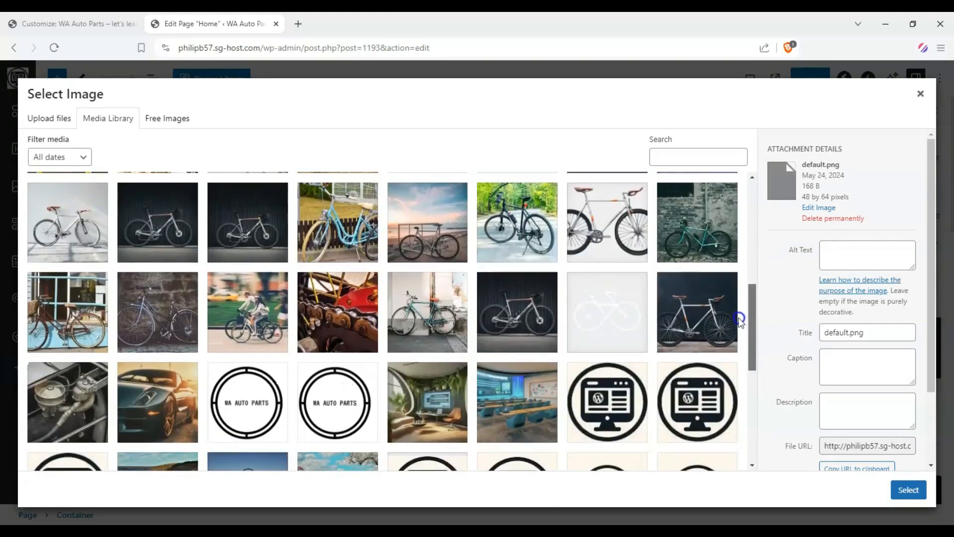
{"action": "left_click", "coordinate": [159, 397]}
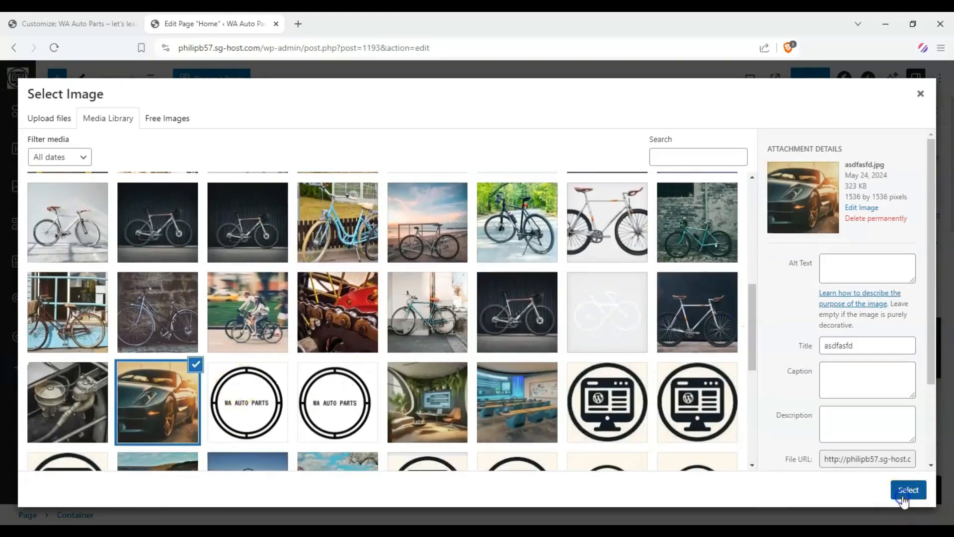
{"action": "left_click", "coordinate": [906, 492]}
- Change the hero's small upper heading to "NEWLY RELEASED"
{"action": "scroll", "coordinate": [210, 280], "scroll_direction": "down", "scroll_amount": 1}
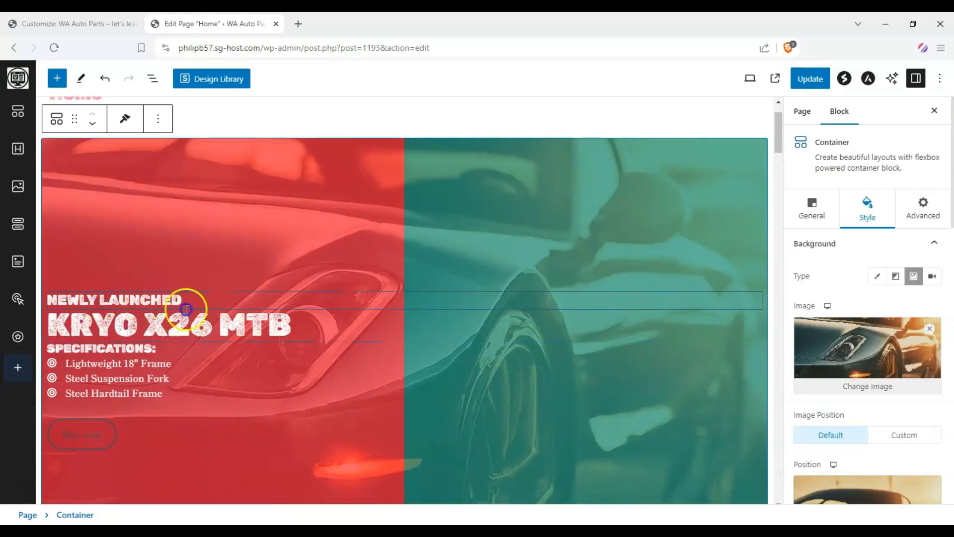
{"action": "left_click_drag", "start_coordinate": [186, 309], "coordinate": [164, 300]}
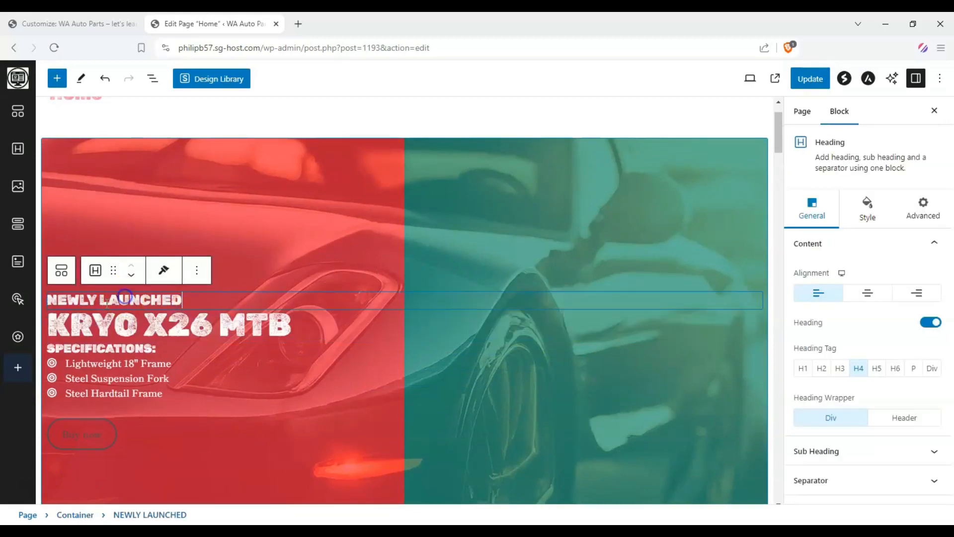
{"action": "double_click", "coordinate": [125, 298]}
{"action": "type", "text": "R"}
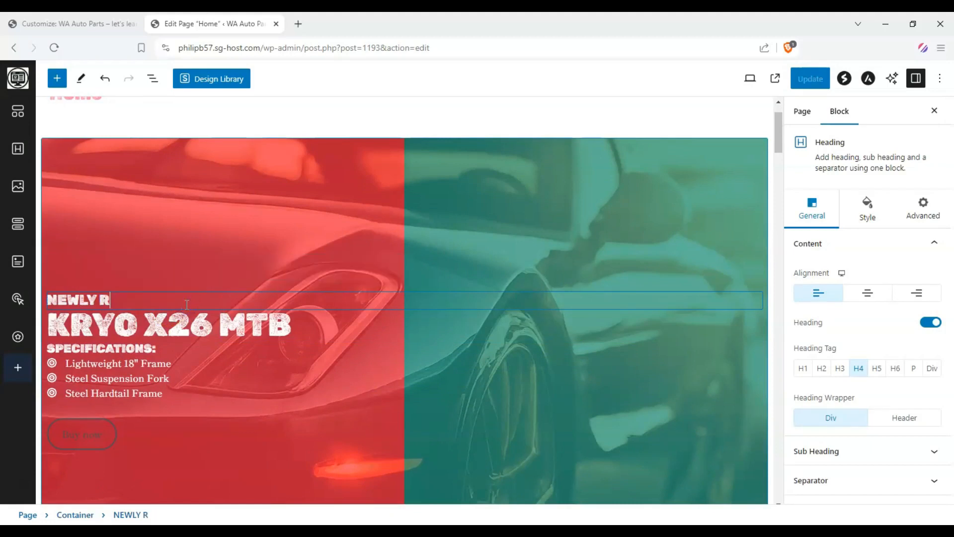
{"action": "type", "text": "ELEASED"}
- Replace the hero's main heading with "PERFORMANCE PARTS FOR XG-17"
{"action": "left_click", "coordinate": [75, 321]}
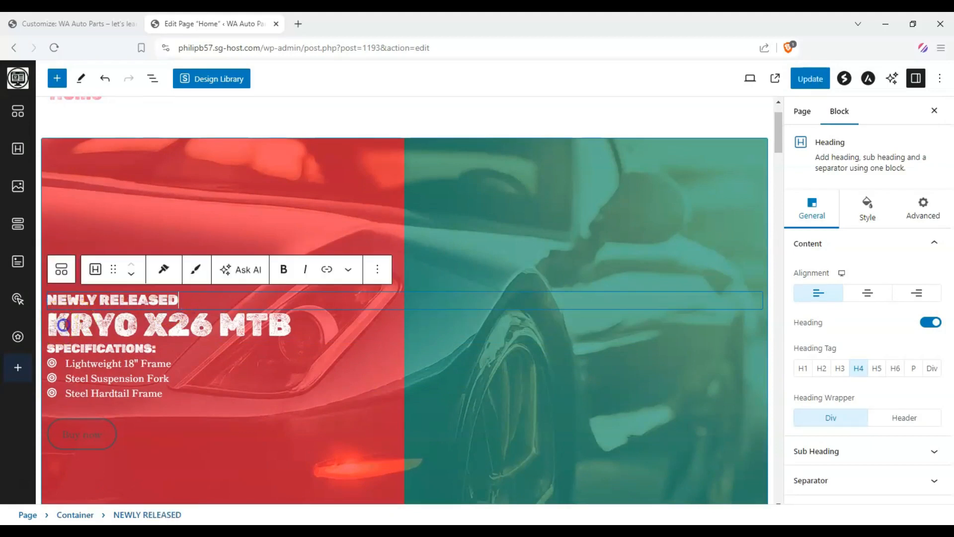
{"action": "triple_click", "coordinate": [290, 329]}
{"action": "type", "text": "PERFOR"}
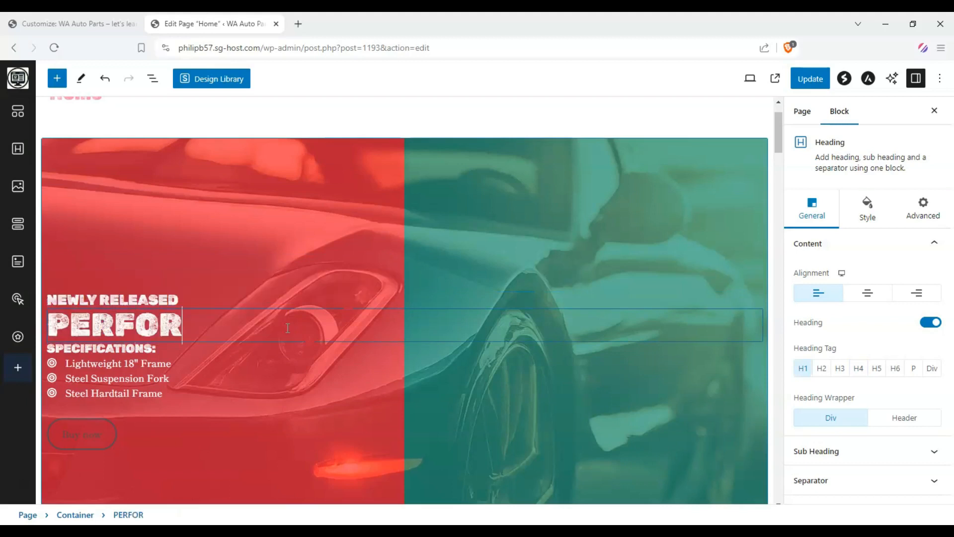
{"action": "type", "text": "MANCE PART"}
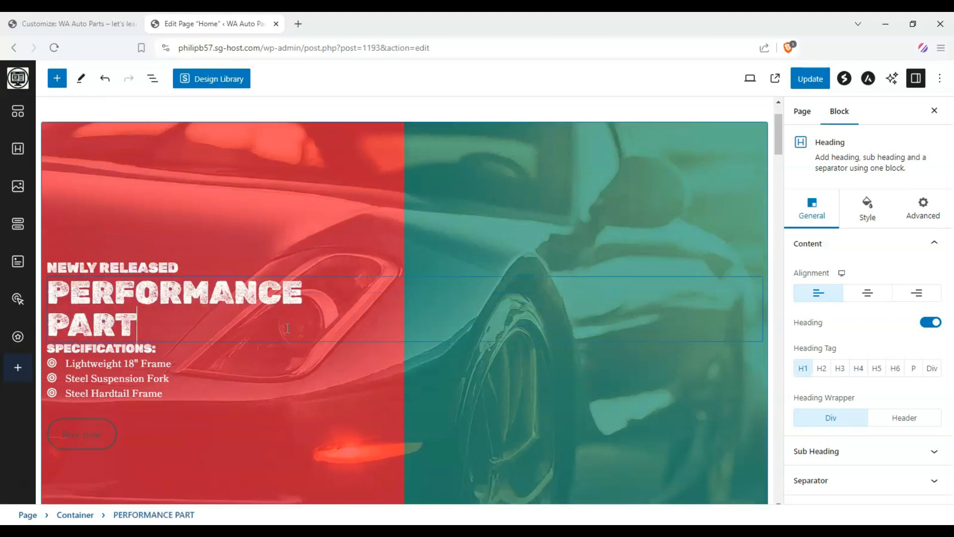
{"action": "type", "text": "S FOR XG-17"}
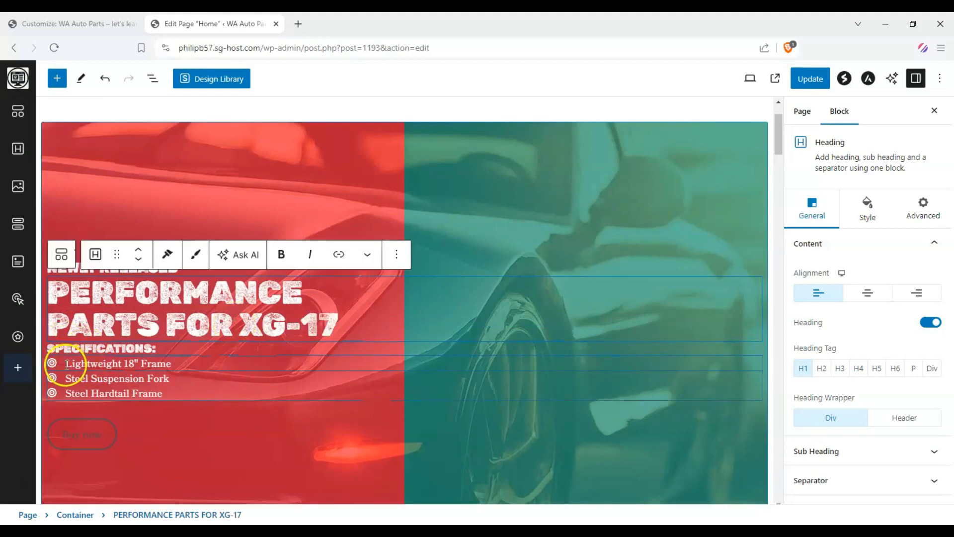
- Change the first item of the hero's specifications list to "Rims"
{"action": "left_click_drag", "start_coordinate": [65, 363], "coordinate": [191, 364]}
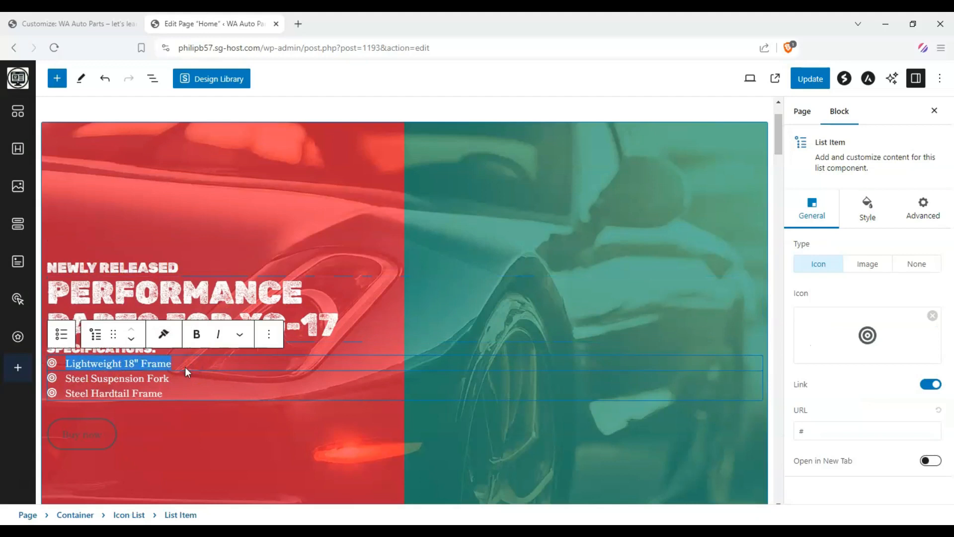
{"action": "type", "text": "Rims"}
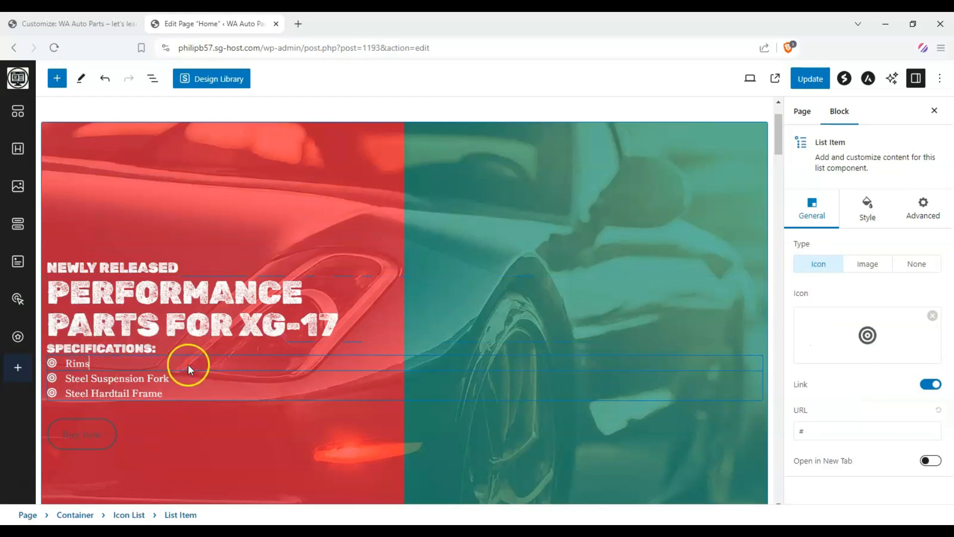
- Replace the second and third hero specification list items with "Fuel System" and "Racing Harnesses"
{"action": "left_click", "coordinate": [121, 377]}
{"action": "triple_click", "coordinate": [121, 378]}
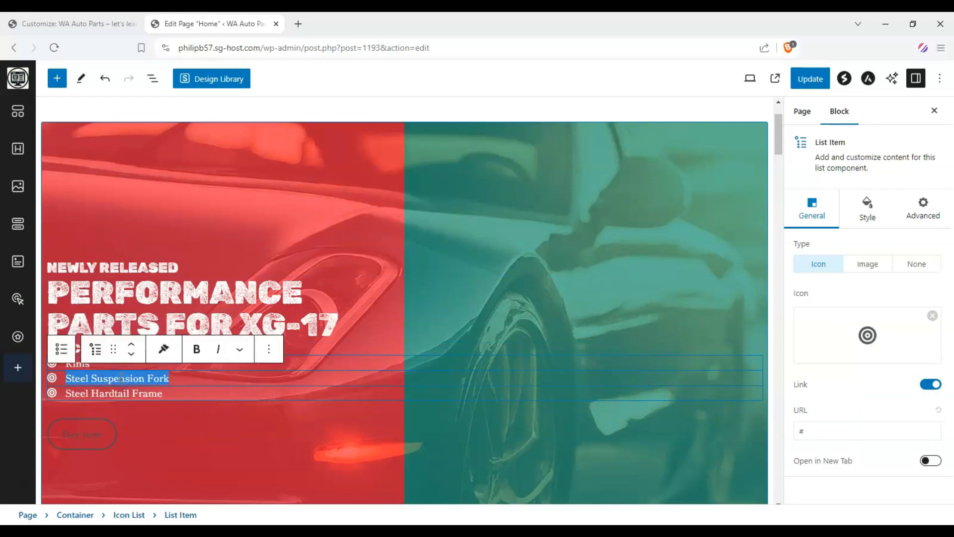
{"action": "type", "text": "Fuel Syste"}
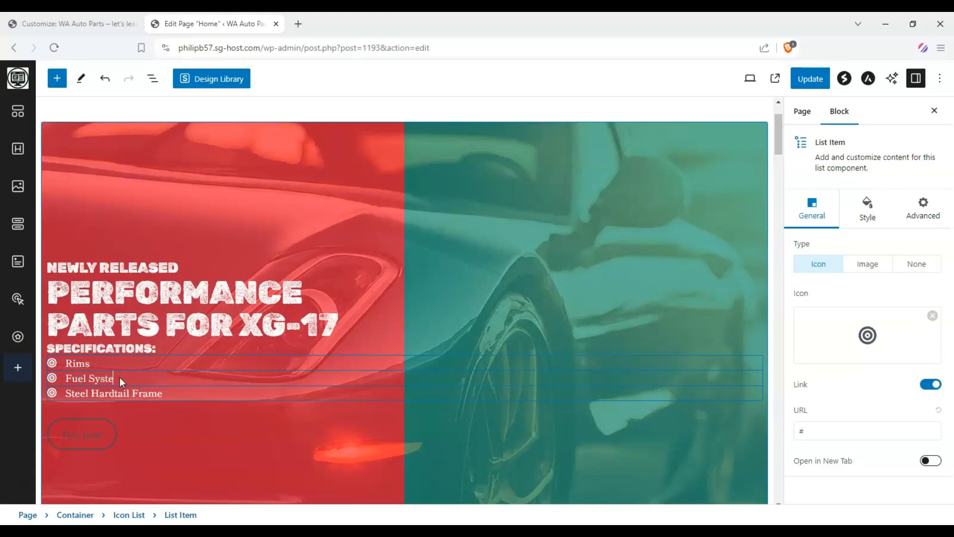
{"action": "type", "text": "m"}
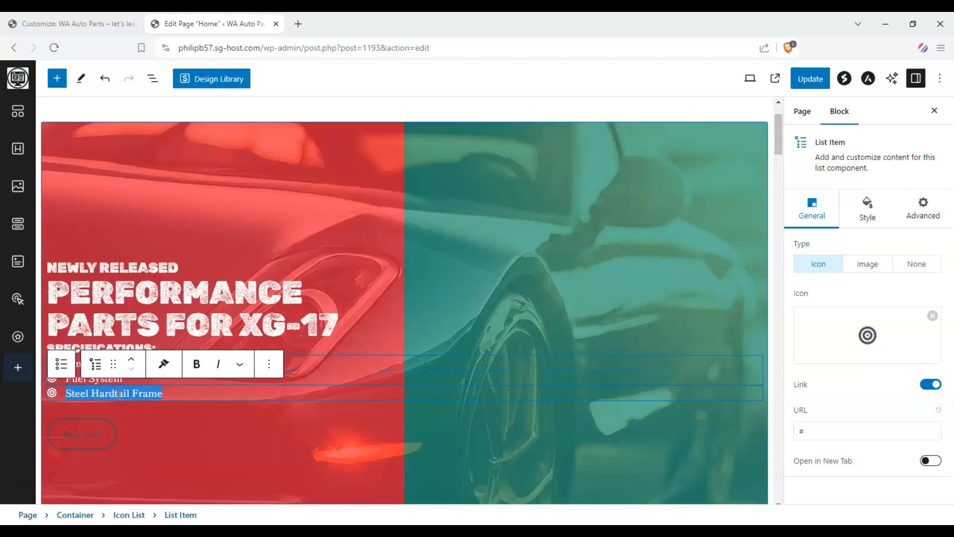
{"action": "type", "text": "Racing Har"}
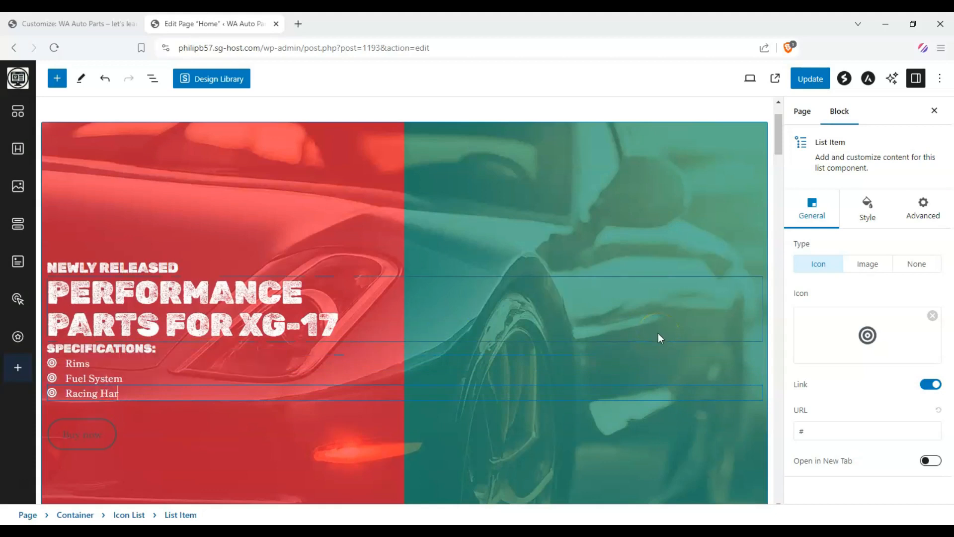
{"action": "type", "text": "nesses"}
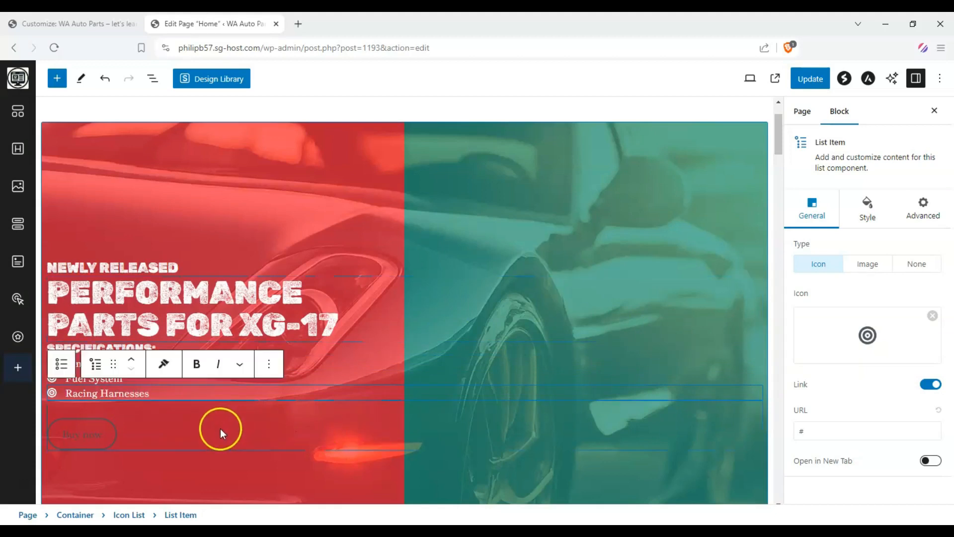
- Examine the hero "Buy now" button's content and style settings and compare the button with the one in the Customizer preview
{"action": "left_click", "coordinate": [77, 438]}
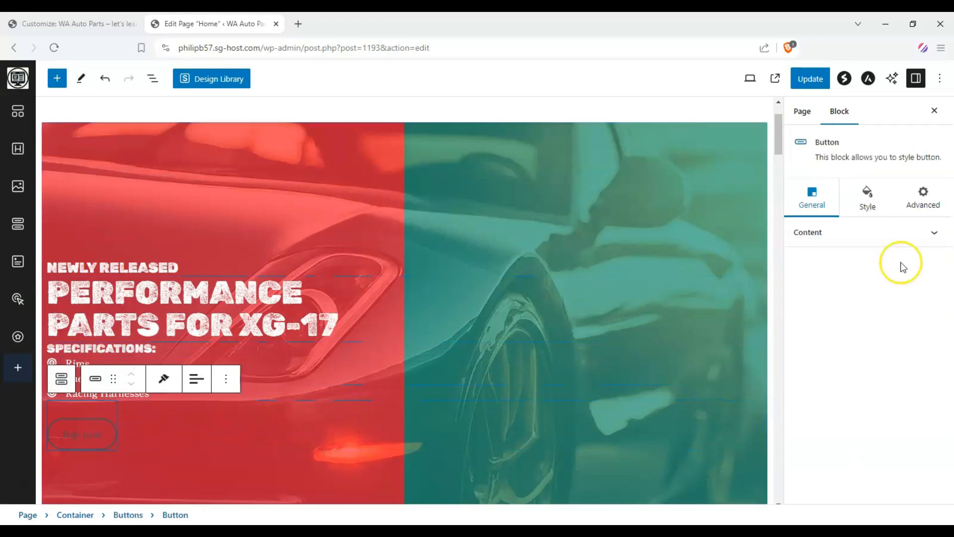
{"action": "left_click", "coordinate": [905, 236]}
{"action": "left_click", "coordinate": [873, 208]}
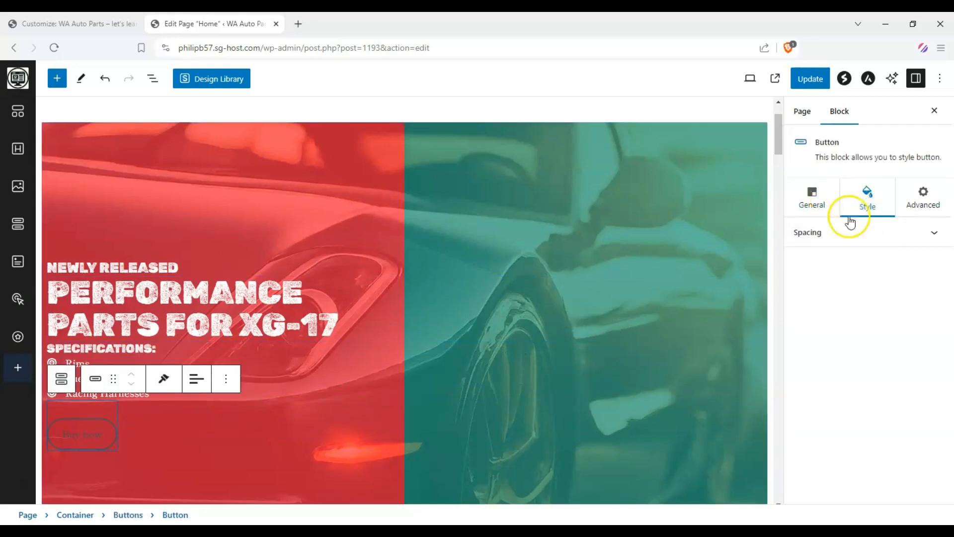
{"action": "left_click", "coordinate": [821, 201]}
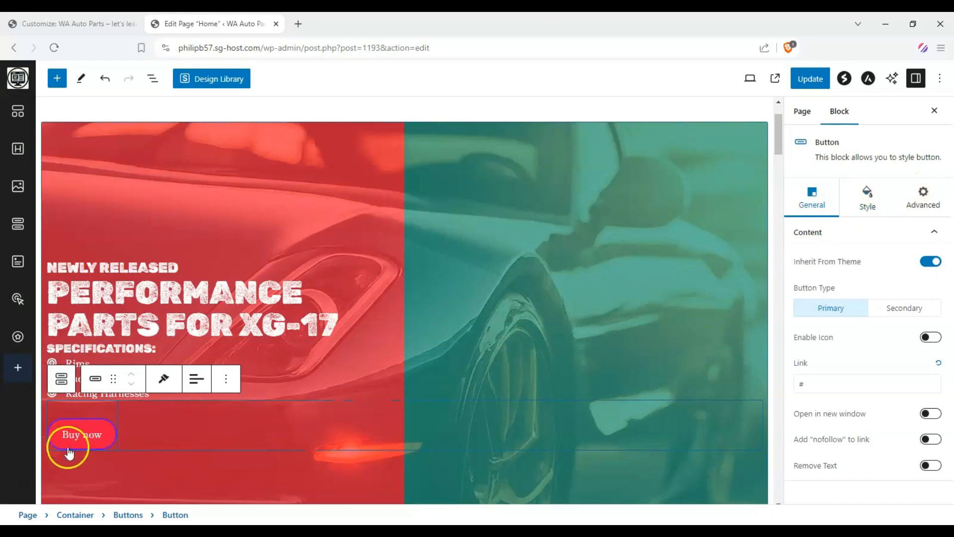
{"action": "left_click", "coordinate": [79, 24]}
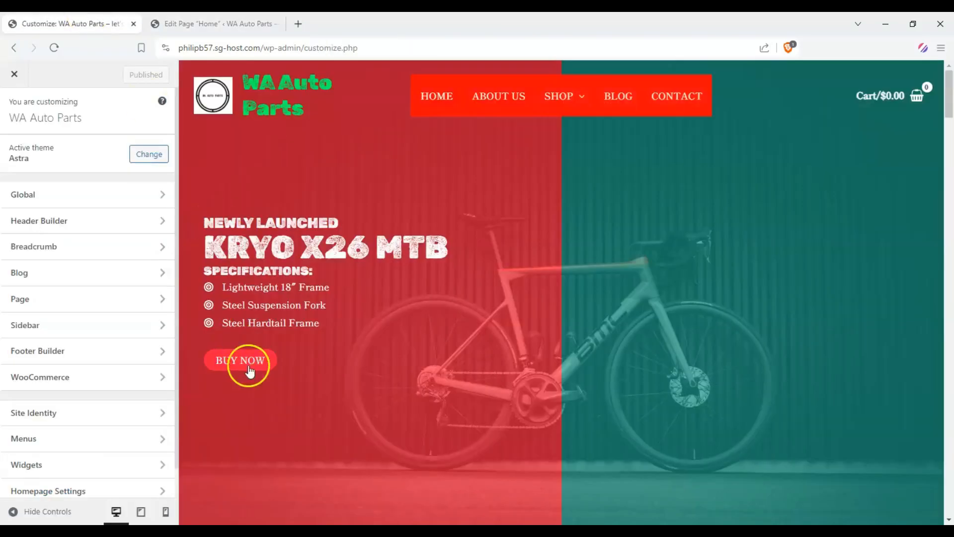
{"action": "left_click", "coordinate": [219, 24]}
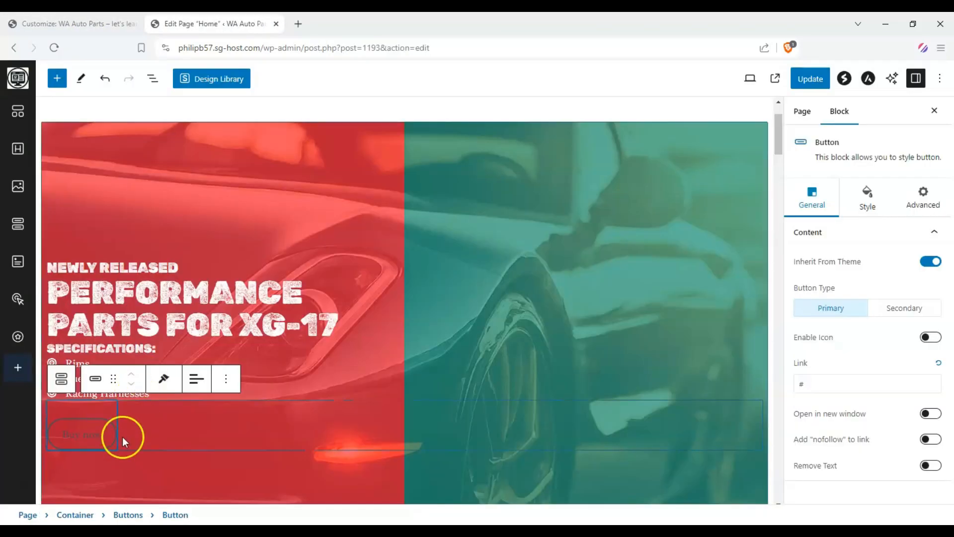
{"action": "left_click", "coordinate": [88, 24]}
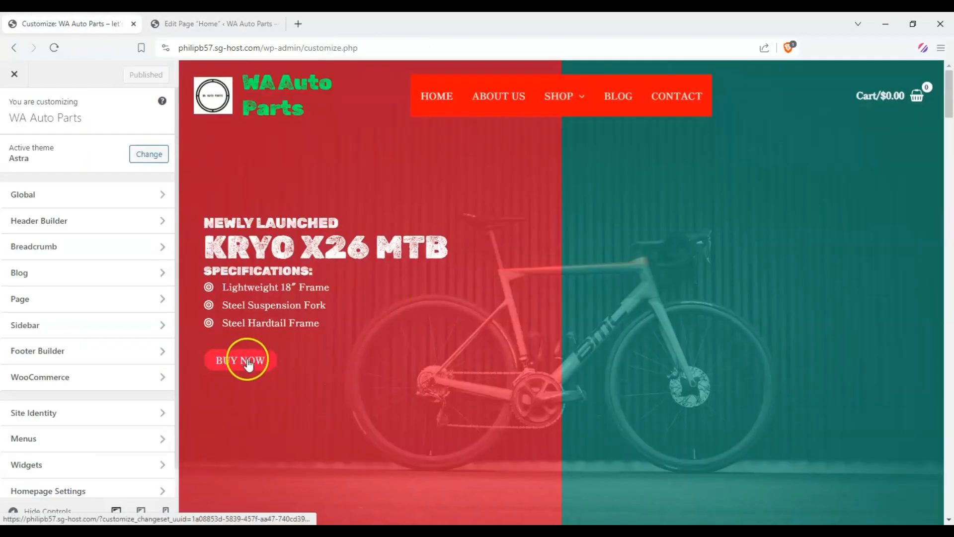
{"action": "left_click", "coordinate": [229, 20]}
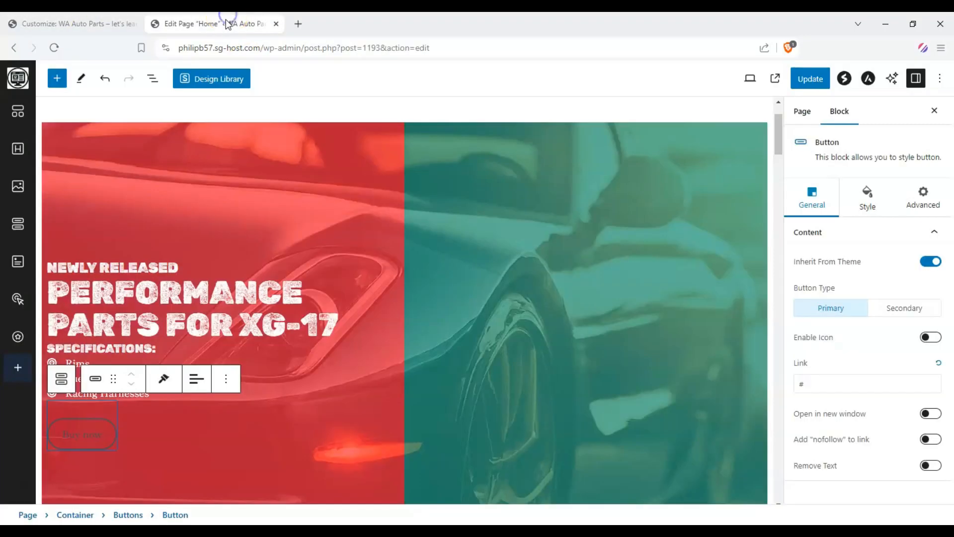
- Replace the hero button's "Buy now" label with "Check it out!"
{"action": "left_click", "coordinate": [86, 432]}
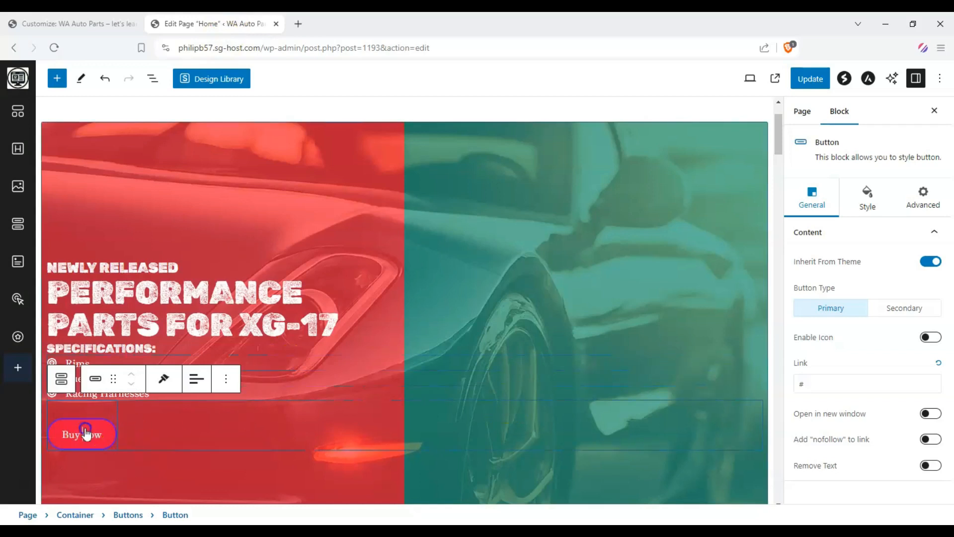
{"action": "left_click_drag", "start_coordinate": [109, 443], "coordinate": [44, 435]}
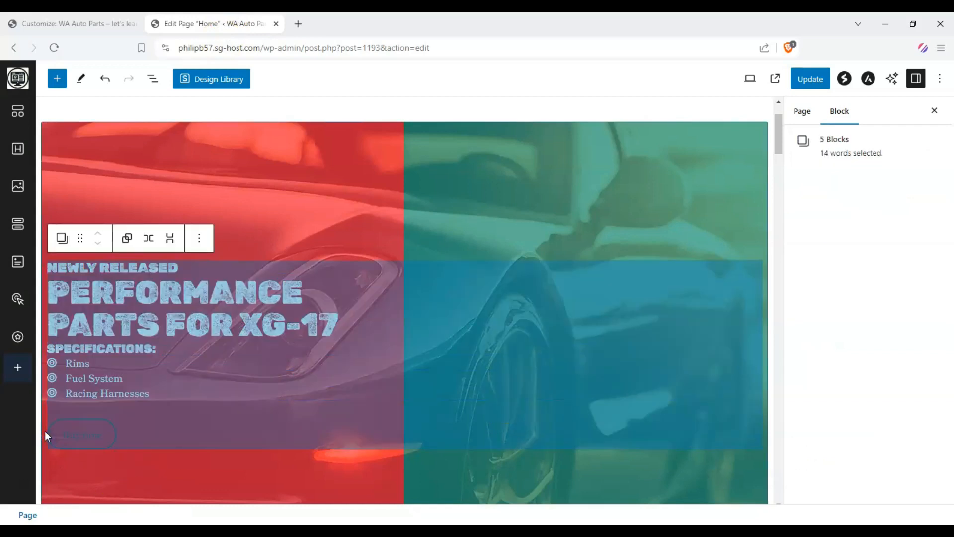
{"action": "left_click", "coordinate": [102, 440]}
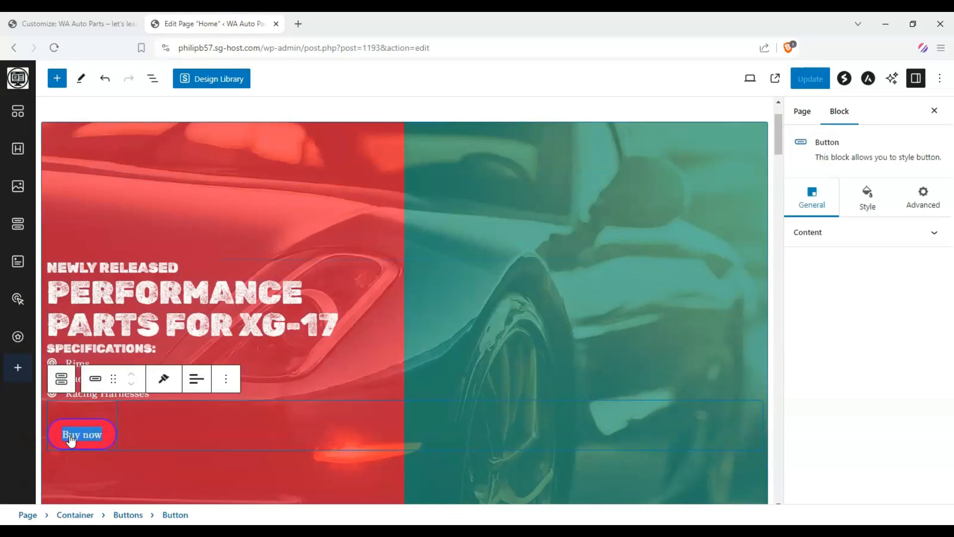
{"action": "type", "text": "ck it out!"}
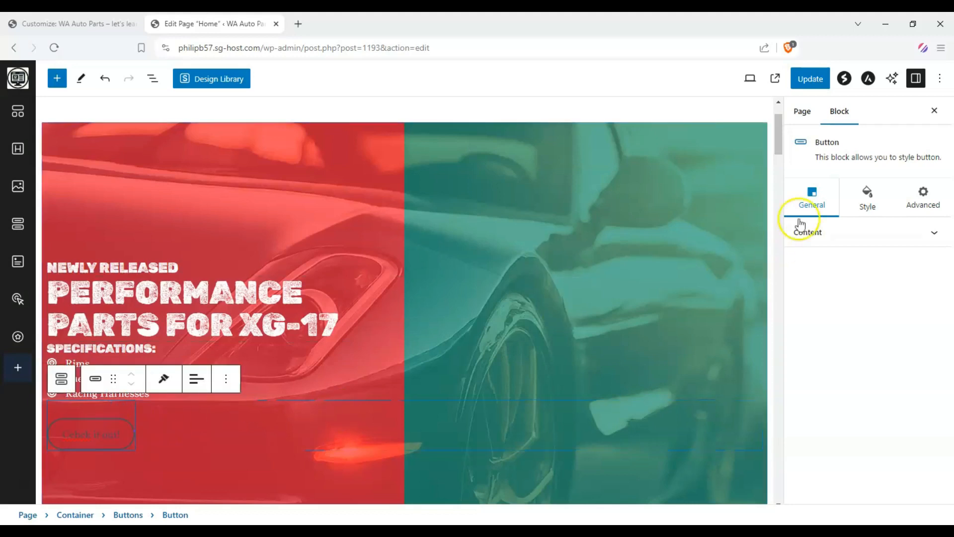
- Set the hero button's link to /shop
{"action": "left_click", "coordinate": [879, 185]}
{"action": "left_click", "coordinate": [835, 201]}
{"action": "left_click", "coordinate": [860, 232]}
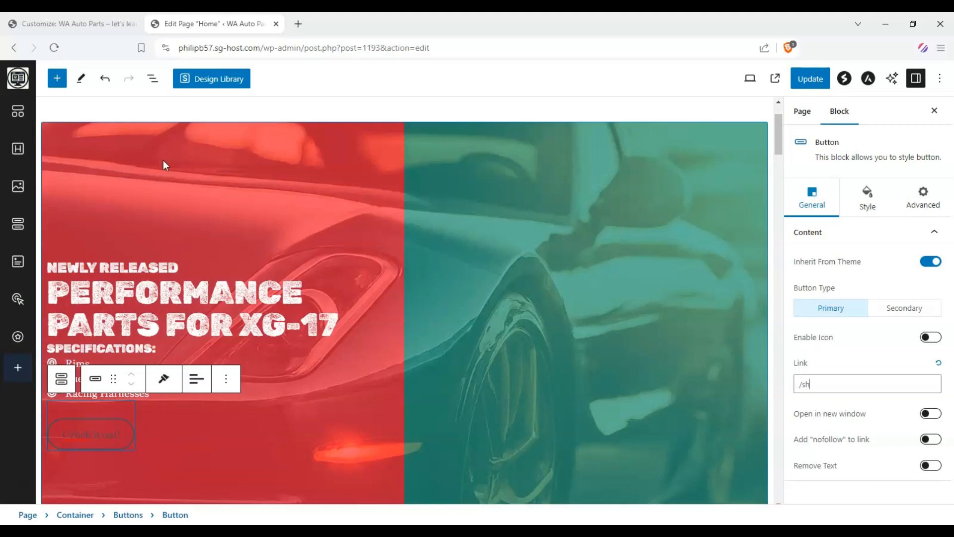
{"action": "left_click", "coordinate": [178, 398]}
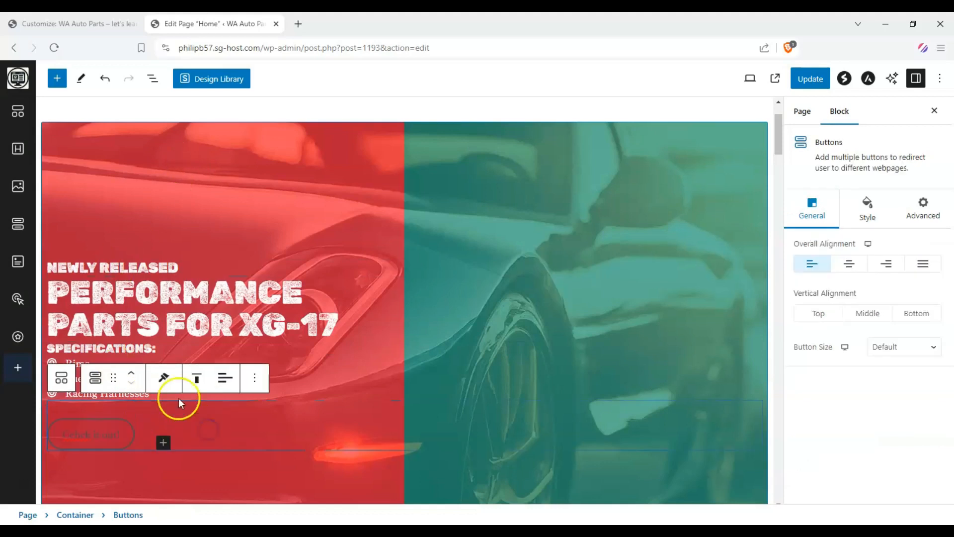
- Correct the misspelled first word of the hero button's label so that it reads "Check it out!"
{"action": "scroll", "coordinate": [191, 389], "scroll_direction": "down", "scroll_amount": 4}
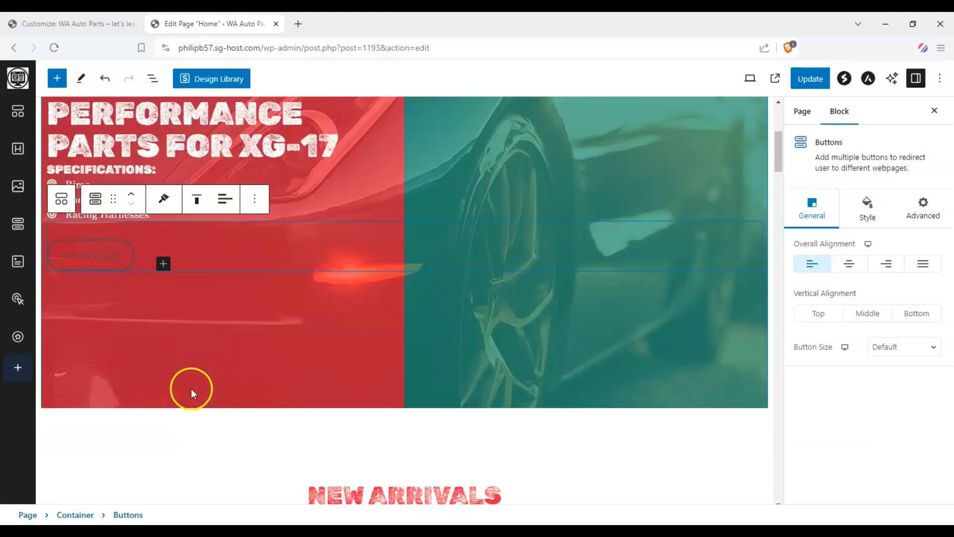
{"action": "left_click", "coordinate": [80, 262]}
{"action": "key", "text": "BackSpace"}
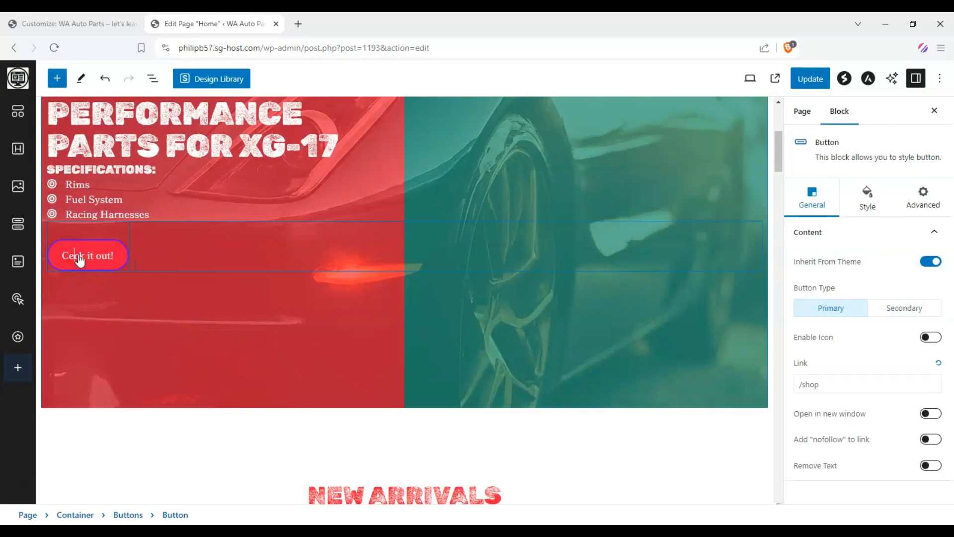
{"action": "left_click", "coordinate": [150, 317]}
- Examine the New Arrivals product shortcode and the product sections of the home page in the Customizer preview
{"action": "scroll", "coordinate": [162, 331], "scroll_direction": "down", "scroll_amount": 4}
{"action": "left_click", "coordinate": [405, 384]}
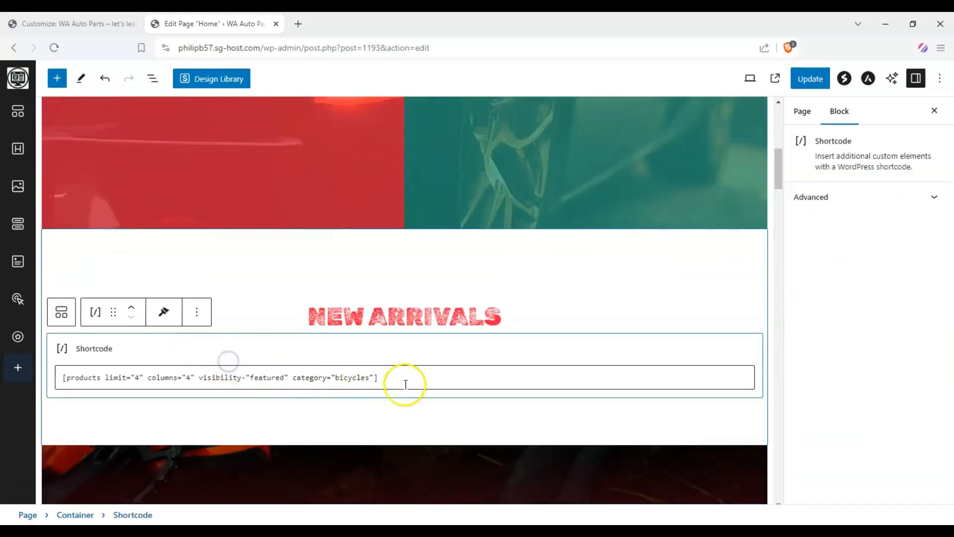
{"action": "scroll", "coordinate": [279, 318], "scroll_direction": "down", "scroll_amount": 4}
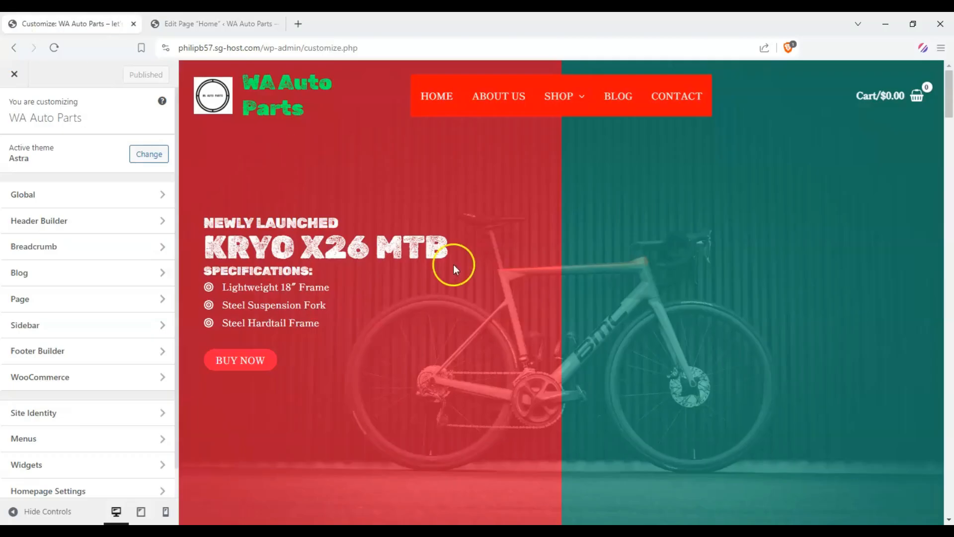
{"action": "scroll", "coordinate": [454, 265], "scroll_direction": "down", "scroll_amount": 5}
{"action": "scroll", "coordinate": [500, 224], "scroll_direction": "down", "scroll_amount": 20}
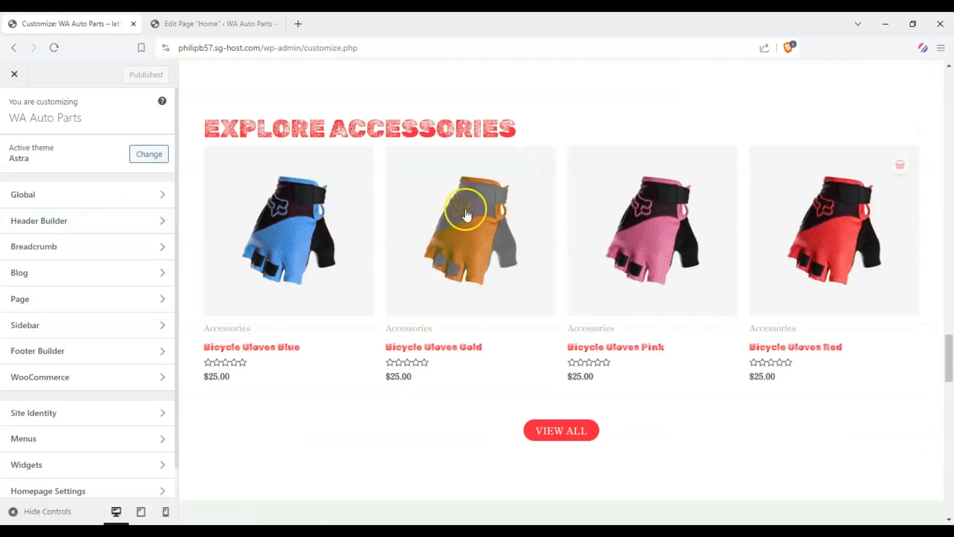
{"action": "scroll", "coordinate": [574, 221], "scroll_direction": "up", "scroll_amount": 10}
{"action": "scroll", "coordinate": [533, 241], "scroll_direction": "down", "scroll_amount": 10}
{"action": "scroll", "coordinate": [528, 231], "scroll_direction": "up", "scroll_amount": 20}
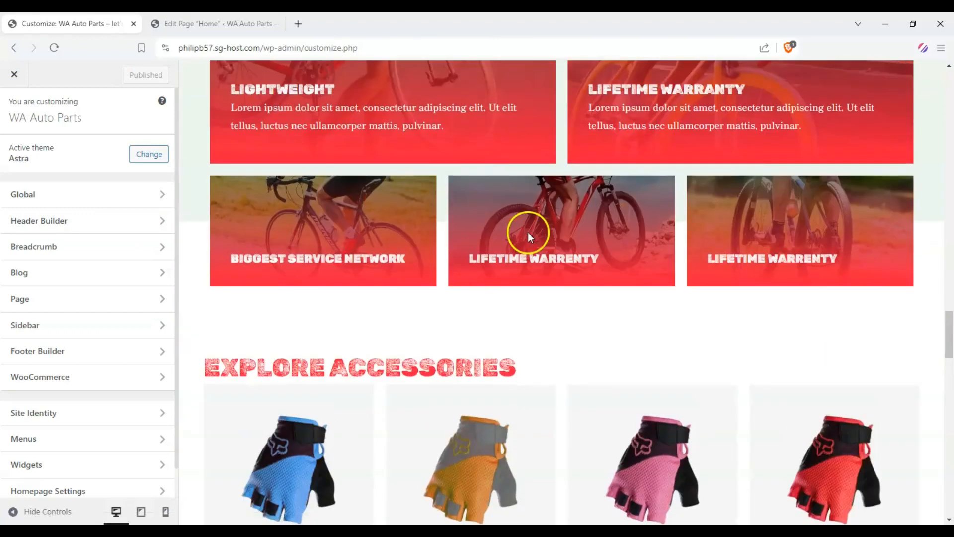
{"action": "scroll", "coordinate": [515, 239], "scroll_direction": "up", "scroll_amount": 15}
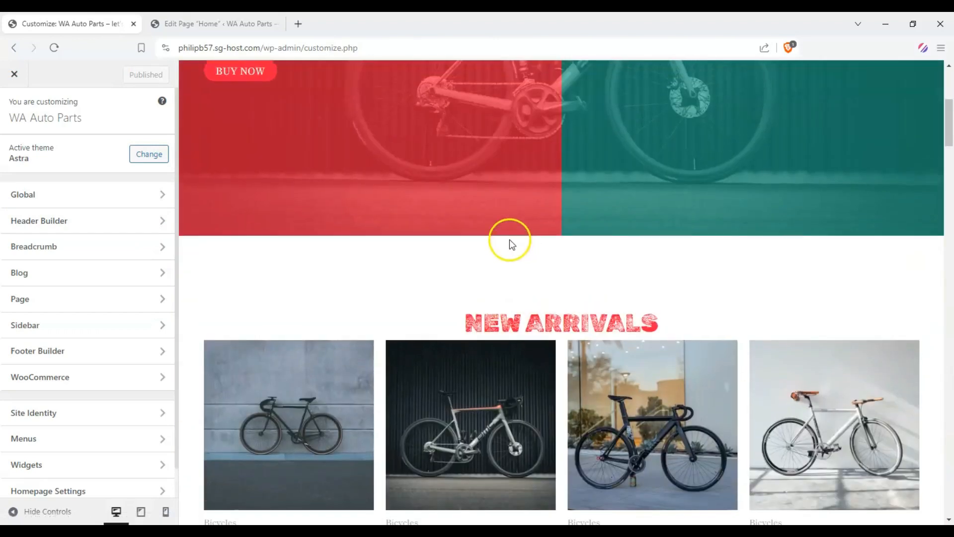
{"action": "scroll", "coordinate": [510, 241], "scroll_direction": "down", "scroll_amount": 3}
- Change the category in the New Arrivals shortcode to "accessories" and update the Home page
{"action": "left_click", "coordinate": [214, 24]}
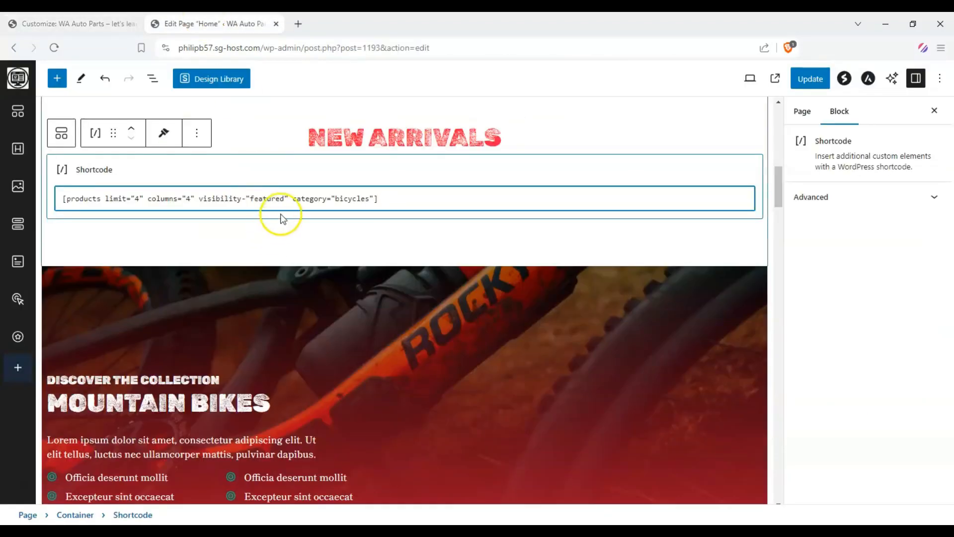
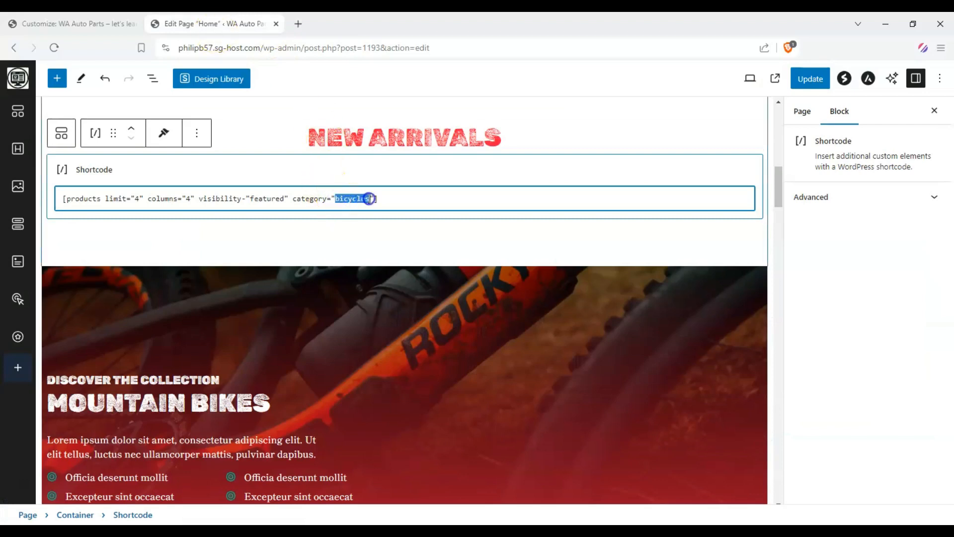
{"action": "type", "text": "accessor"}
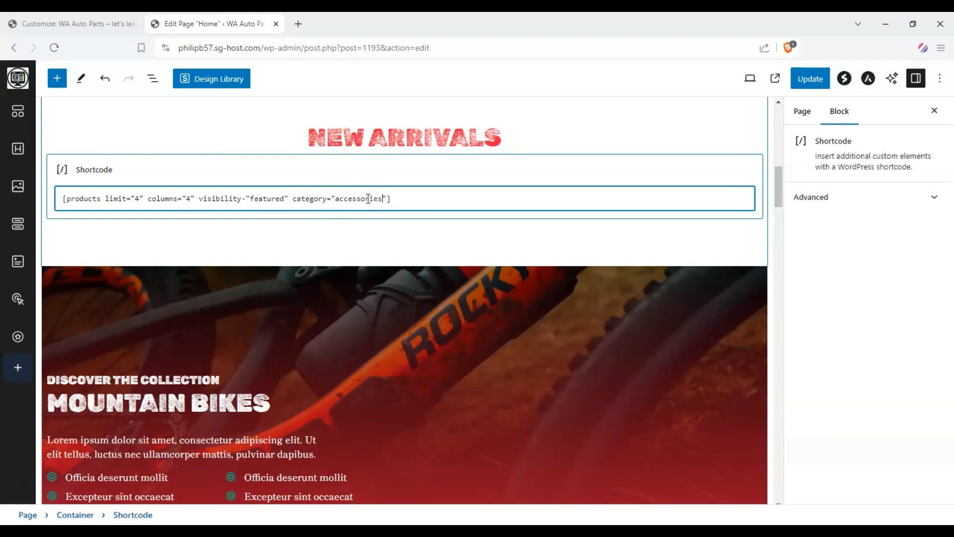
{"action": "left_click", "coordinate": [365, 221]}
{"action": "left_click", "coordinate": [810, 78]}
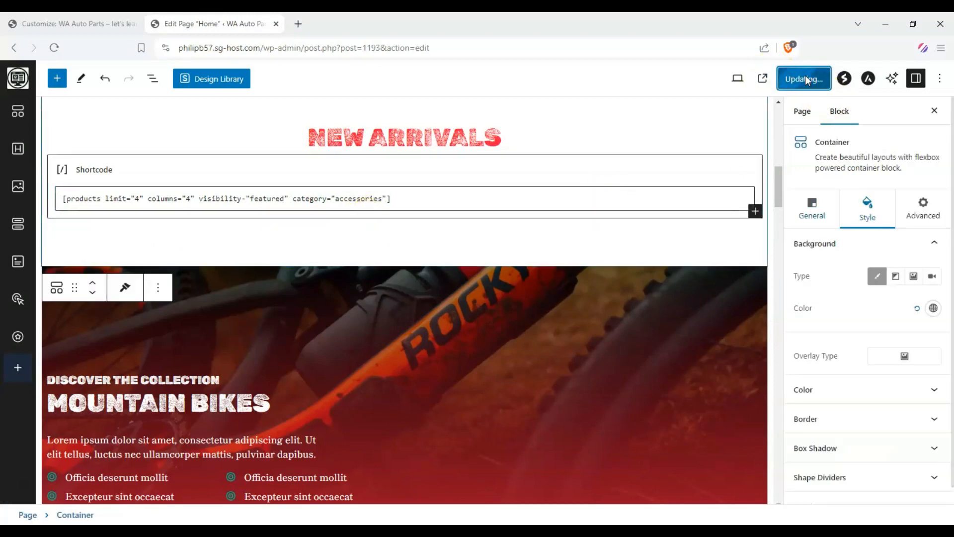
- Open the updated home page in a new browser tab and switch to it
{"action": "right_click", "coordinate": [763, 78]}
{"action": "left_click", "coordinate": [815, 87]}
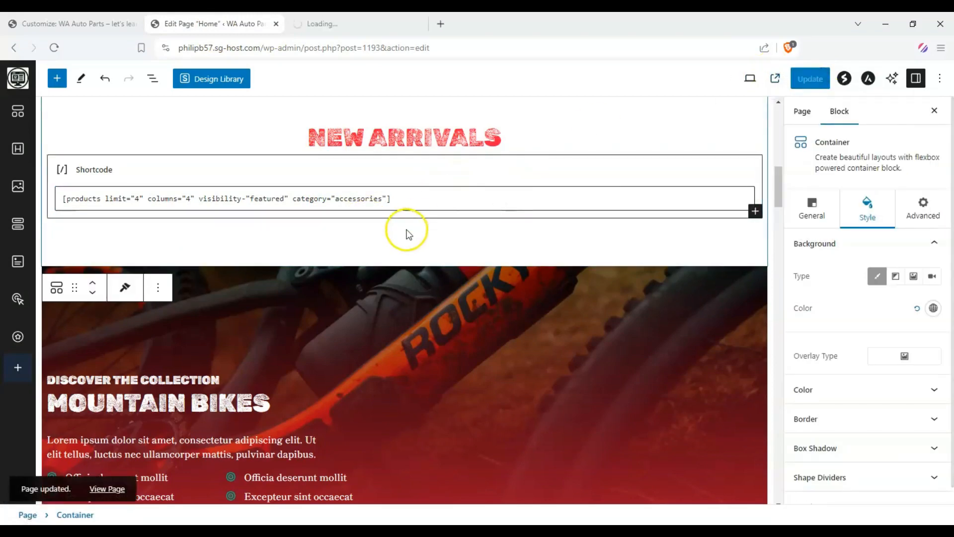
{"action": "scroll", "coordinate": [396, 256], "scroll_direction": "down", "scroll_amount": 1}
{"action": "scroll", "coordinate": [366, 177], "scroll_direction": "up", "scroll_amount": 2}
{"action": "left_click", "coordinate": [348, 24]}
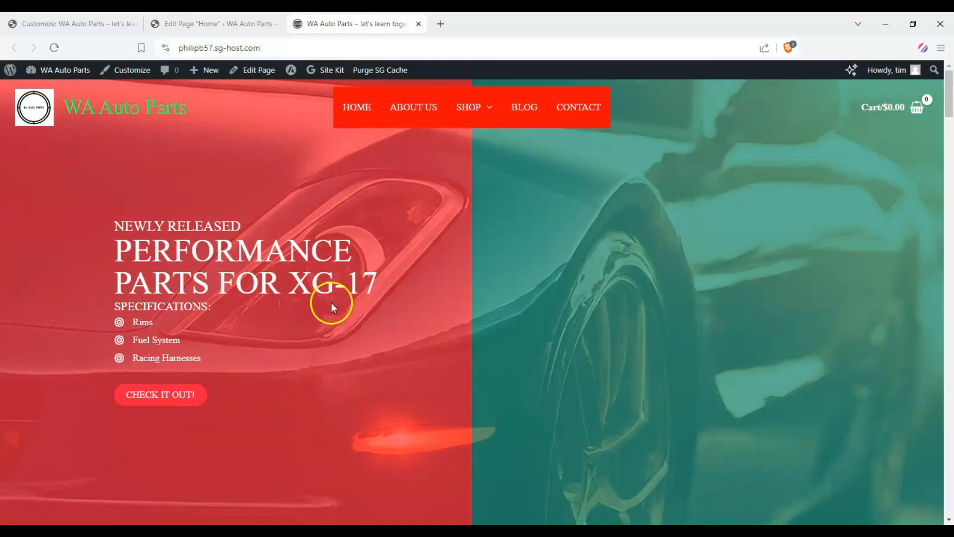
- Test the hero button's link, look over the shop page it opens, and return to the home page
{"action": "left_click", "coordinate": [184, 394]}
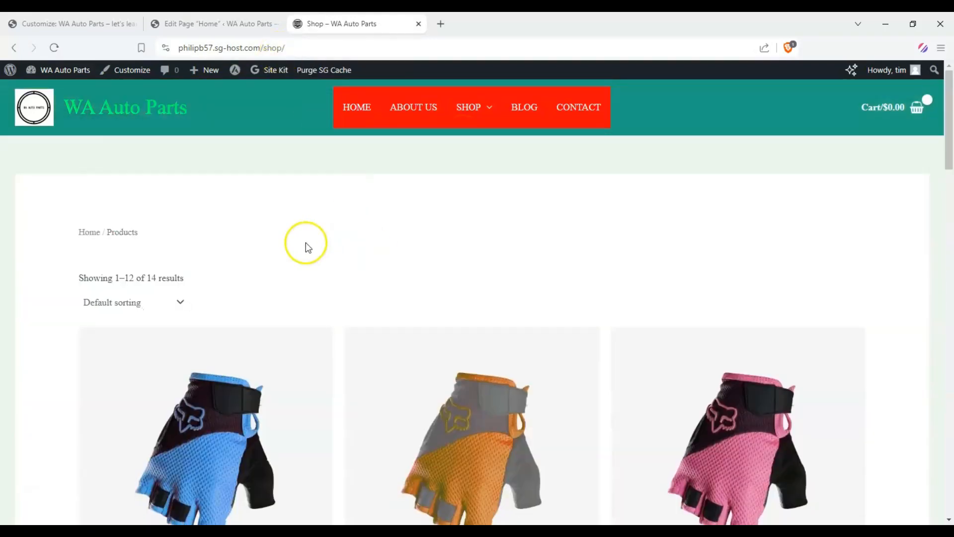
{"action": "scroll", "coordinate": [299, 248], "scroll_direction": "down", "scroll_amount": 3}
{"action": "scroll", "coordinate": [293, 249], "scroll_direction": "up", "scroll_amount": 3}
{"action": "left_click", "coordinate": [351, 106]}
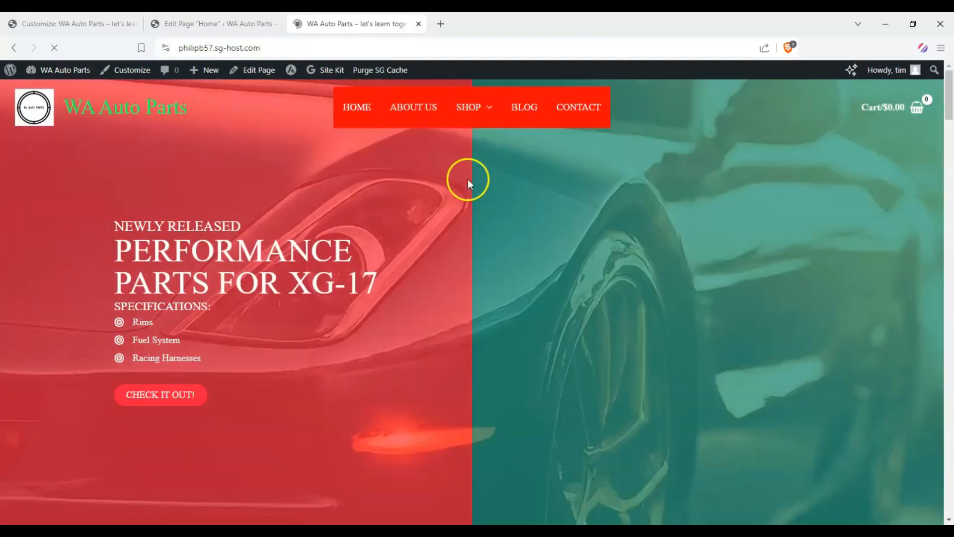
- Examine the New Arrivals products on the live home page, switching briefly to the Customizer for comparison
{"action": "scroll", "coordinate": [315, 213], "scroll_direction": "down", "scroll_amount": 8}
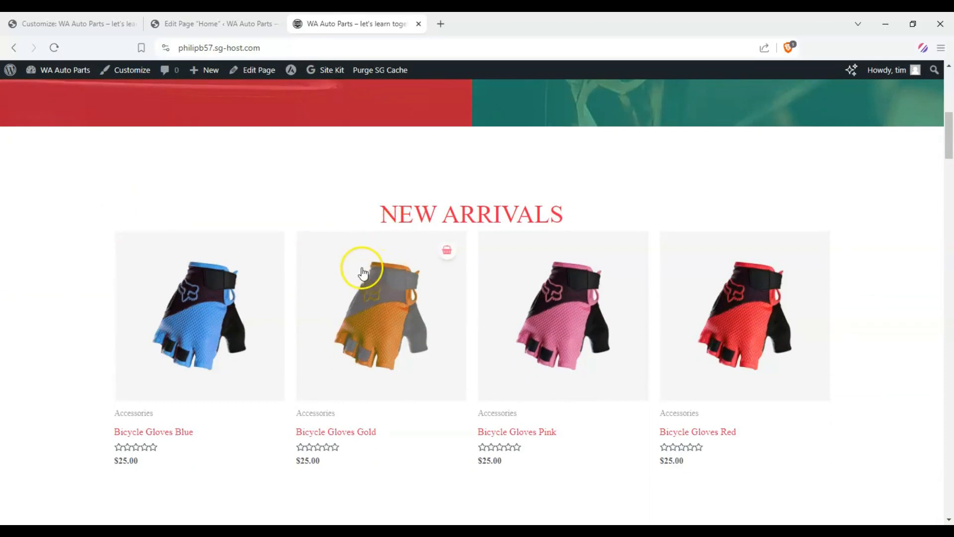
{"action": "scroll", "coordinate": [354, 271], "scroll_direction": "down", "scroll_amount": 3}
{"action": "left_click", "coordinate": [75, 24]}
{"action": "left_click", "coordinate": [357, 24]}
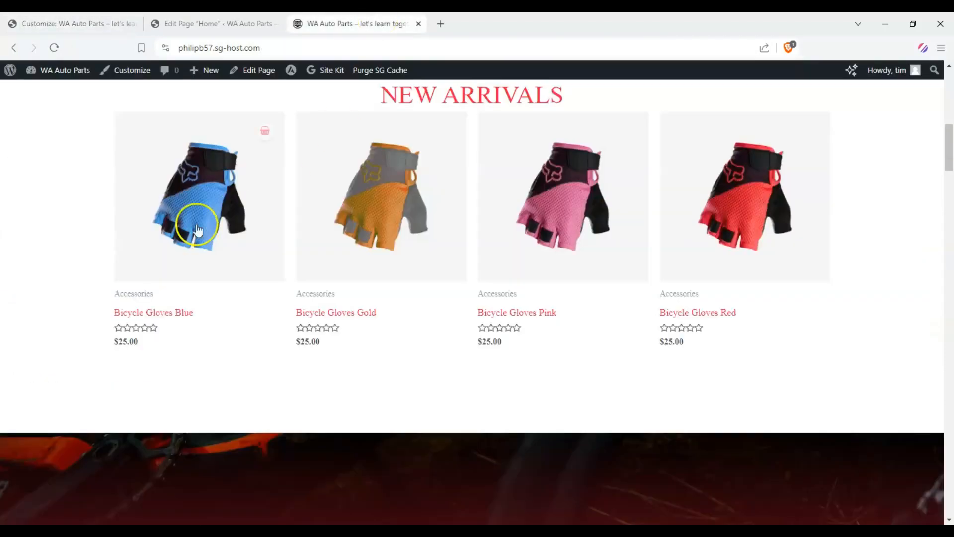
- Return to the Home page editor and delete the City Bikes container
{"action": "scroll", "coordinate": [141, 229], "scroll_direction": "up", "scroll_amount": 2}
{"action": "scroll", "coordinate": [154, 241], "scroll_direction": "down", "scroll_amount": 6}
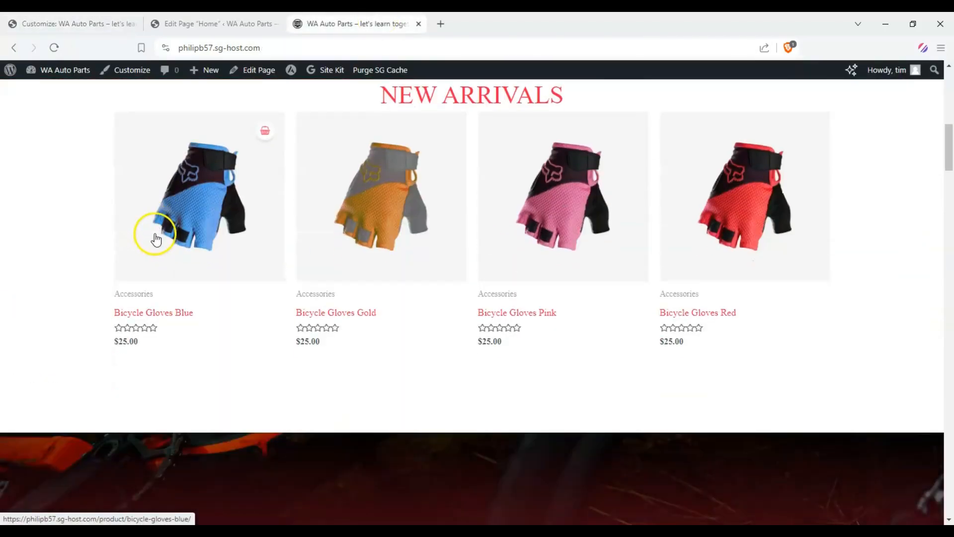
{"action": "key", "text": "ctrl+shift+Tab"}
{"action": "scroll", "coordinate": [358, 245], "scroll_direction": "down", "scroll_amount": 6}
{"action": "scroll", "coordinate": [350, 249], "scroll_direction": "down", "scroll_amount": 10}
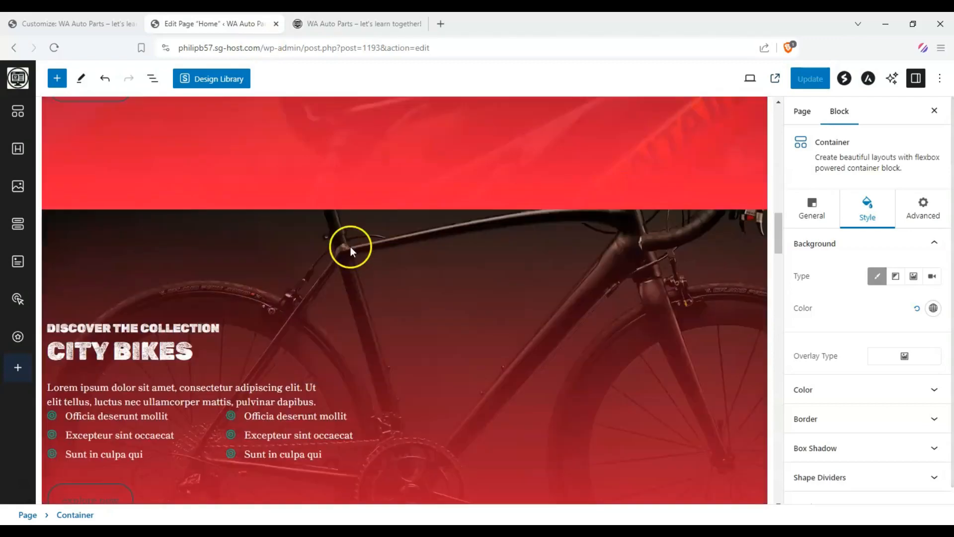
{"action": "scroll", "coordinate": [264, 264], "scroll_direction": "up", "scroll_amount": 4}
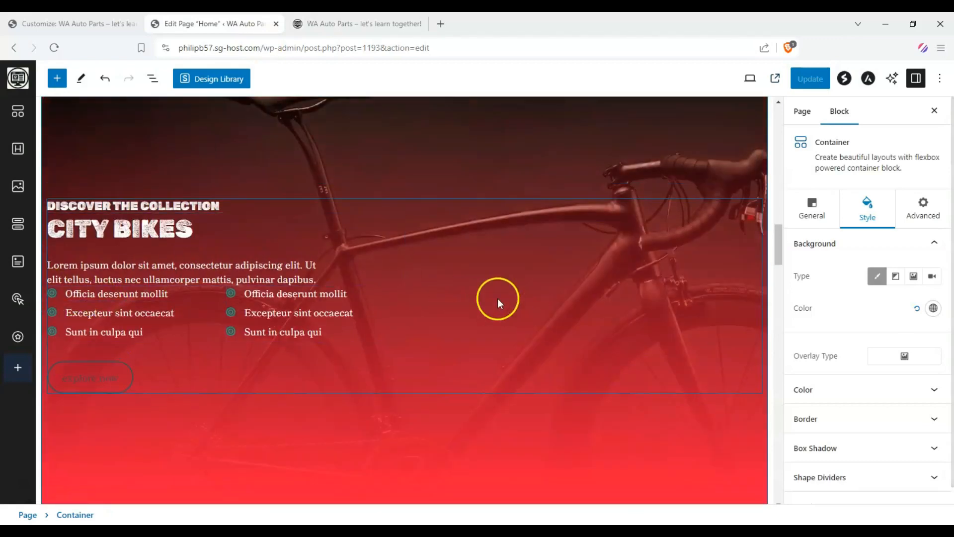
{"action": "scroll", "coordinate": [594, 267], "scroll_direction": "up", "scroll_amount": 2}
{"action": "left_click", "coordinate": [590, 266]}
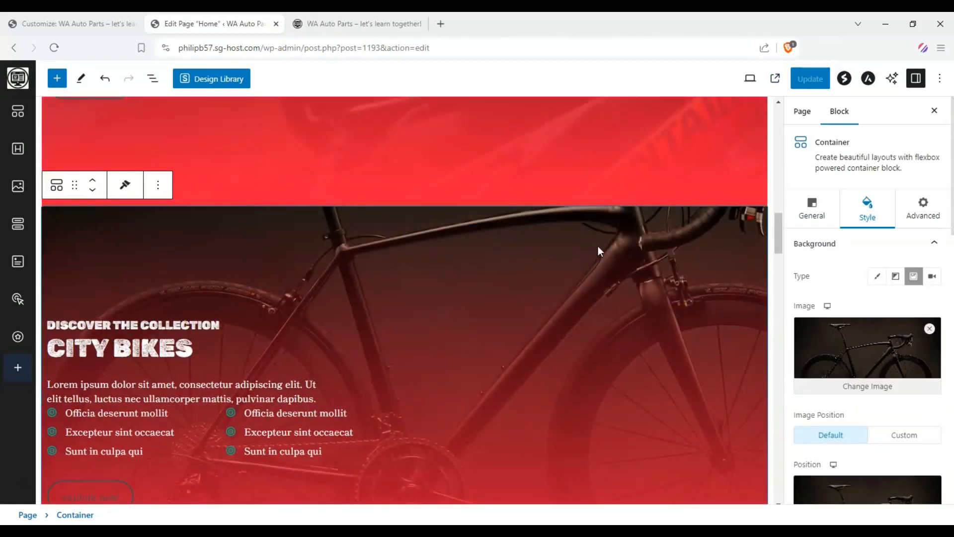
{"action": "left_click", "coordinate": [158, 186]}
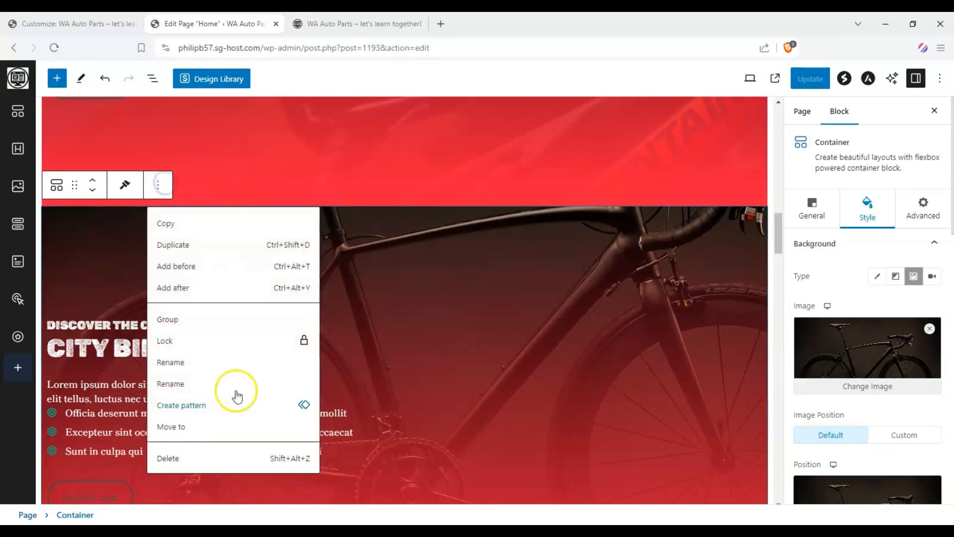
{"action": "left_click", "coordinate": [193, 457]}
- Examine the remaining Home page sections in the editor, including the Biggest Service Network heading, down to the end of the page
{"action": "scroll", "coordinate": [289, 184], "scroll_direction": "up", "scroll_amount": 4}
{"action": "scroll", "coordinate": [297, 214], "scroll_direction": "down", "scroll_amount": 9}
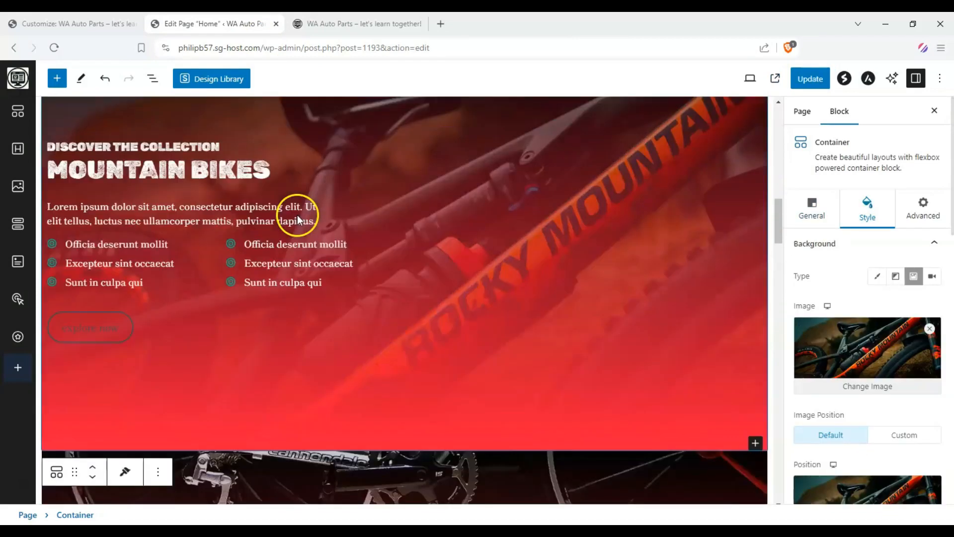
{"action": "scroll", "coordinate": [298, 215], "scroll_direction": "down", "scroll_amount": 15}
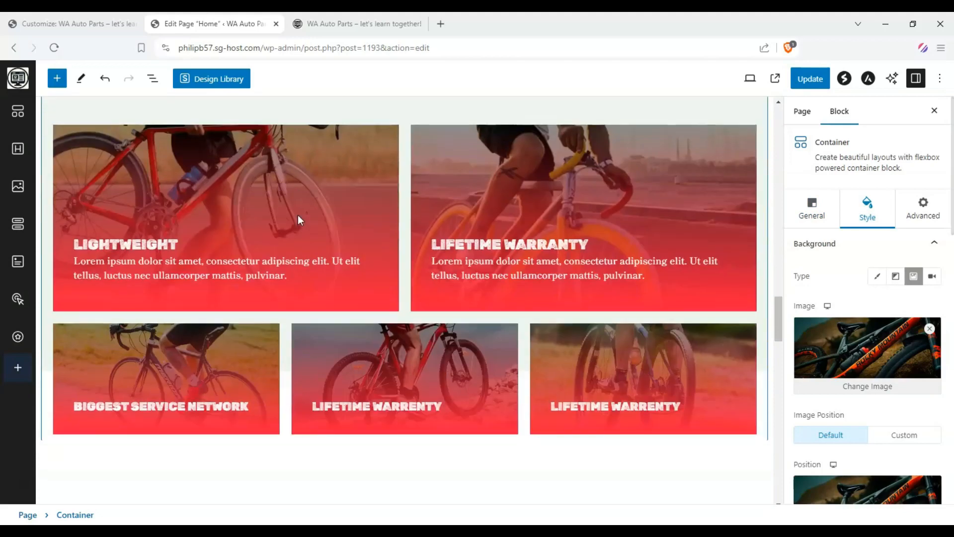
{"action": "scroll", "coordinate": [273, 283], "scroll_direction": "up", "scroll_amount": 1}
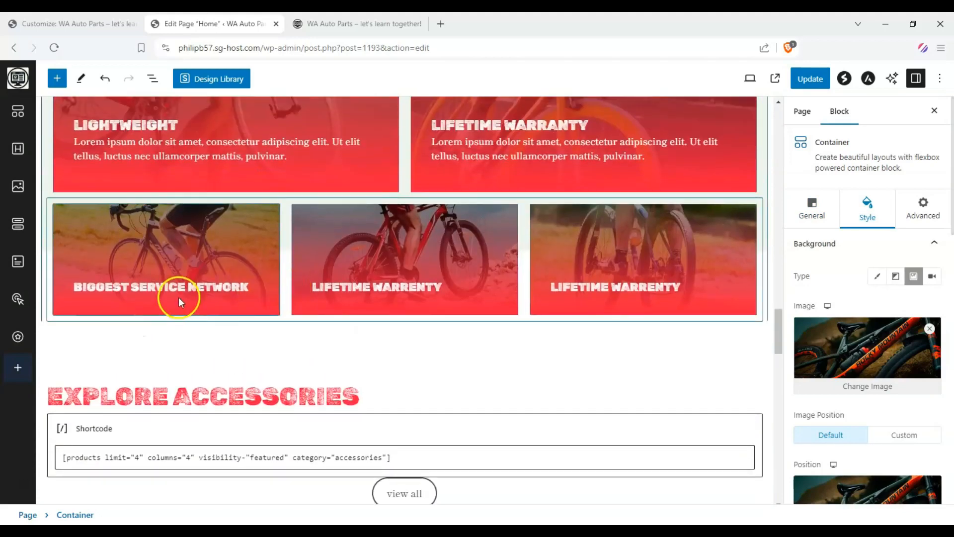
{"action": "left_click", "coordinate": [193, 285]}
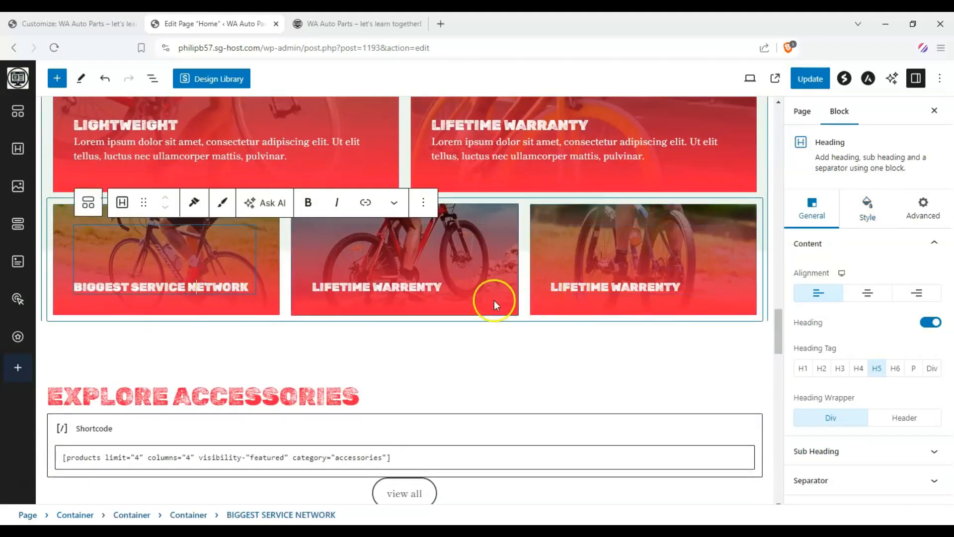
{"action": "scroll", "coordinate": [285, 283], "scroll_direction": "down", "scroll_amount": 12}
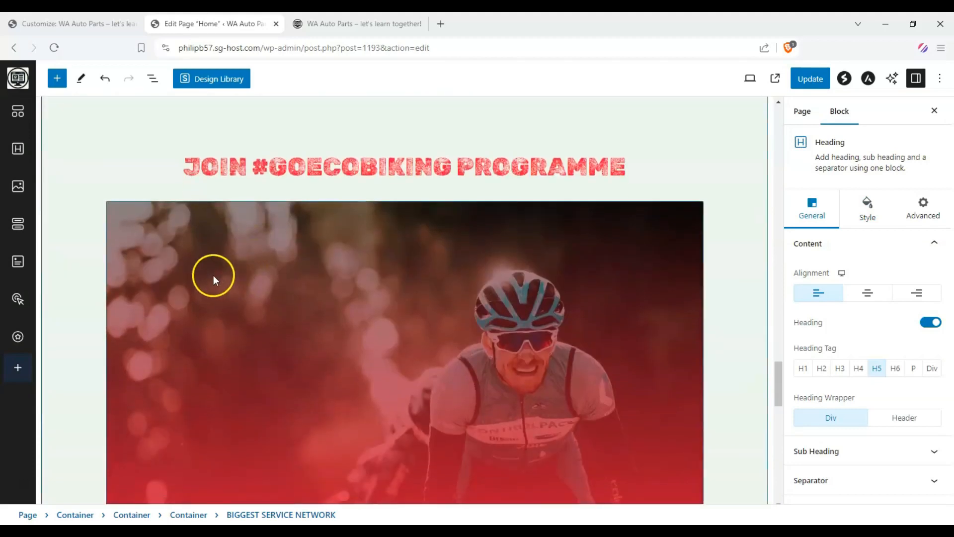
{"action": "scroll", "coordinate": [165, 276], "scroll_direction": "down", "scroll_amount": 10}
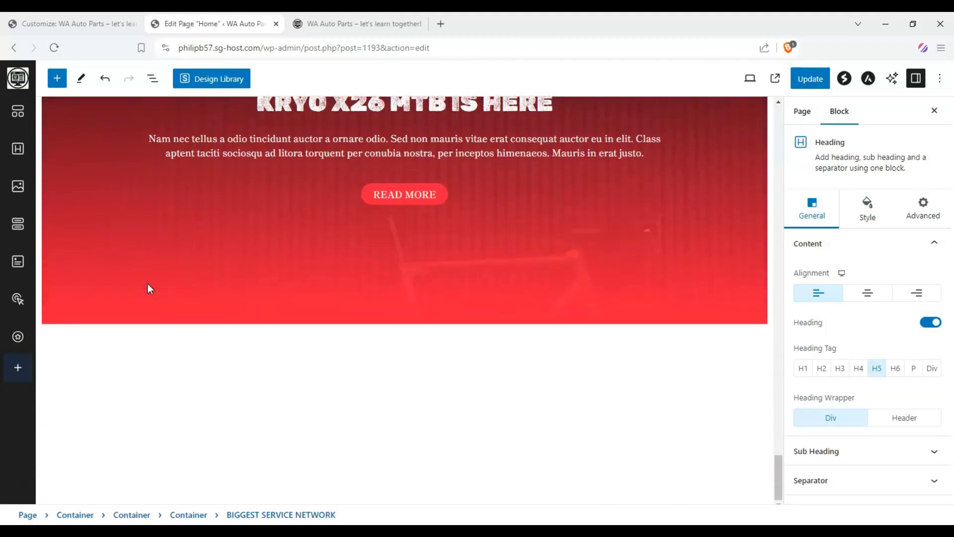
- Look through the list of blocks available for insertion, then close it without adding any
{"action": "left_click", "coordinate": [57, 78]}
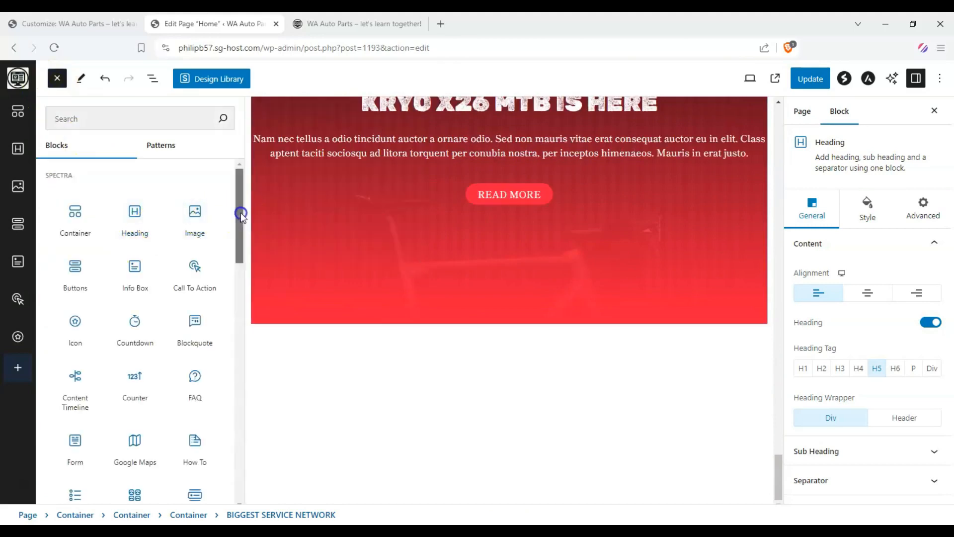
{"action": "left_click_drag", "start_coordinate": [241, 213], "coordinate": [244, 485]}
{"action": "left_click", "coordinate": [281, 420]}
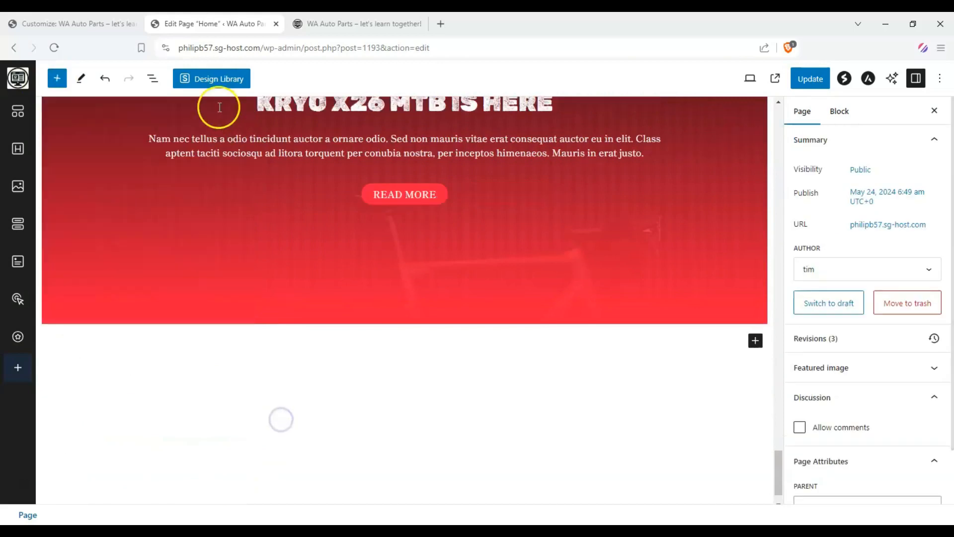
{"action": "scroll", "coordinate": [539, 231], "scroll_direction": "down", "scroll_amount": 5}
- Update the Home page, reload it on the live site and look over its sections
{"action": "scroll", "coordinate": [524, 265], "scroll_direction": "up", "scroll_amount": 15}
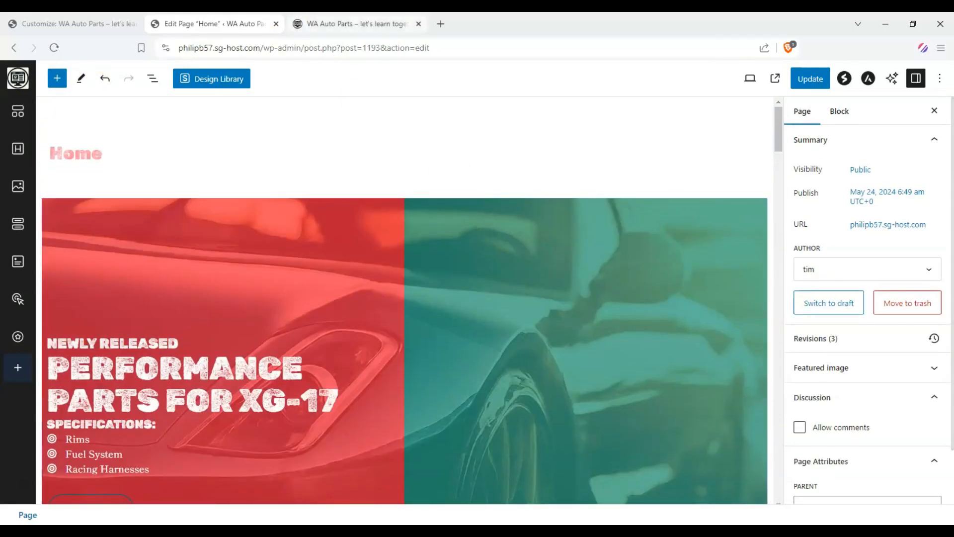
{"action": "left_click", "coordinate": [803, 84]}
{"action": "left_click", "coordinate": [357, 24]}
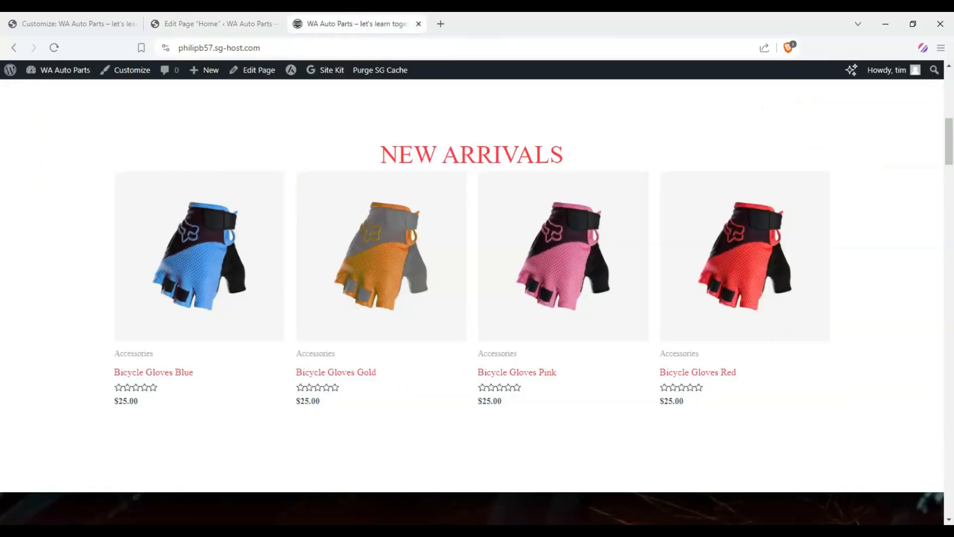
{"action": "scroll", "coordinate": [372, 189], "scroll_direction": "up", "scroll_amount": 10}
{"action": "left_click", "coordinate": [357, 108]}
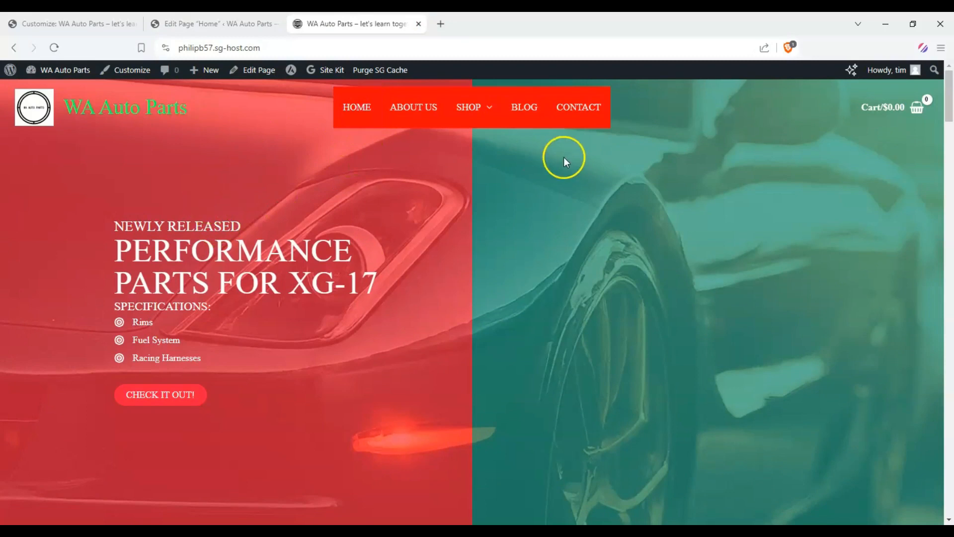
{"action": "scroll", "coordinate": [521, 147], "scroll_direction": "down", "scroll_amount": 20}
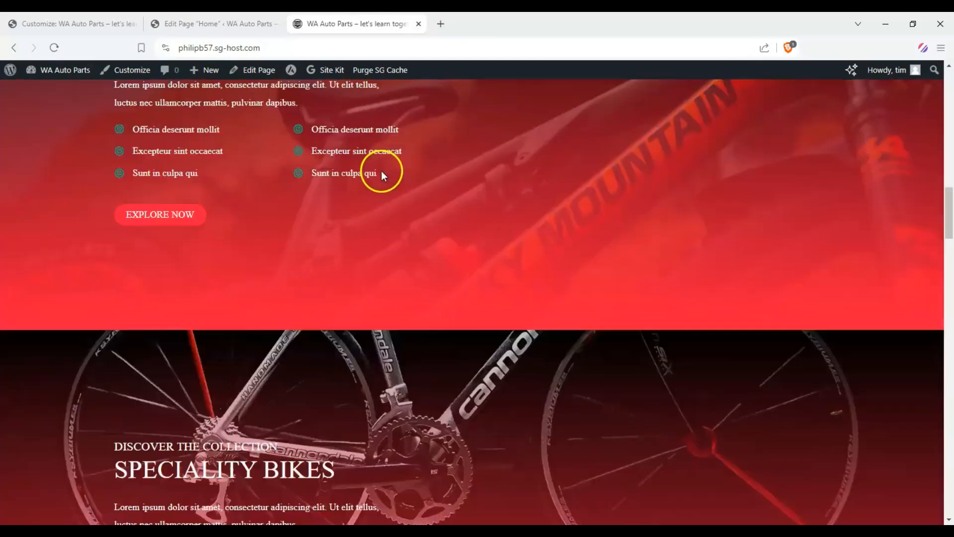
{"action": "scroll", "coordinate": [381, 171], "scroll_direction": "up", "scroll_amount": 20}
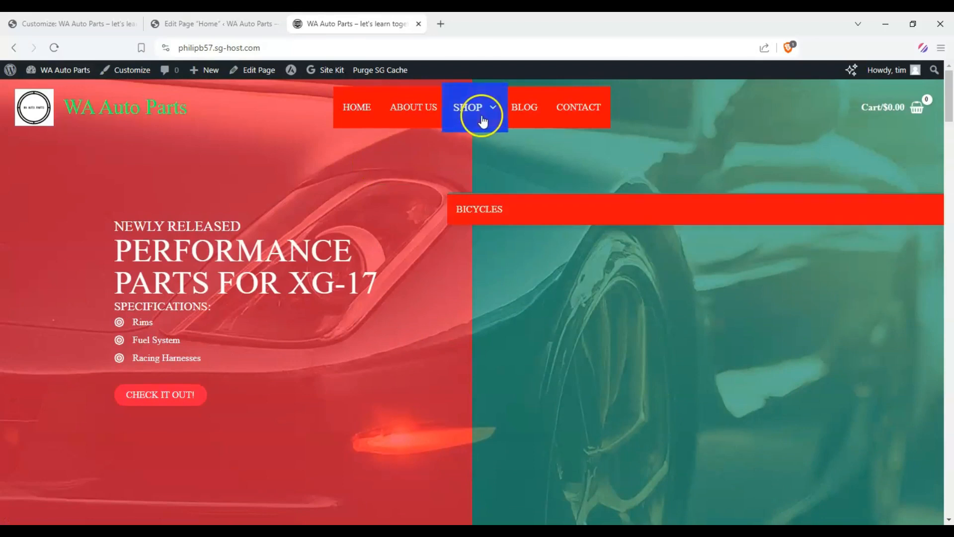
- Open the live Shop page and close the Home page editor's browser tab, returning to the Customizer
{"action": "left_click", "coordinate": [479, 115]}
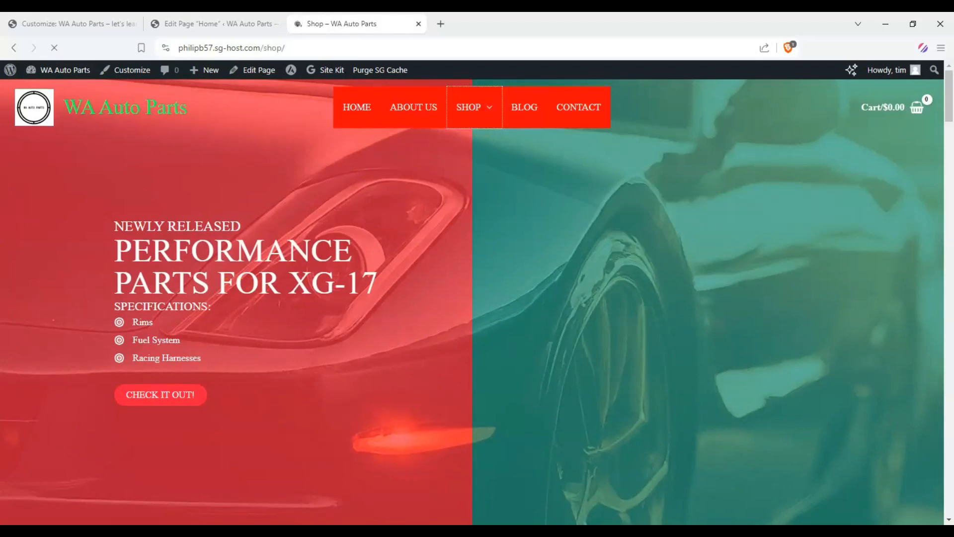
{"action": "left_click", "coordinate": [213, 23]}
{"action": "left_click", "coordinate": [275, 23]}
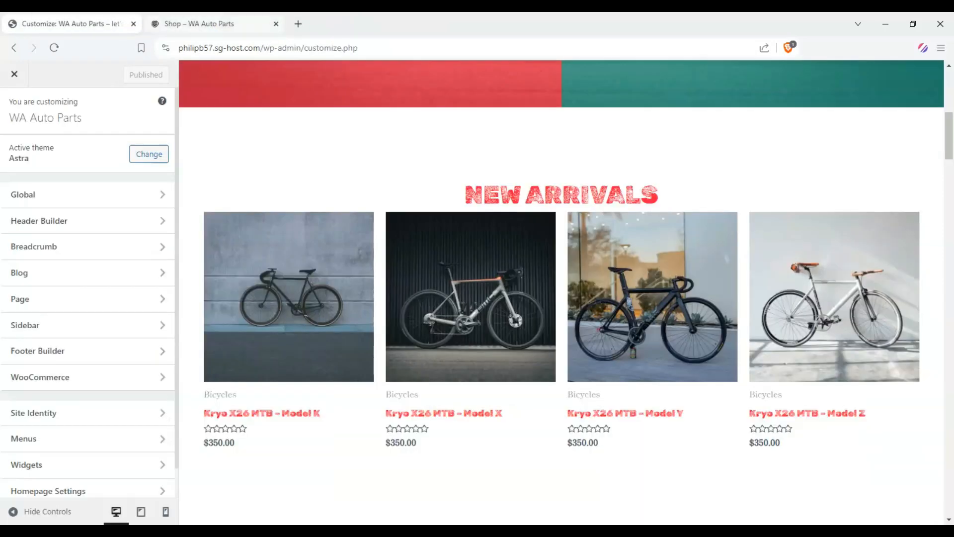
{"action": "left_click", "coordinate": [199, 23]}
{"action": "scroll", "coordinate": [213, 196], "scroll_direction": "down", "scroll_amount": 4}
{"action": "scroll", "coordinate": [213, 196], "scroll_direction": "up", "scroll_amount": 4}
{"action": "left_click", "coordinate": [74, 24]}
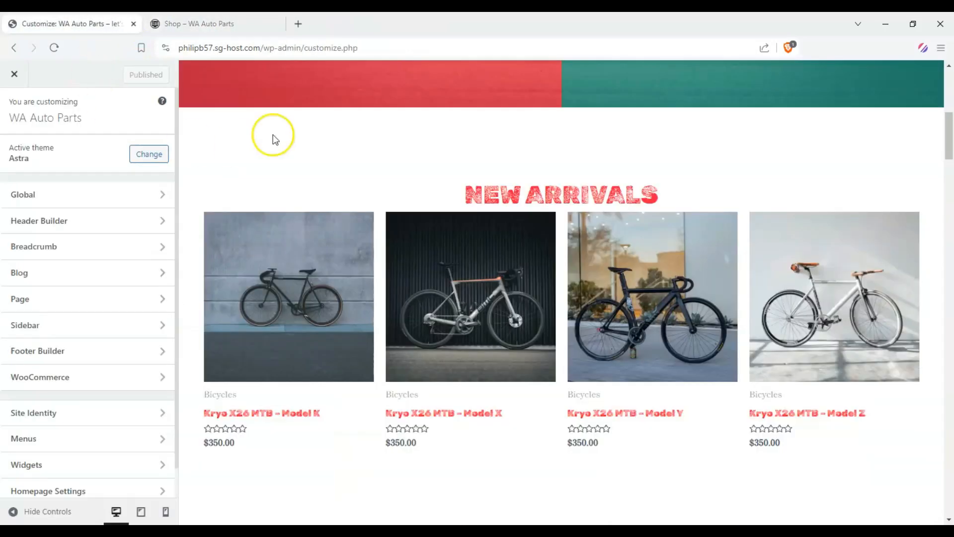
- Look over the General options in the Customizer's WooCommerce settings and return to the WooCommerce section list
{"action": "left_click", "coordinate": [99, 383]}
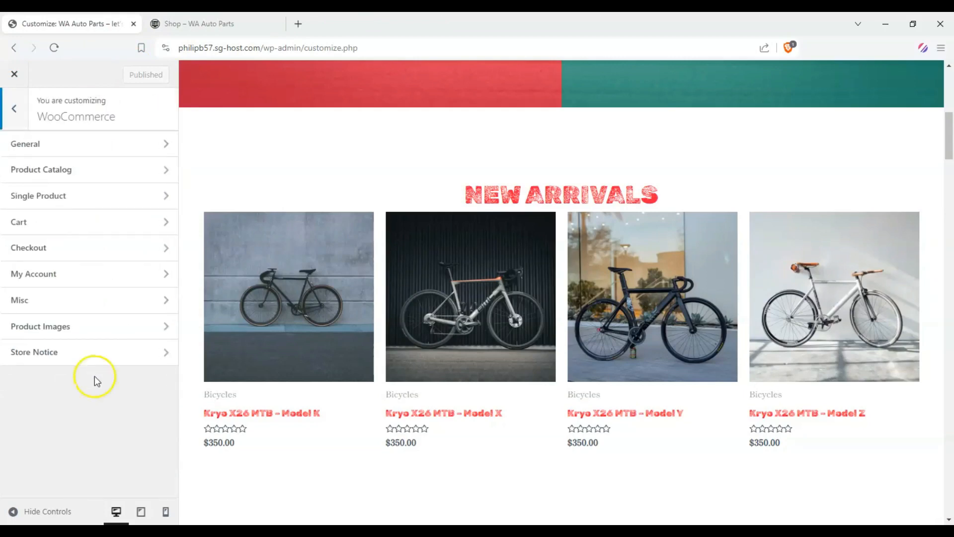
{"action": "left_click", "coordinate": [83, 147]}
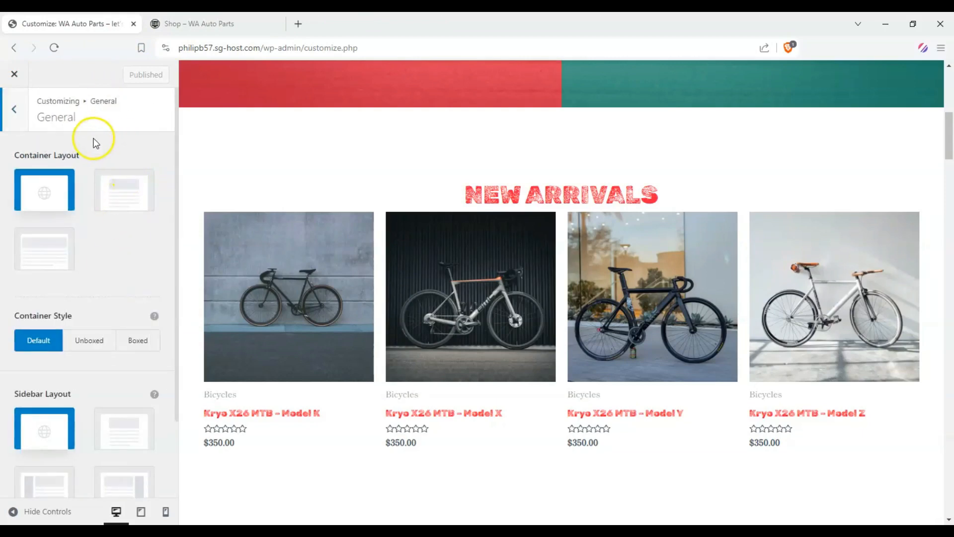
{"action": "scroll", "coordinate": [95, 142], "scroll_direction": "down", "scroll_amount": 2}
{"action": "scroll", "coordinate": [50, 358], "scroll_direction": "up", "scroll_amount": 2}
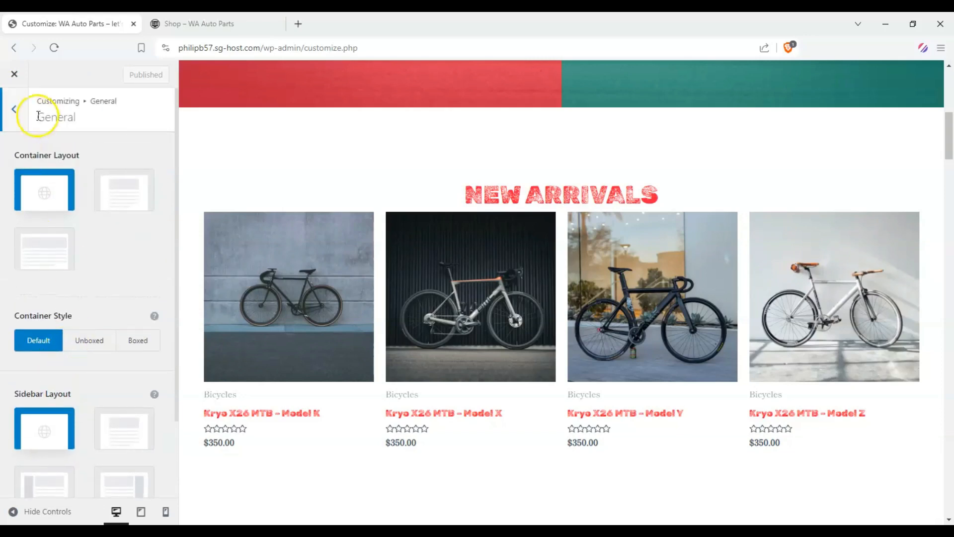
{"action": "left_click", "coordinate": [18, 110]}
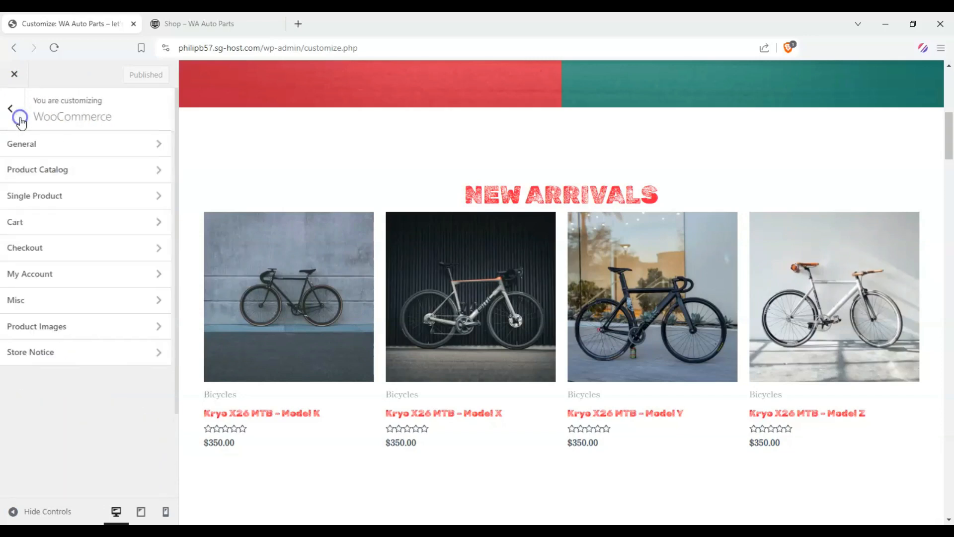
- Open the WooCommerce Product Catalog settings and load the Shop page in the Customizer preview
{"action": "left_click", "coordinate": [83, 171]}
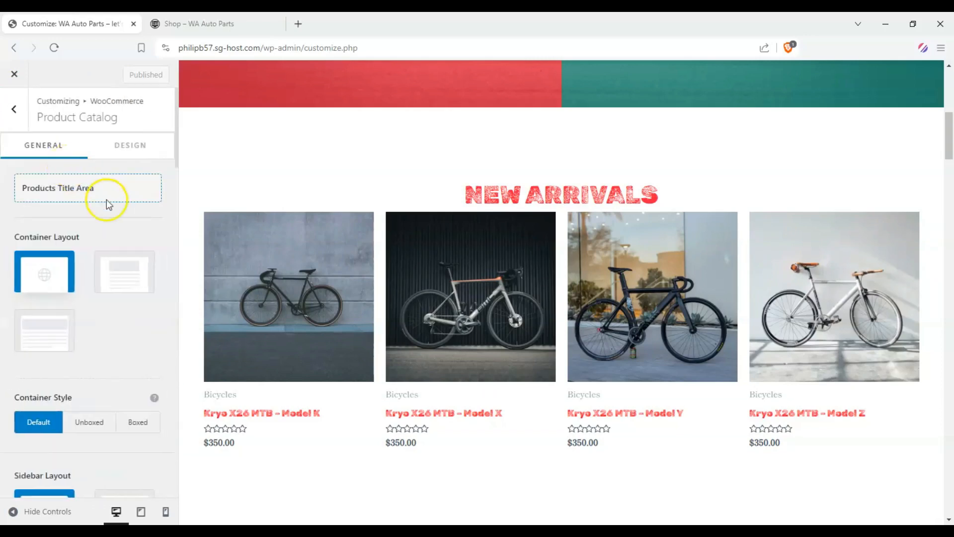
{"action": "scroll", "coordinate": [223, 214], "scroll_direction": "up", "scroll_amount": 8}
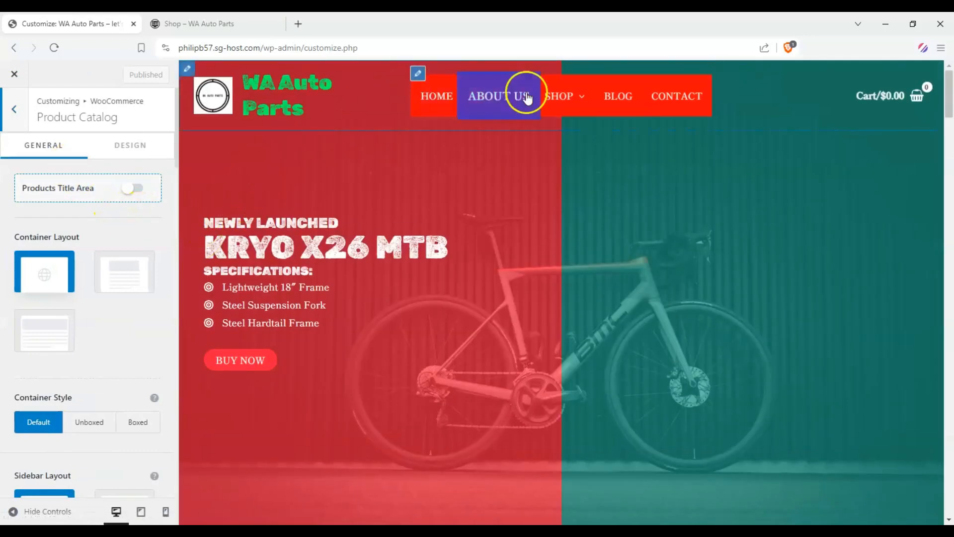
{"action": "left_click", "coordinate": [565, 96]}
{"action": "scroll", "coordinate": [97, 208], "scroll_direction": "down", "scroll_amount": 1}
{"action": "scroll", "coordinate": [98, 208], "scroll_direction": "down", "scroll_amount": 4}
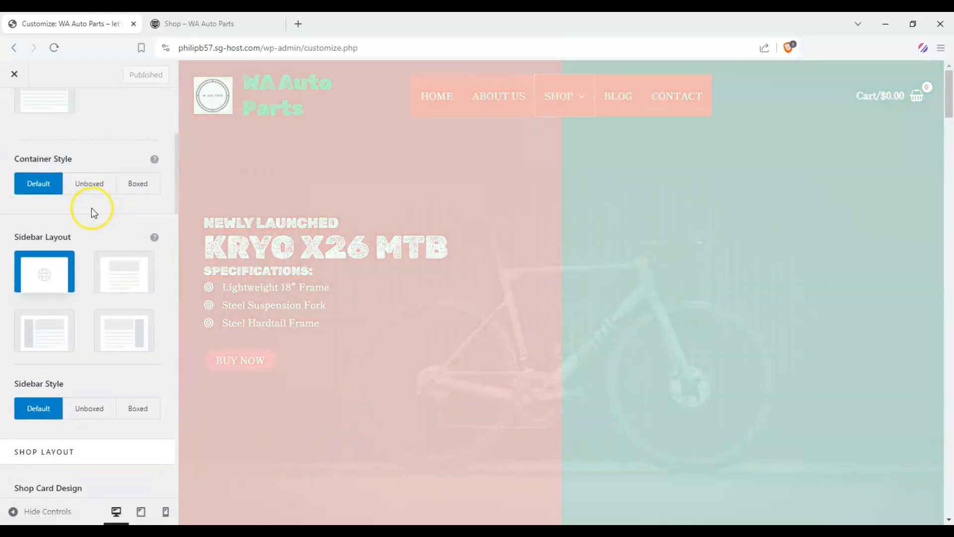
{"action": "scroll", "coordinate": [91, 207], "scroll_direction": "up", "scroll_amount": 5}
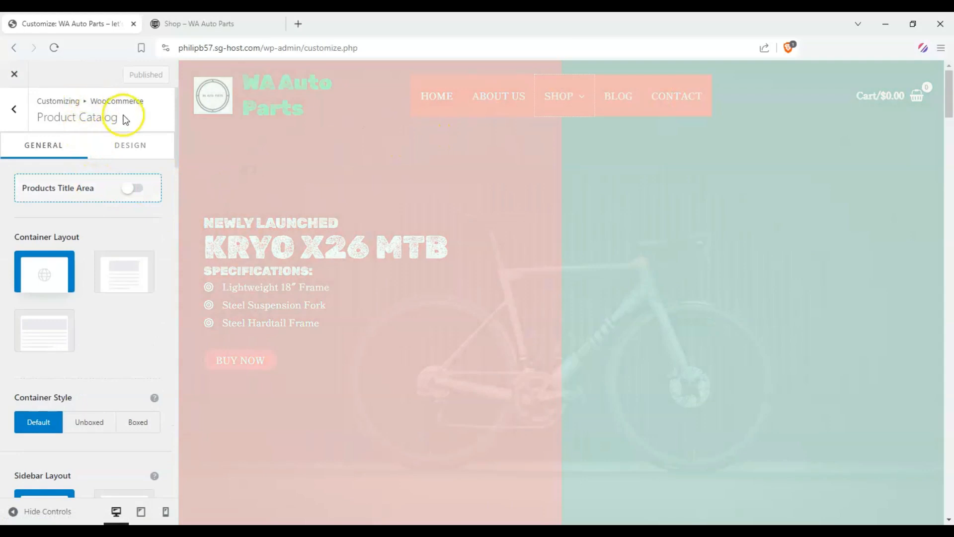
{"action": "left_click_drag", "start_coordinate": [119, 118], "coordinate": [56, 119]}
{"action": "left_click", "coordinate": [386, 227]}
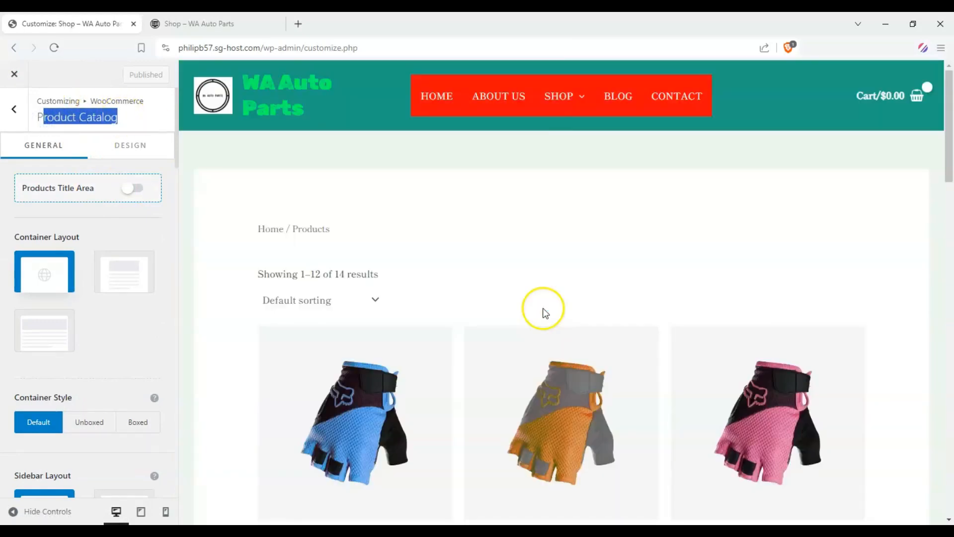
- Set the product catalog's container layout to Full Width after trying the normal layout, and inspect the Shop preview
{"action": "left_click", "coordinate": [130, 282]}
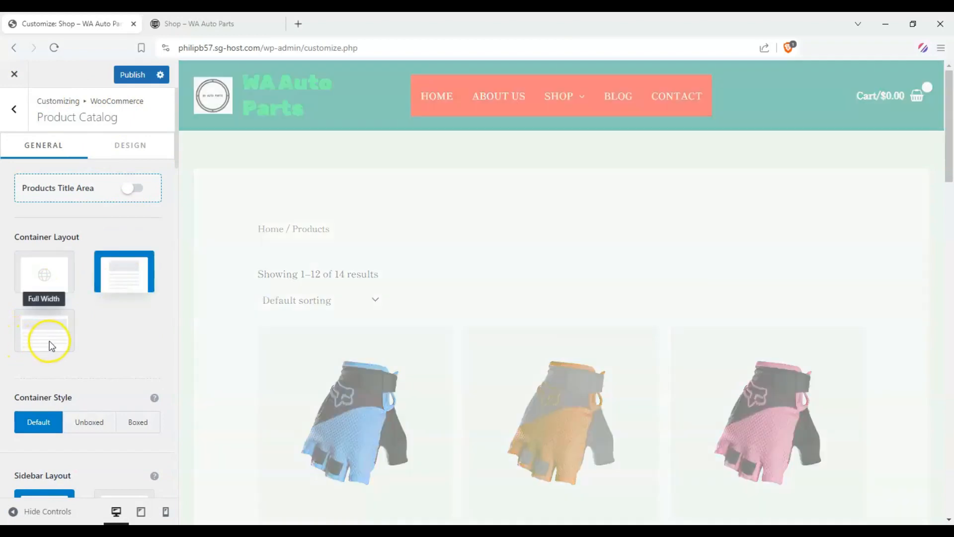
{"action": "left_click", "coordinate": [47, 336]}
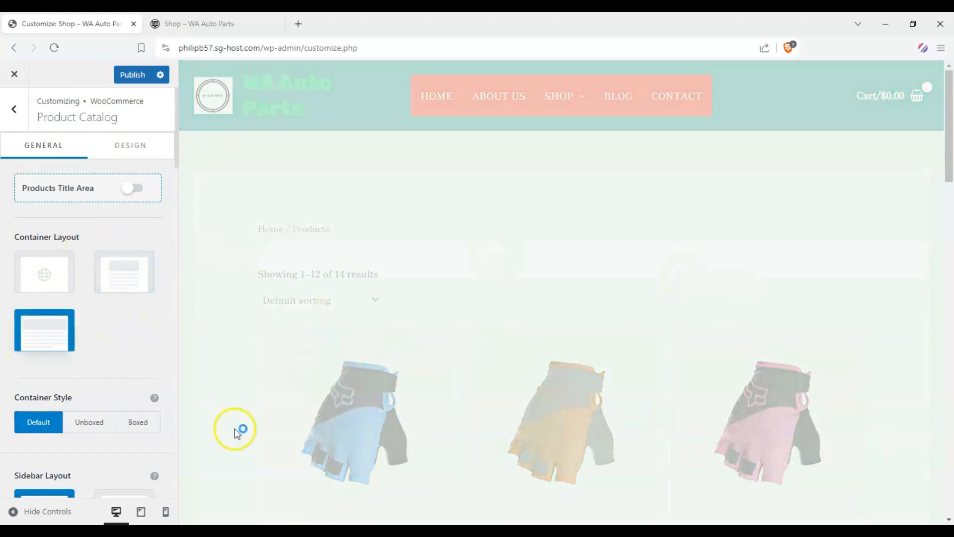
{"action": "scroll", "coordinate": [307, 288], "scroll_direction": "down", "scroll_amount": 2}
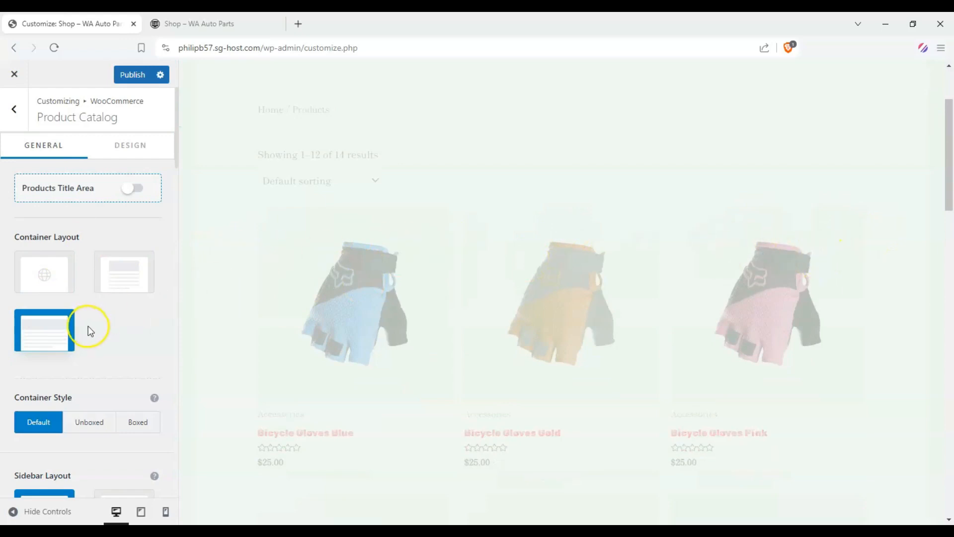
{"action": "scroll", "coordinate": [111, 273], "scroll_direction": "down", "scroll_amount": 3}
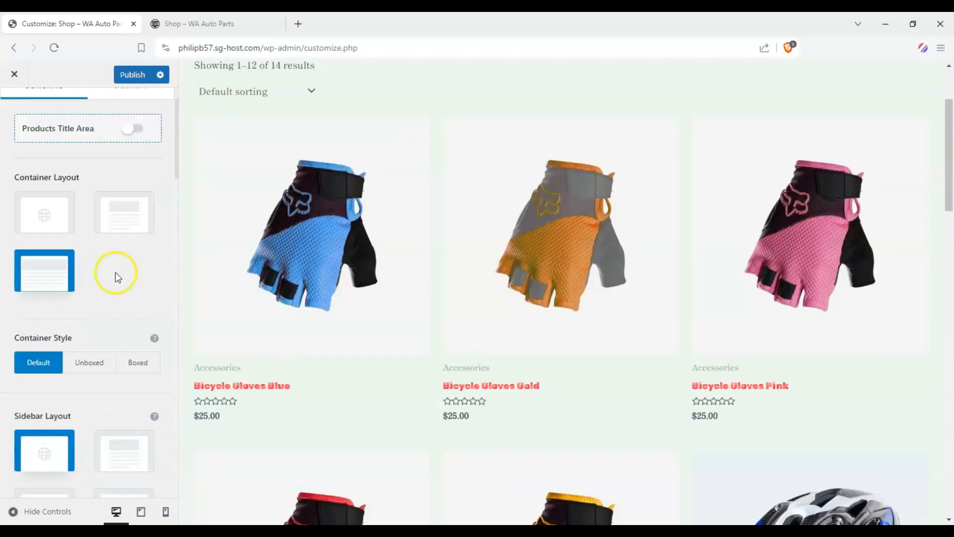
{"action": "scroll", "coordinate": [91, 276], "scroll_direction": "down", "scroll_amount": 3}
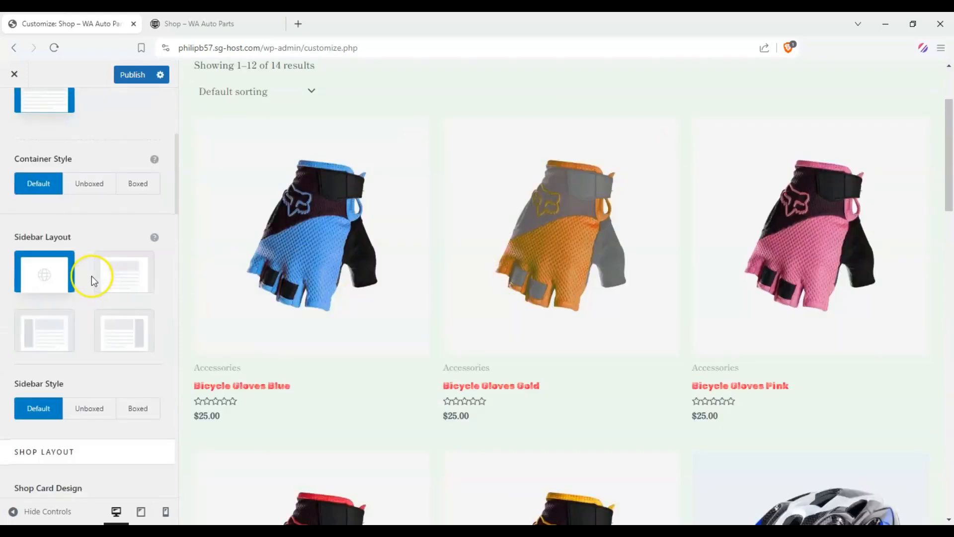
- Try the left sidebar layout for the product catalog, inspect the Shop preview, and restore the default sidebar layout
{"action": "left_click", "coordinate": [59, 337]}
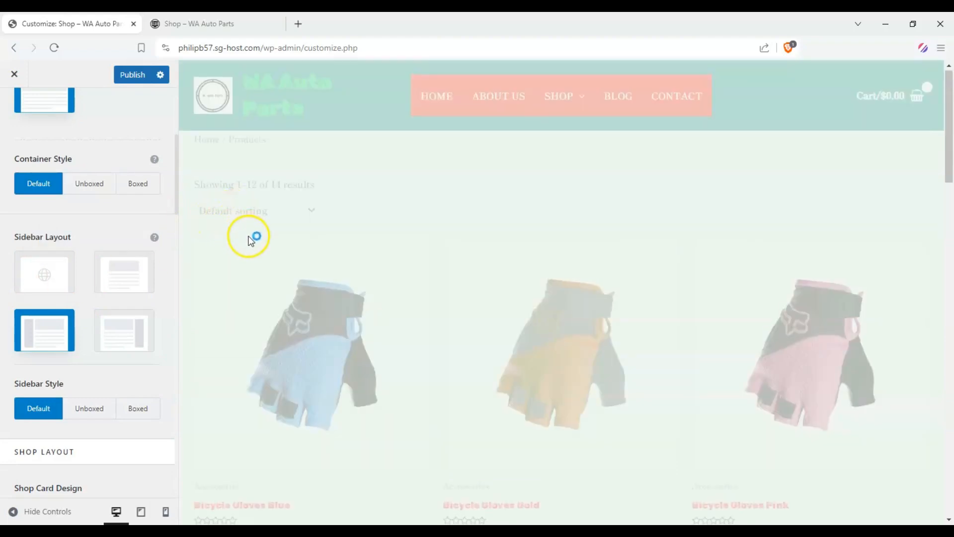
{"action": "scroll", "coordinate": [275, 279], "scroll_direction": "down", "scroll_amount": 10}
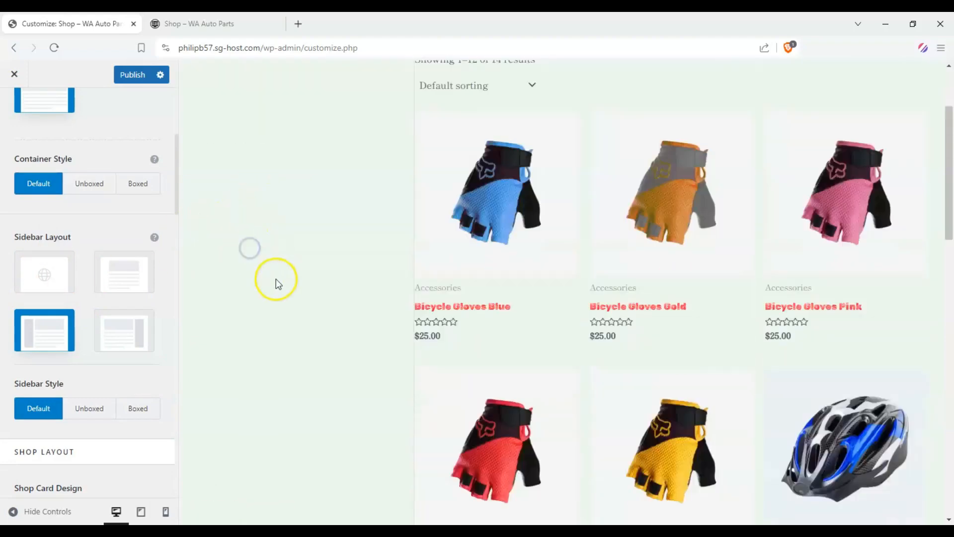
{"action": "scroll", "coordinate": [278, 282], "scroll_direction": "up", "scroll_amount": 10}
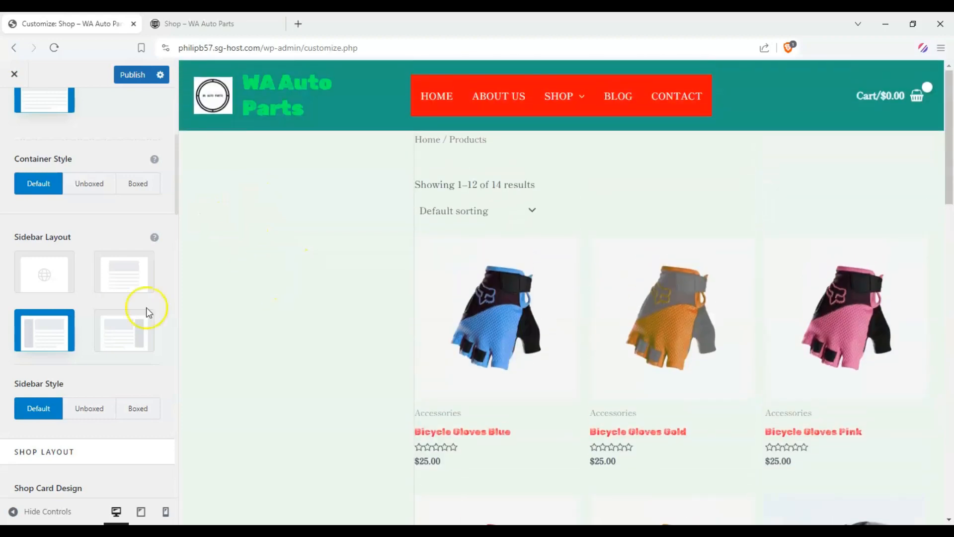
{"action": "left_click", "coordinate": [59, 285]}
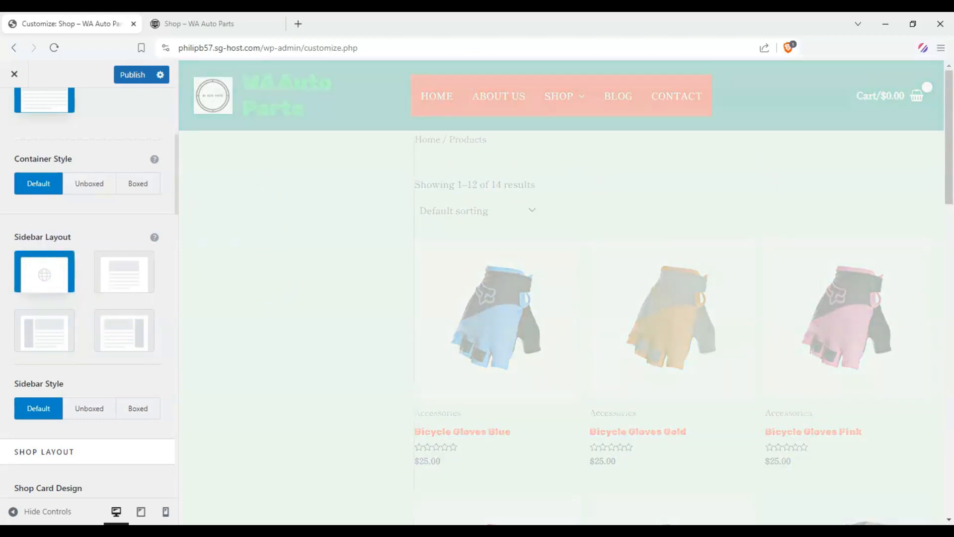
- Set the Shop Card Design to Design 3 after trying the first design, and reload the Shop page in the preview
{"action": "scroll", "coordinate": [49, 298], "scroll_direction": "down", "scroll_amount": 5}
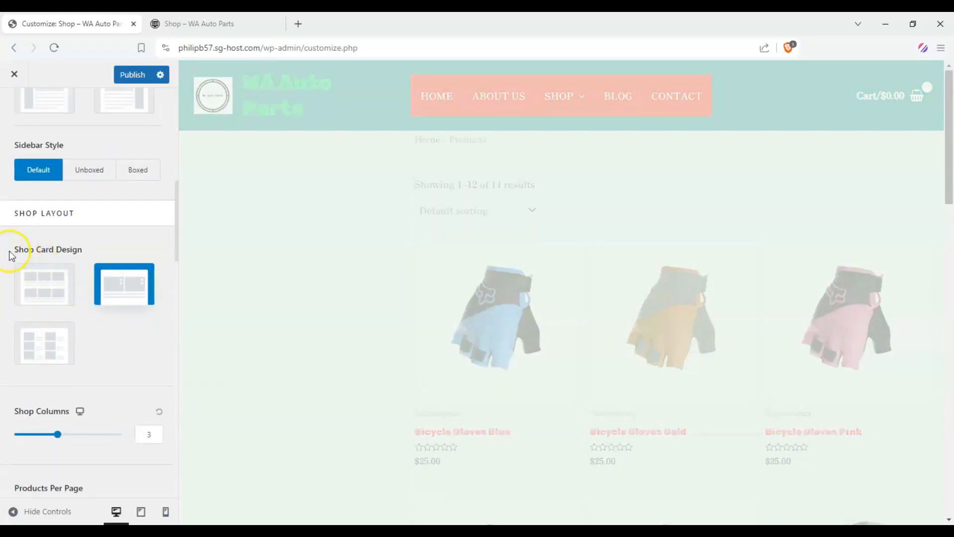
{"action": "left_click_drag", "start_coordinate": [9, 251], "coordinate": [113, 254]}
{"action": "left_click", "coordinate": [114, 254]}
{"action": "left_click", "coordinate": [105, 283]}
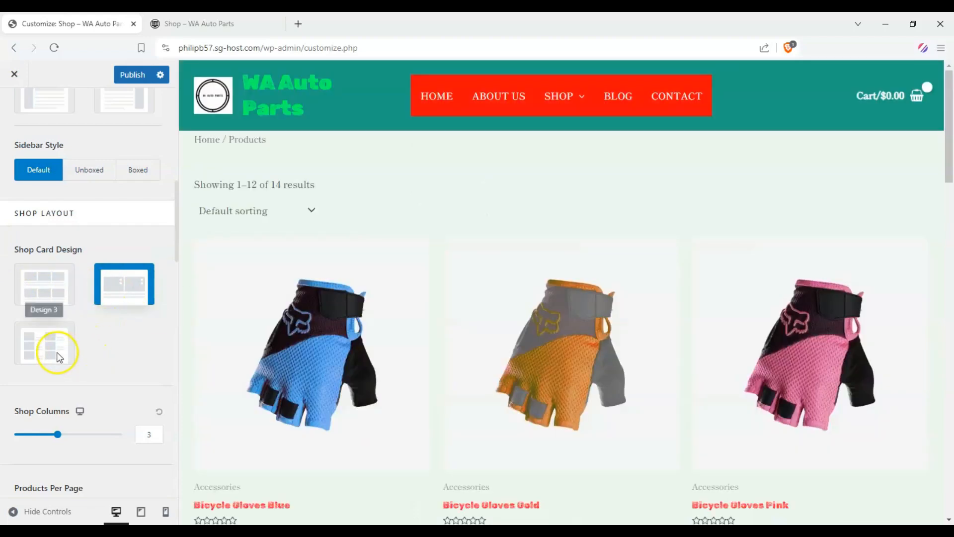
{"action": "left_click", "coordinate": [45, 278]}
{"action": "scroll", "coordinate": [212, 338], "scroll_direction": "down", "scroll_amount": 2}
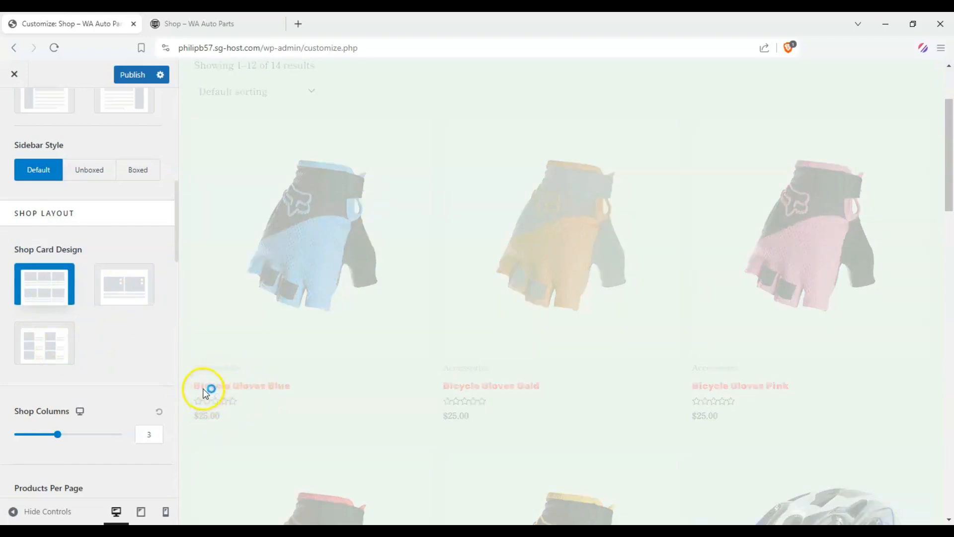
{"action": "scroll", "coordinate": [362, 419], "scroll_direction": "down", "scroll_amount": 3}
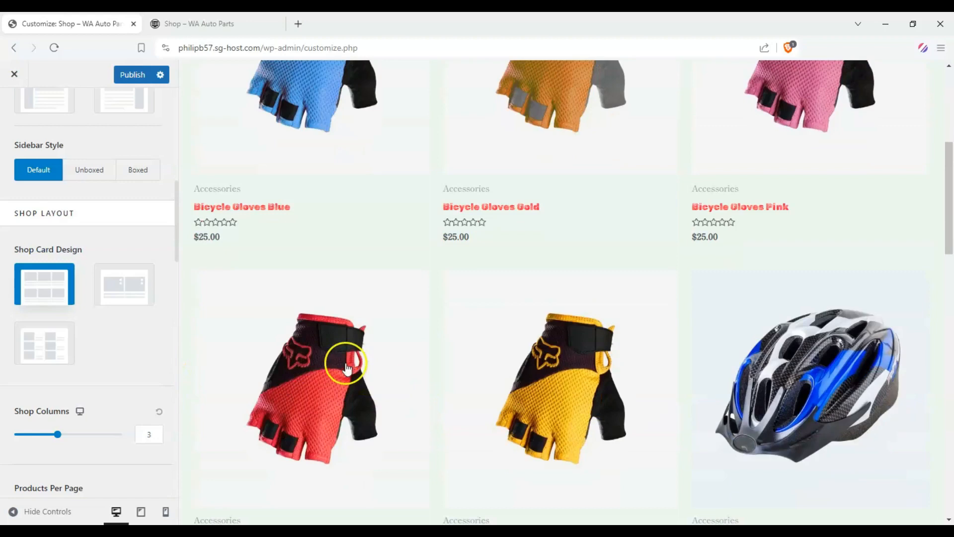
{"action": "left_click", "coordinate": [44, 333]}
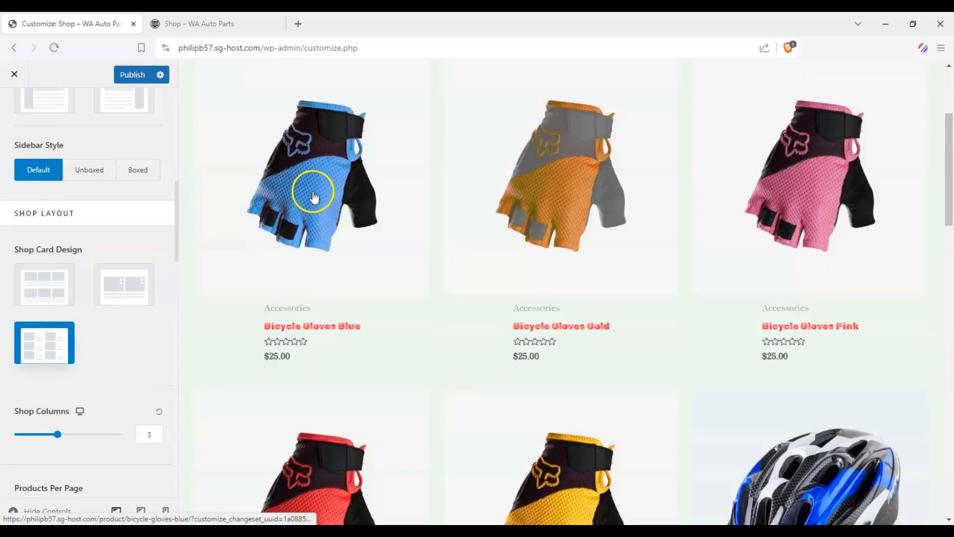
{"action": "scroll", "coordinate": [316, 197], "scroll_direction": "up", "scroll_amount": 1}
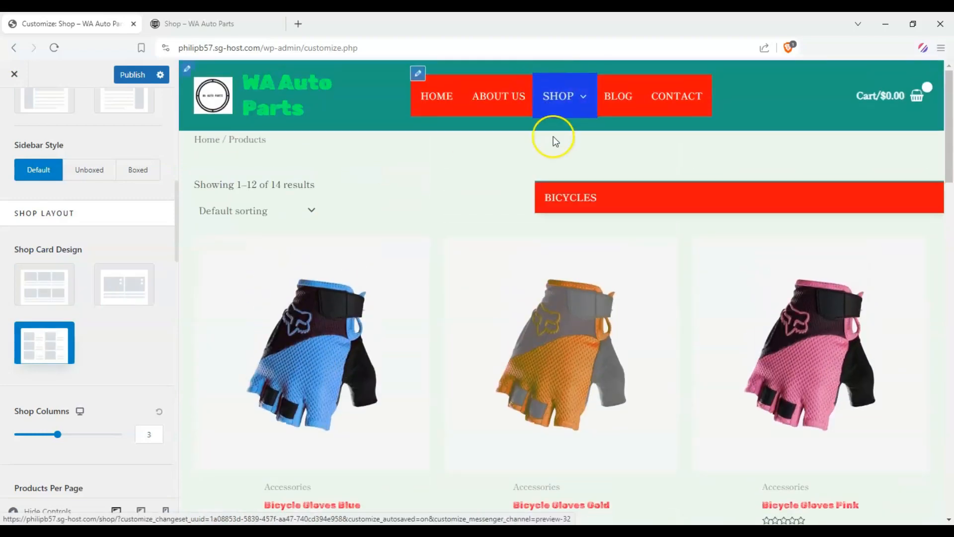
{"action": "left_click", "coordinate": [558, 85]}
{"action": "scroll", "coordinate": [304, 206], "scroll_direction": "down", "scroll_amount": 3}
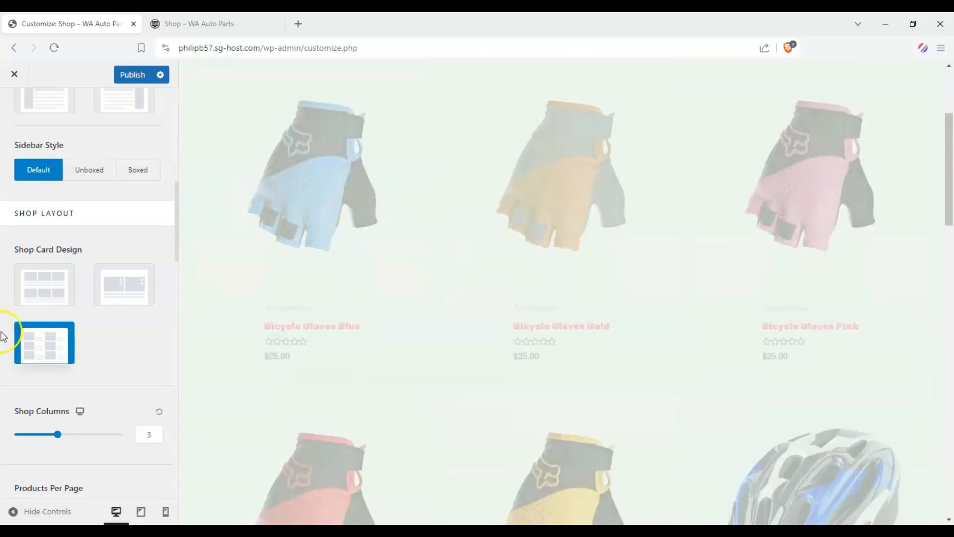
- Set the Shop Columns to 2 and the Products Per Page to 6
{"action": "scroll", "coordinate": [4, 336], "scroll_direction": "down", "scroll_amount": 1}
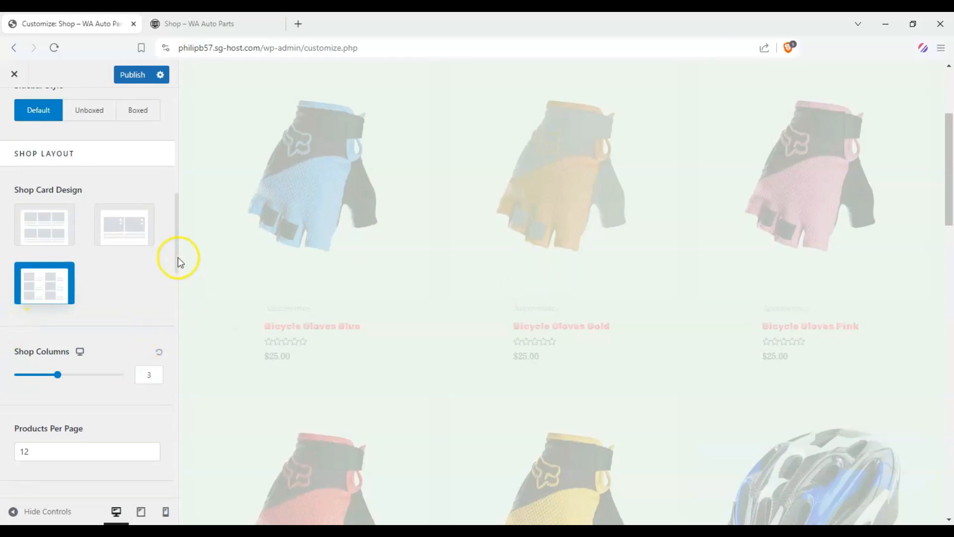
{"action": "left_click_drag", "start_coordinate": [178, 257], "coordinate": [180, 266]}
{"action": "scroll", "coordinate": [134, 294], "scroll_direction": "down", "scroll_amount": 1}
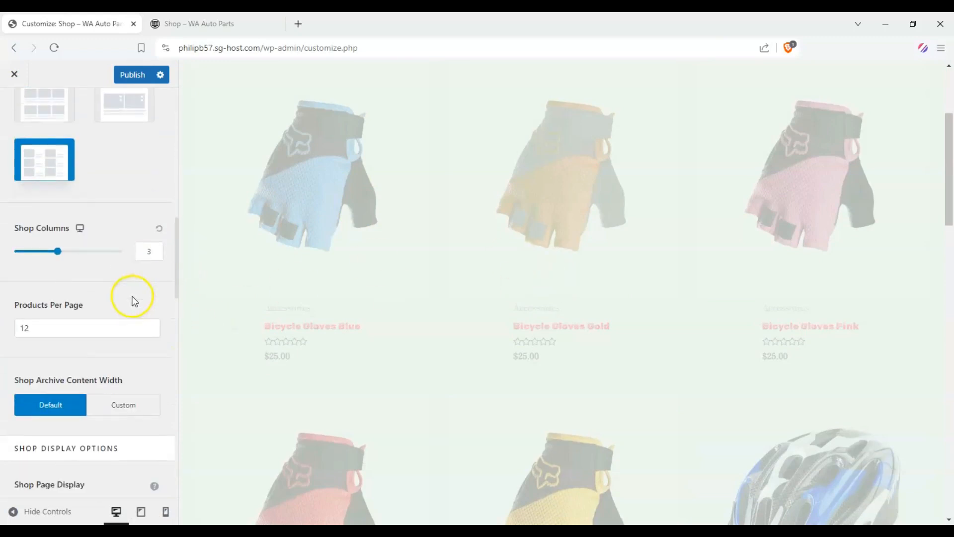
{"action": "scroll", "coordinate": [94, 279], "scroll_direction": "up", "scroll_amount": 2}
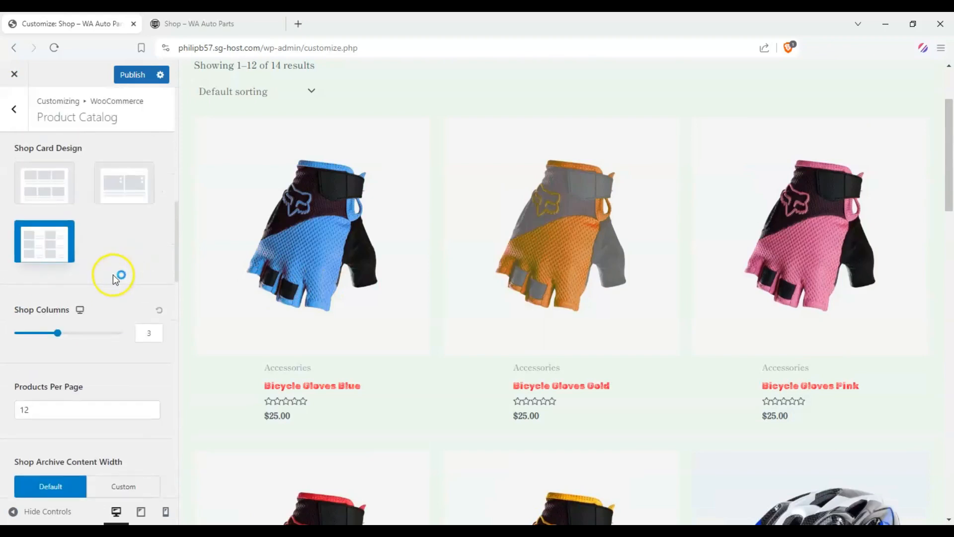
{"action": "type", "text": "2"}
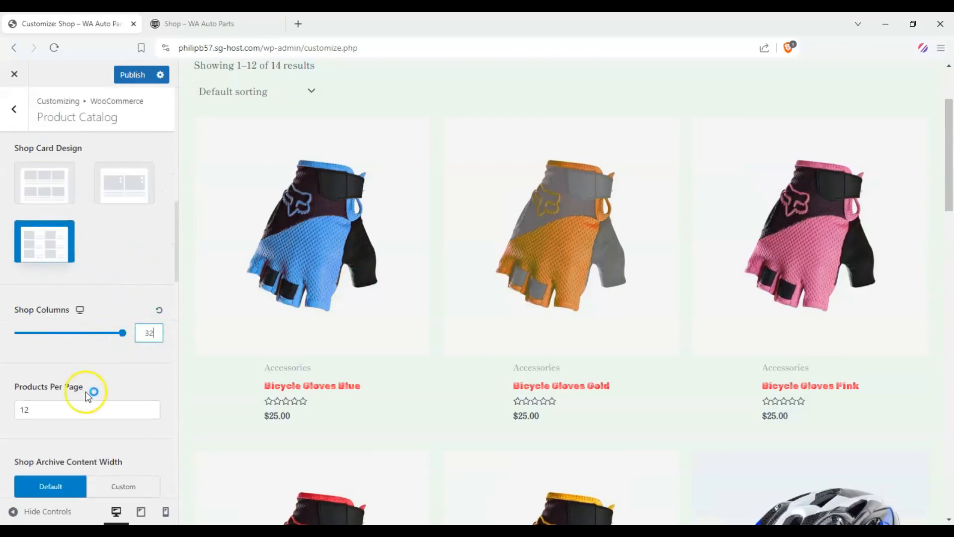
{"action": "left_click", "coordinate": [38, 412]}
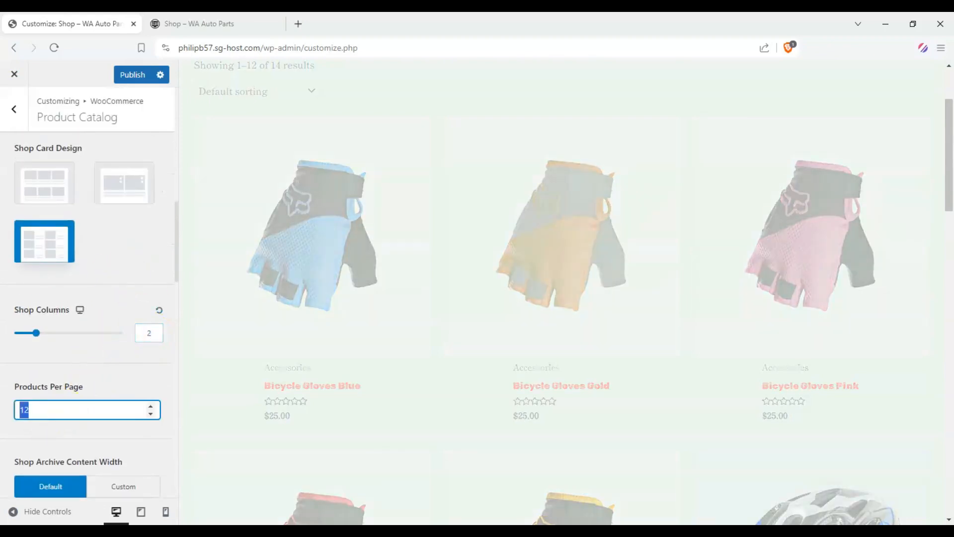
{"action": "key", "text": "Tab"}
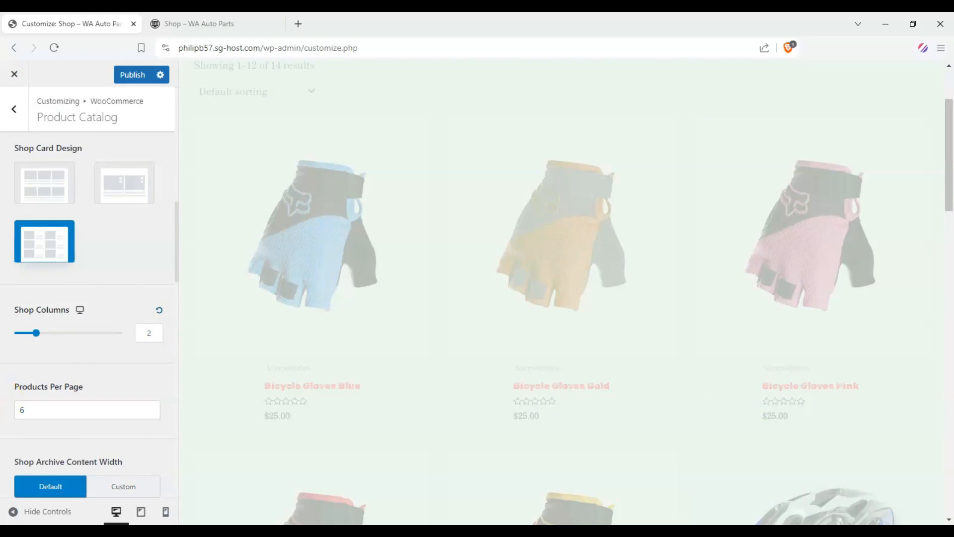
- Examine the Shop preview from header to footer, checking the product columns and the pagination
{"action": "scroll", "coordinate": [6, 167], "scroll_direction": "up", "scroll_amount": 1}
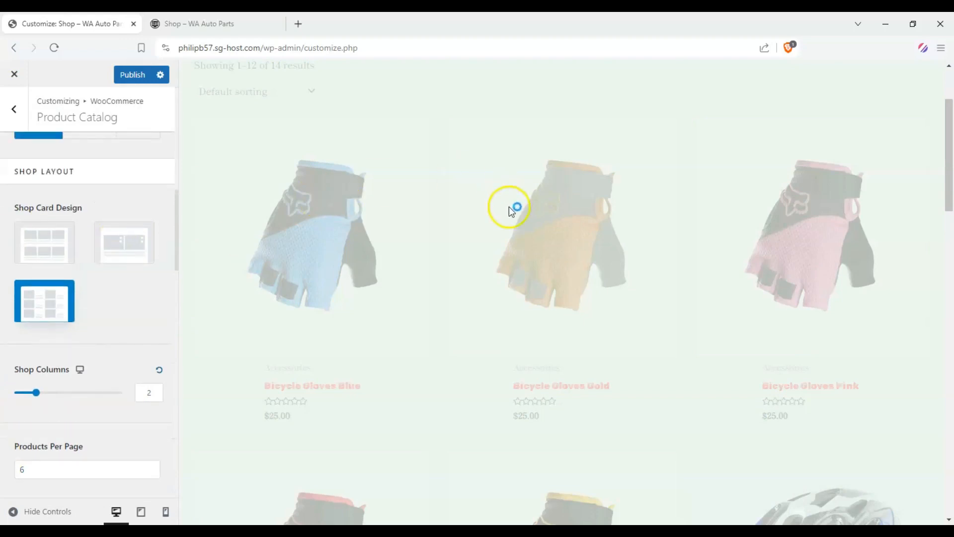
{"action": "scroll", "coordinate": [492, 218], "scroll_direction": "up", "scroll_amount": 1}
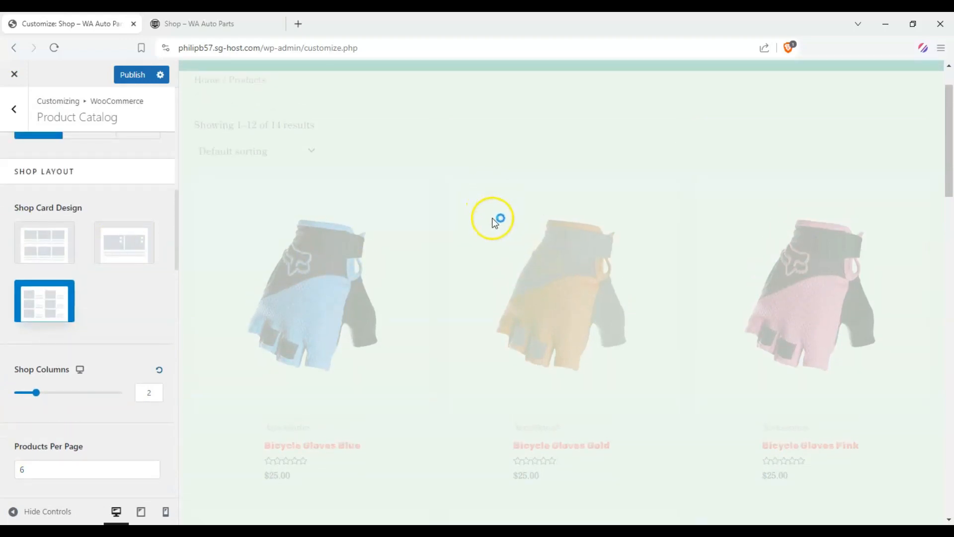
{"action": "scroll", "coordinate": [279, 149], "scroll_direction": "down", "scroll_amount": 12}
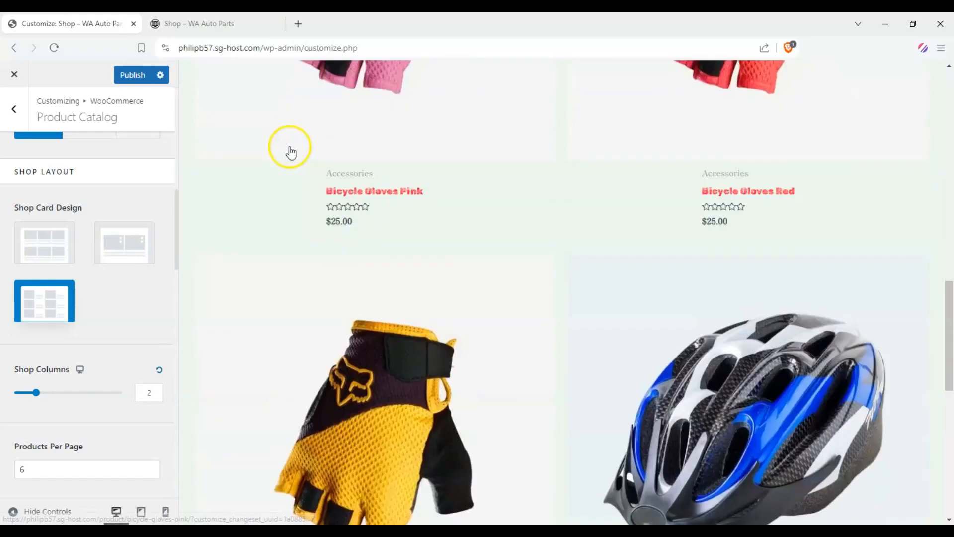
{"action": "scroll", "coordinate": [293, 149], "scroll_direction": "down", "scroll_amount": 9}
{"action": "scroll", "coordinate": [296, 164], "scroll_direction": "up", "scroll_amount": 11}
{"action": "scroll", "coordinate": [297, 179], "scroll_direction": "down", "scroll_amount": 10}
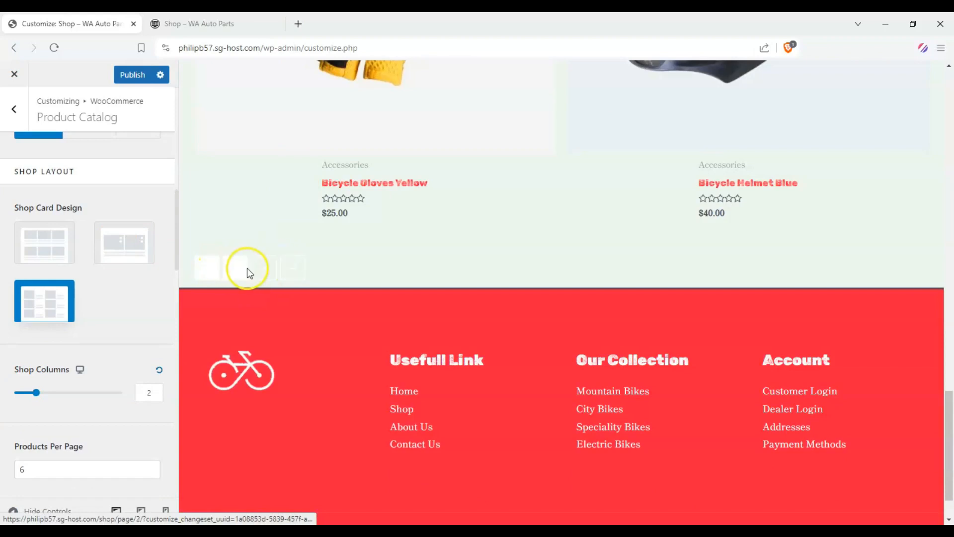
{"action": "scroll", "coordinate": [348, 248], "scroll_direction": "up", "scroll_amount": 15}
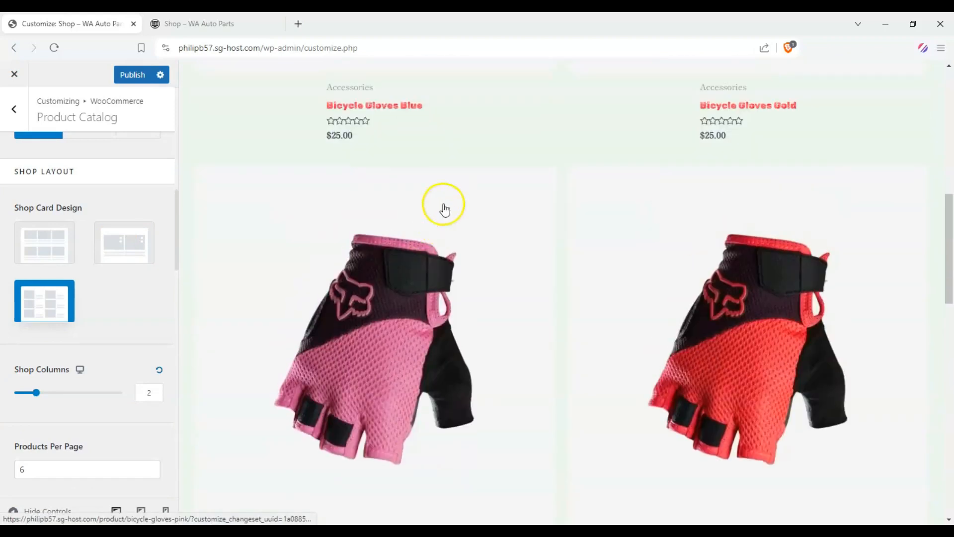
{"action": "scroll", "coordinate": [408, 207], "scroll_direction": "up", "scroll_amount": 10}
- Try the Shop Page Display option Show categories and inspect the category cards in the preview
{"action": "scroll", "coordinate": [35, 276], "scroll_direction": "down", "scroll_amount": 3}
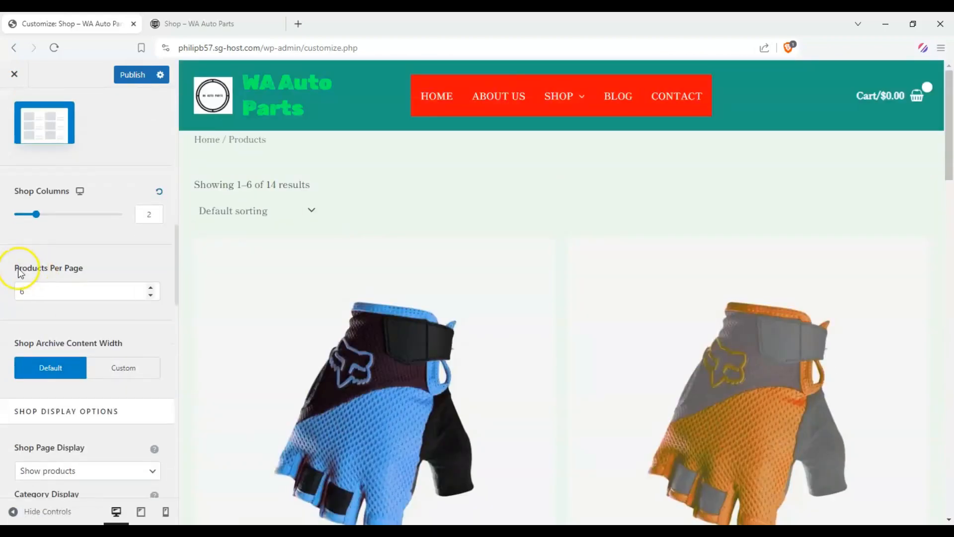
{"action": "scroll", "coordinate": [20, 272], "scroll_direction": "down", "scroll_amount": 5}
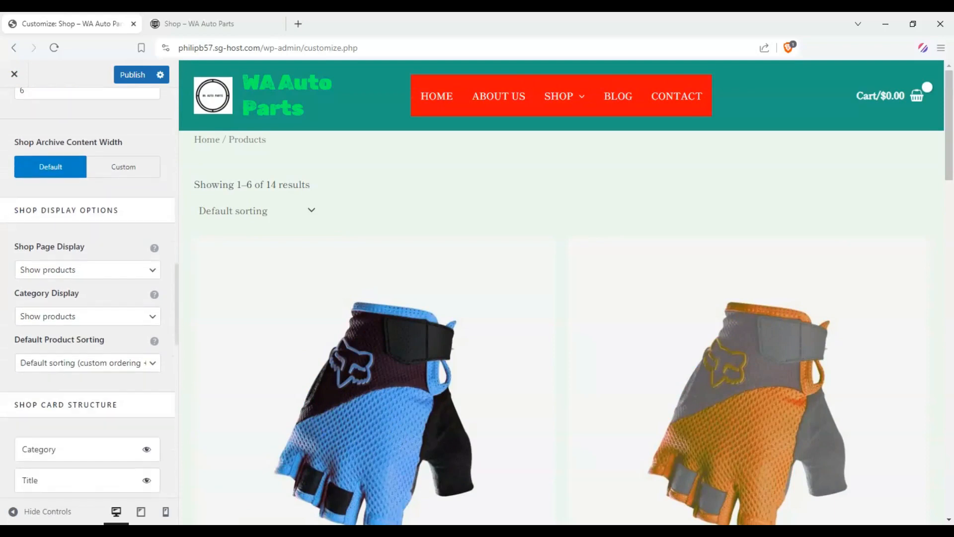
{"action": "scroll", "coordinate": [6, 266], "scroll_direction": "down", "scroll_amount": 1}
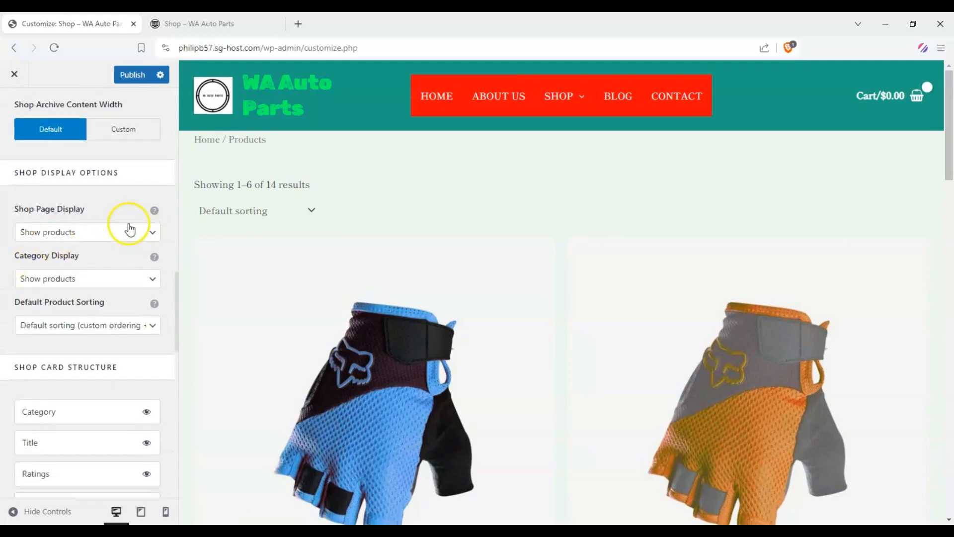
{"action": "left_click", "coordinate": [127, 232]}
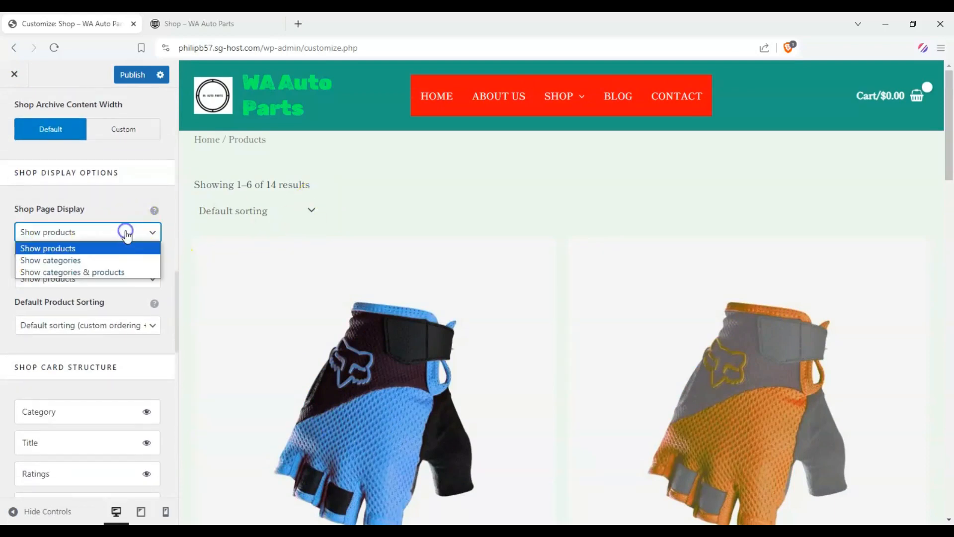
{"action": "left_click", "coordinate": [126, 231]}
{"action": "left_click", "coordinate": [135, 239]}
{"action": "left_click", "coordinate": [127, 259]}
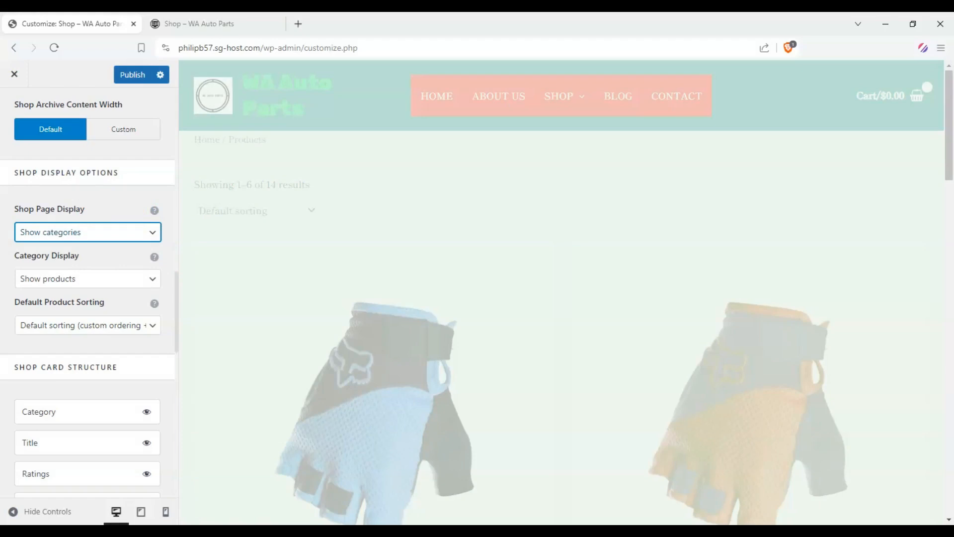
{"action": "scroll", "coordinate": [447, 284], "scroll_direction": "down", "scroll_amount": 3}
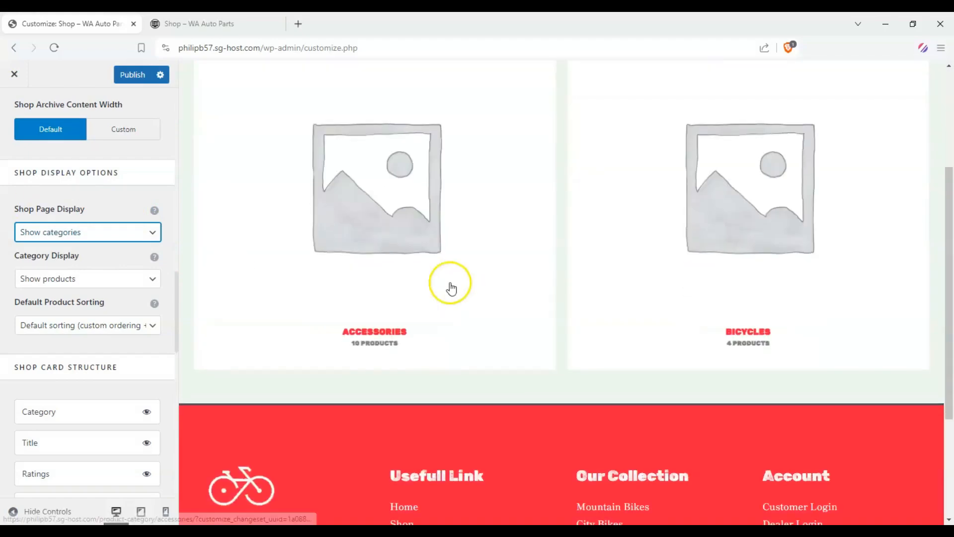
- Set the Shop Page Display to Show categories & products and inspect the Shop preview
{"action": "left_click", "coordinate": [137, 232]}
{"action": "left_click", "coordinate": [100, 272]}
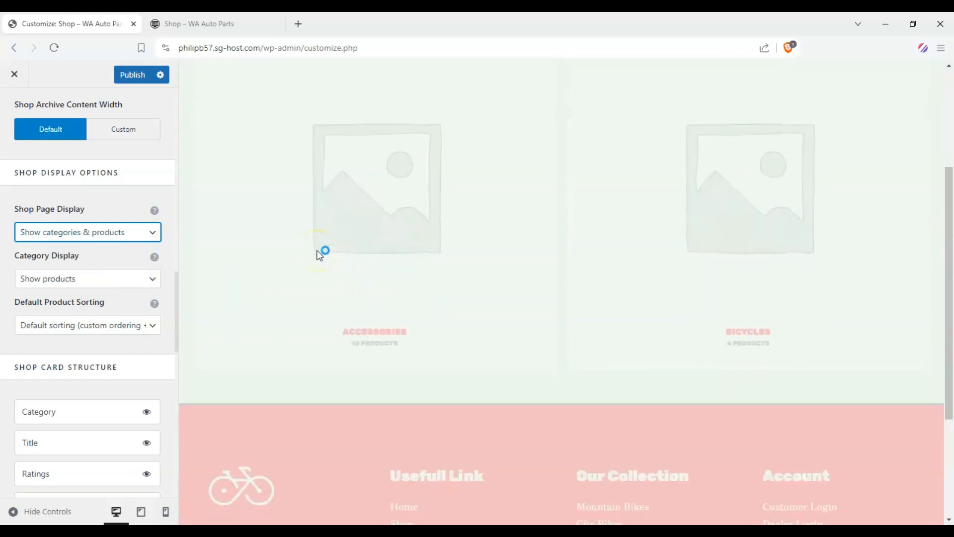
{"action": "scroll", "coordinate": [318, 253], "scroll_direction": "down", "scroll_amount": 8}
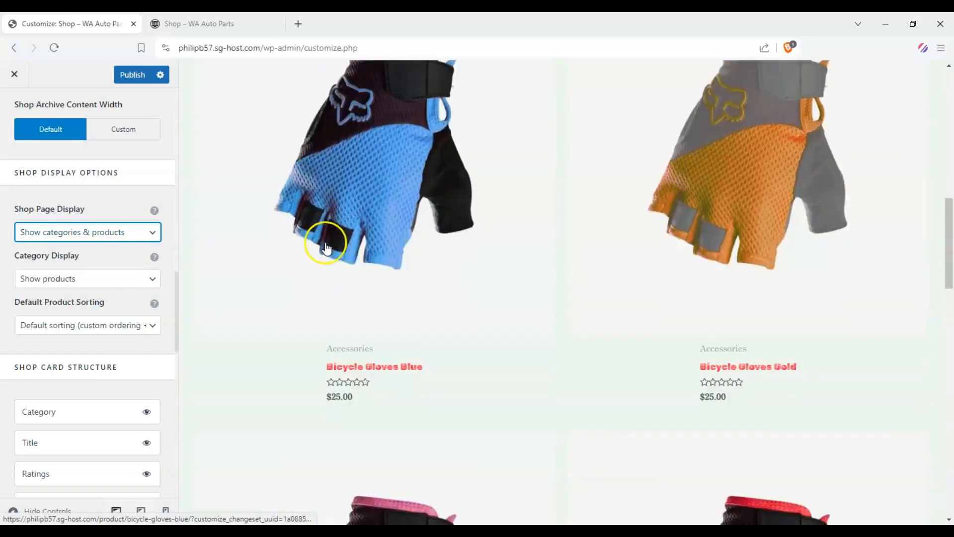
{"action": "scroll", "coordinate": [326, 243], "scroll_direction": "up", "scroll_amount": 5}
{"action": "scroll", "coordinate": [484, 266], "scroll_direction": "up", "scroll_amount": 1}
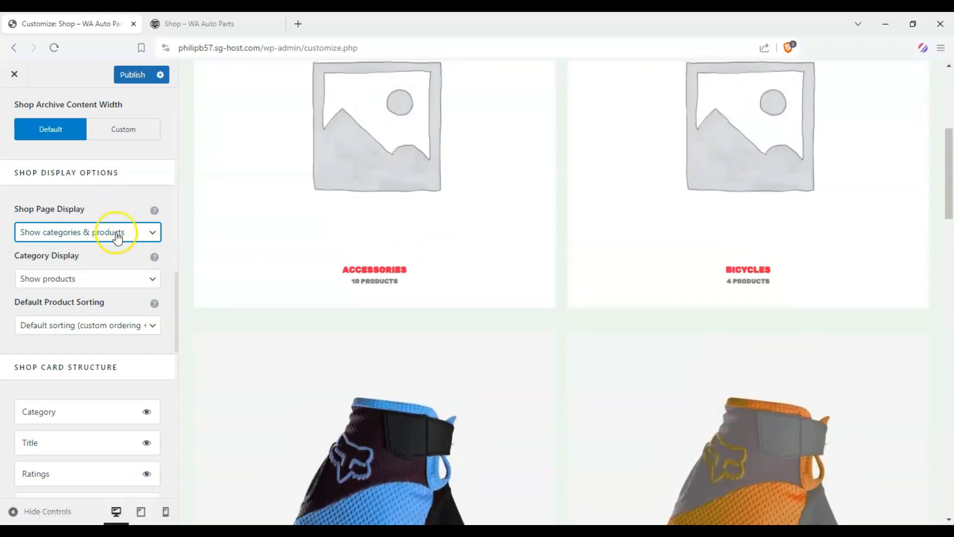
- Review the Category Display options, keeping Show products, and set the Default Product Sorting to Popularity (sales)
{"action": "left_click", "coordinate": [109, 281]}
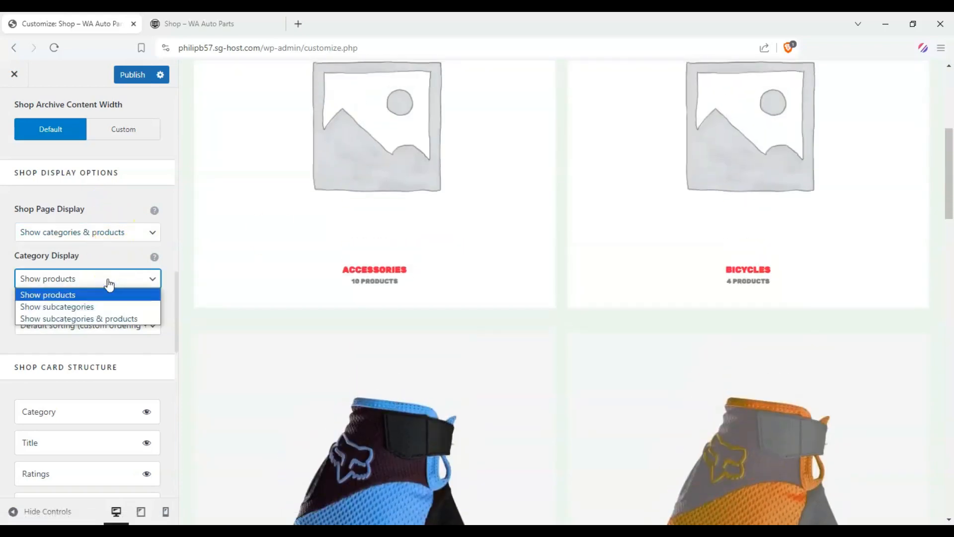
{"action": "left_click", "coordinate": [10, 264]}
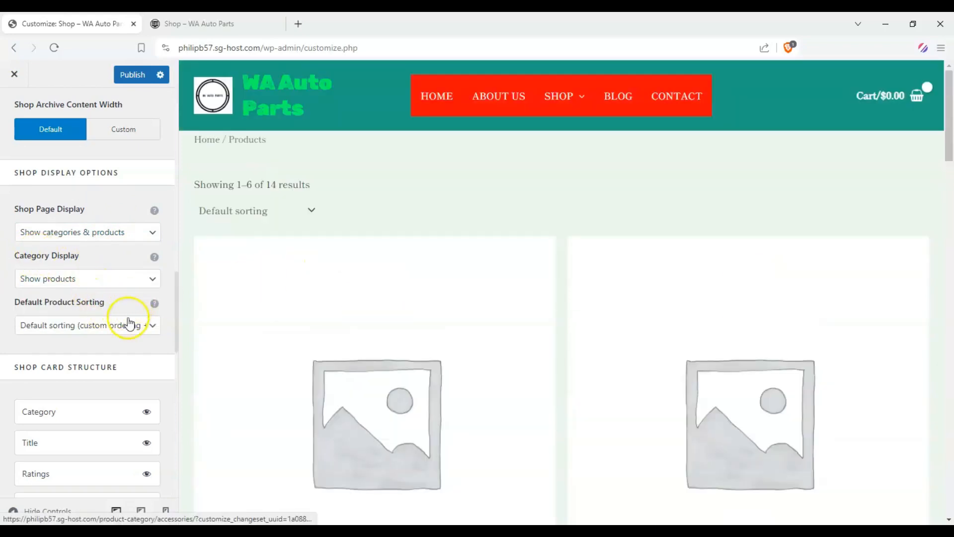
{"action": "left_click", "coordinate": [129, 324]}
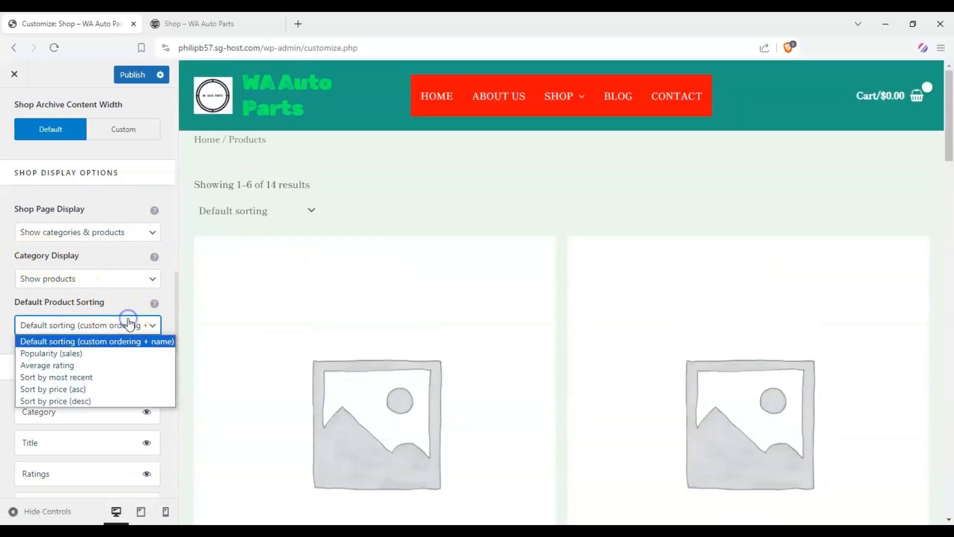
{"action": "left_click", "coordinate": [125, 351]}
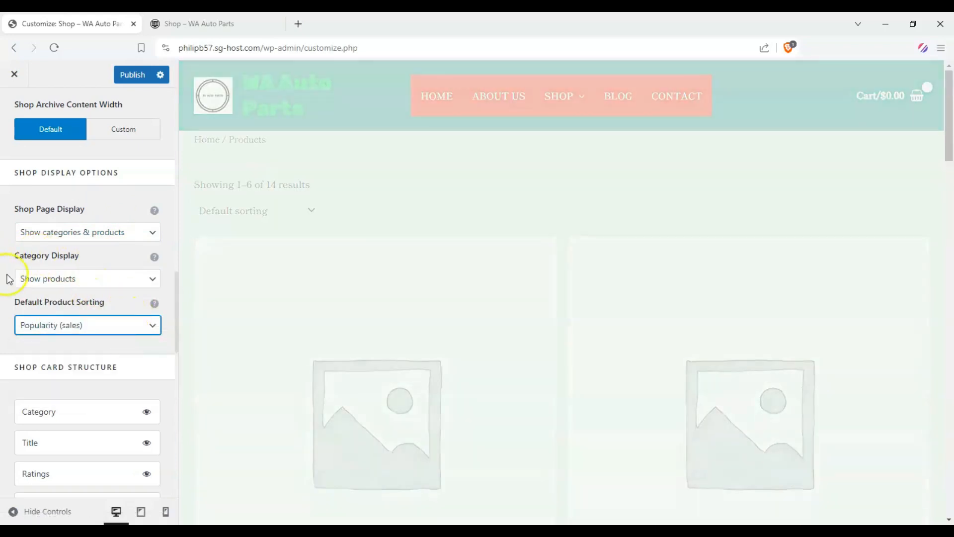
- Review the Default Product Sorting options, keeping Popularity (sales), and inspect the product cards in the Shop preview
{"action": "left_click", "coordinate": [84, 324]}
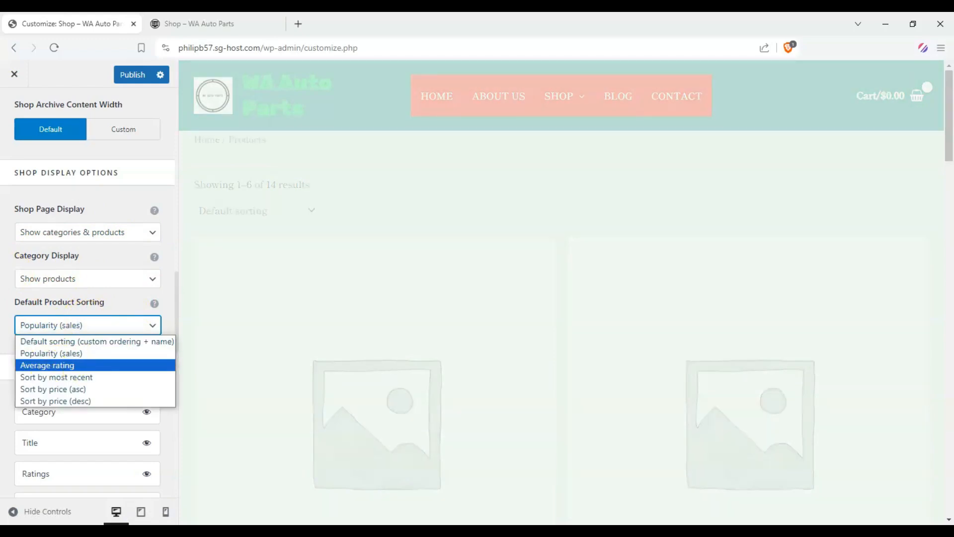
{"action": "left_click", "coordinate": [299, 273]}
{"action": "scroll", "coordinate": [389, 257], "scroll_direction": "down", "scroll_amount": 1}
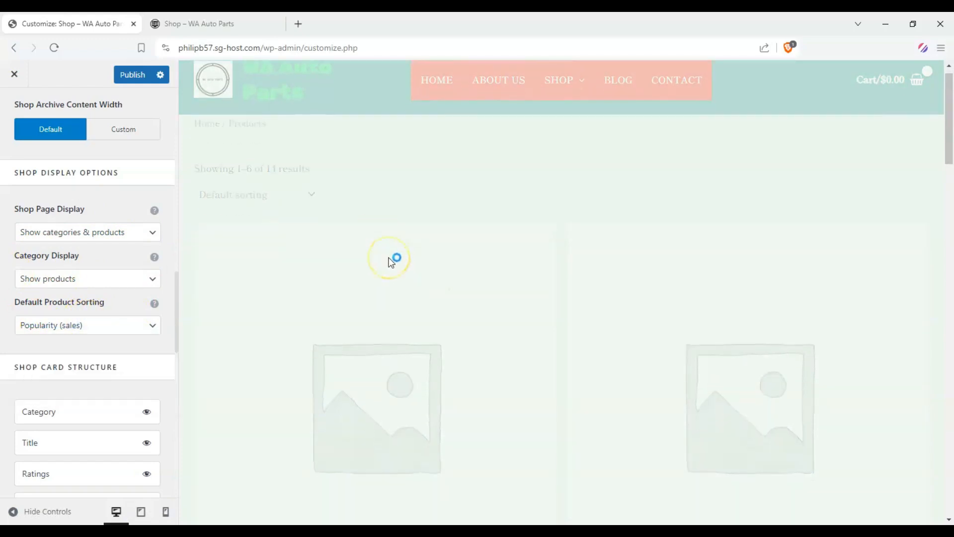
{"action": "scroll", "coordinate": [368, 249], "scroll_direction": "down", "scroll_amount": 8}
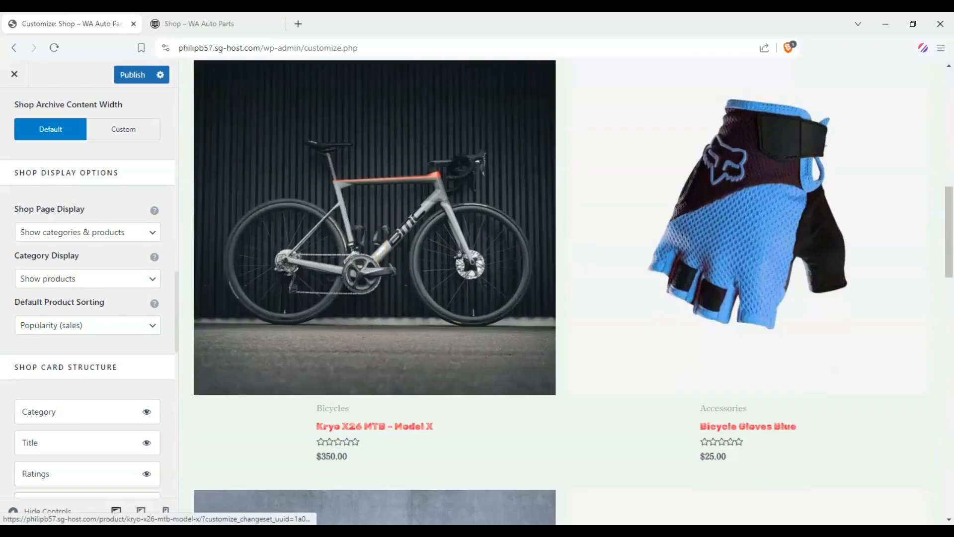
- Show Add To Cart and hide Price in the Shop Card Structure, checking the product cards in the preview
{"action": "scroll", "coordinate": [8, 294], "scroll_direction": "down", "scroll_amount": 3}
{"action": "scroll", "coordinate": [17, 261], "scroll_direction": "down", "scroll_amount": 1}
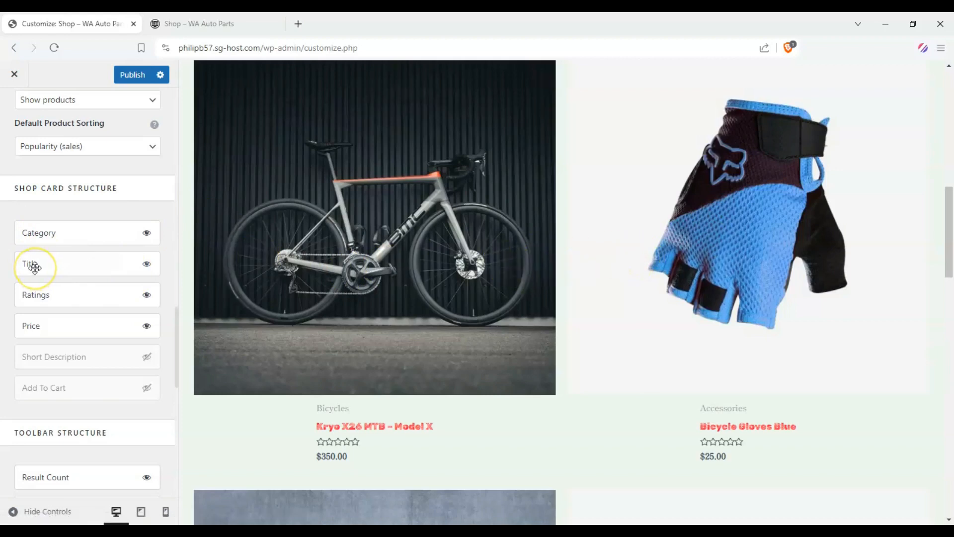
{"action": "left_click", "coordinate": [146, 388]}
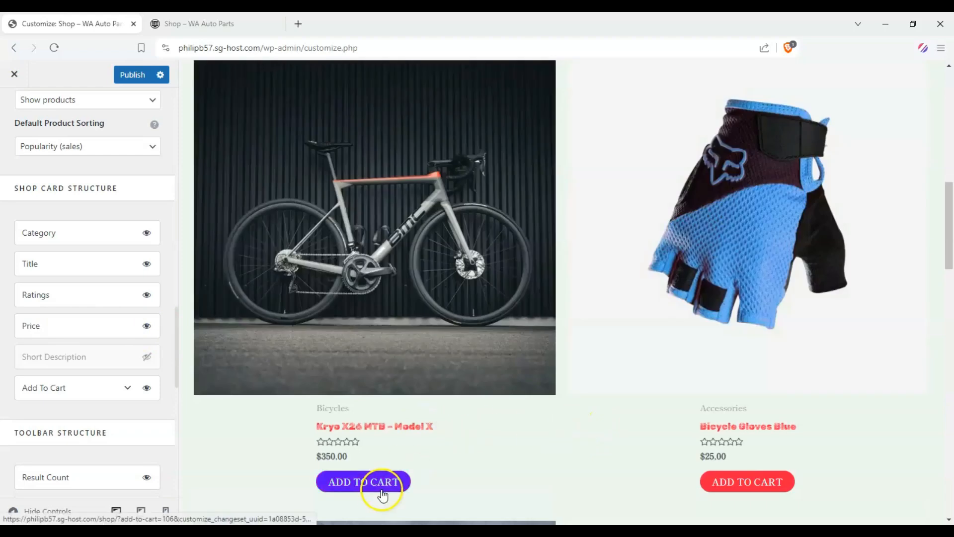
{"action": "scroll", "coordinate": [379, 485], "scroll_direction": "down", "scroll_amount": 5}
{"action": "scroll", "coordinate": [364, 258], "scroll_direction": "up", "scroll_amount": 5}
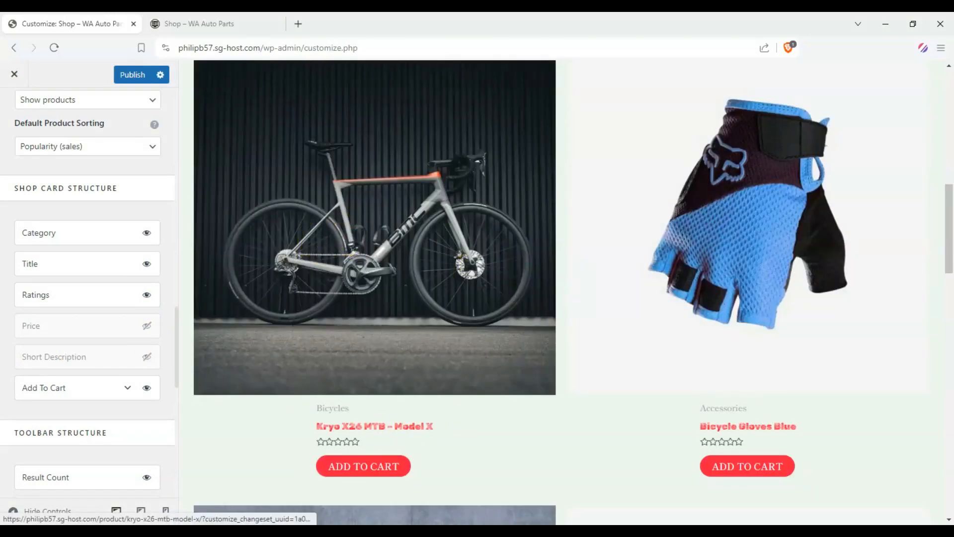
- Examine the result count, sorting list and products in the Shop preview down to the footer, comparing them with the Toolbar Structure settings
{"action": "scroll", "coordinate": [7, 258], "scroll_direction": "down", "scroll_amount": 5}
{"action": "scroll", "coordinate": [226, 258], "scroll_direction": "up", "scroll_amount": 5}
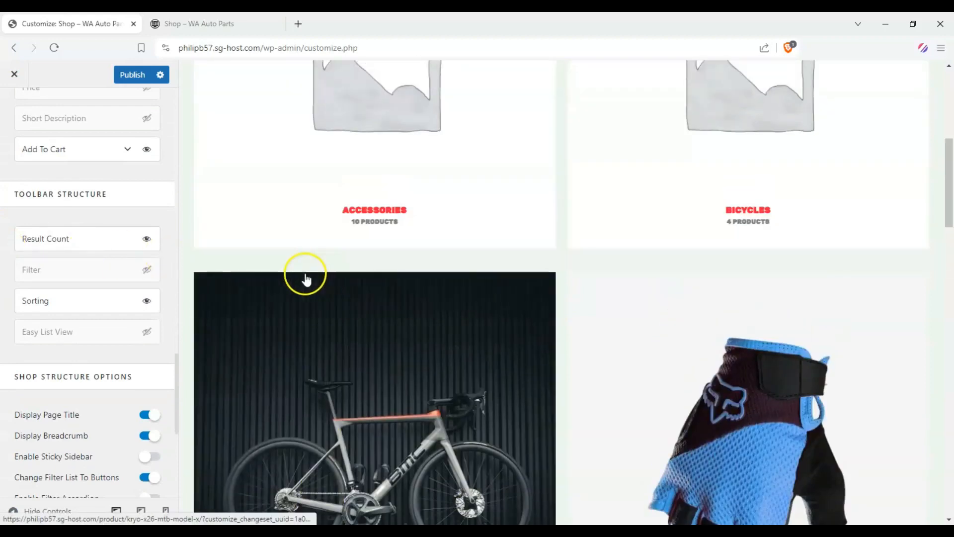
{"action": "left_click", "coordinate": [147, 270]}
{"action": "scroll", "coordinate": [308, 267], "scroll_direction": "up", "scroll_amount": 7}
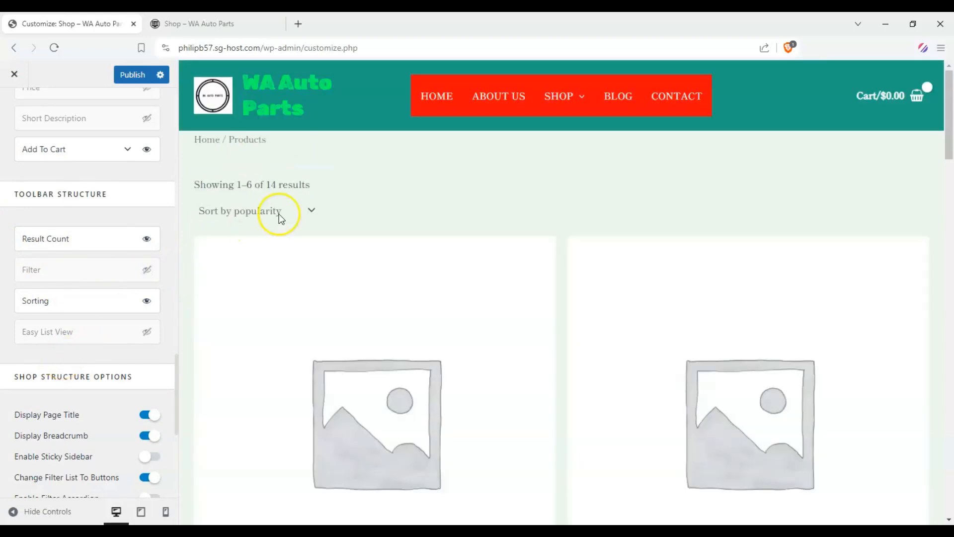
{"action": "left_click", "coordinate": [310, 215]}
{"action": "left_click", "coordinate": [311, 215]}
{"action": "scroll", "coordinate": [534, 211], "scroll_direction": "down", "scroll_amount": 8}
{"action": "scroll", "coordinate": [534, 211], "scroll_direction": "down", "scroll_amount": 5}
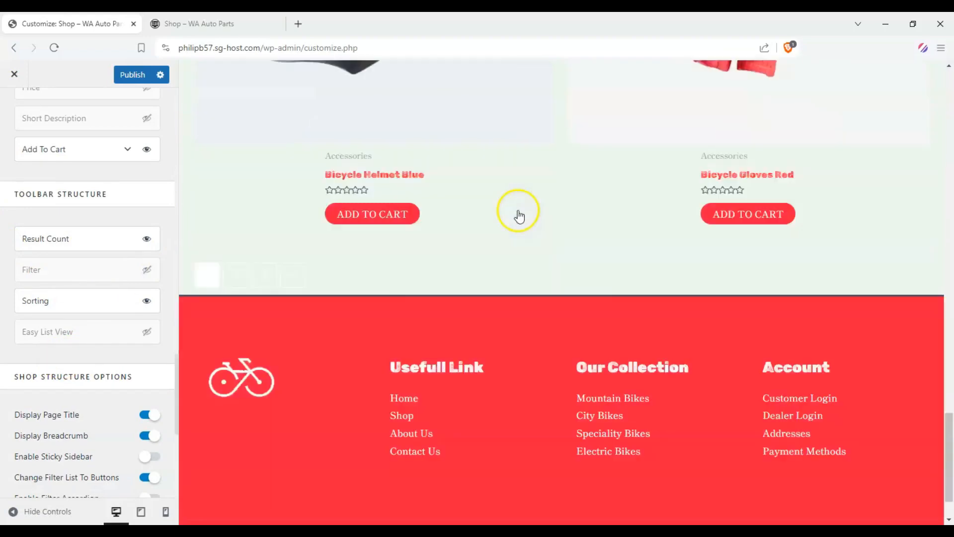
{"action": "scroll", "coordinate": [517, 214], "scroll_direction": "up", "scroll_amount": 12}
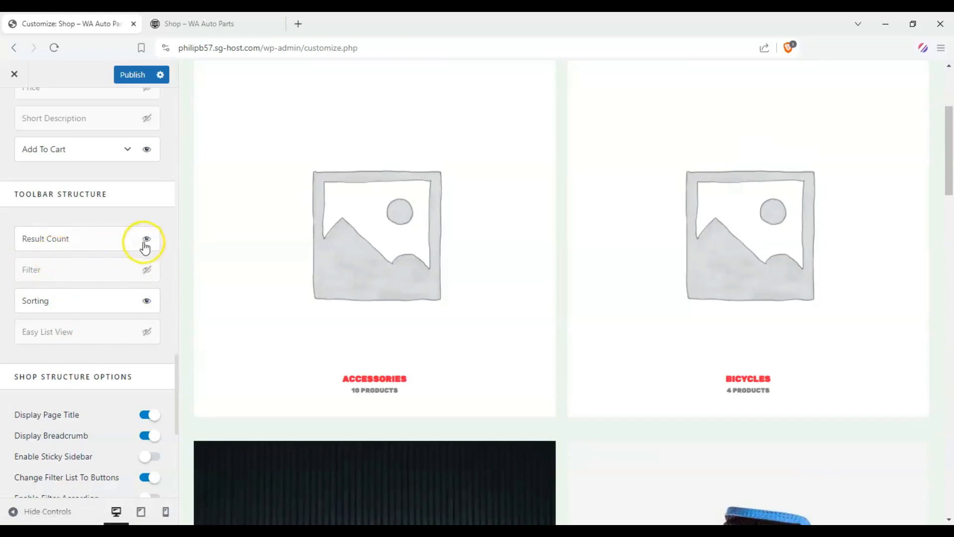
{"action": "scroll", "coordinate": [143, 240], "scroll_direction": "up", "scroll_amount": 7}
{"action": "scroll", "coordinate": [322, 241], "scroll_direction": "up", "scroll_amount": 4}
- Hide Result Count and show Filter in the Toolbar Structure, and try the Filter link in the Shop preview
{"action": "scroll", "coordinate": [144, 356], "scroll_direction": "down", "scroll_amount": 5}
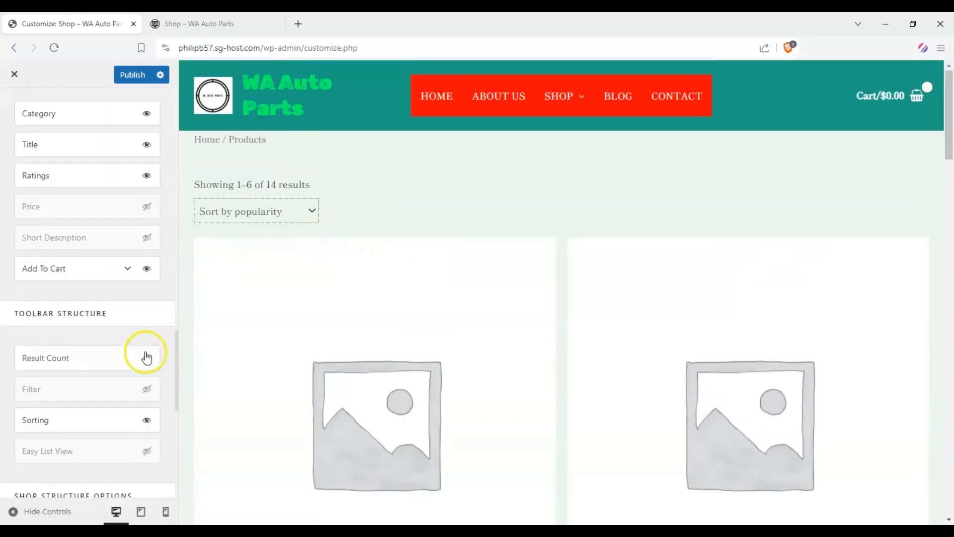
{"action": "left_click", "coordinate": [147, 357]}
{"action": "left_click", "coordinate": [153, 393]}
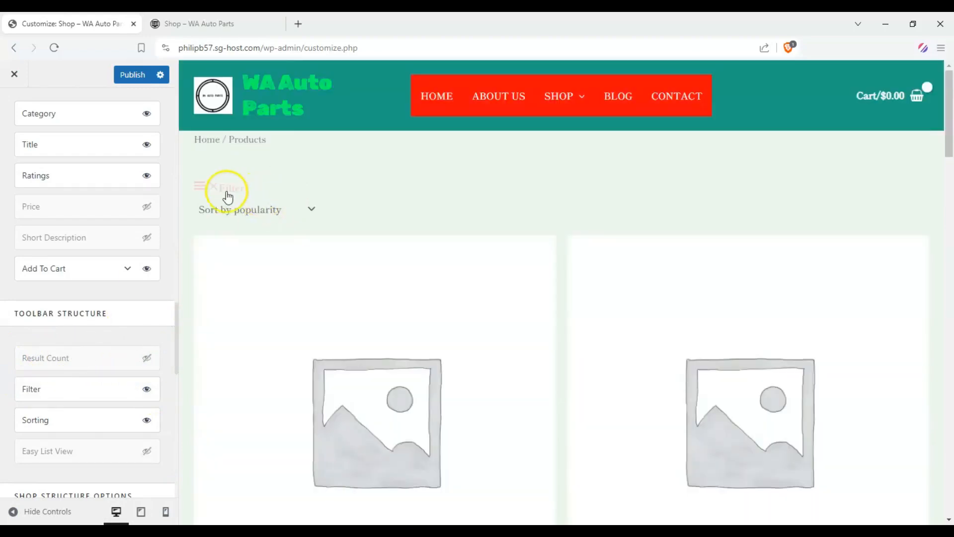
{"action": "left_click", "coordinate": [234, 188]}
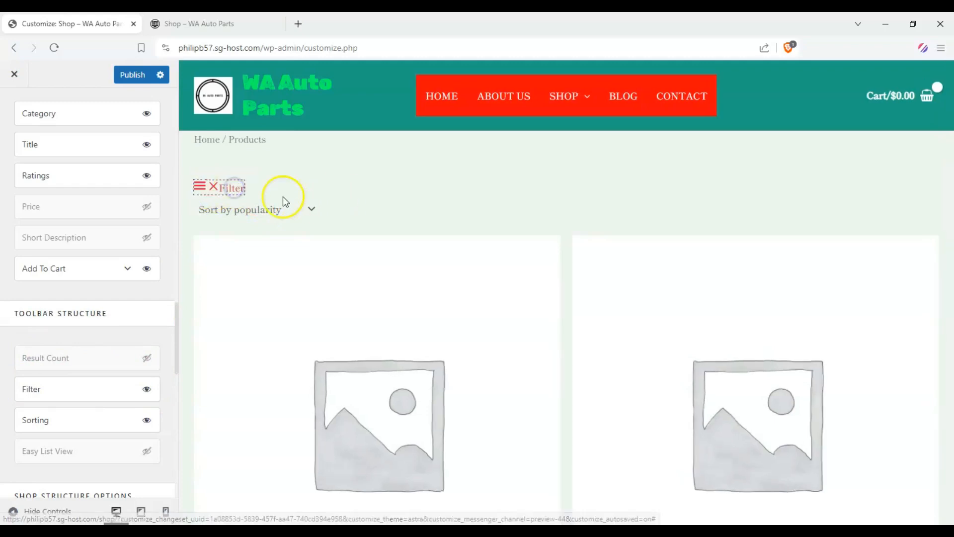
{"action": "left_click", "coordinate": [223, 183]}
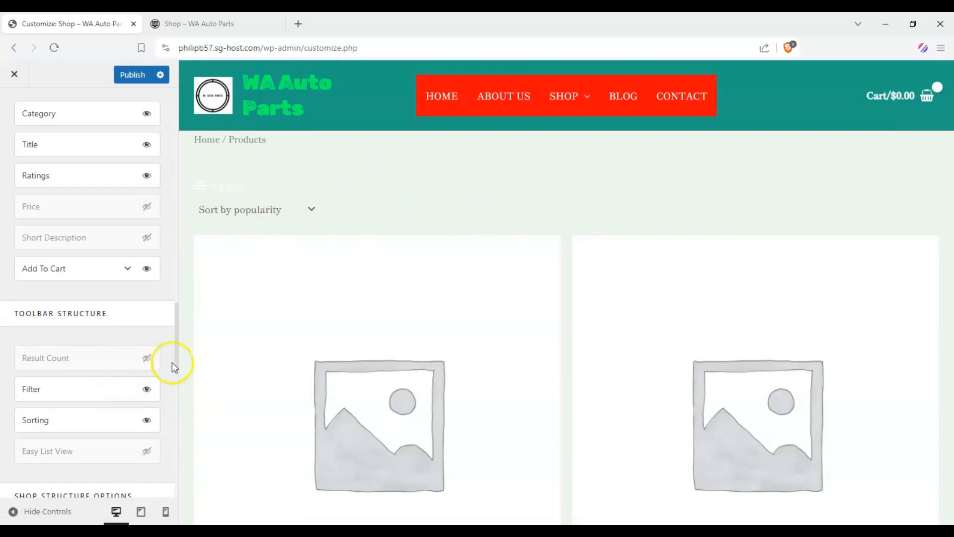
- Review the Shop Pagination and Shop Filters settings, reload the Shop page in the preview and inspect its page numbers
{"action": "left_click_drag", "start_coordinate": [174, 368], "coordinate": [178, 446]}
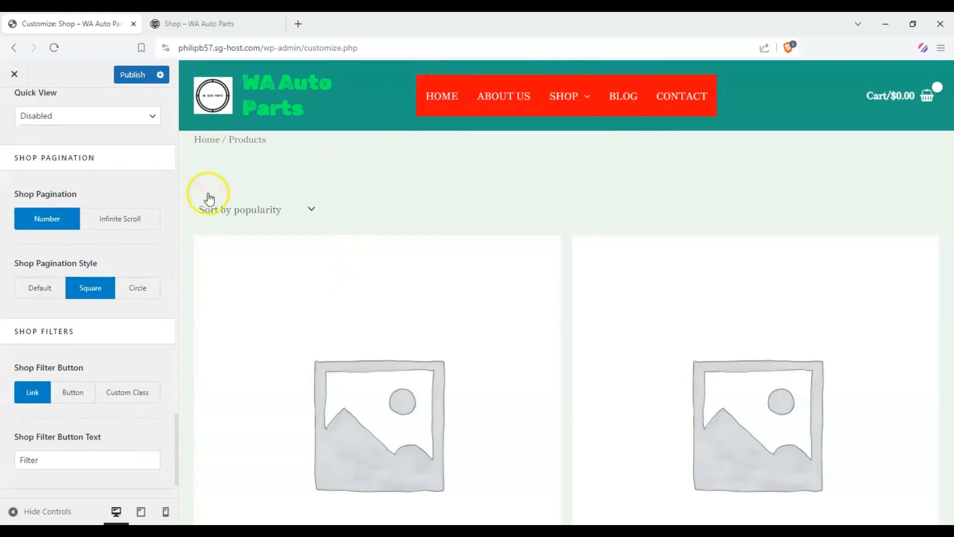
{"action": "scroll", "coordinate": [7, 262], "scroll_direction": "up", "scroll_amount": 3}
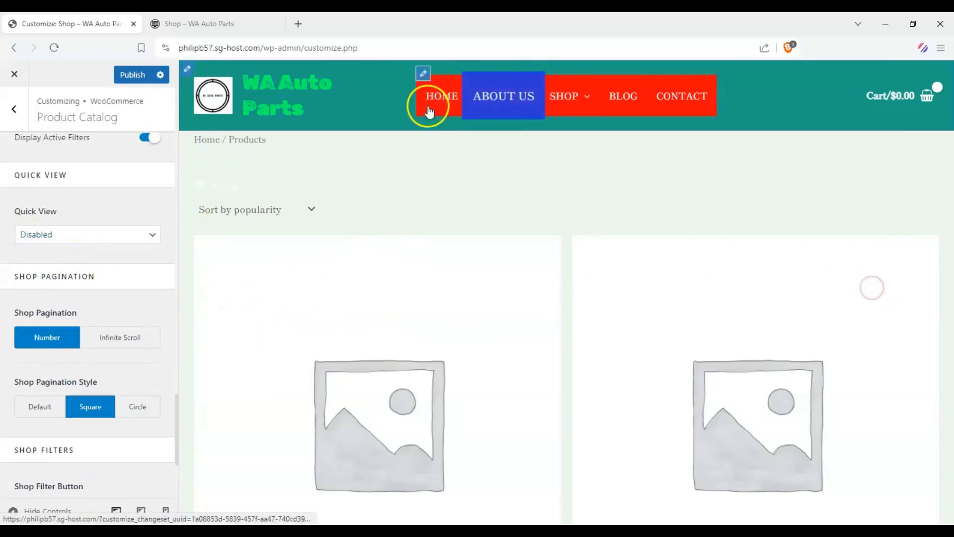
{"action": "left_click", "coordinate": [487, 107]}
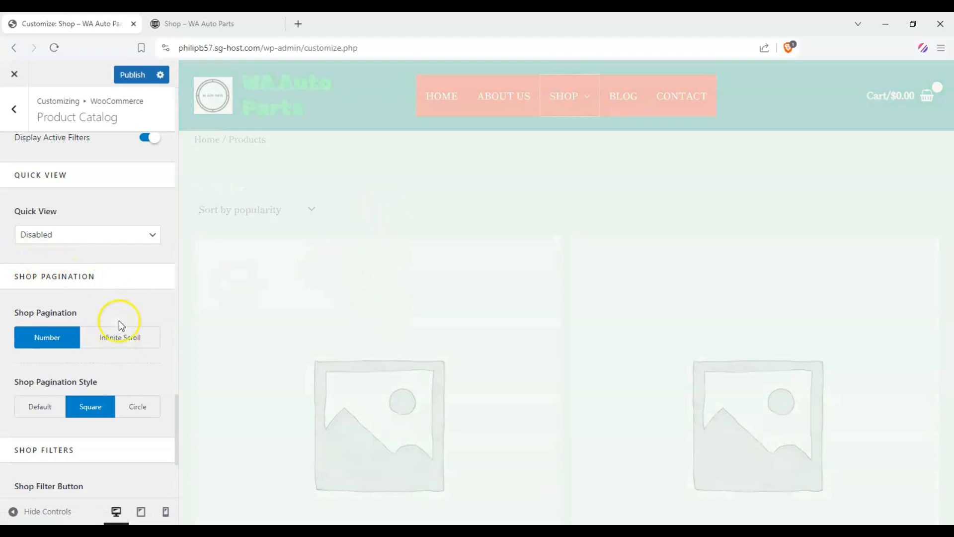
{"action": "scroll", "coordinate": [464, 320], "scroll_direction": "down", "scroll_amount": 10}
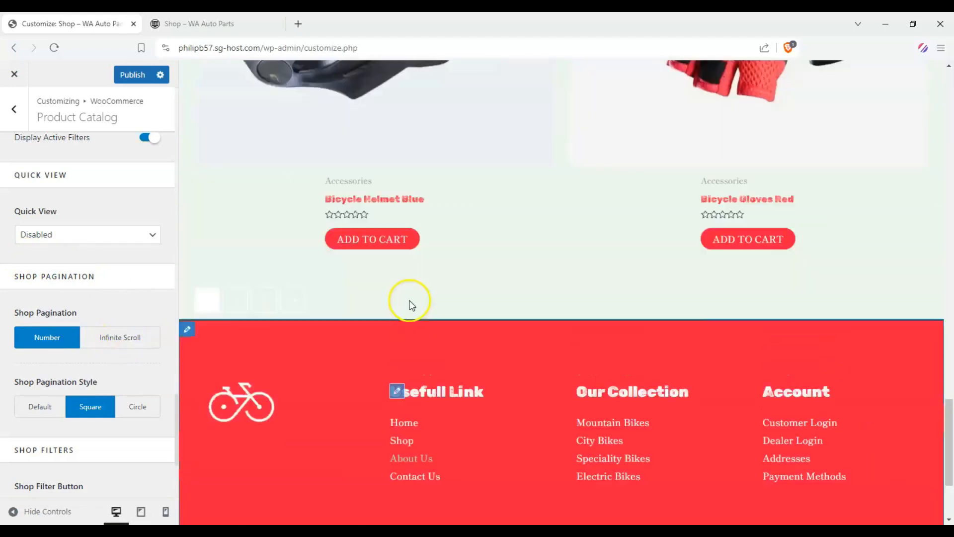
- Set the Shop Pagination to Infinite Scroll and check how the product list loads in the preview
{"action": "left_click", "coordinate": [134, 333]}
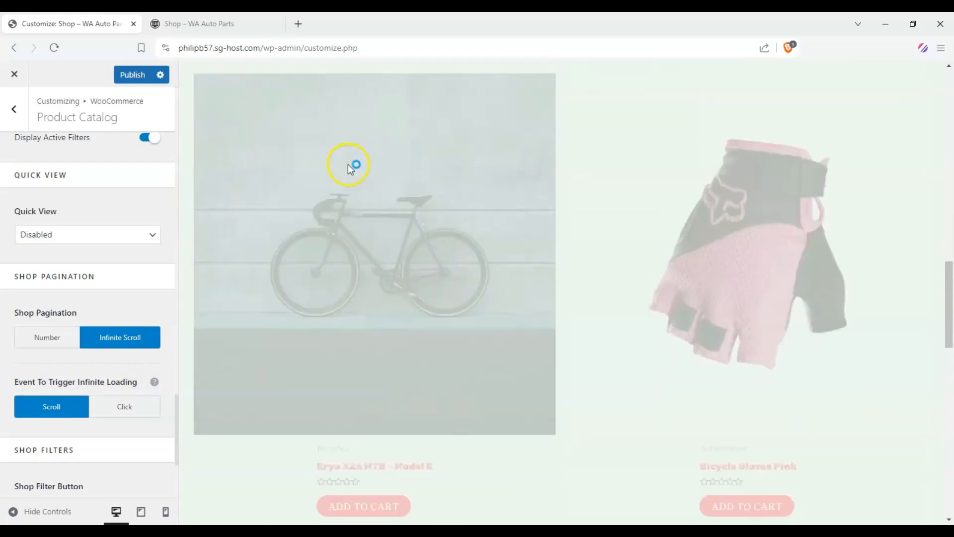
{"action": "scroll", "coordinate": [446, 267], "scroll_direction": "up", "scroll_amount": 6}
{"action": "scroll", "coordinate": [432, 261], "scroll_direction": "up", "scroll_amount": 7}
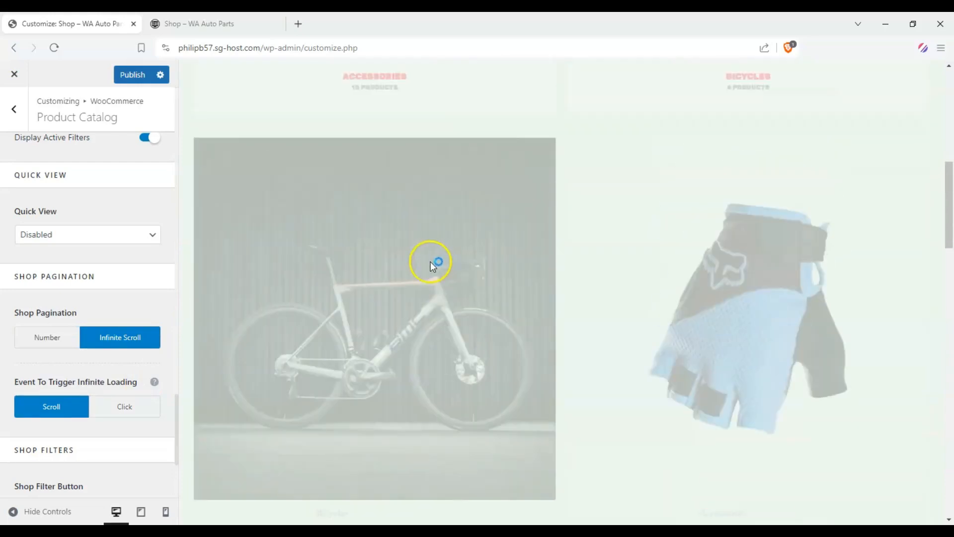
{"action": "scroll", "coordinate": [408, 269], "scroll_direction": "down", "scroll_amount": 10}
{"action": "scroll", "coordinate": [405, 268], "scroll_direction": "down", "scroll_amount": 14}
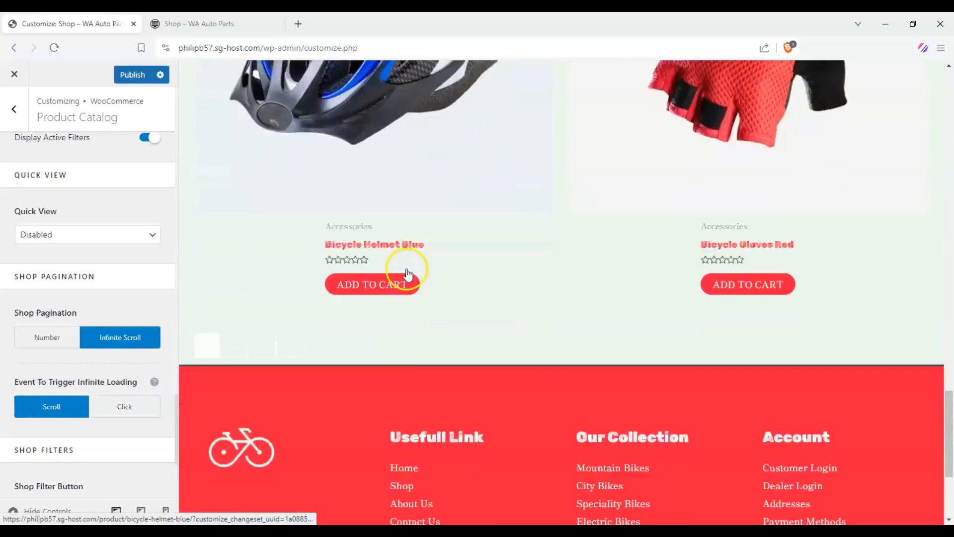
{"action": "scroll", "coordinate": [300, 192], "scroll_direction": "up", "scroll_amount": 5}
{"action": "scroll", "coordinate": [343, 230], "scroll_direction": "down", "scroll_amount": 5}
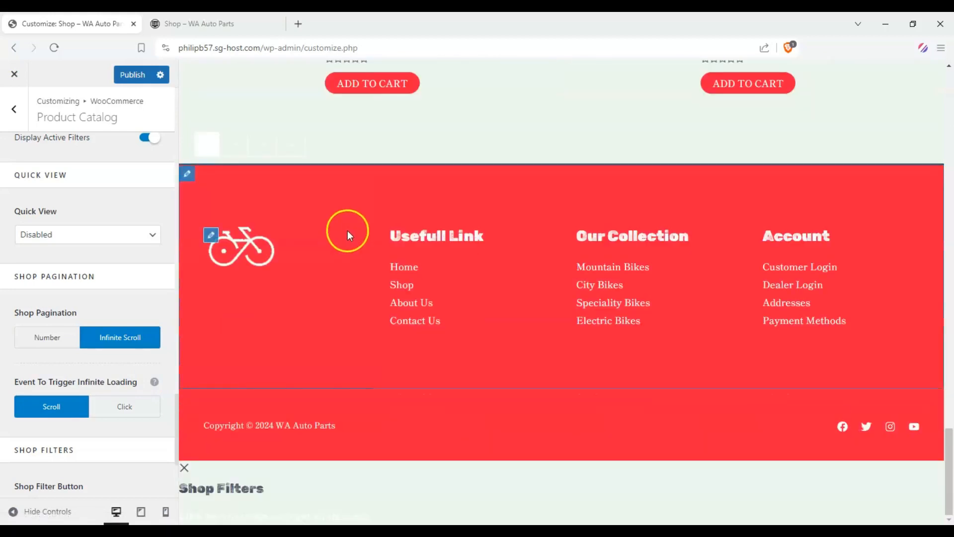
{"action": "scroll", "coordinate": [348, 230], "scroll_direction": "up", "scroll_amount": 12}
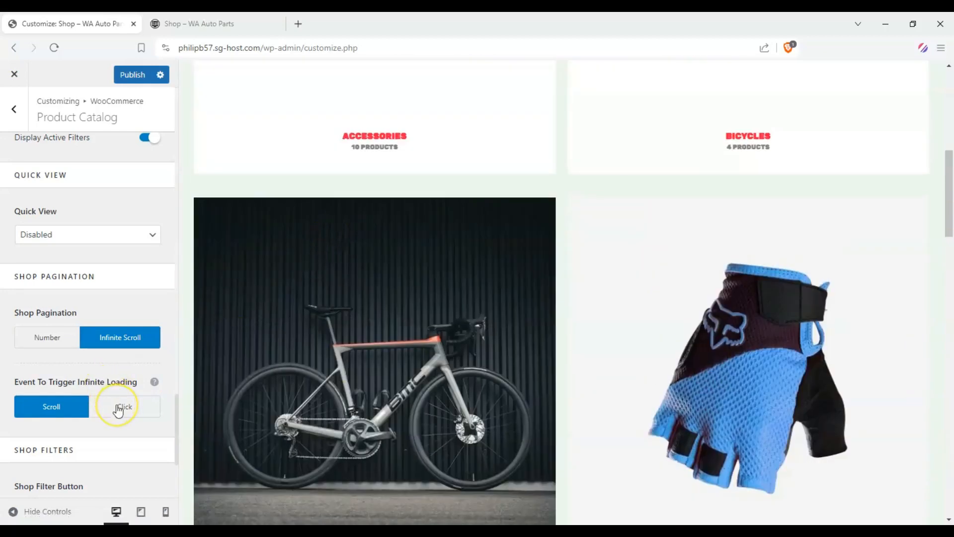
- Set the Event To Trigger Infinite Loading to Click and check the Load More link on the reloaded Shop page
{"action": "left_click", "coordinate": [117, 410]}
{"action": "scroll", "coordinate": [59, 404], "scroll_direction": "down", "scroll_amount": 3}
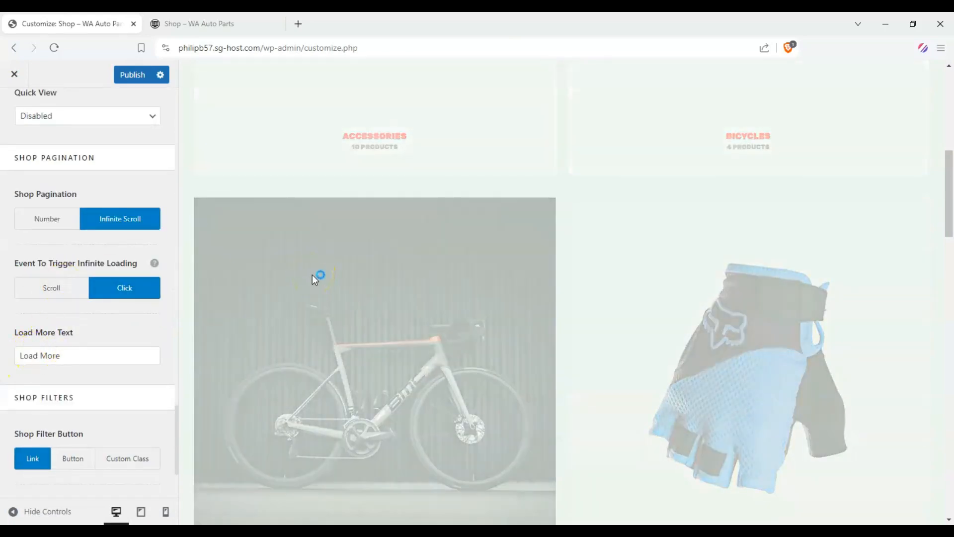
{"action": "scroll", "coordinate": [312, 276], "scroll_direction": "down", "scroll_amount": 12}
{"action": "scroll", "coordinate": [313, 281], "scroll_direction": "down", "scroll_amount": 10}
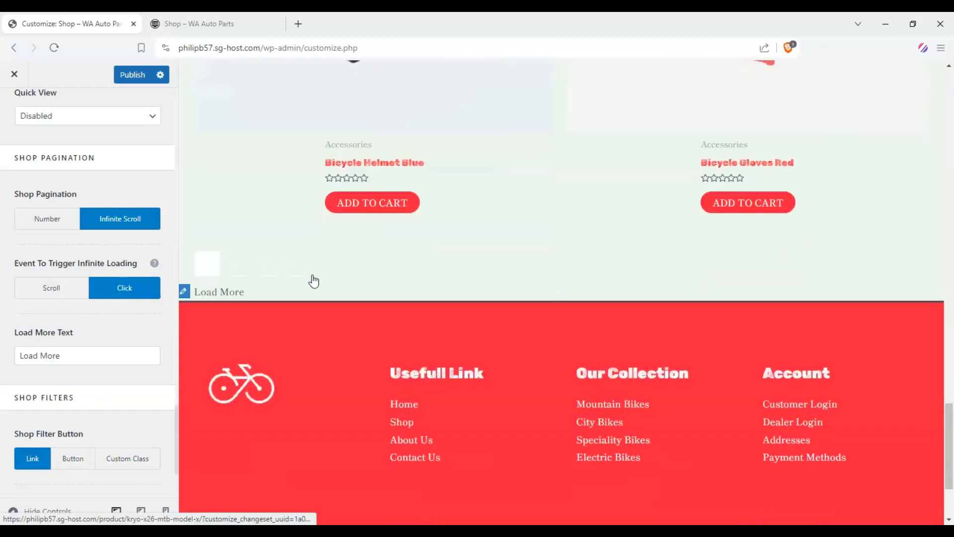
{"action": "scroll", "coordinate": [330, 275], "scroll_direction": "up", "scroll_amount": 2}
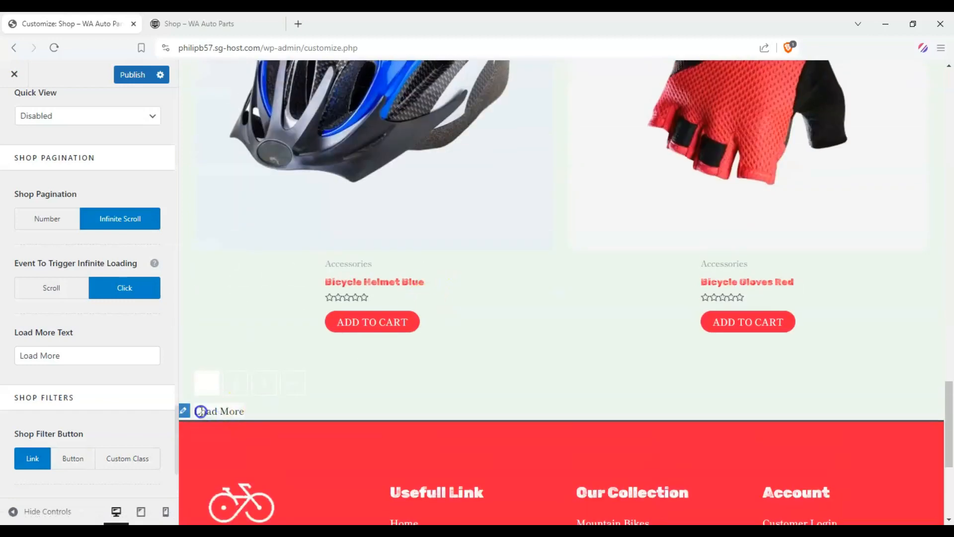
{"action": "scroll", "coordinate": [402, 281], "scroll_direction": "down", "scroll_amount": 5}
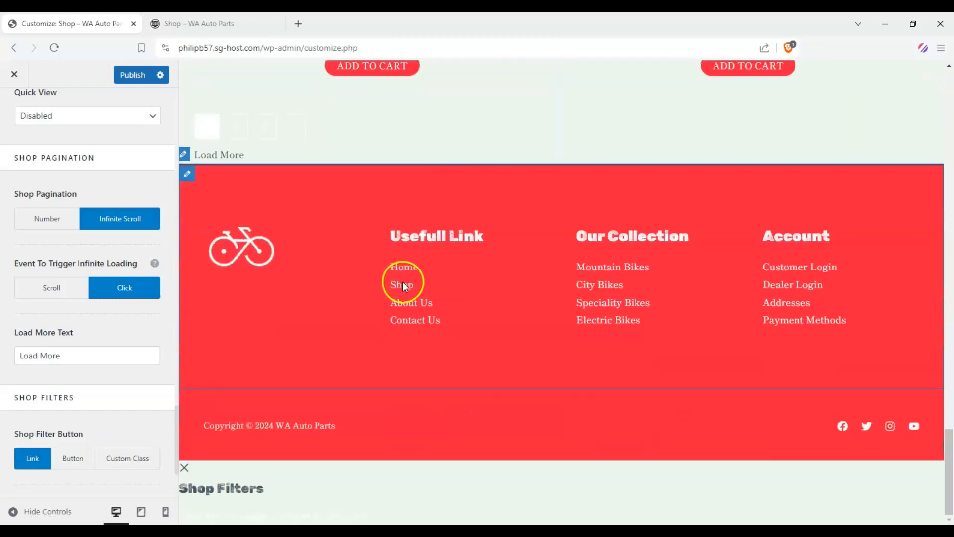
{"action": "scroll", "coordinate": [403, 282], "scroll_direction": "up", "scroll_amount": 15}
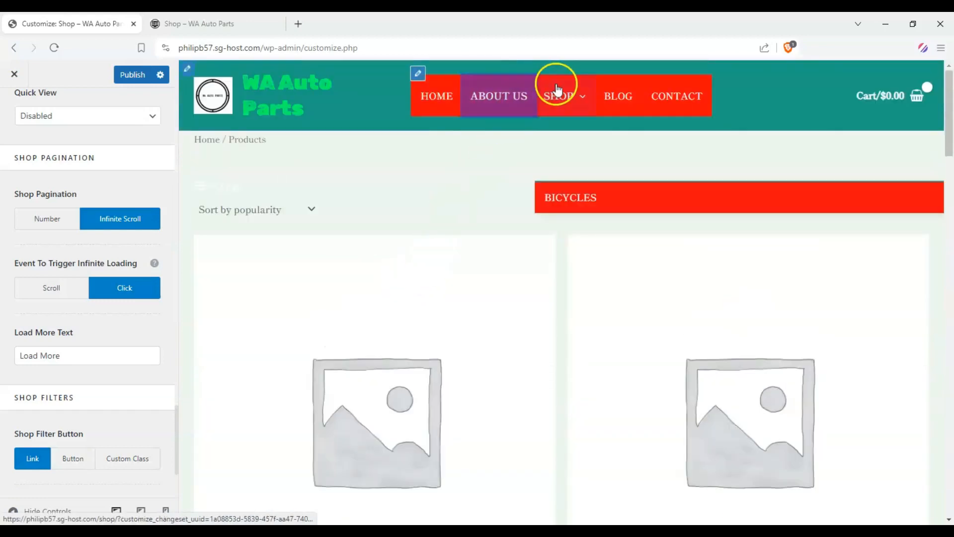
{"action": "left_click", "coordinate": [559, 87]}
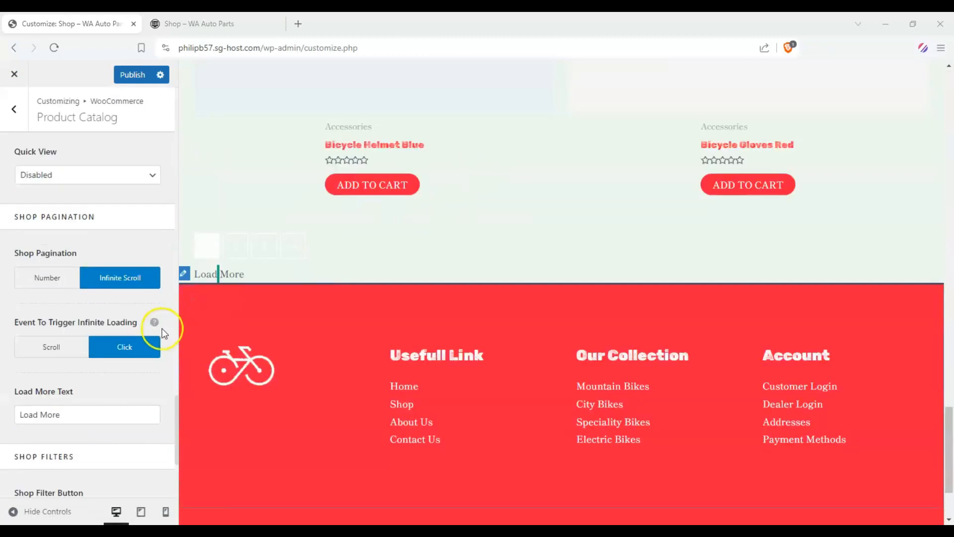
{"action": "mouse_move", "coordinate": [158, 323]}
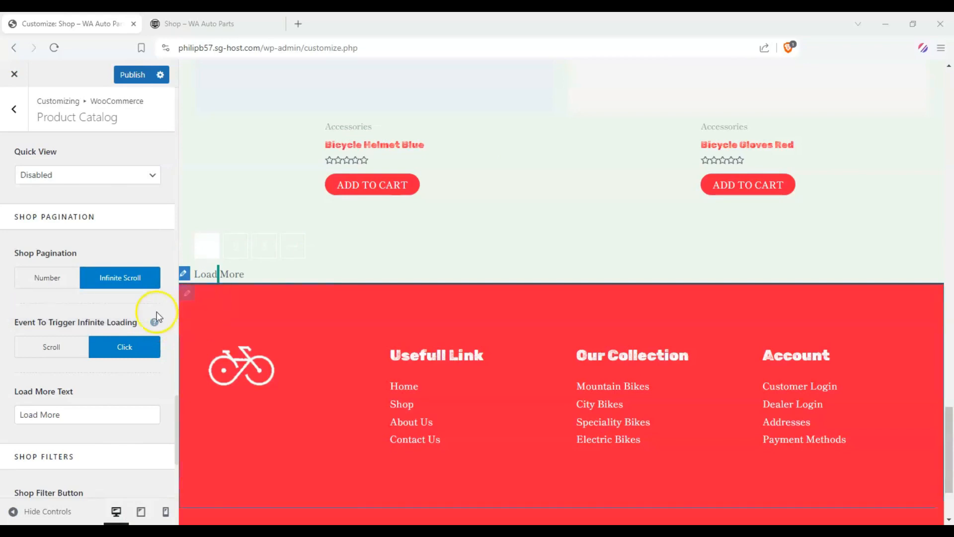
- Review the Shop Filters button and panel layout settings alongside the Filter link above the products in the preview
{"action": "scroll", "coordinate": [9, 298], "scroll_direction": "down", "scroll_amount": 4}
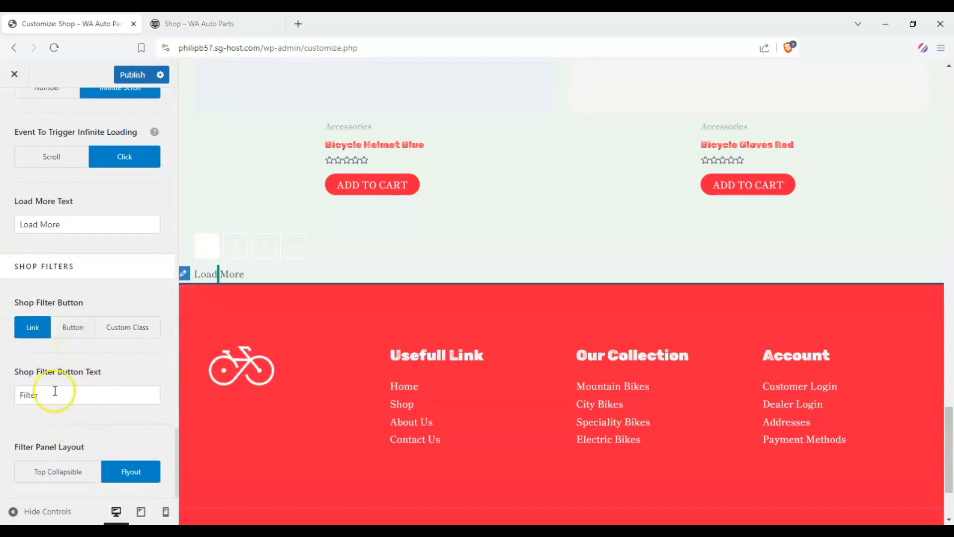
{"action": "left_click_drag", "start_coordinate": [949, 438], "coordinate": [948, 102]}
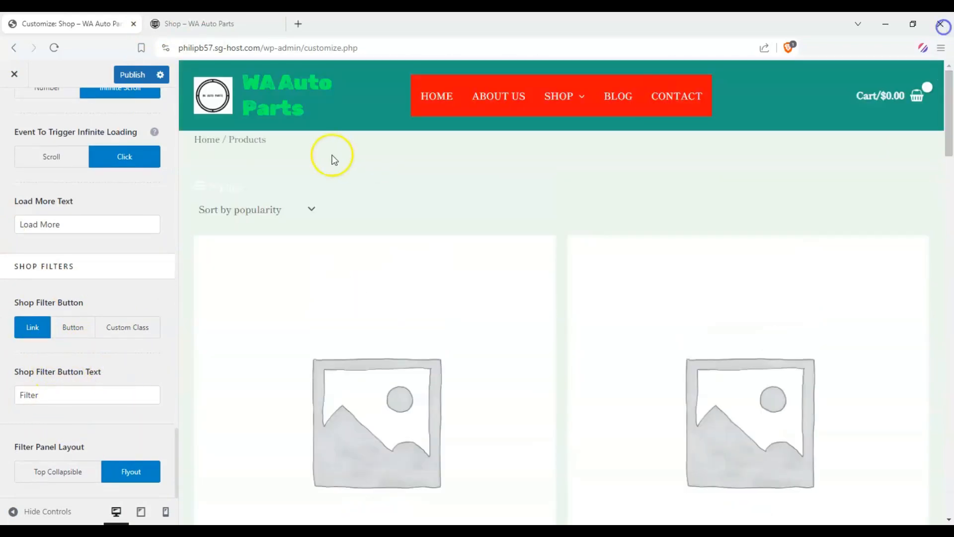
{"action": "scroll", "coordinate": [25, 144], "scroll_direction": "up", "scroll_amount": 10}
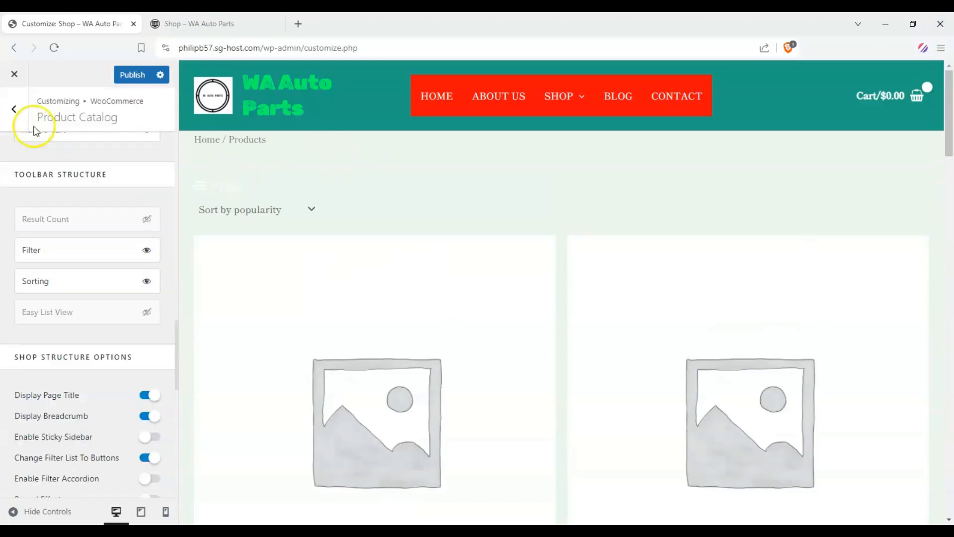
- Open the Kryo X26 MTB – Model X product in the preview and bring up the WooCommerce Single Product settings
{"action": "left_click", "coordinate": [15, 111]}
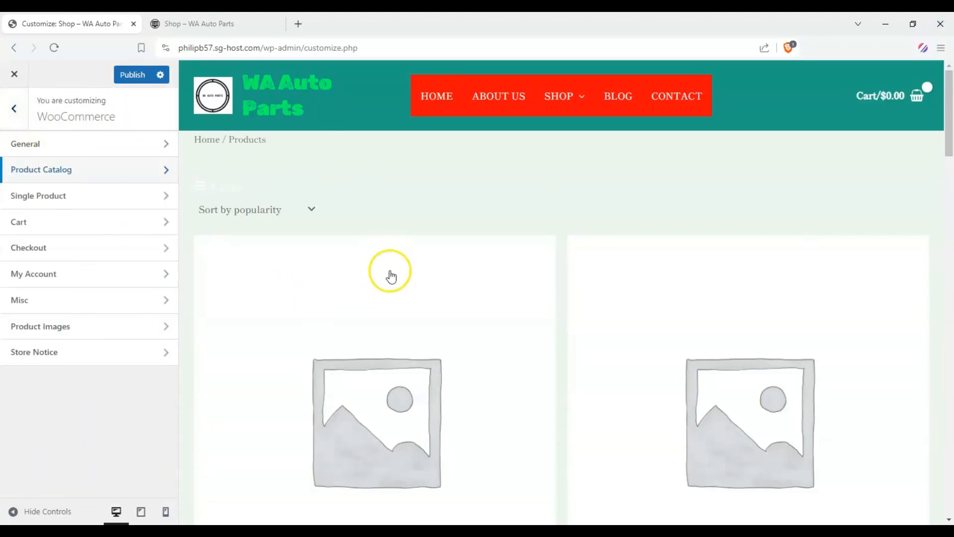
{"action": "scroll", "coordinate": [390, 271], "scroll_direction": "down", "scroll_amount": 8}
{"action": "scroll", "coordinate": [394, 276], "scroll_direction": "down", "scroll_amount": 4}
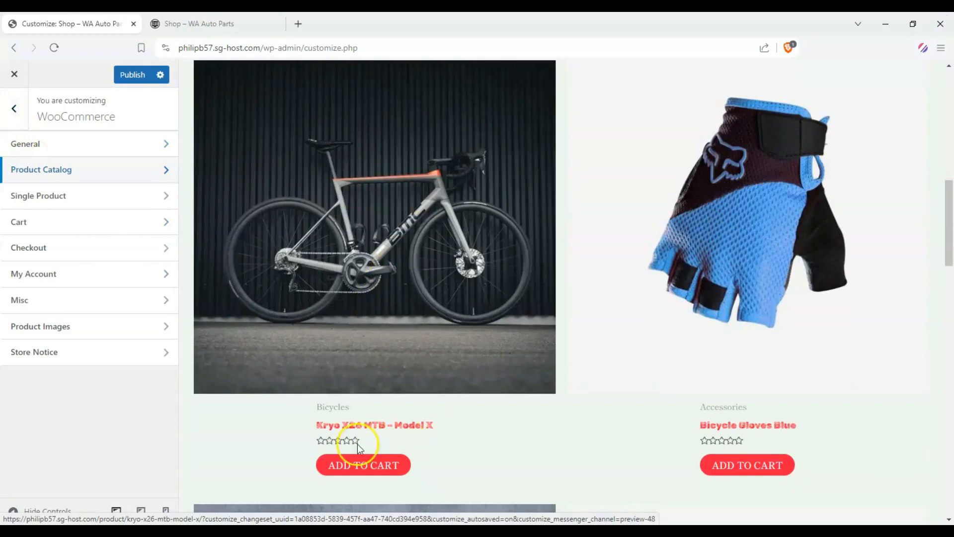
{"action": "left_click", "coordinate": [368, 241]}
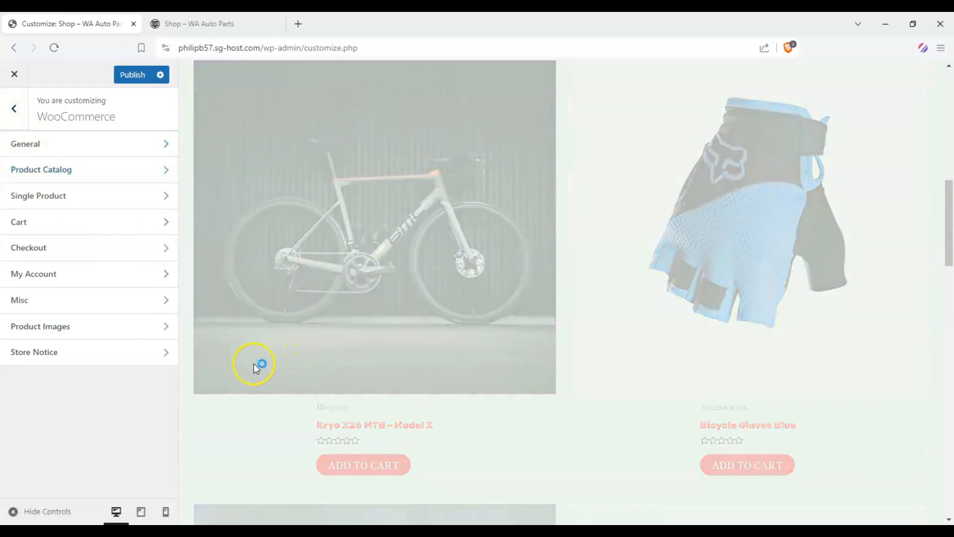
{"action": "left_click", "coordinate": [62, 197]}
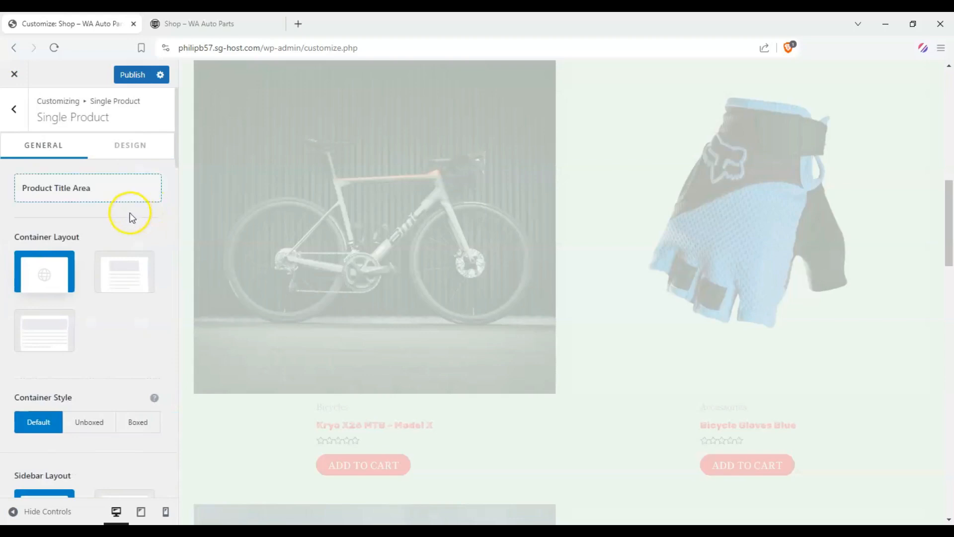
- Review the Single Product container, sidebar and gallery layout options alongside the product page in the preview
{"action": "scroll", "coordinate": [129, 213], "scroll_direction": "down", "scroll_amount": 4}
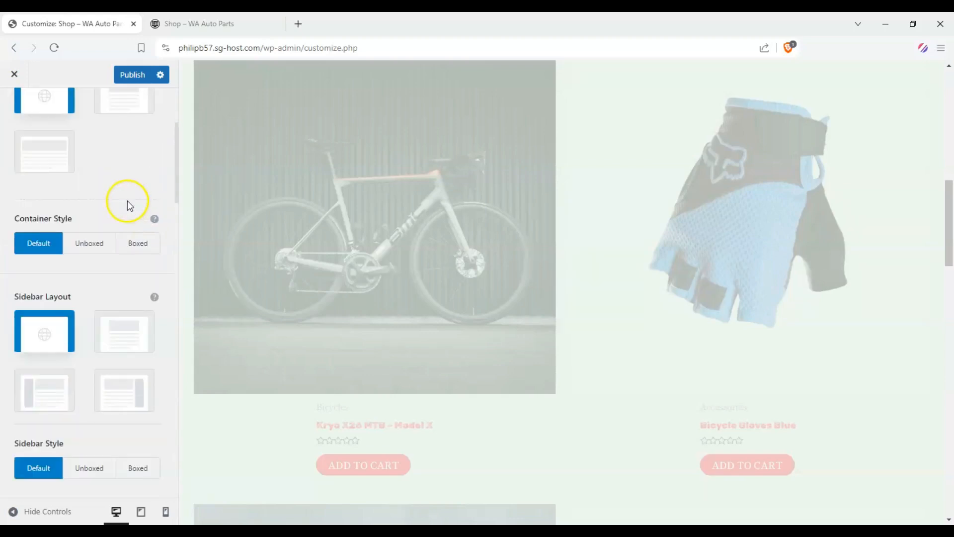
{"action": "scroll", "coordinate": [127, 201], "scroll_direction": "down", "scroll_amount": 4}
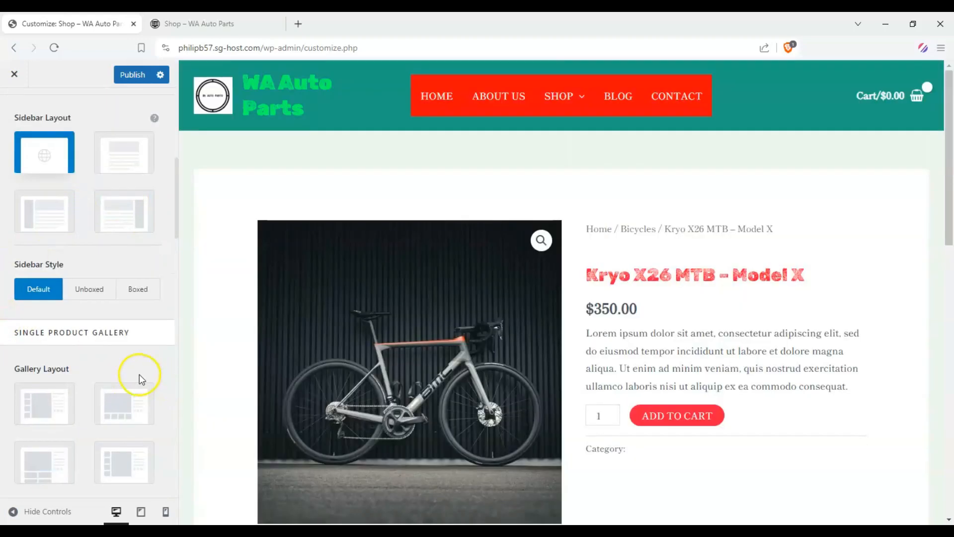
{"action": "scroll", "coordinate": [681, 234], "scroll_direction": "down", "scroll_amount": 4}
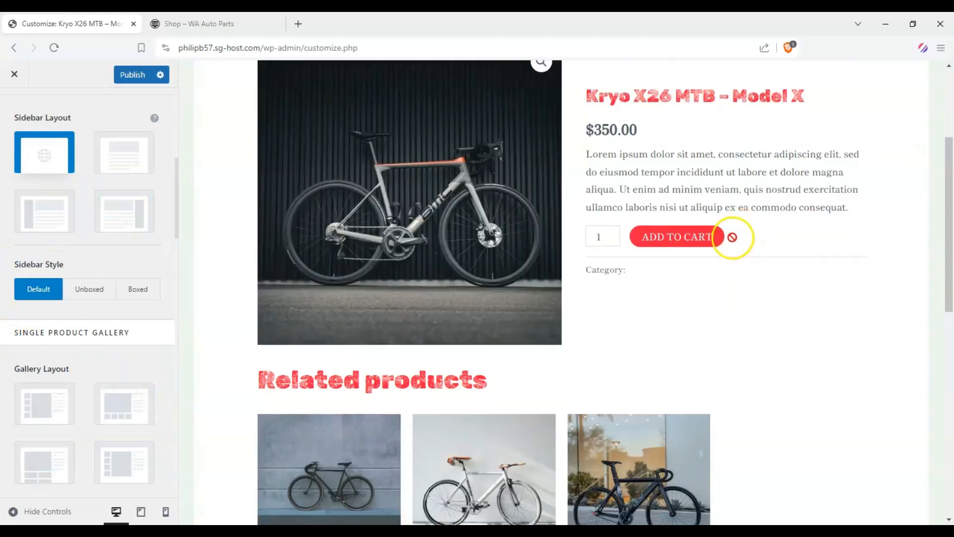
{"action": "scroll", "coordinate": [657, 262], "scroll_direction": "up", "scroll_amount": 1}
{"action": "scroll", "coordinate": [111, 260], "scroll_direction": "up", "scroll_amount": 8}
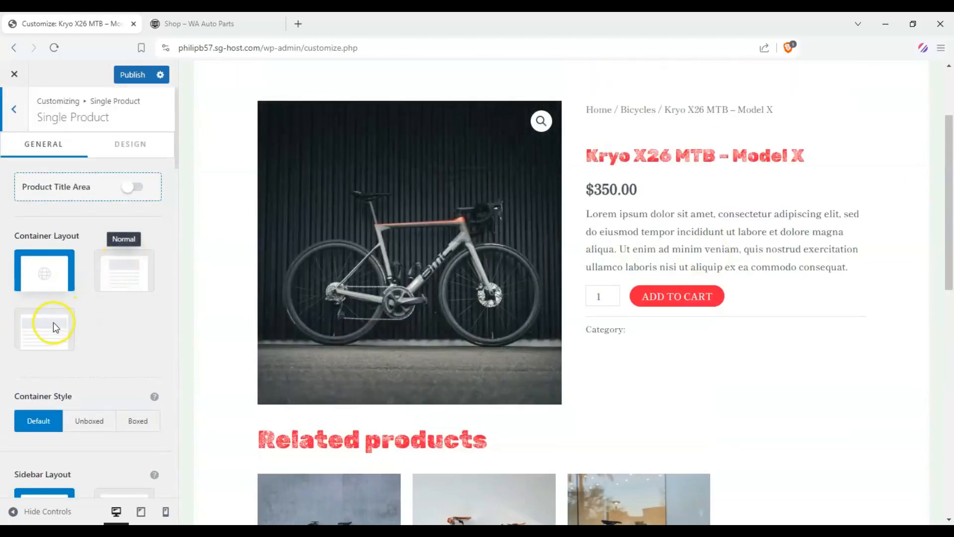
- Set the single product Container Style to Boxed and look through the sidebar and Gallery Layout options
{"action": "scroll", "coordinate": [127, 323], "scroll_direction": "down", "scroll_amount": 4}
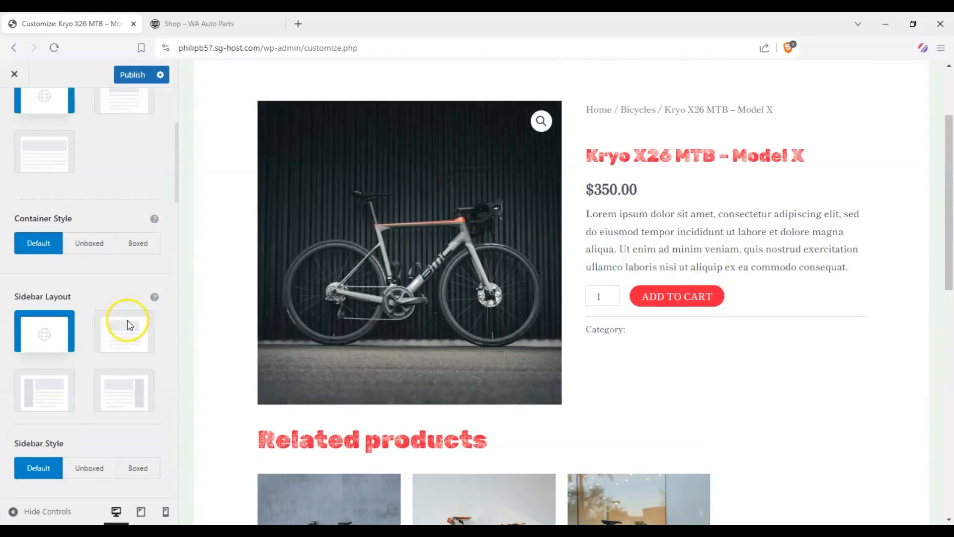
{"action": "left_click", "coordinate": [135, 247]}
{"action": "scroll", "coordinate": [89, 251], "scroll_direction": "down", "scroll_amount": 4}
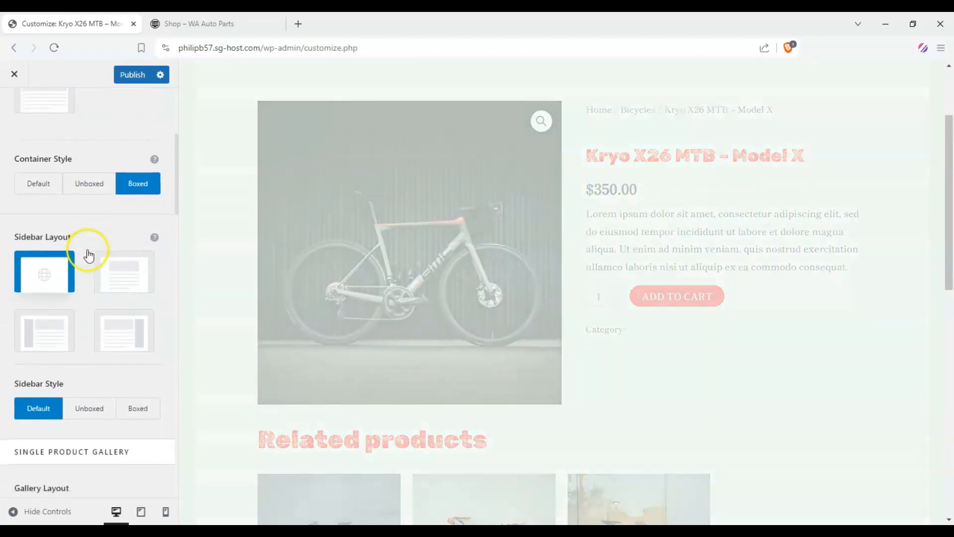
{"action": "scroll", "coordinate": [112, 206], "scroll_direction": "down", "scroll_amount": 3}
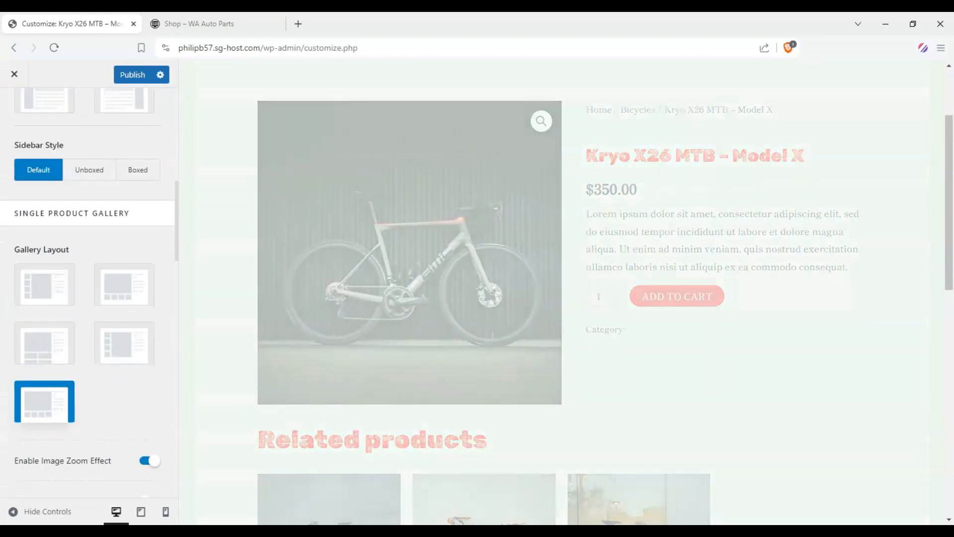
{"action": "scroll", "coordinate": [10, 219], "scroll_direction": "down", "scroll_amount": 1}
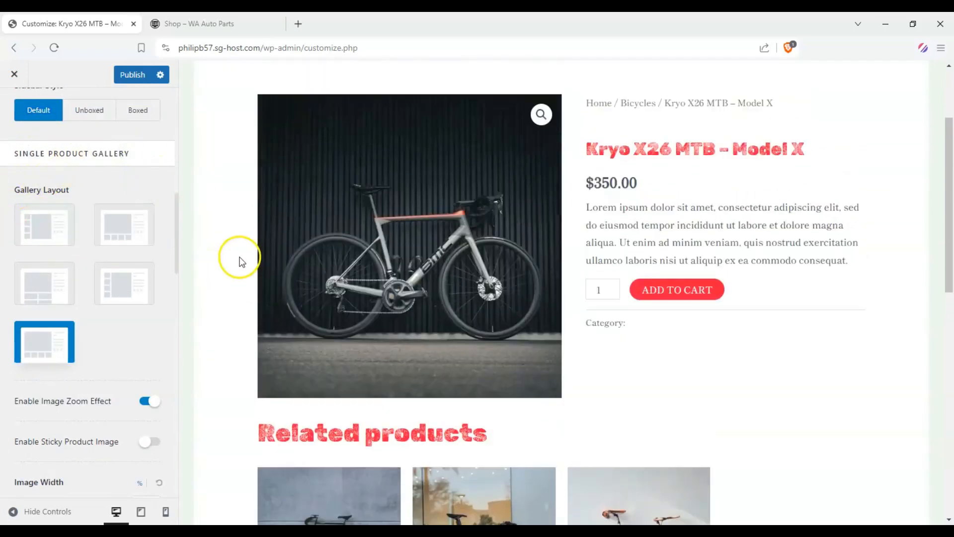
- Try the Vertical Gallery Layout and check the product image and related products in the preview
{"action": "left_click", "coordinate": [50, 228]}
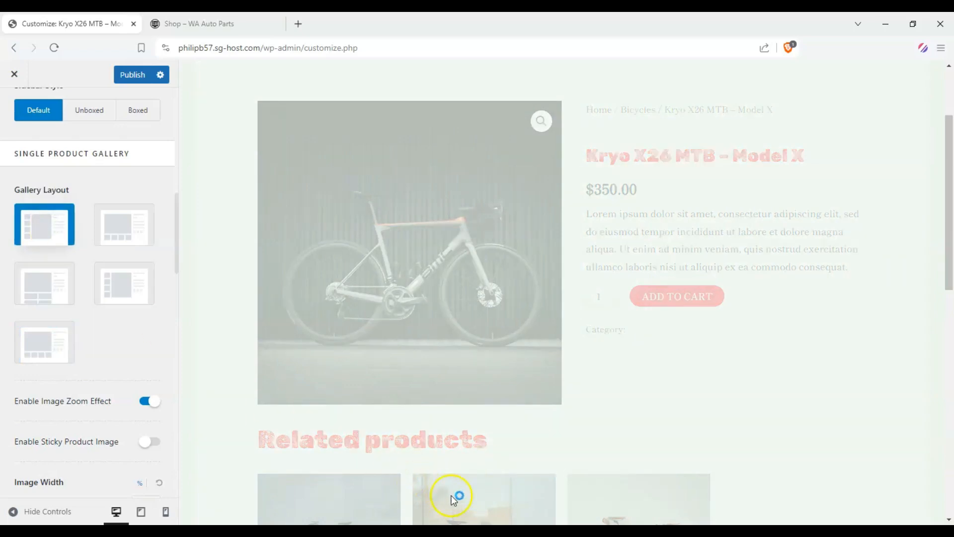
{"action": "scroll", "coordinate": [298, 363], "scroll_direction": "down", "scroll_amount": 3}
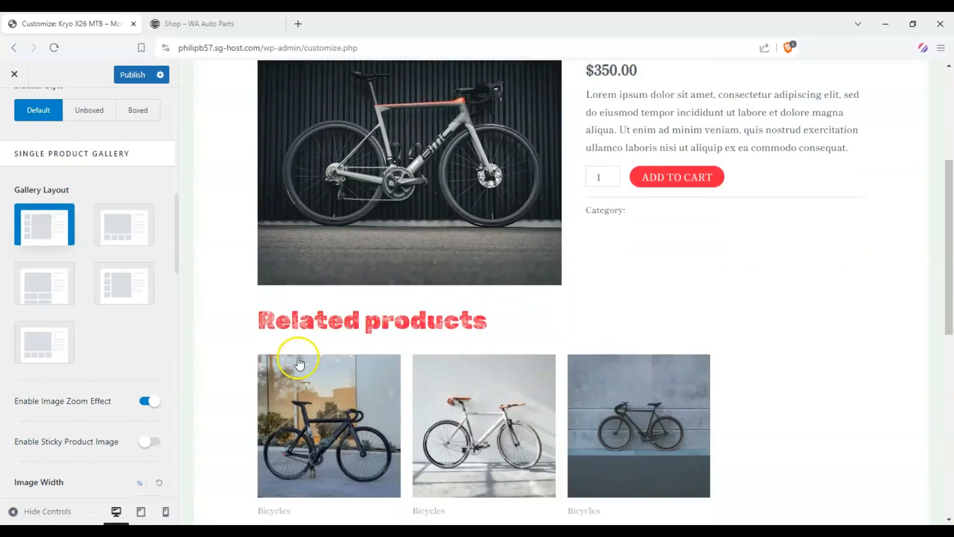
{"action": "scroll", "coordinate": [319, 338], "scroll_direction": "up", "scroll_amount": 3}
{"action": "scroll", "coordinate": [472, 179], "scroll_direction": "up", "scroll_amount": 3}
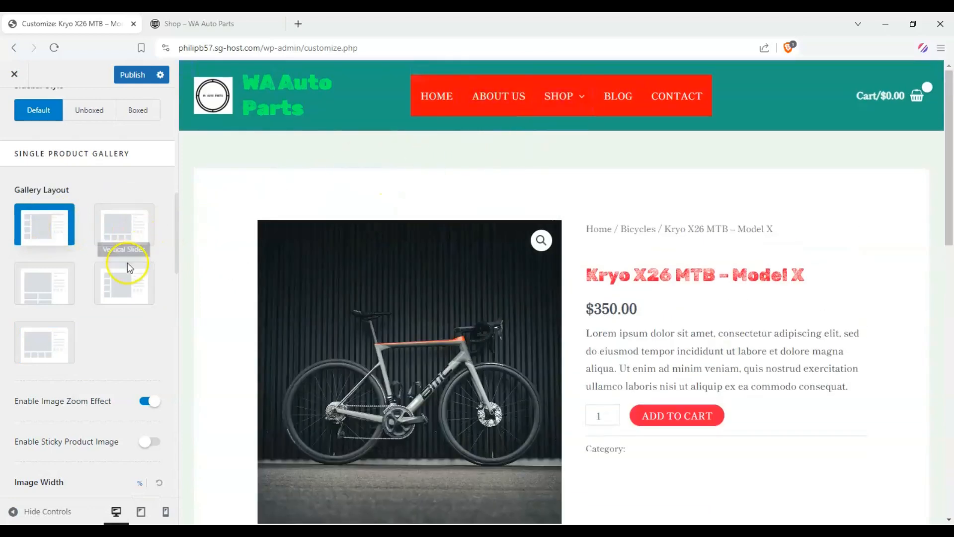
- Switch the Gallery Layout to First Image Large and check the whole product page in the preview
{"action": "left_click", "coordinate": [35, 291]}
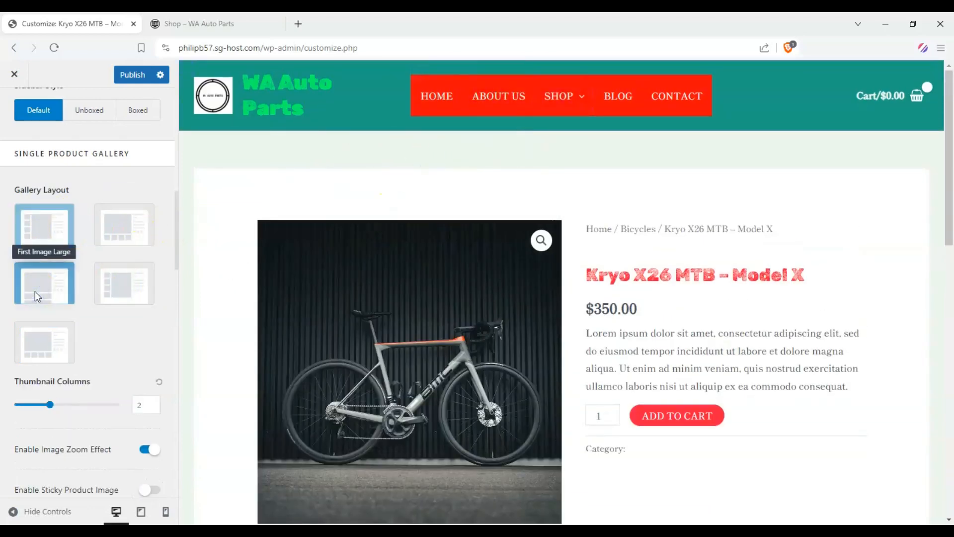
{"action": "scroll", "coordinate": [347, 346], "scroll_direction": "down", "scroll_amount": 6}
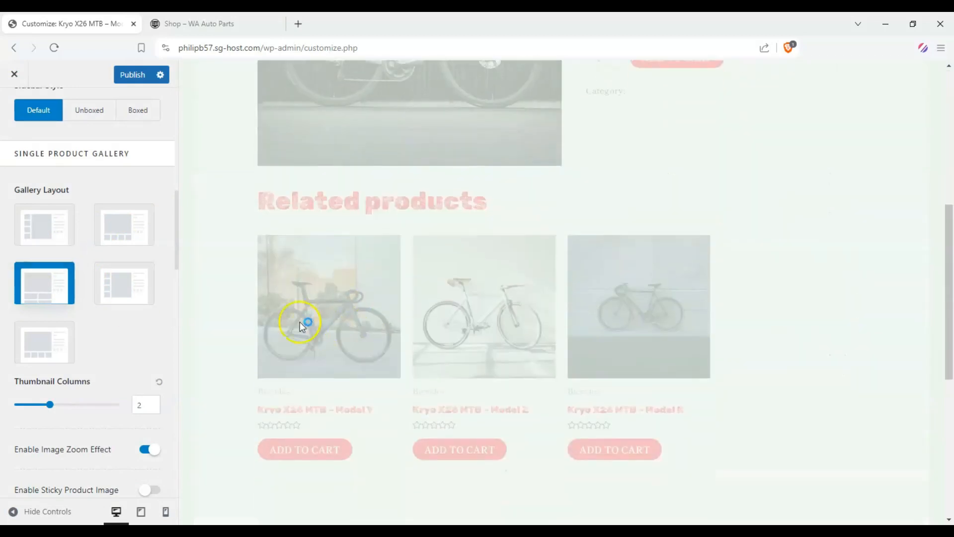
{"action": "scroll", "coordinate": [300, 318], "scroll_direction": "up", "scroll_amount": 1}
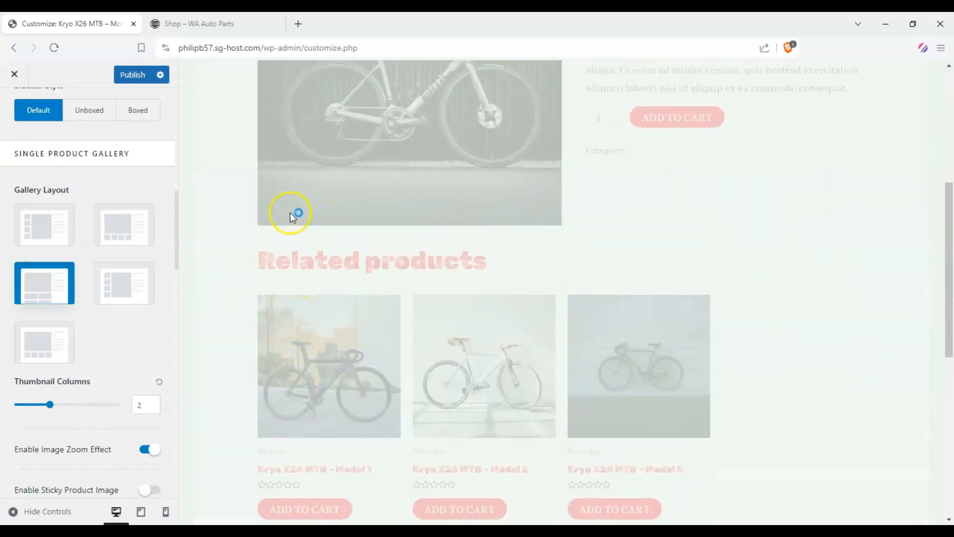
{"action": "scroll", "coordinate": [274, 208], "scroll_direction": "up", "scroll_amount": 5}
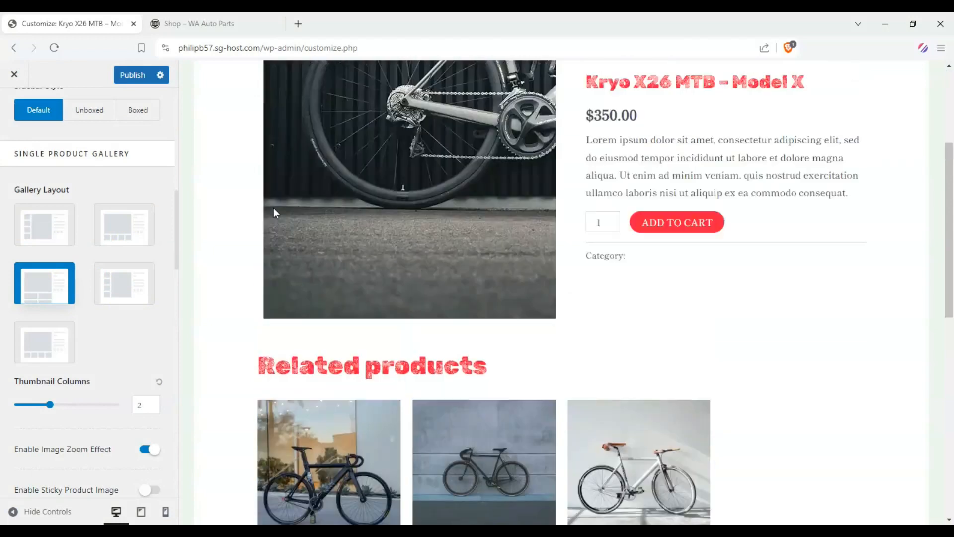
{"action": "scroll", "coordinate": [272, 246], "scroll_direction": "down", "scroll_amount": 6}
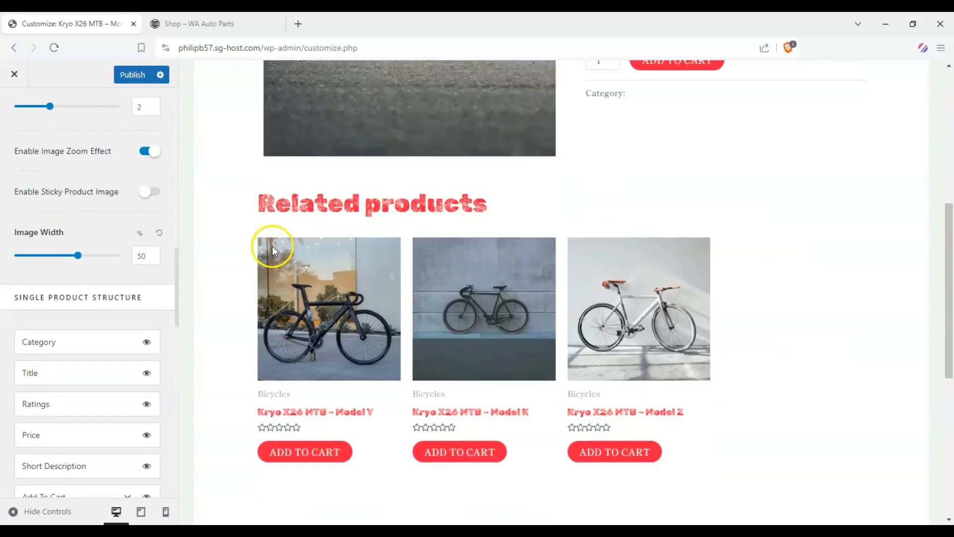
{"action": "scroll", "coordinate": [271, 247], "scroll_direction": "down", "scroll_amount": 4}
{"action": "scroll", "coordinate": [271, 241], "scroll_direction": "up", "scroll_amount": 11}
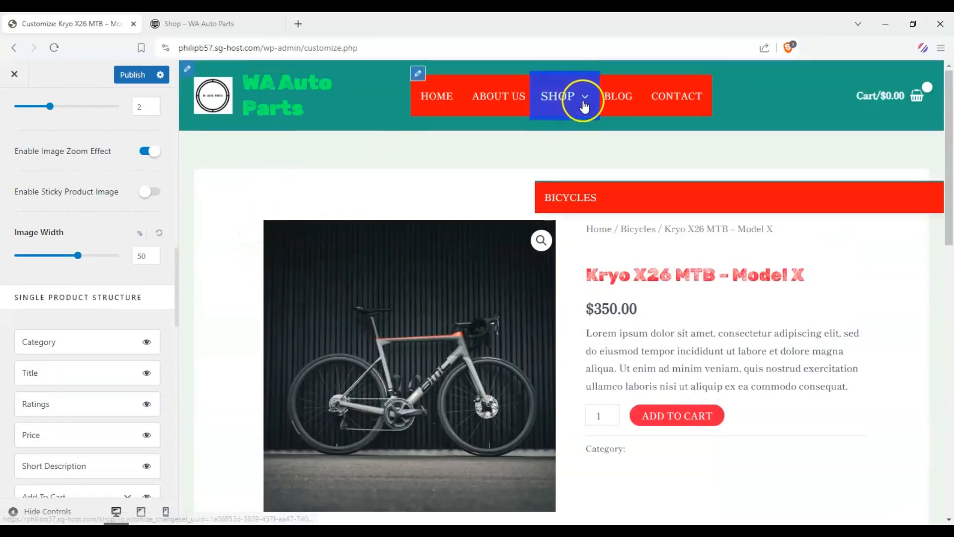
- Open the Bicycles category from the site's Shop menu and inspect a product's First Image Large gallery in the preview
{"action": "left_click", "coordinate": [564, 195]}
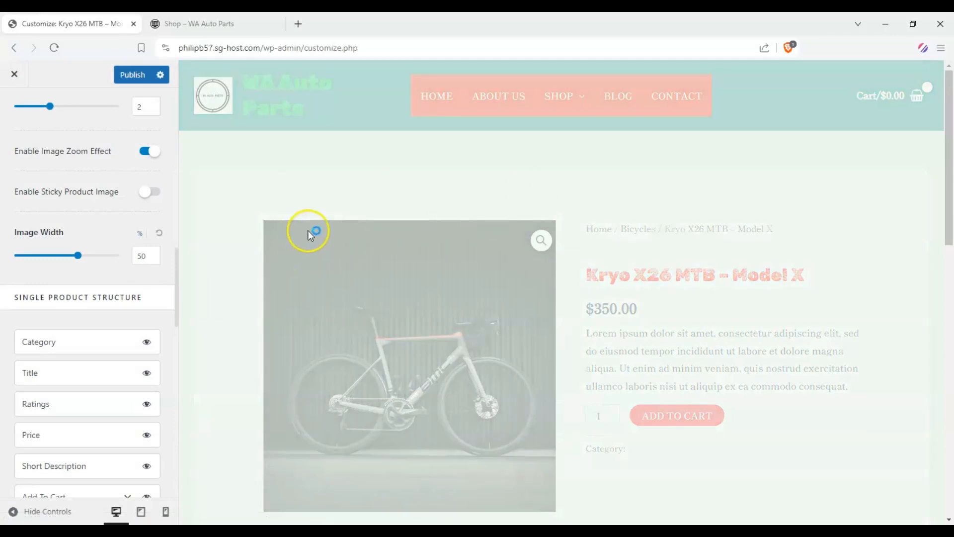
{"action": "scroll", "coordinate": [33, 277], "scroll_direction": "up", "scroll_amount": 8}
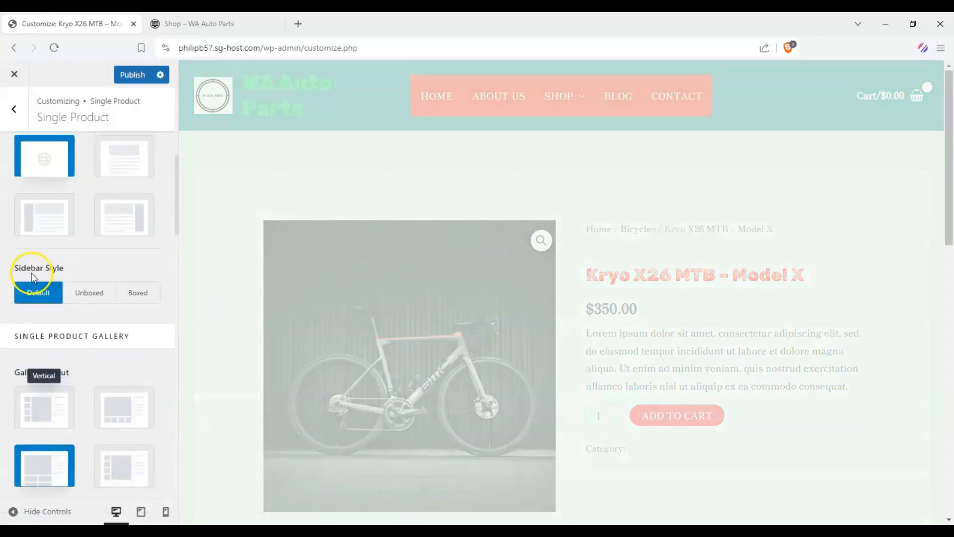
{"action": "scroll", "coordinate": [329, 322], "scroll_direction": "down", "scroll_amount": 5}
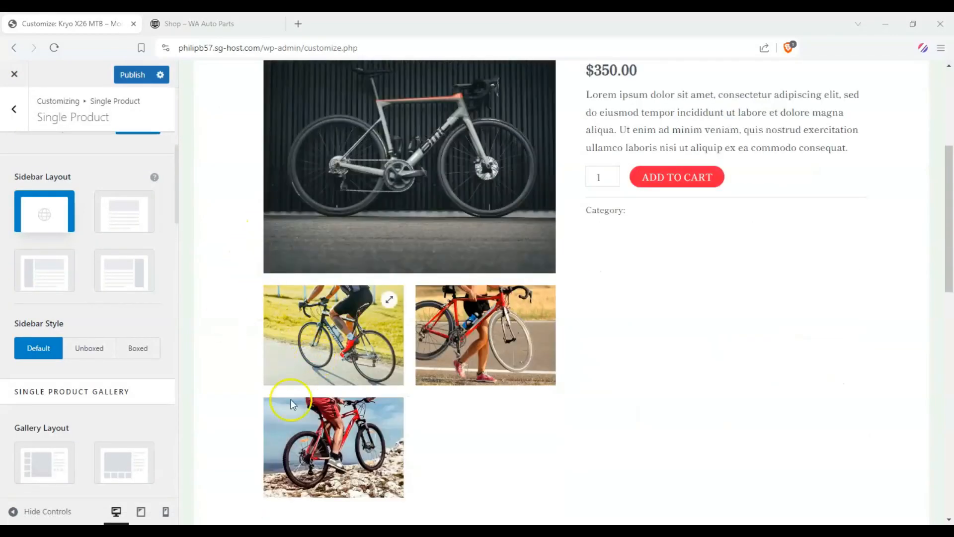
{"action": "scroll", "coordinate": [134, 348], "scroll_direction": "down", "scroll_amount": 4}
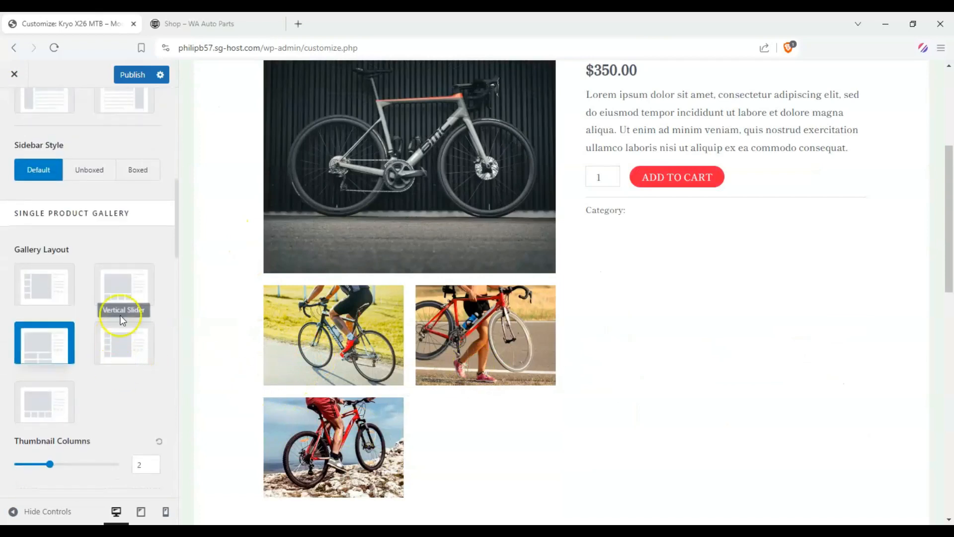
- Try the Vertical Slider Gallery Layout, compare it with First Image Large and look at the gallery images in the preview
{"action": "left_click", "coordinate": [124, 343]}
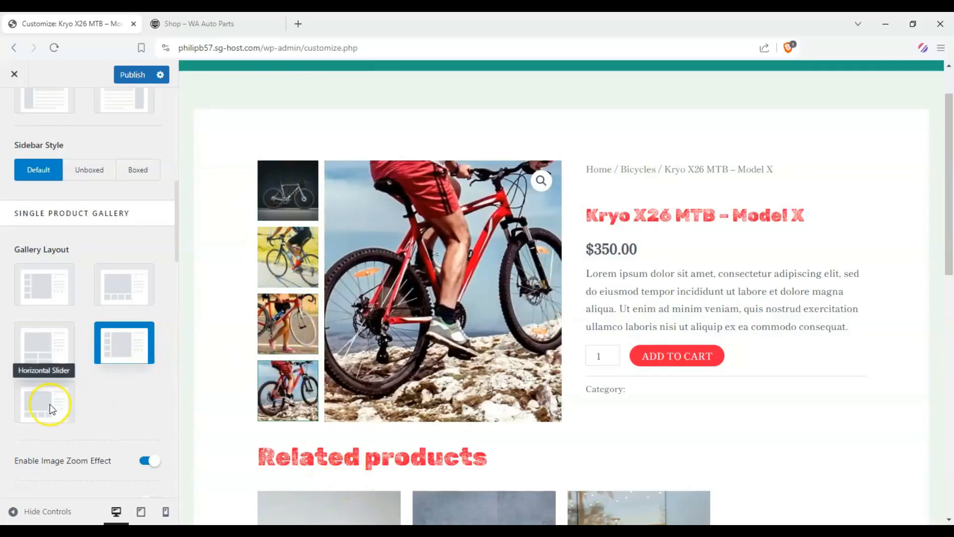
{"action": "left_click", "coordinate": [36, 345]}
{"action": "scroll", "coordinate": [440, 463], "scroll_direction": "down", "scroll_amount": 2}
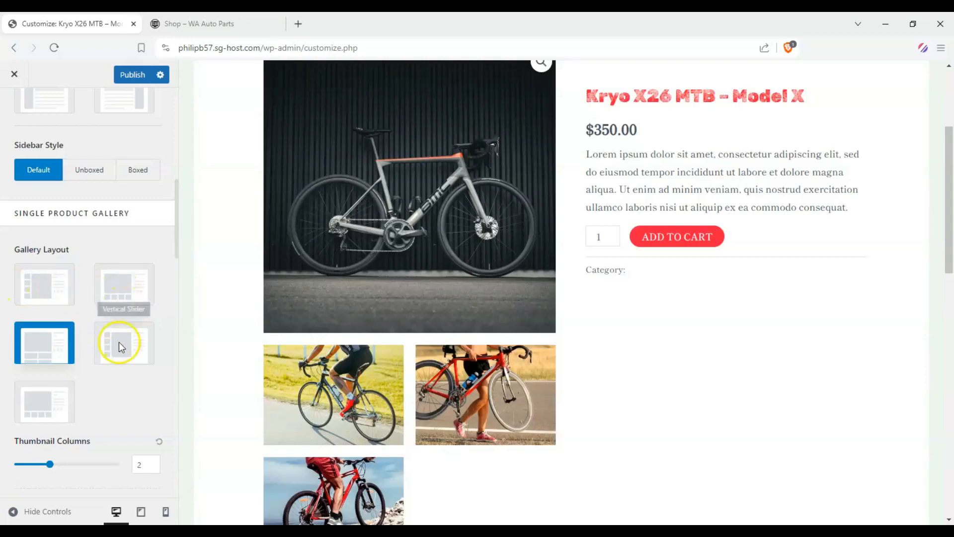
- Try the Vertical Gallery Layout on the product with several images and test its thumbnail column
{"action": "left_click", "coordinate": [40, 300]}
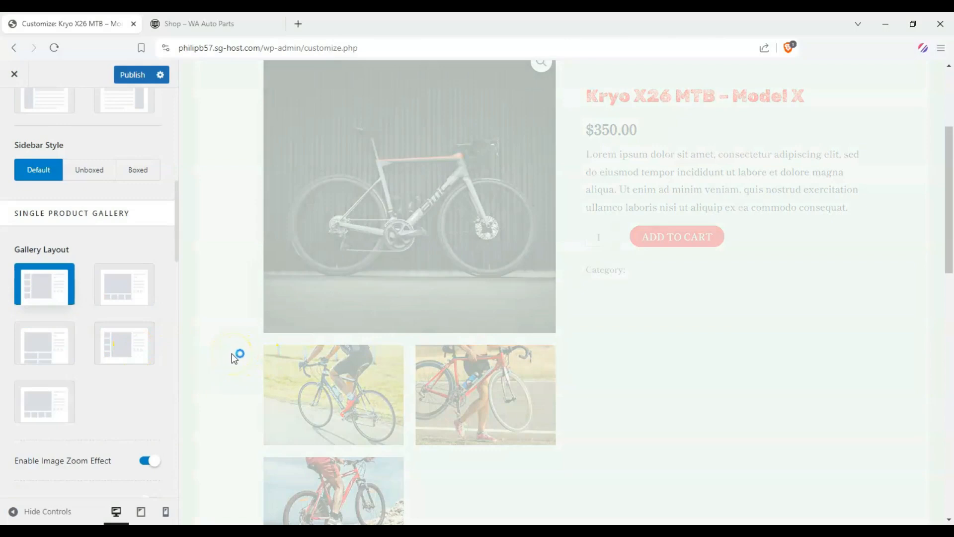
{"action": "scroll", "coordinate": [282, 193], "scroll_direction": "up", "scroll_amount": 2}
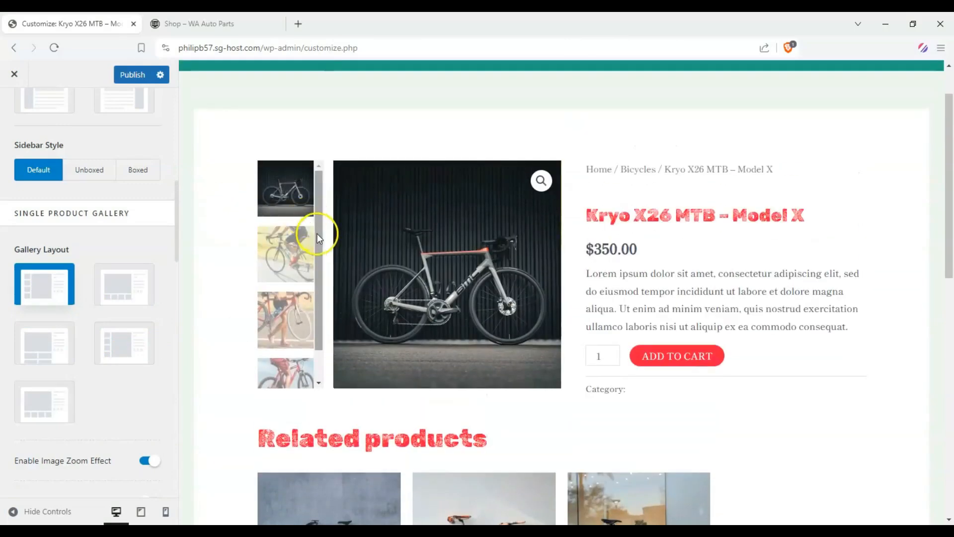
{"action": "left_click", "coordinate": [309, 213]}
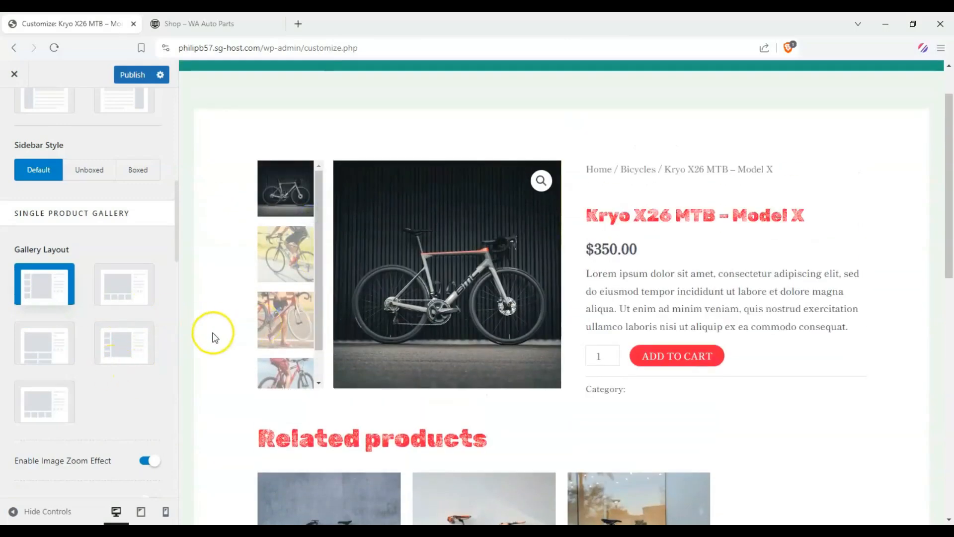
- Set the Gallery Layout to the second option, with the thumbnails in a row below the main image
{"action": "left_click", "coordinate": [117, 293]}
{"action": "scroll", "coordinate": [6, 289], "scroll_direction": "down", "scroll_amount": 3}
{"action": "scroll", "coordinate": [5, 288], "scroll_direction": "down", "scroll_amount": 2}
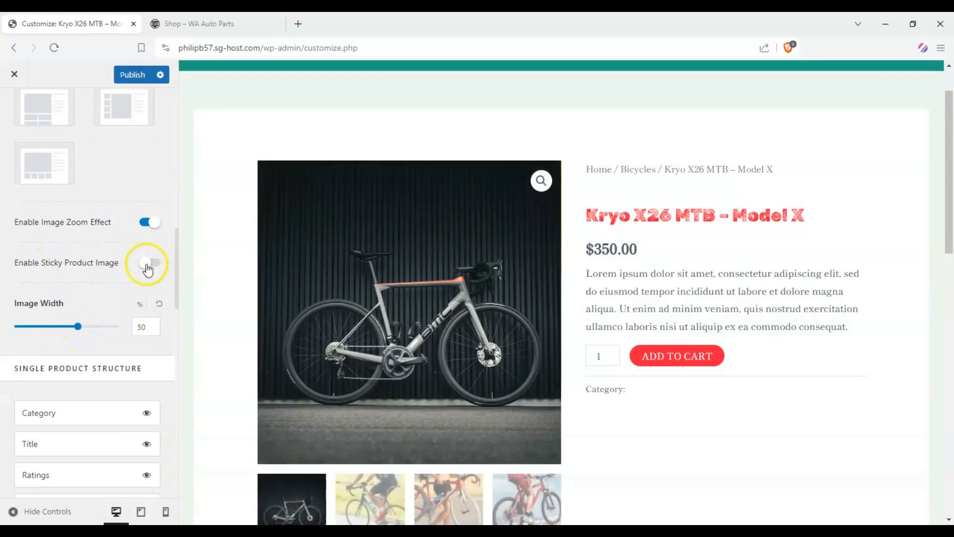
- Enable Sticky Product Image, test it with the second gallery image in the preview and set the Sticky Image Top Offset to 103 px
{"action": "left_click", "coordinate": [146, 266]}
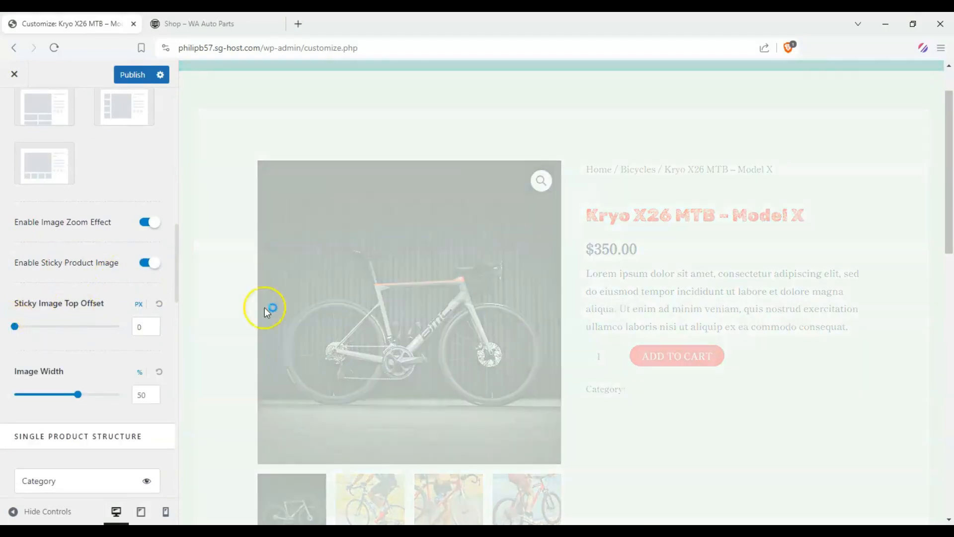
{"action": "mouse_move", "coordinate": [948, 131]}
{"action": "left_mouse_down"}
{"action": "mouse_move", "coordinate": [948, 118]}
{"action": "mouse_move", "coordinate": [933, 230]}
{"action": "mouse_move", "coordinate": [940, 124]}
{"action": "left_mouse_up"}
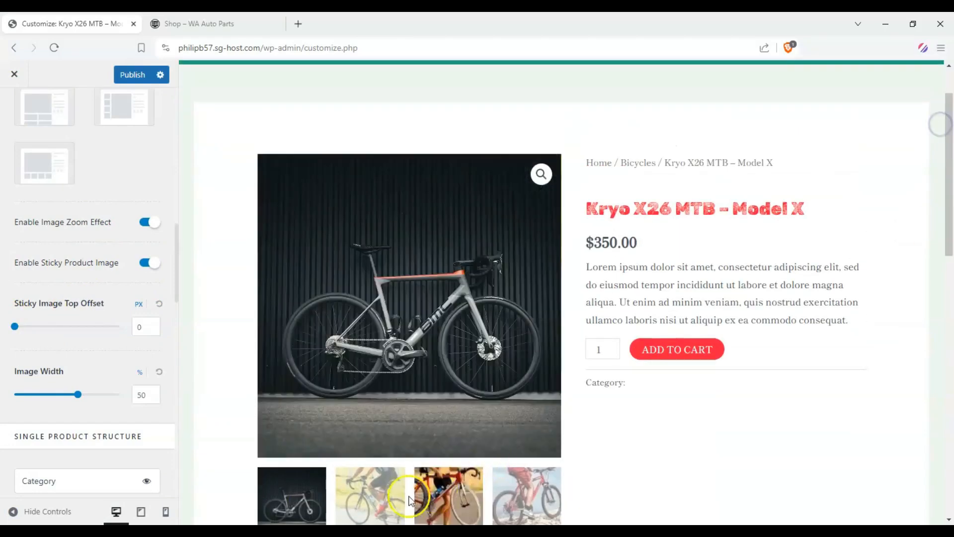
{"action": "left_click", "coordinate": [394, 490]}
{"action": "scroll", "coordinate": [614, 376], "scroll_direction": "down", "scroll_amount": 4}
{"action": "scroll", "coordinate": [465, 320], "scroll_direction": "up", "scroll_amount": 4}
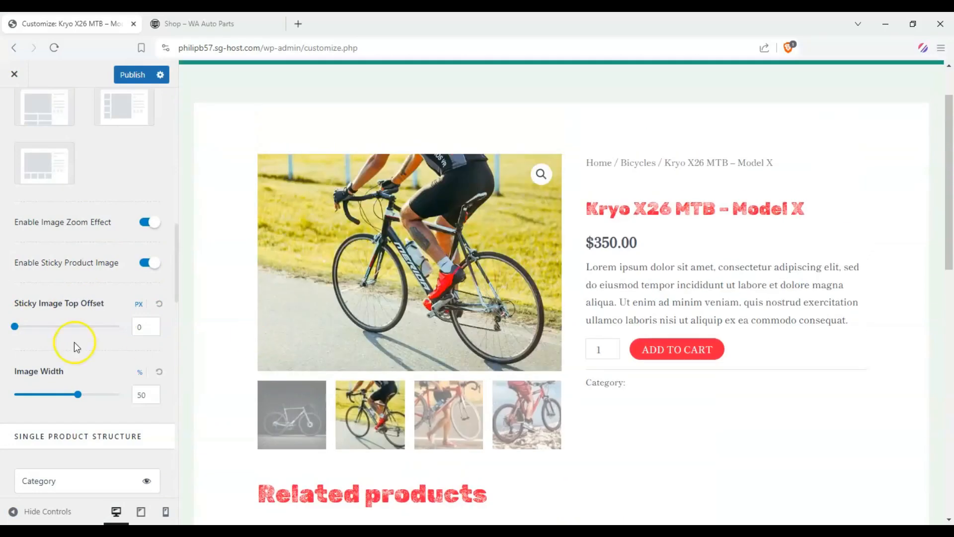
{"action": "left_click_drag", "start_coordinate": [15, 327], "coordinate": [40, 326]}
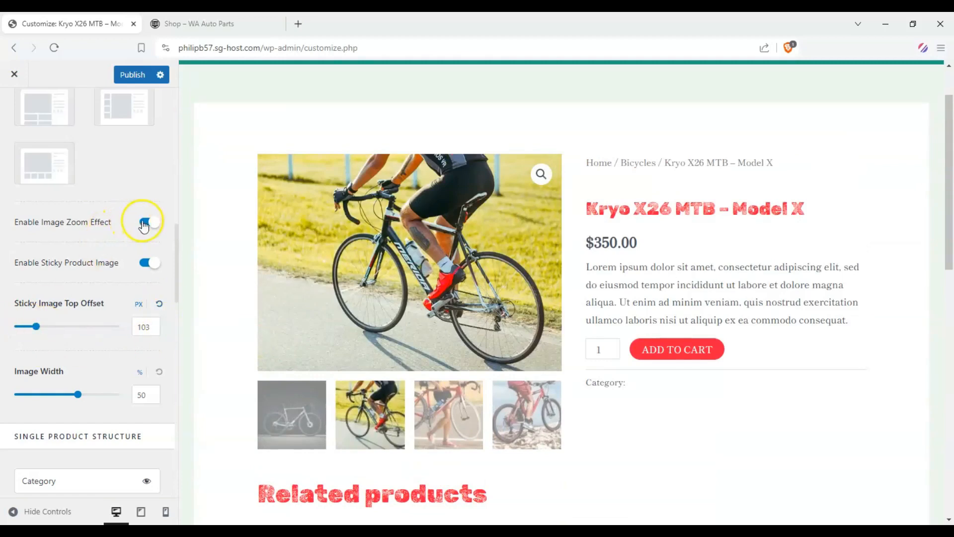
- Disable Sticky Product Image and compare the Single Product Structure elements with the product details in the preview
{"action": "left_click", "coordinate": [149, 262]}
{"action": "scroll", "coordinate": [29, 283], "scroll_direction": "down", "scroll_amount": 5}
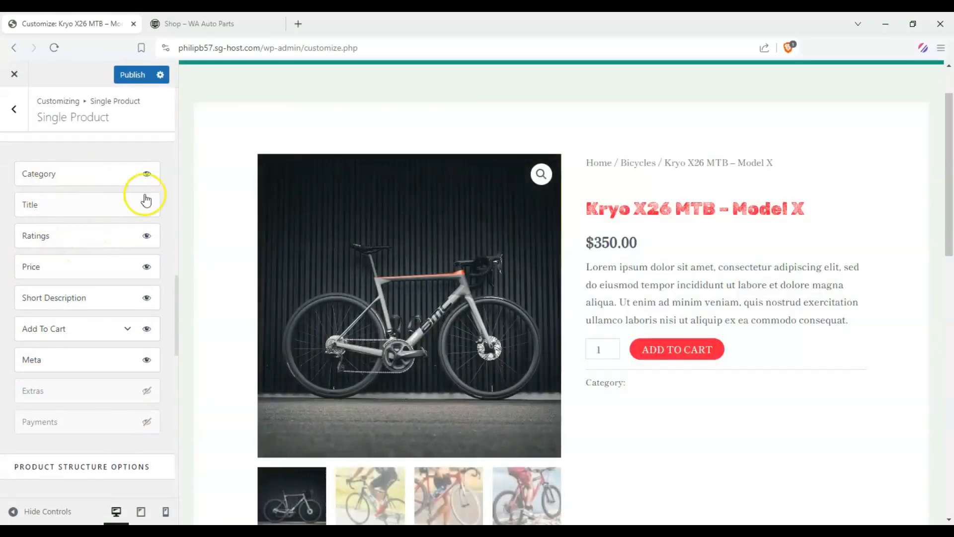
{"action": "left_click_drag", "start_coordinate": [686, 267], "coordinate": [828, 303]}
{"action": "left_click", "coordinate": [792, 231]}
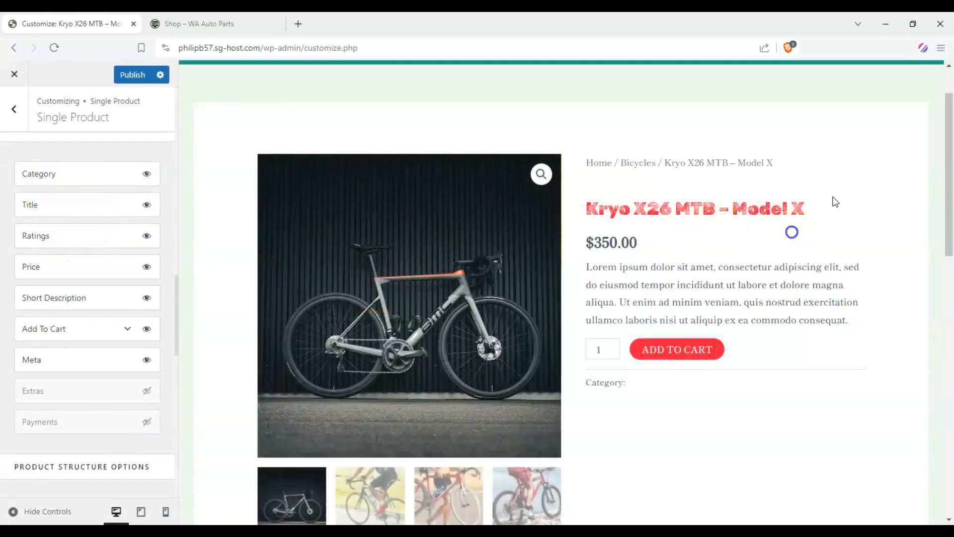
{"action": "left_click_drag", "start_coordinate": [948, 152], "coordinate": [947, 155]}
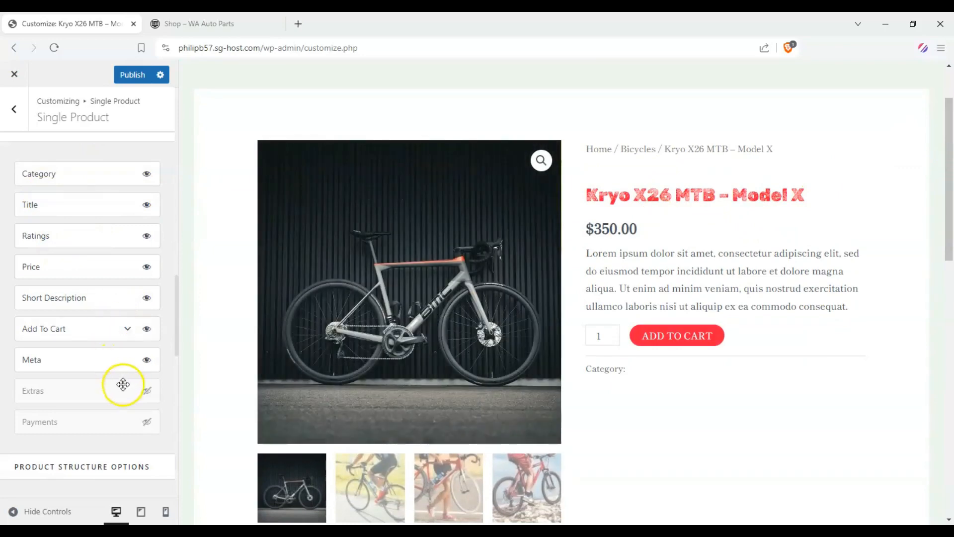
- Show the Payments element in the Single Product Structure and review its icon and title options
{"action": "left_click", "coordinate": [147, 422]}
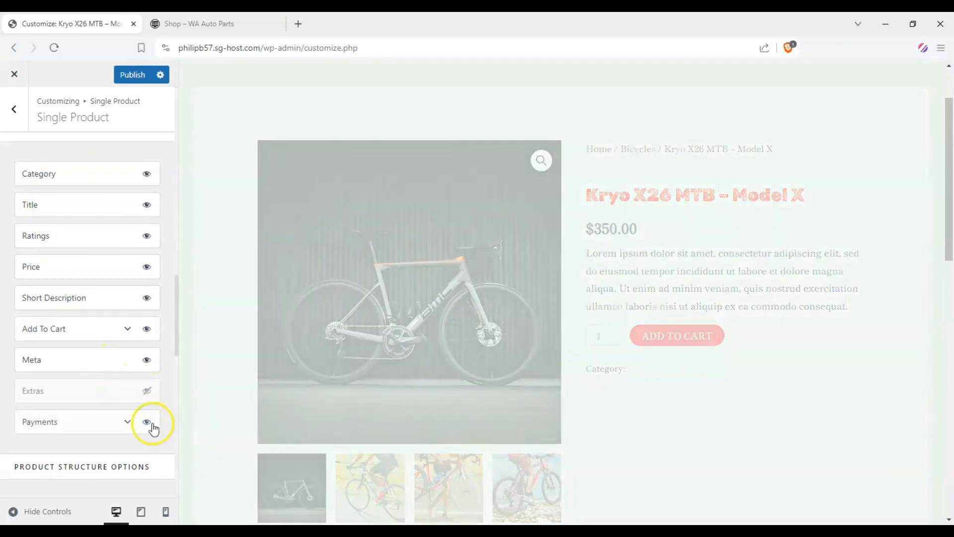
{"action": "left_click", "coordinate": [128, 421]}
{"action": "scroll", "coordinate": [75, 348], "scroll_direction": "down", "scroll_amount": 3}
{"action": "scroll", "coordinate": [64, 313], "scroll_direction": "down", "scroll_amount": 2}
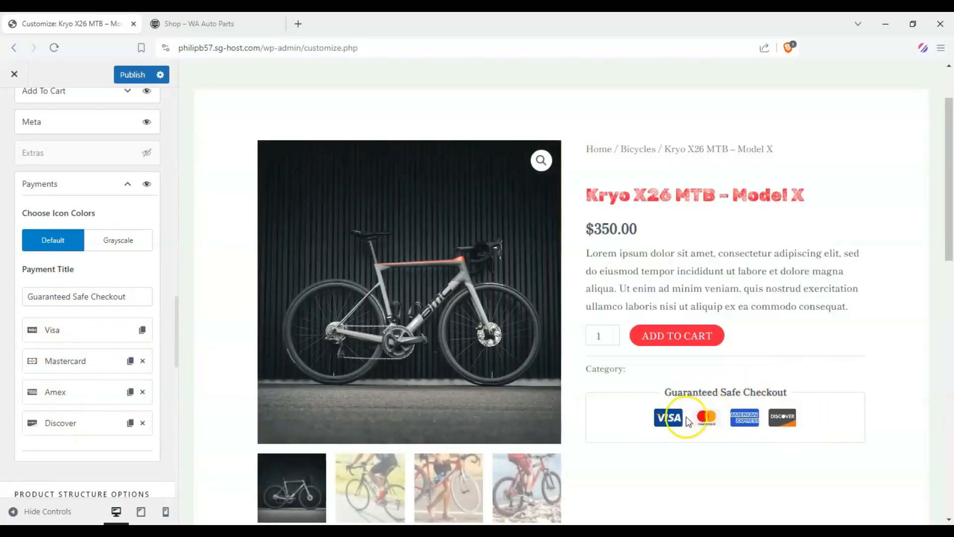
{"action": "left_click", "coordinate": [128, 185]}
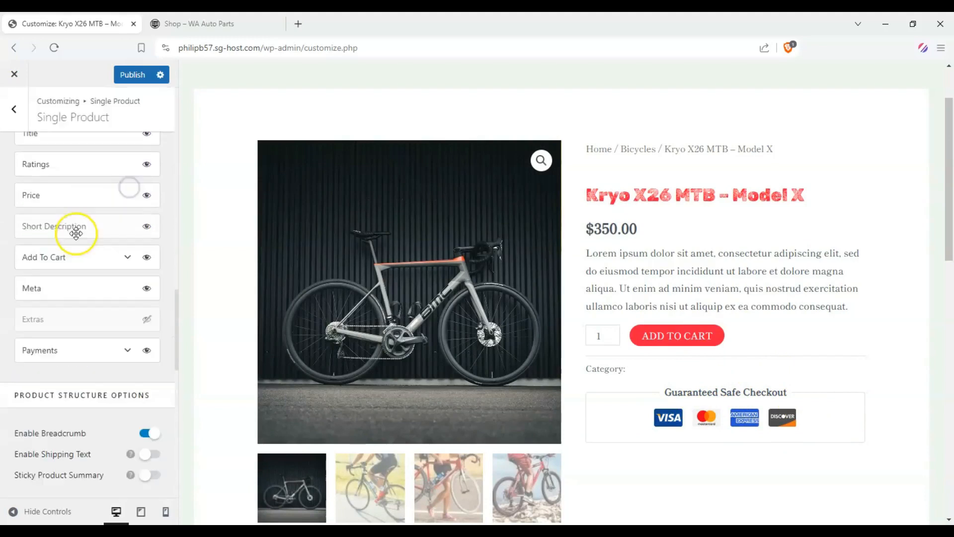
{"action": "scroll", "coordinate": [76, 233], "scroll_direction": "up", "scroll_amount": 3}
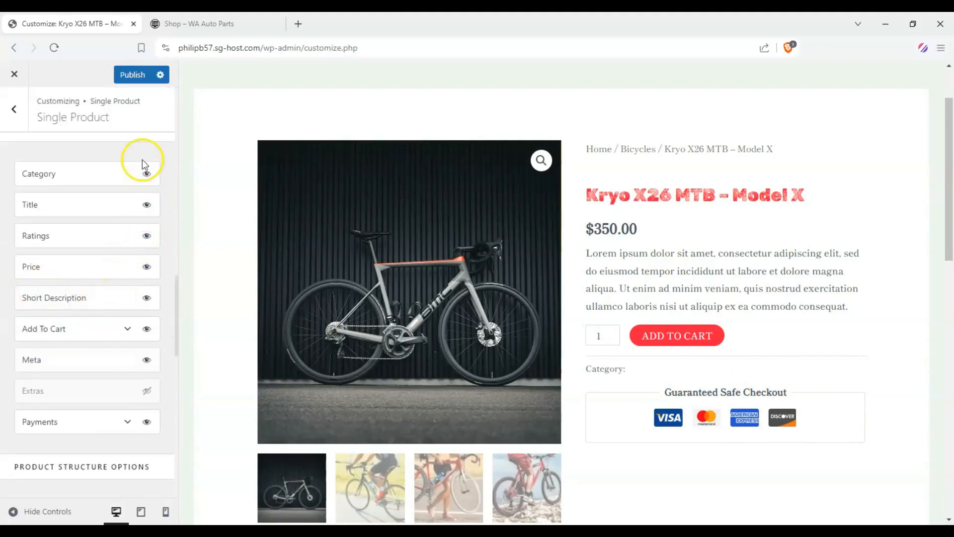
- Hide the Category element in the Single Product Structure and check the product page preview
{"action": "left_click", "coordinate": [149, 173]}
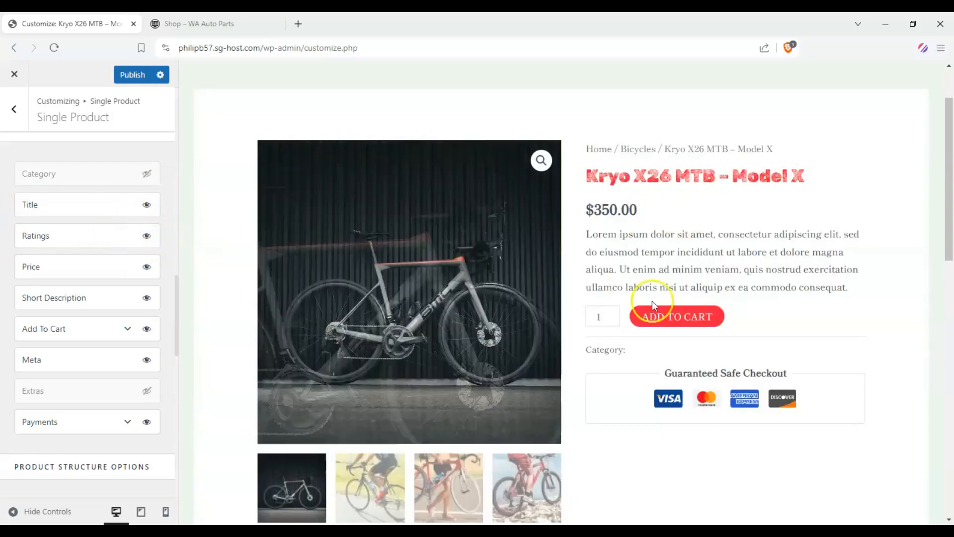
{"action": "scroll", "coordinate": [641, 308], "scroll_direction": "down", "scroll_amount": 12}
{"action": "scroll", "coordinate": [315, 231], "scroll_direction": "up", "scroll_amount": 10}
{"action": "scroll", "coordinate": [297, 236], "scroll_direction": "up", "scroll_amount": 3}
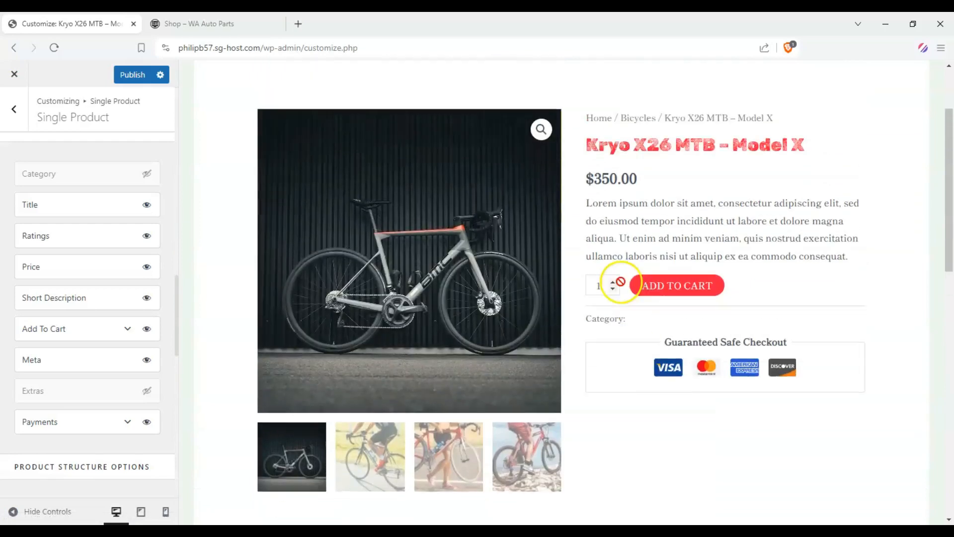
- Enable Change Dropdown to Buttons for product variations and set Product Navigation to Circle
{"action": "scroll", "coordinate": [34, 256], "scroll_direction": "down", "scroll_amount": 5}
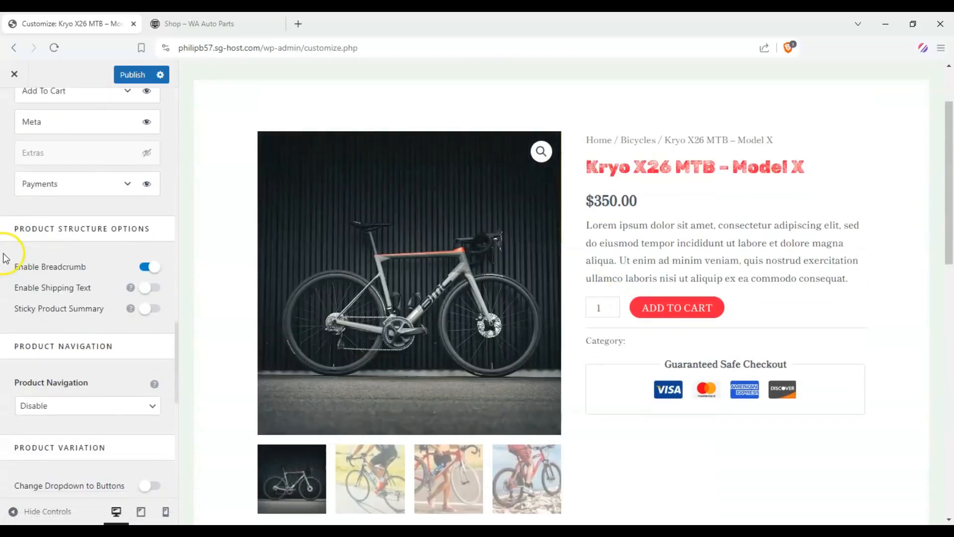
{"action": "scroll", "coordinate": [83, 302], "scroll_direction": "down", "scroll_amount": 3}
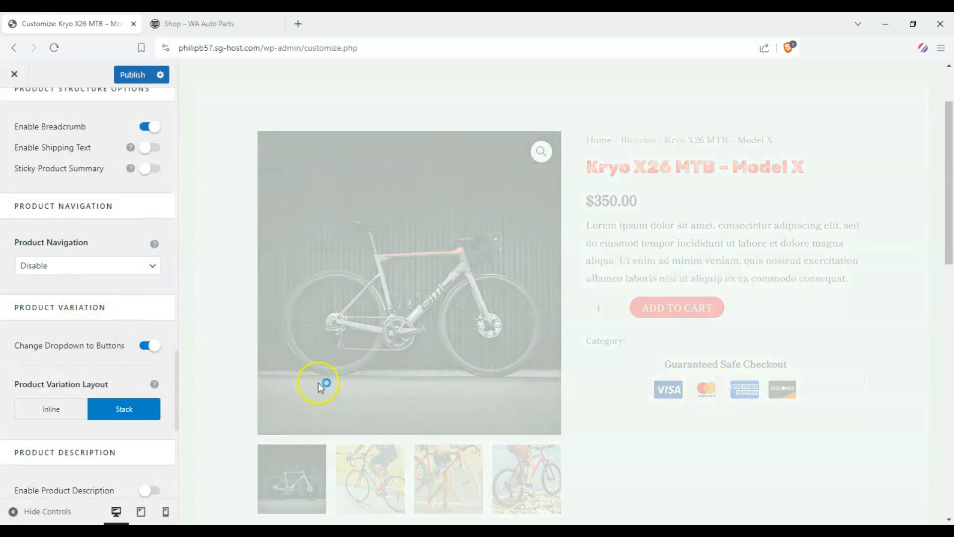
{"action": "left_click", "coordinate": [91, 274]}
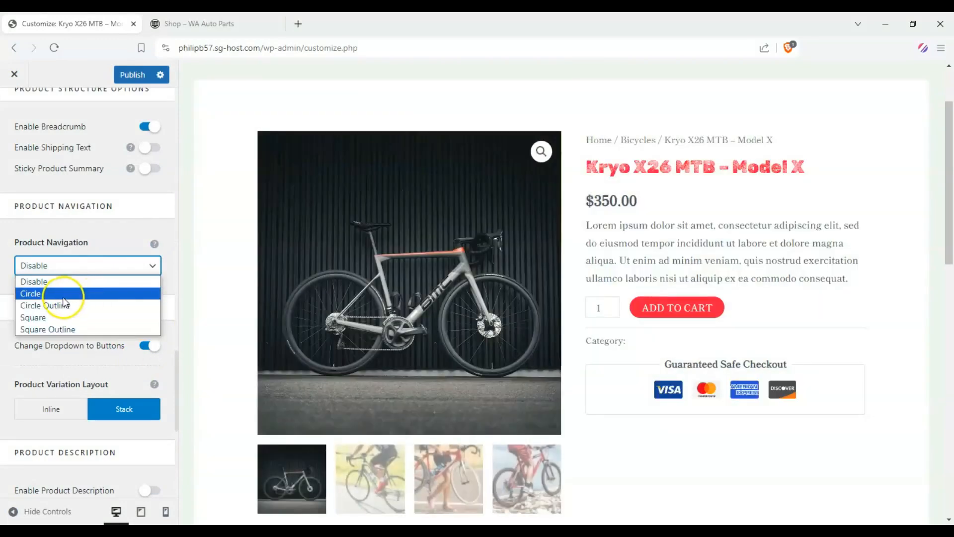
{"action": "left_click", "coordinate": [74, 294]}
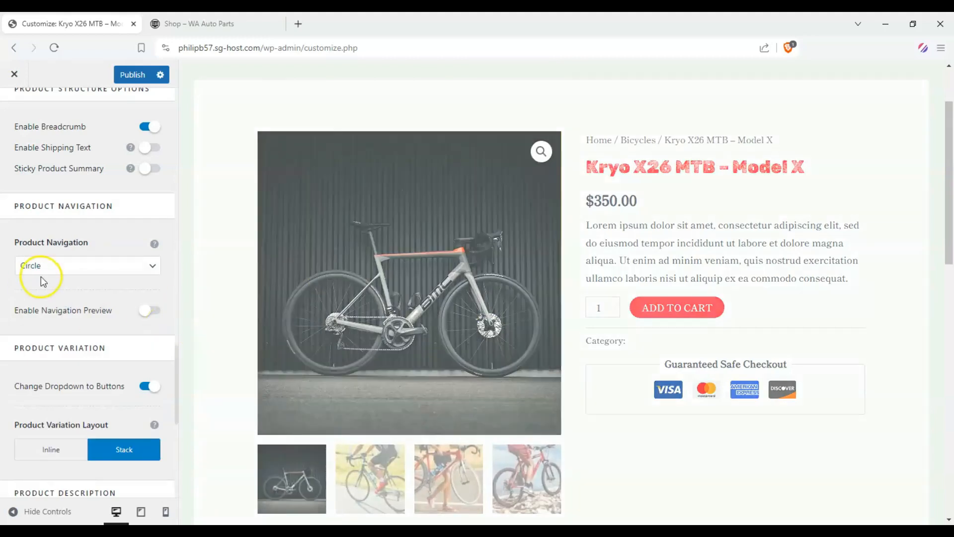
- Examine the Related, Recent & Up Sell settings alongside the Related products section in the preview
{"action": "scroll", "coordinate": [49, 268], "scroll_direction": "down", "scroll_amount": 3}
{"action": "scroll", "coordinate": [3, 214], "scroll_direction": "down", "scroll_amount": 2}
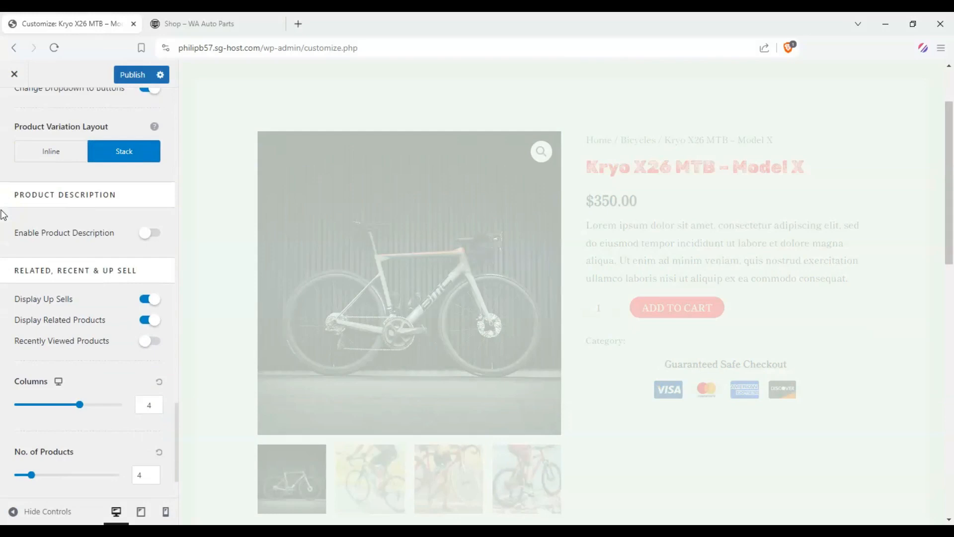
{"action": "scroll", "coordinate": [334, 259], "scroll_direction": "down", "scroll_amount": 4}
{"action": "scroll", "coordinate": [334, 258], "scroll_direction": "up", "scroll_amount": 2}
{"action": "scroll", "coordinate": [339, 298], "scroll_direction": "down", "scroll_amount": 4}
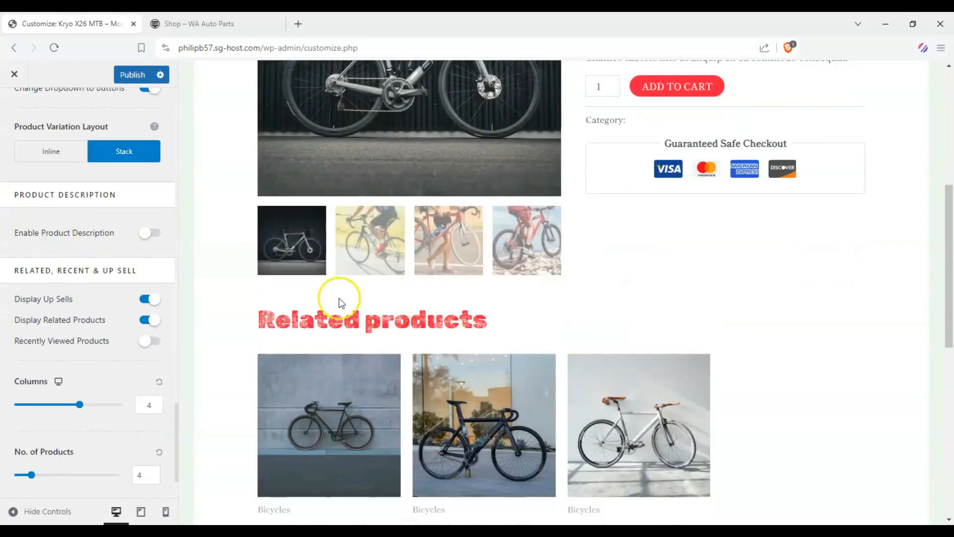
{"action": "scroll", "coordinate": [339, 300], "scroll_direction": "down", "scroll_amount": 3}
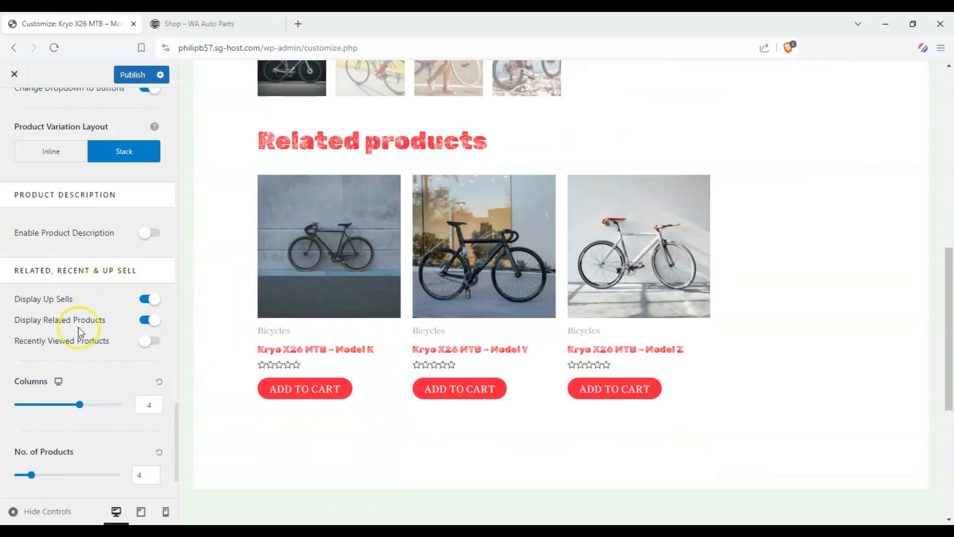
{"action": "scroll", "coordinate": [10, 279], "scroll_direction": "down", "scroll_amount": 1}
{"action": "left_click_drag", "start_coordinate": [10, 211], "coordinate": [131, 217]}
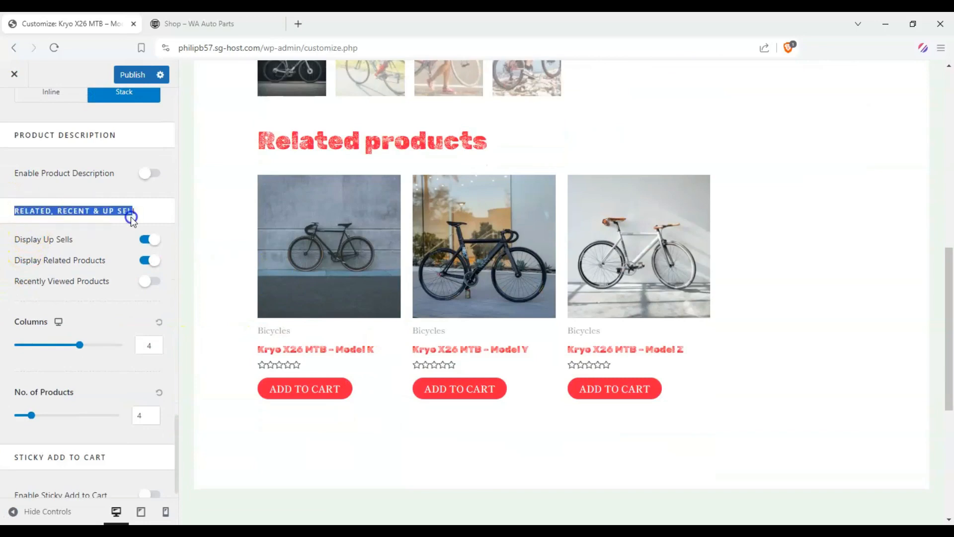
{"action": "left_click_drag", "start_coordinate": [292, 141], "coordinate": [419, 145]}
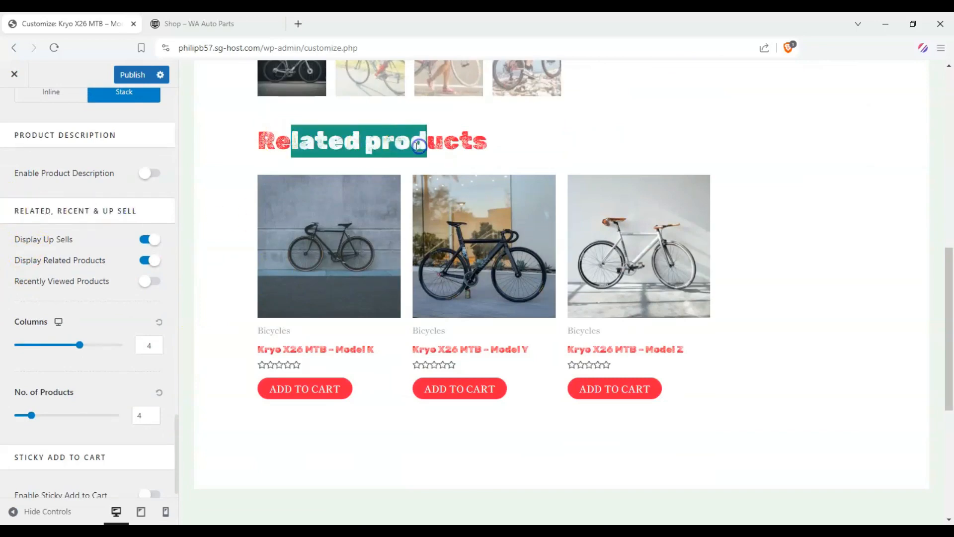
{"action": "left_click", "coordinate": [417, 146]}
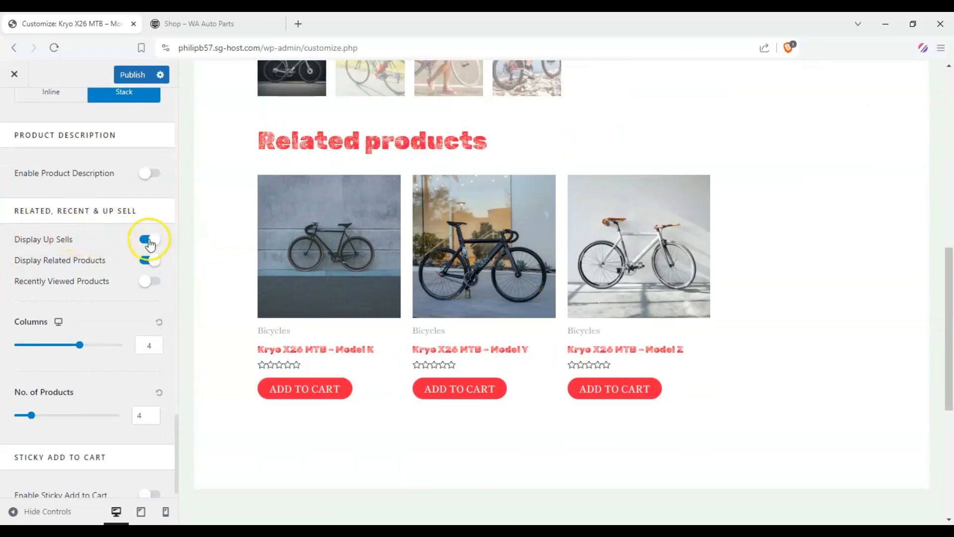
- Try the product page with Display Up Sells and Display Related Products off, and re-enable both
{"action": "left_click", "coordinate": [145, 261]}
{"action": "scroll", "coordinate": [139, 249], "scroll_direction": "up", "scroll_amount": 3}
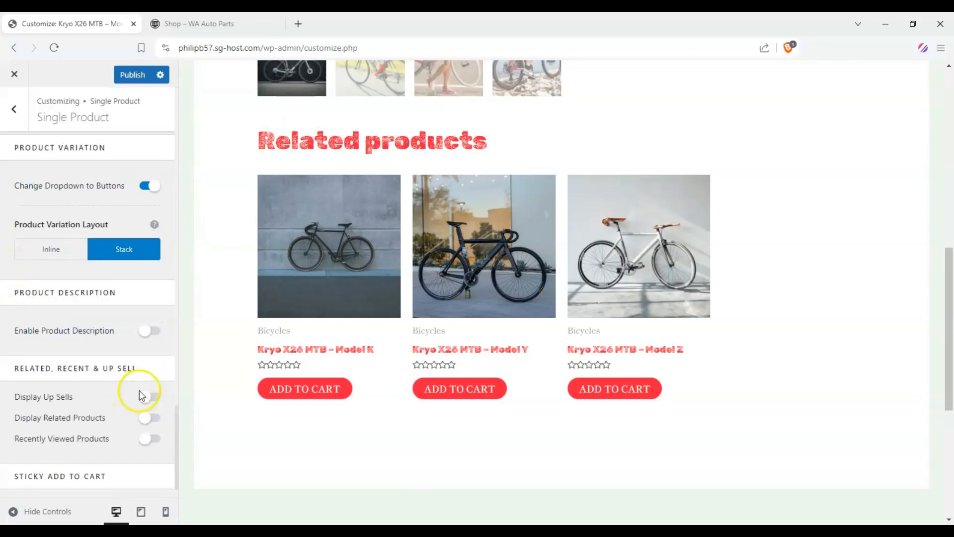
{"action": "left_click", "coordinate": [143, 395]}
{"action": "scroll", "coordinate": [660, 274], "scroll_direction": "up", "scroll_amount": 3}
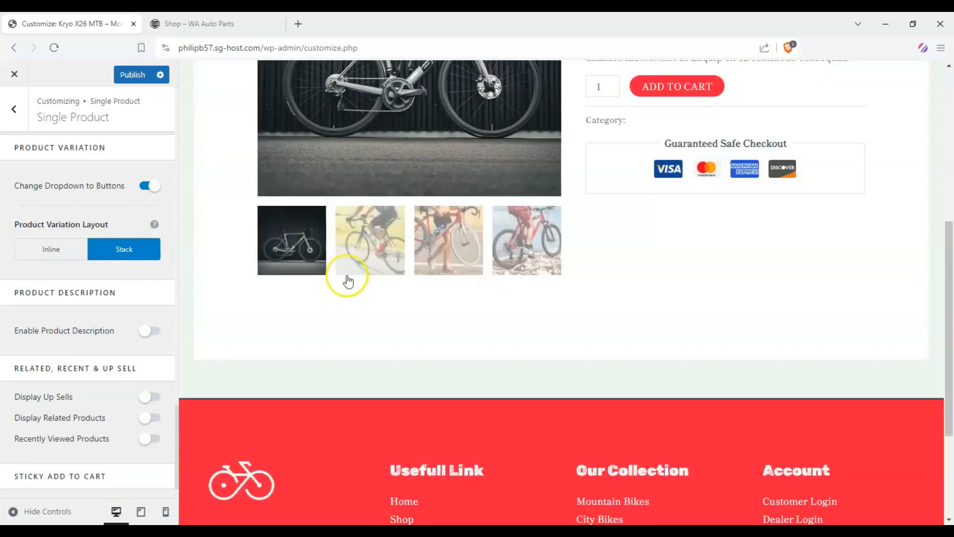
{"action": "scroll", "coordinate": [298, 217], "scroll_direction": "up", "scroll_amount": 5}
{"action": "scroll", "coordinate": [54, 340], "scroll_direction": "down", "scroll_amount": 1}
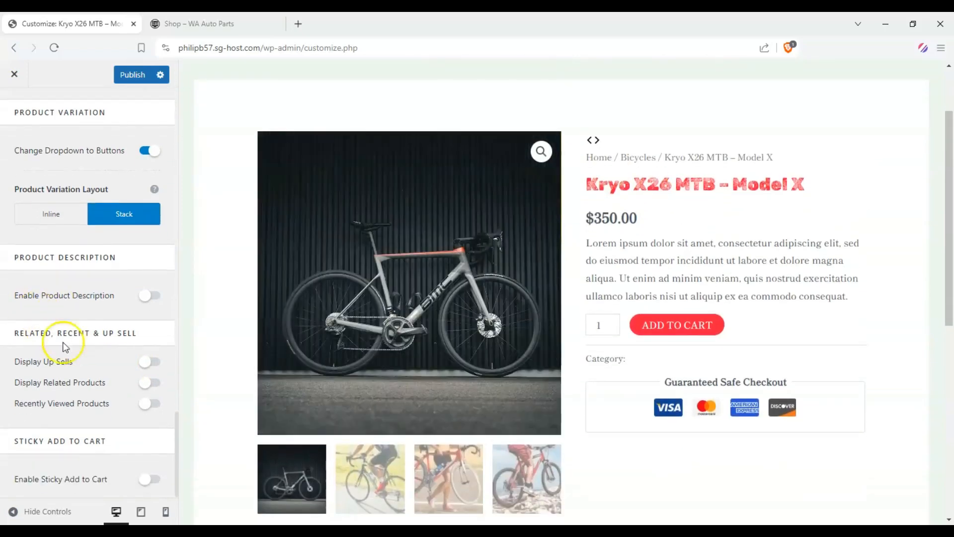
{"action": "left_click", "coordinate": [145, 361]}
{"action": "scroll", "coordinate": [4, 334], "scroll_direction": "down", "scroll_amount": 2}
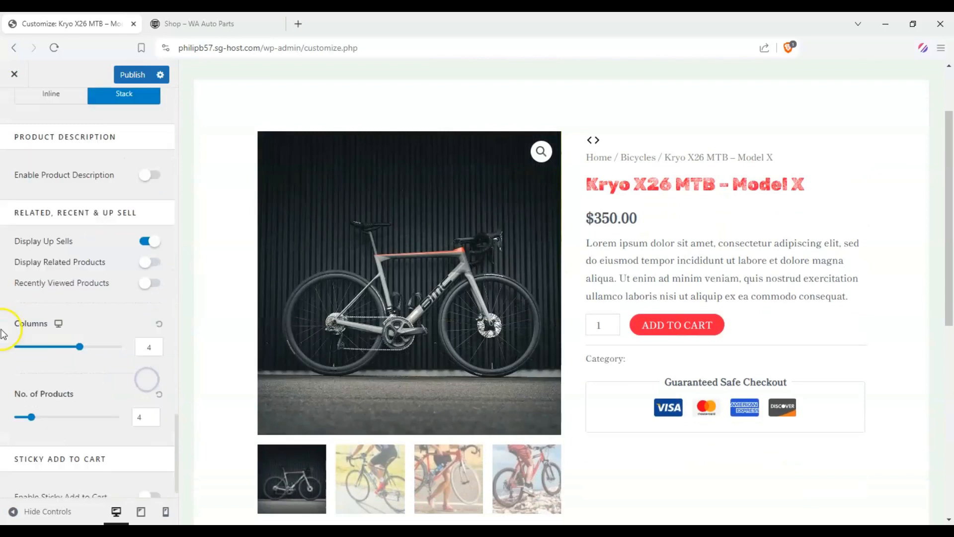
{"action": "left_click", "coordinate": [150, 262]}
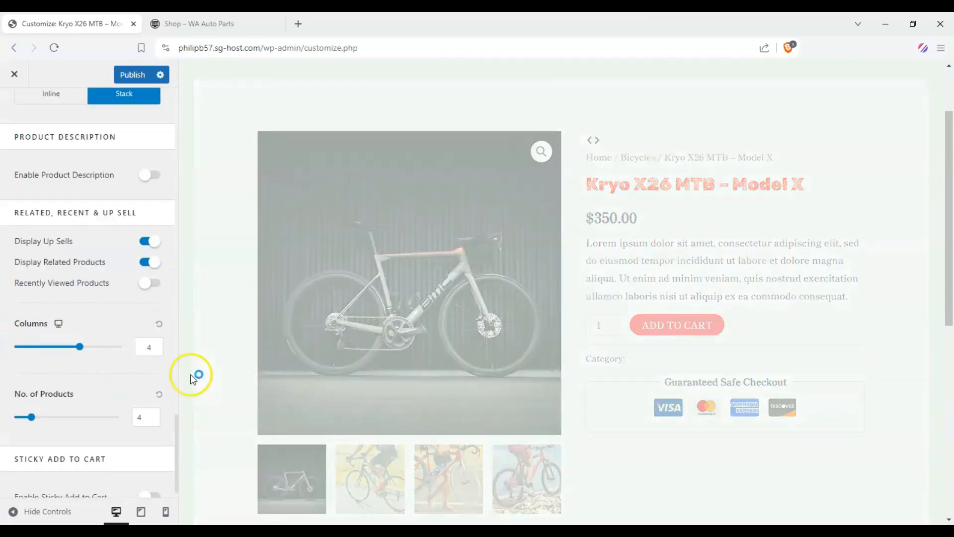
- Set the No. of Products for the related and up-sell sections to 2 and check the related products in the preview
{"action": "scroll", "coordinate": [69, 384], "scroll_direction": "down", "scroll_amount": 1}
{"action": "left_click", "coordinate": [22, 399]}
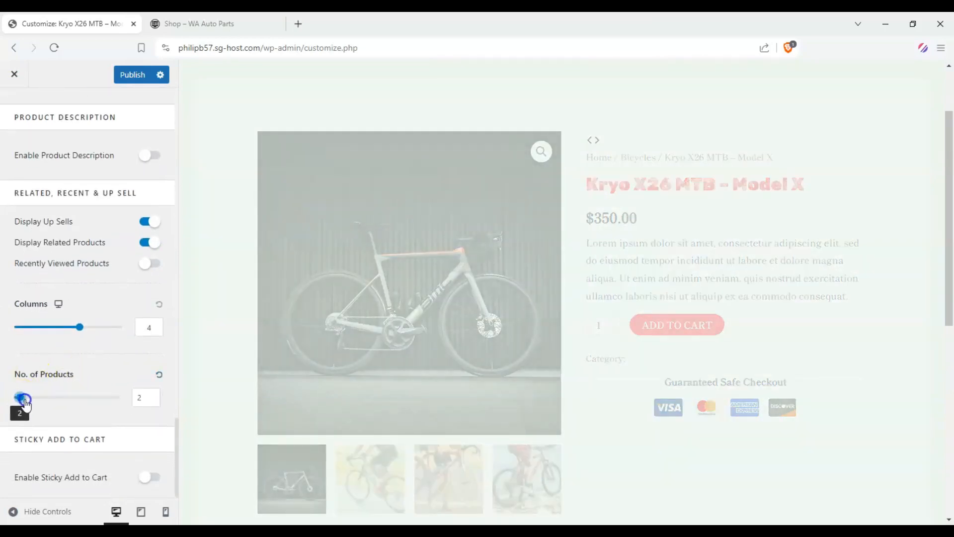
{"action": "scroll", "coordinate": [331, 380], "scroll_direction": "down", "scroll_amount": 3}
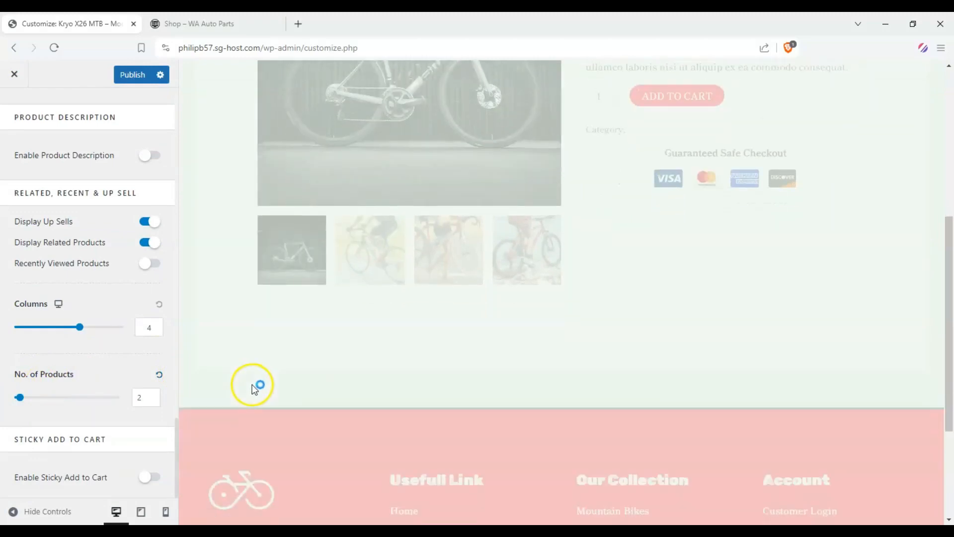
{"action": "scroll", "coordinate": [239, 389], "scroll_direction": "down", "scroll_amount": 3}
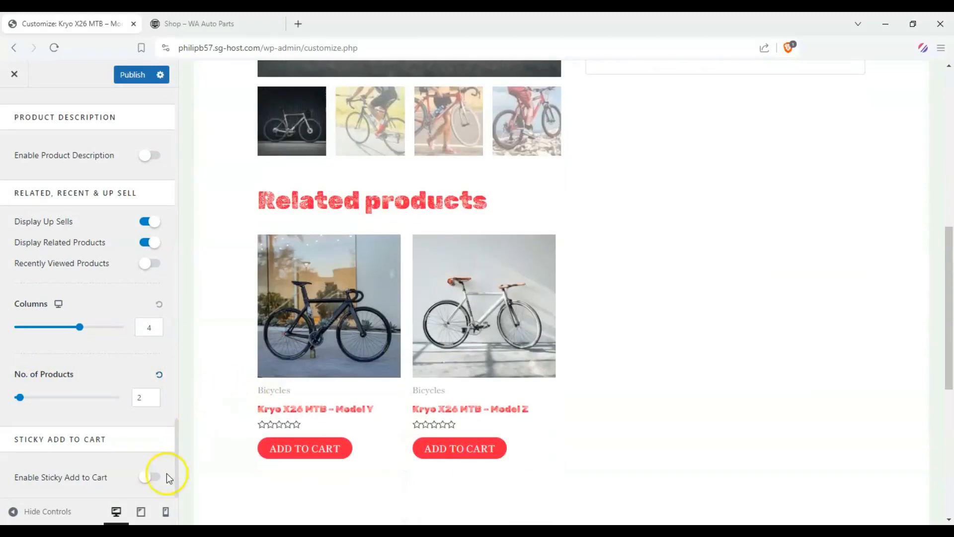
- Enable Sticky Add to Cart and test it by moving through the product page preview
{"action": "left_click", "coordinate": [150, 477]}
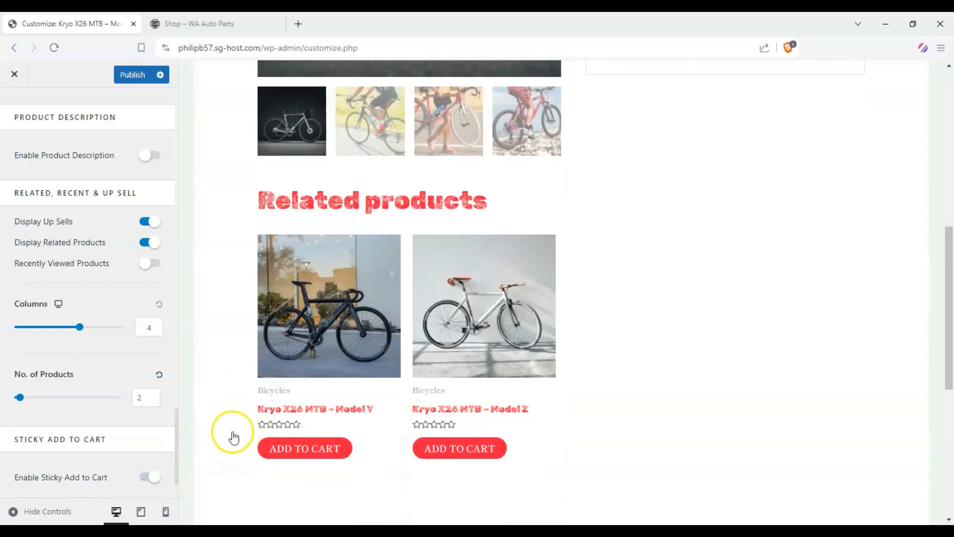
{"action": "scroll", "coordinate": [132, 416], "scroll_direction": "down", "scroll_amount": 2}
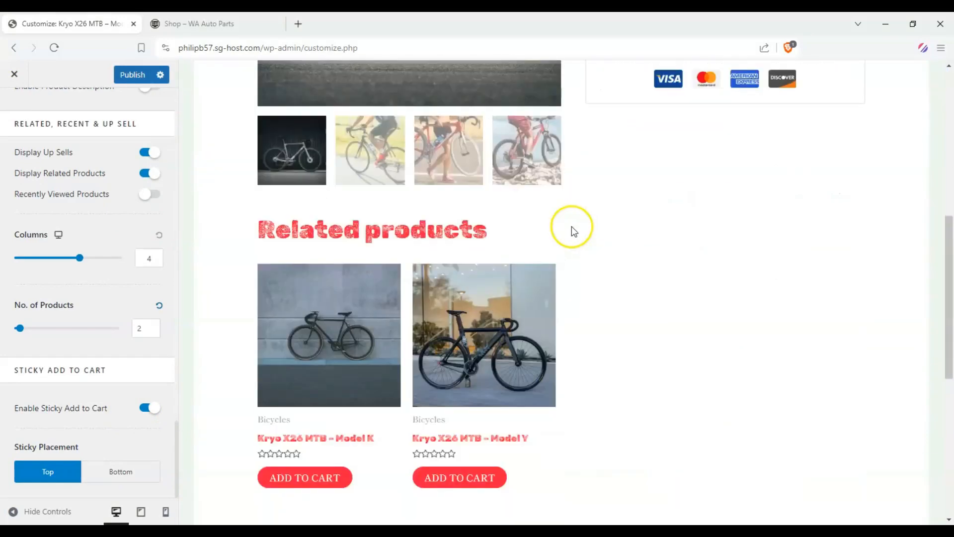
{"action": "scroll", "coordinate": [571, 227], "scroll_direction": "down", "scroll_amount": 3}
{"action": "scroll", "coordinate": [649, 212], "scroll_direction": "up", "scroll_amount": 10}
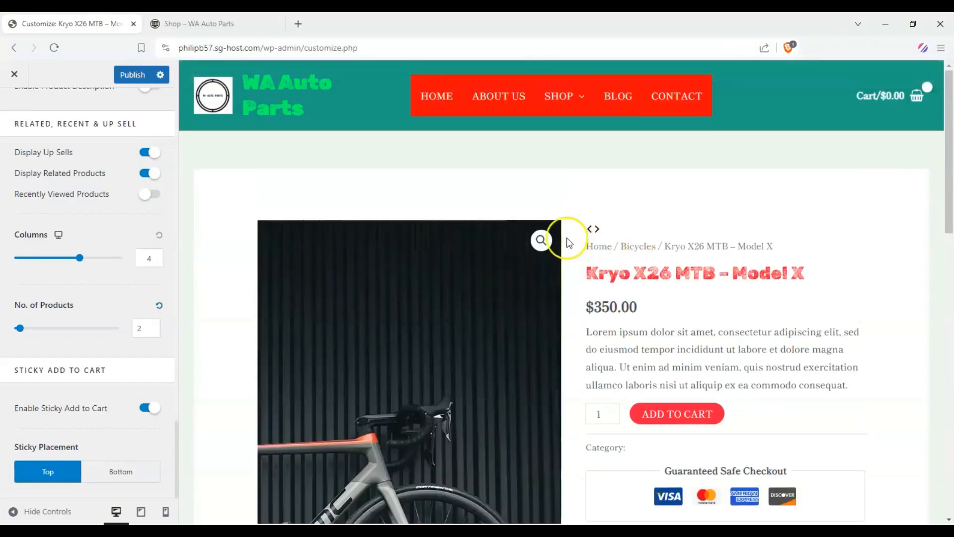
{"action": "left_click", "coordinate": [283, 131]}
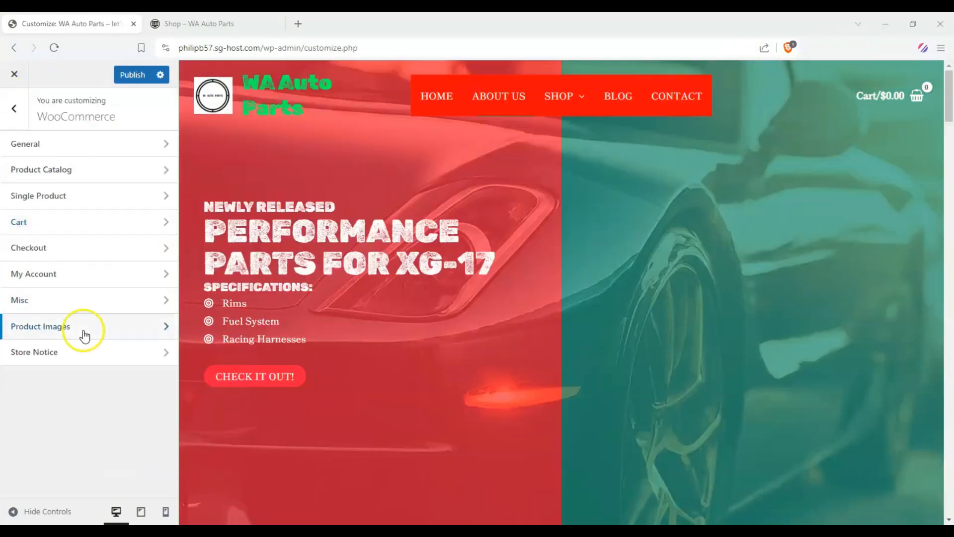
- Set the WooCommerce product images' Thumbnail Cropping to Custom 4:3 and check the product thumbnails on the homepage preview
{"action": "left_click", "coordinate": [83, 335]}
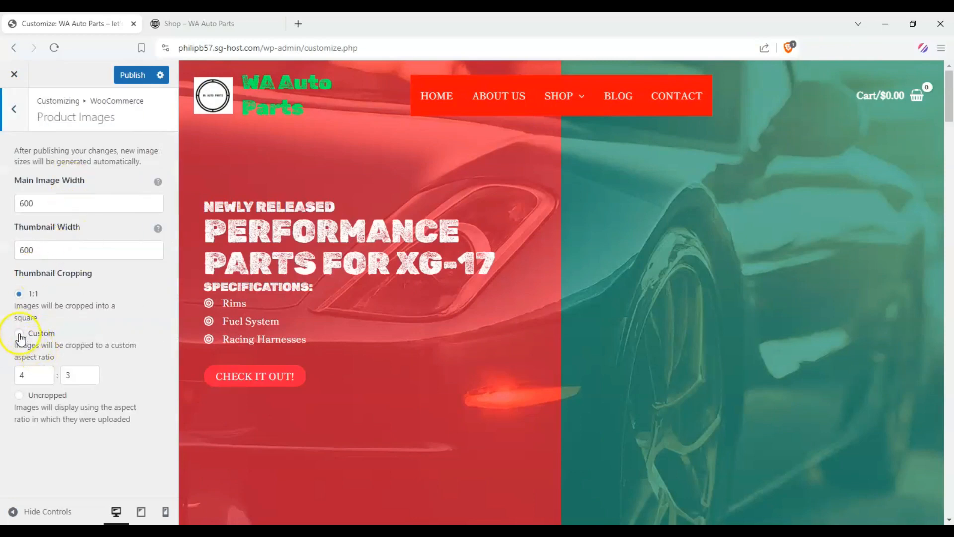
{"action": "left_click", "coordinate": [20, 335]}
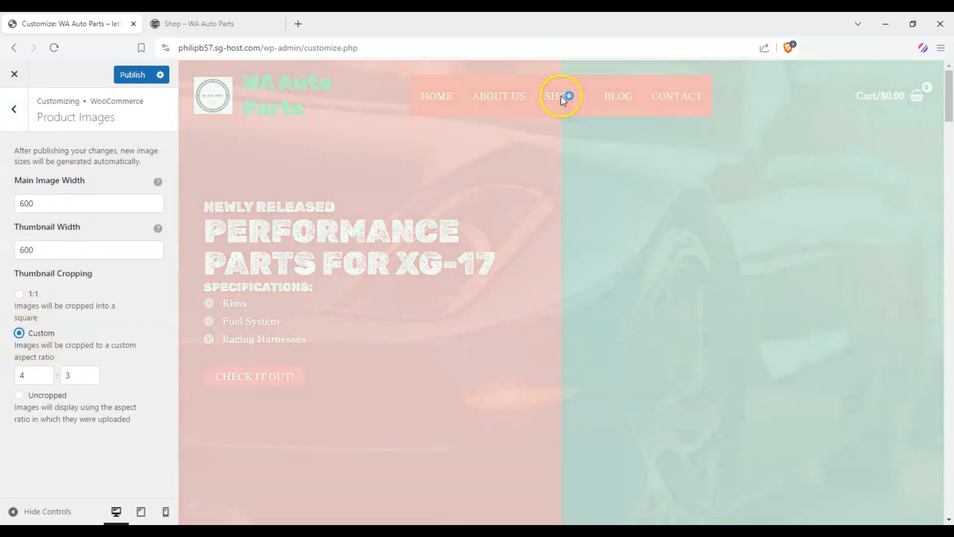
{"action": "scroll", "coordinate": [521, 221], "scroll_direction": "down", "scroll_amount": 10}
{"action": "scroll", "coordinate": [304, 259], "scroll_direction": "up", "scroll_amount": 2}
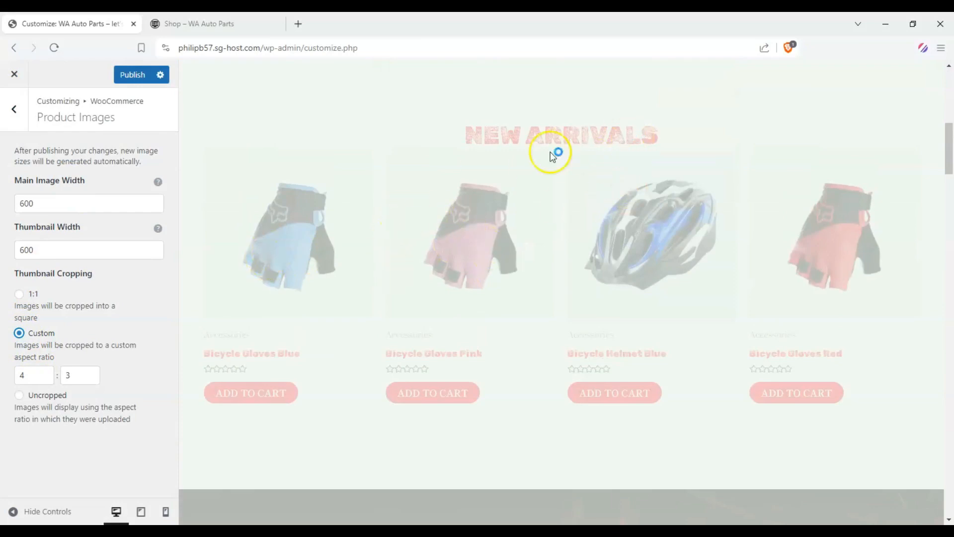
{"action": "scroll", "coordinate": [497, 164], "scroll_direction": "down", "scroll_amount": 6}
{"action": "scroll", "coordinate": [489, 180], "scroll_direction": "up", "scroll_amount": 8}
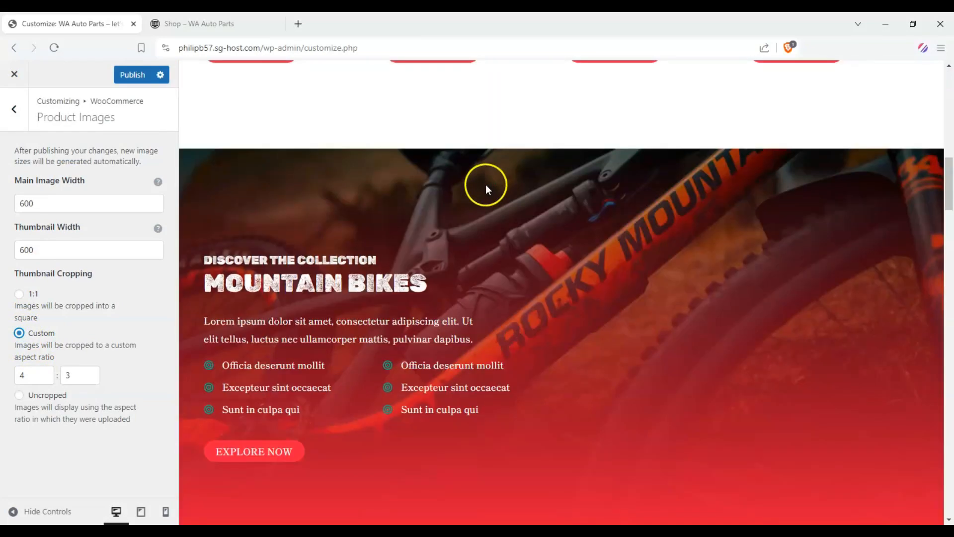
- Open the Shop page in the customizer preview and check the 4:3 product thumbnails there
{"action": "scroll", "coordinate": [483, 185], "scroll_direction": "down", "scroll_amount": 10}
{"action": "scroll", "coordinate": [478, 187], "scroll_direction": "up", "scroll_amount": 11}
{"action": "scroll", "coordinate": [476, 191], "scroll_direction": "up", "scroll_amount": 15}
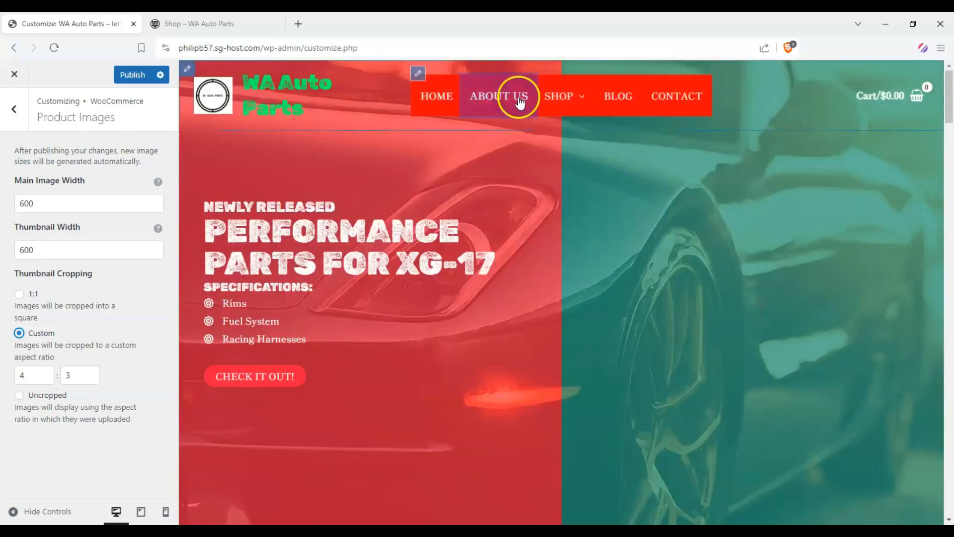
{"action": "left_click", "coordinate": [561, 100]}
{"action": "scroll", "coordinate": [502, 244], "scroll_direction": "down", "scroll_amount": 4}
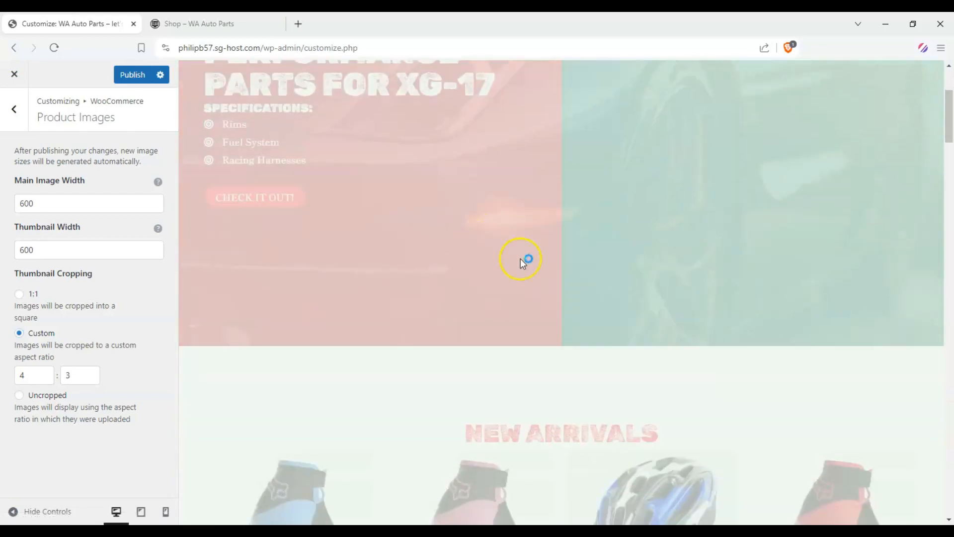
{"action": "scroll", "coordinate": [299, 204], "scroll_direction": "down", "scroll_amount": 4}
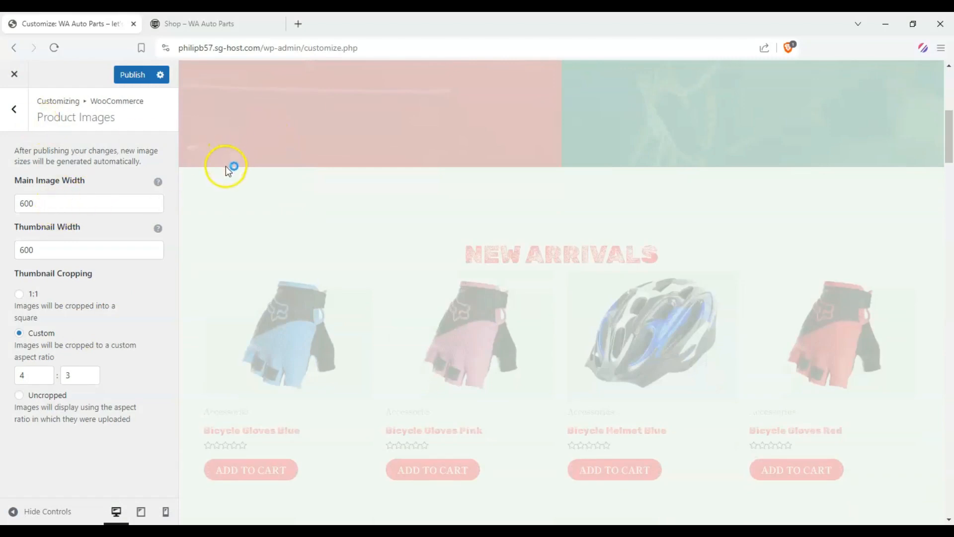
{"action": "scroll", "coordinate": [222, 171], "scroll_direction": "down", "scroll_amount": 8}
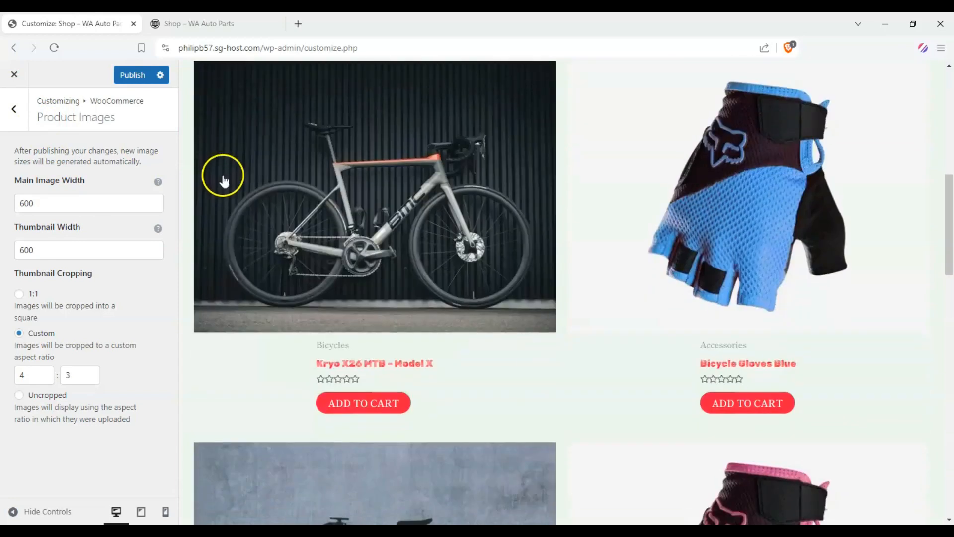
{"action": "scroll", "coordinate": [218, 193], "scroll_direction": "up", "scroll_amount": 10}
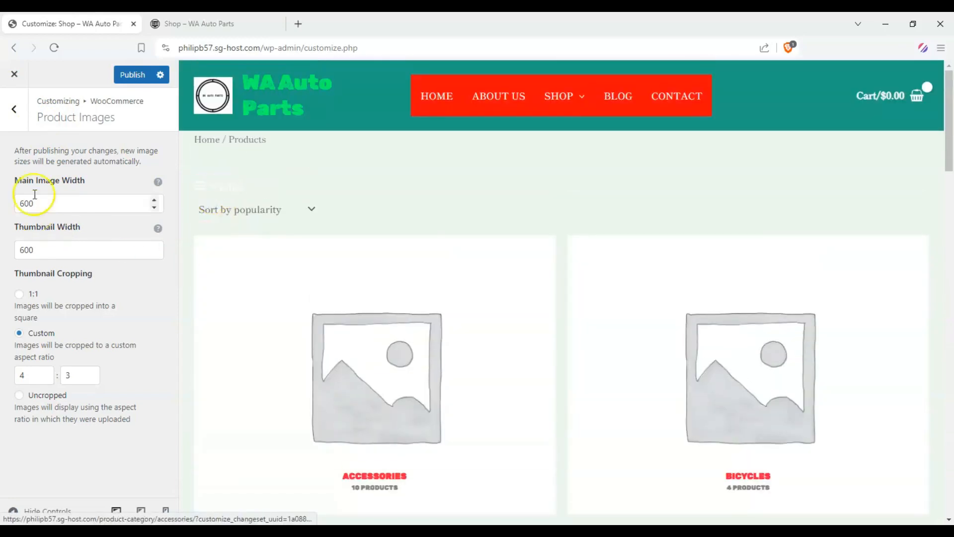
- Leave the WooCommerce settings for the main customizer level and publish the changes
{"action": "left_click", "coordinate": [7, 124]}
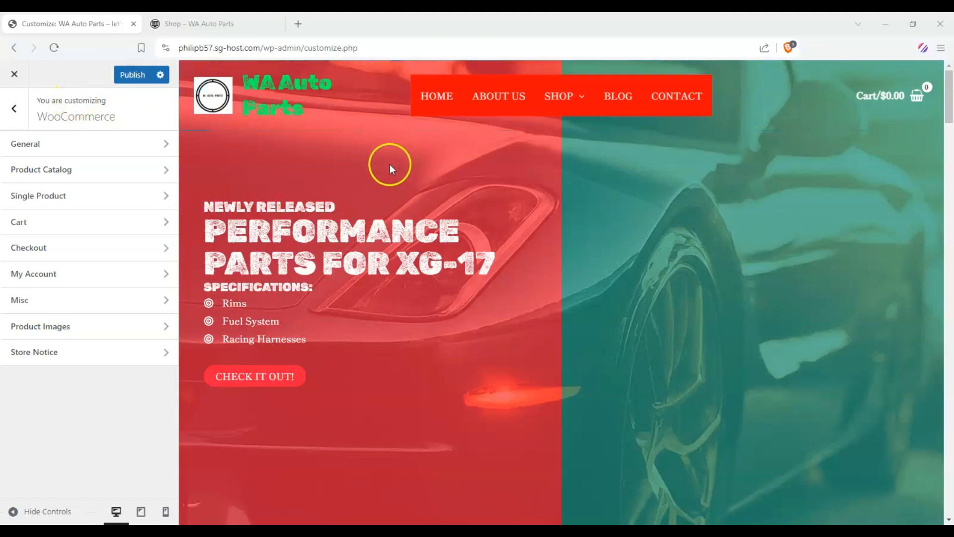
{"action": "left_click", "coordinate": [15, 108]}
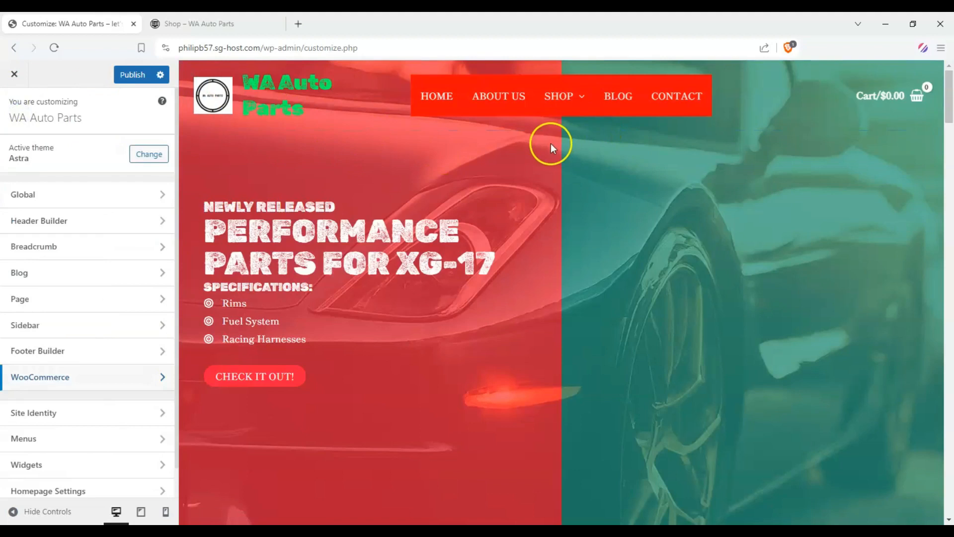
{"action": "left_click", "coordinate": [127, 75]}
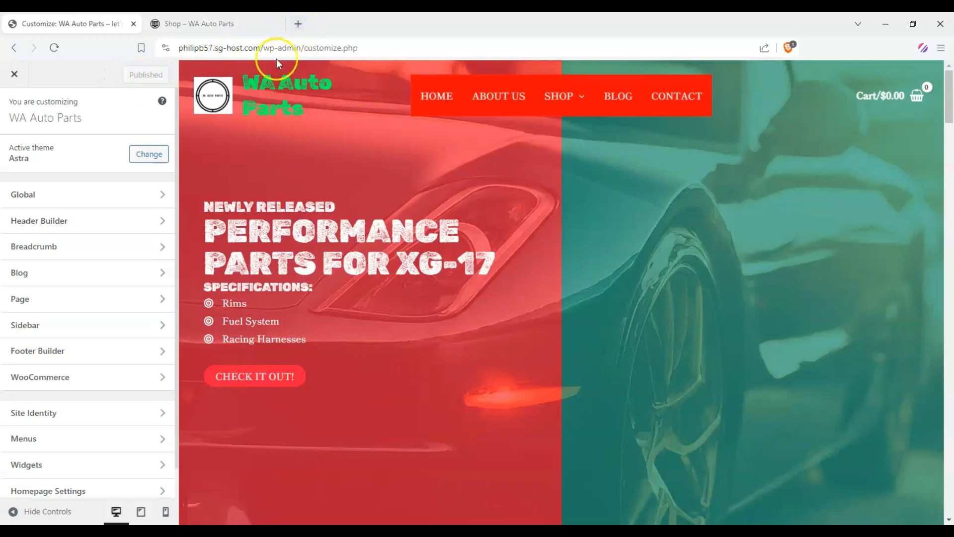
- Switch to the live site, open its homepage and check the New Arrivals product thumbnails
{"action": "left_click", "coordinate": [208, 24]}
{"action": "scroll", "coordinate": [154, 127], "scroll_direction": "up", "scroll_amount": 10}
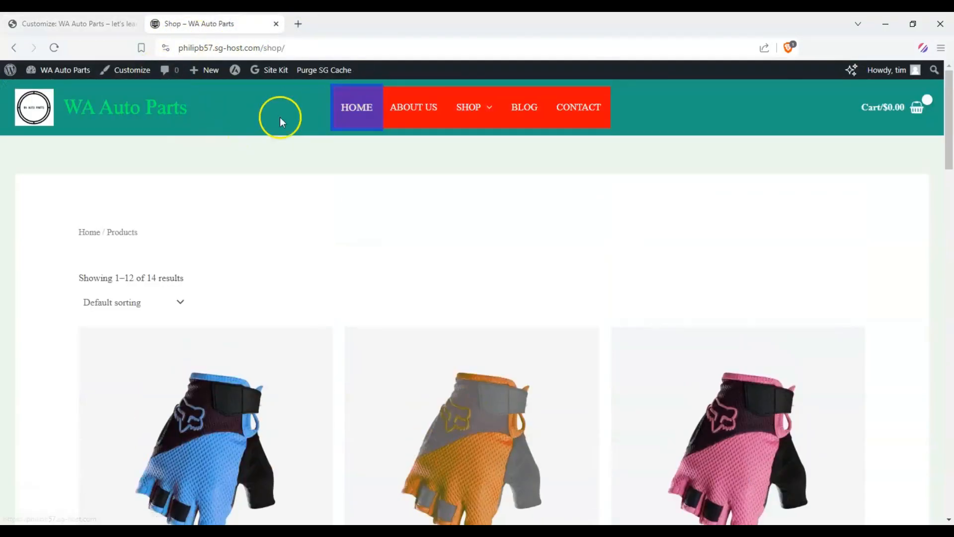
{"action": "left_click", "coordinate": [139, 117]}
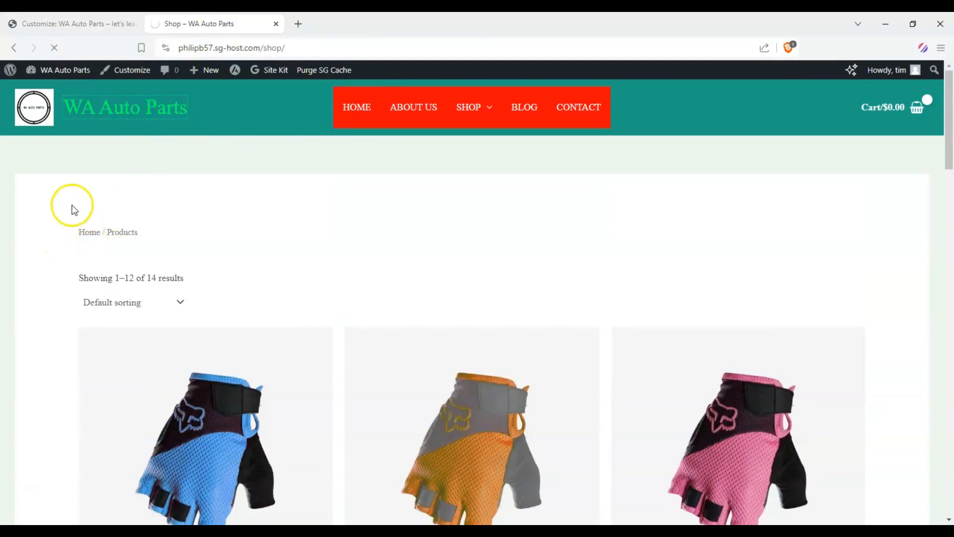
{"action": "scroll", "coordinate": [70, 203], "scroll_direction": "down", "scroll_amount": 3}
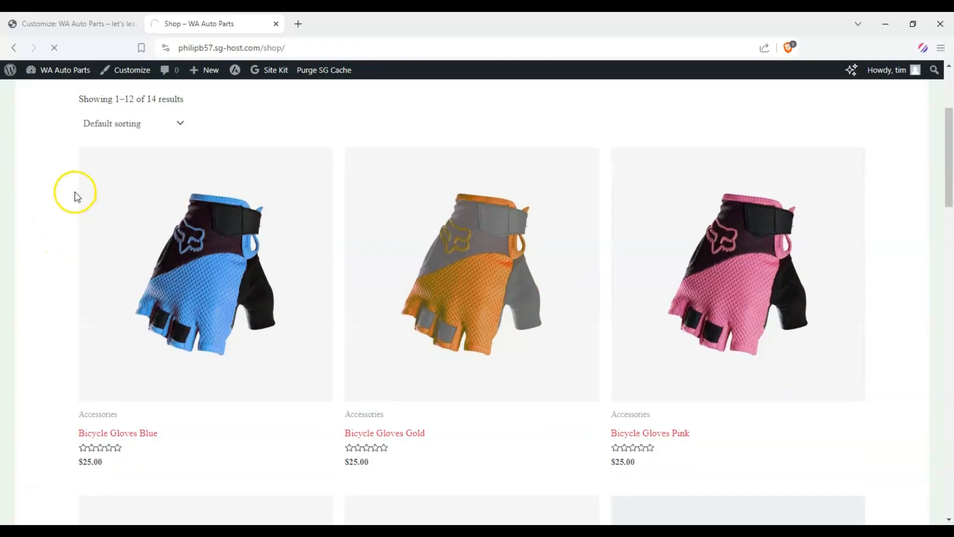
{"action": "scroll", "coordinate": [70, 195], "scroll_direction": "up", "scroll_amount": 1}
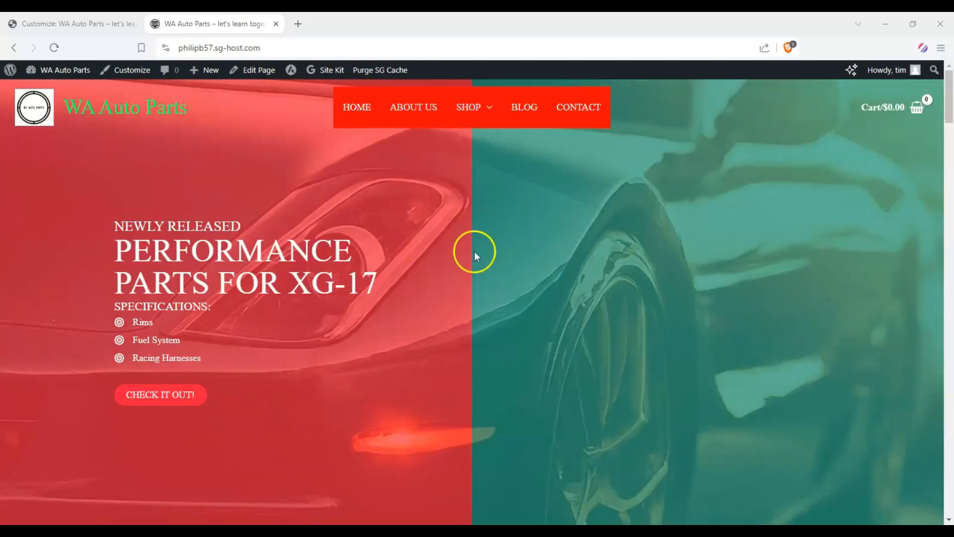
{"action": "scroll", "coordinate": [512, 214], "scroll_direction": "down", "scroll_amount": 15}
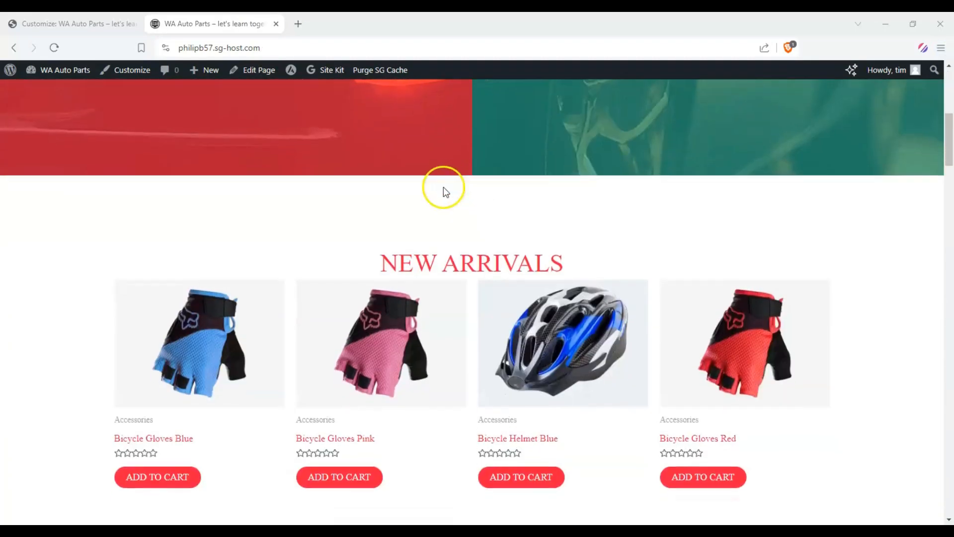
{"action": "scroll", "coordinate": [430, 198], "scroll_direction": "up", "scroll_amount": 6}
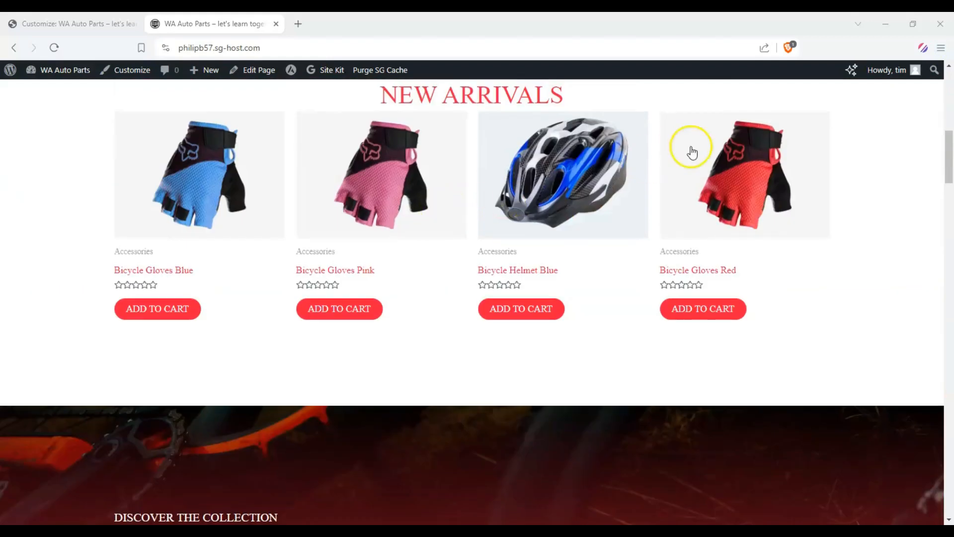
- Follow the hero section's Check It Out link to the live Shop page and review its category and product listings
{"action": "scroll", "coordinate": [382, 181], "scroll_direction": "up", "scroll_amount": 6}
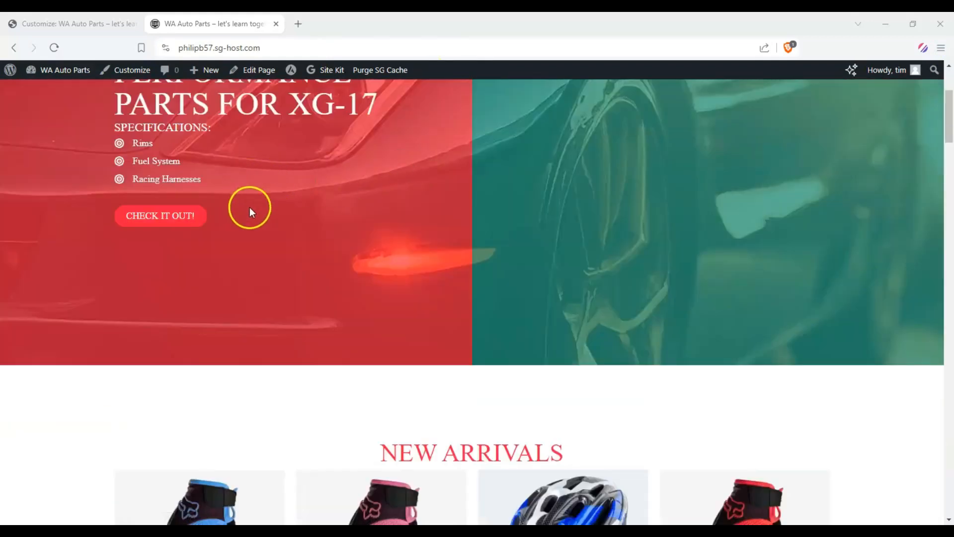
{"action": "left_click", "coordinate": [156, 218]}
{"action": "scroll", "coordinate": [149, 234], "scroll_direction": "up", "scroll_amount": 3}
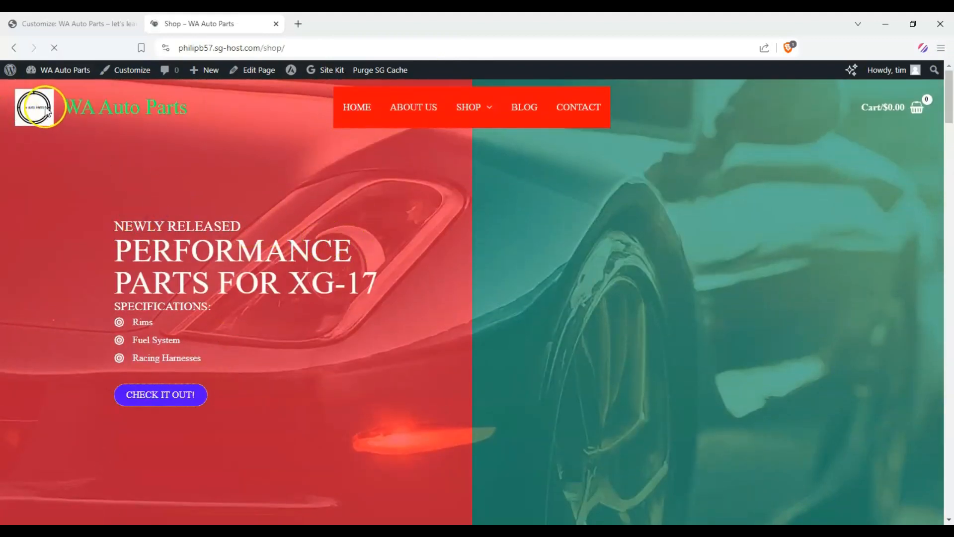
{"action": "scroll", "coordinate": [33, 193], "scroll_direction": "down", "scroll_amount": 2}
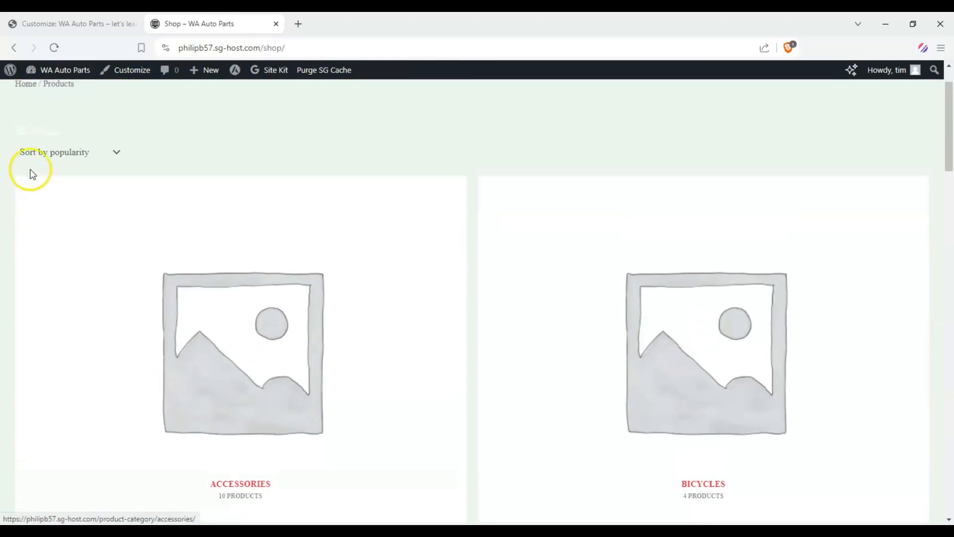
{"action": "scroll", "coordinate": [455, 239], "scroll_direction": "down", "scroll_amount": 1}
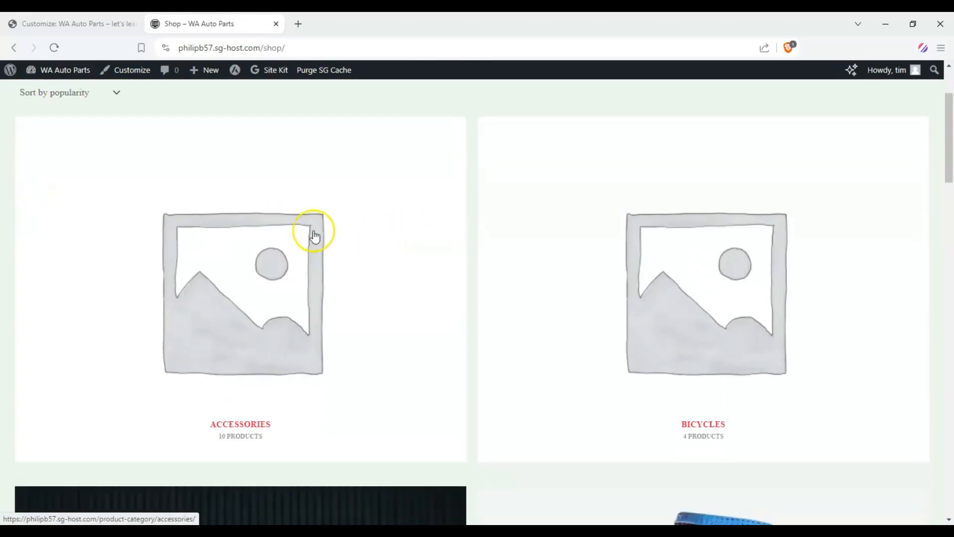
{"action": "scroll", "coordinate": [315, 236], "scroll_direction": "down", "scroll_amount": 1}
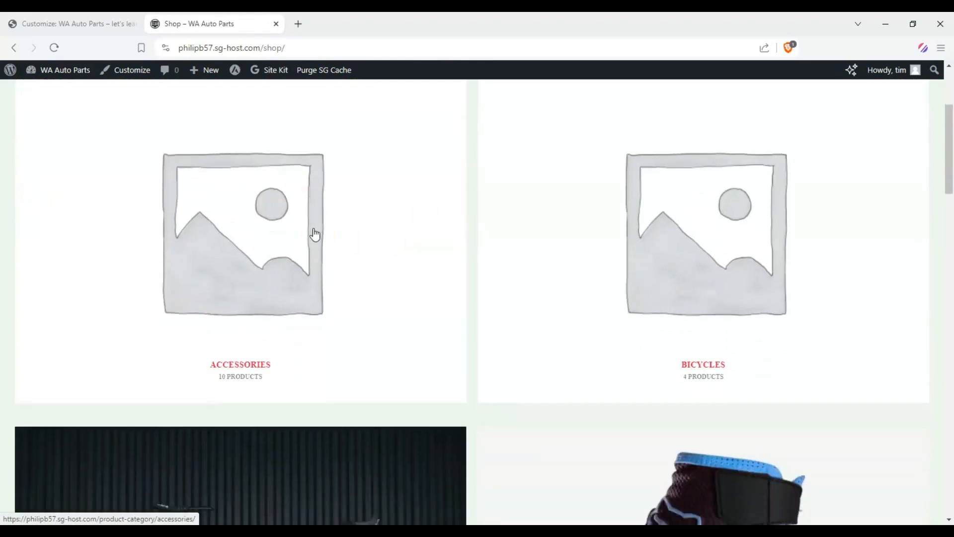
{"action": "scroll", "coordinate": [314, 234], "scroll_direction": "down", "scroll_amount": 1}
{"action": "scroll", "coordinate": [313, 229], "scroll_direction": "down", "scroll_amount": 6}
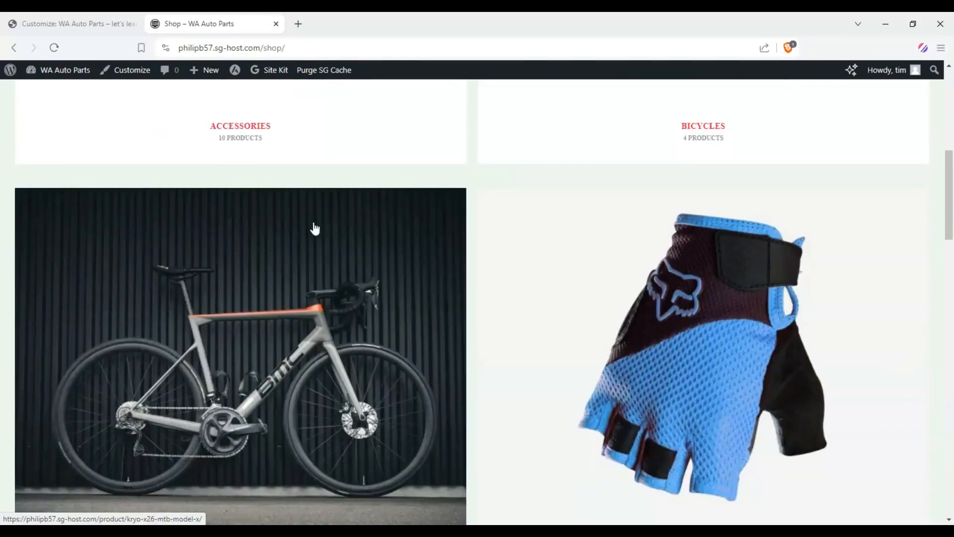
{"action": "left_click", "coordinate": [400, 246]}
{"action": "scroll", "coordinate": [110, 251], "scroll_direction": "down", "scroll_amount": 7}
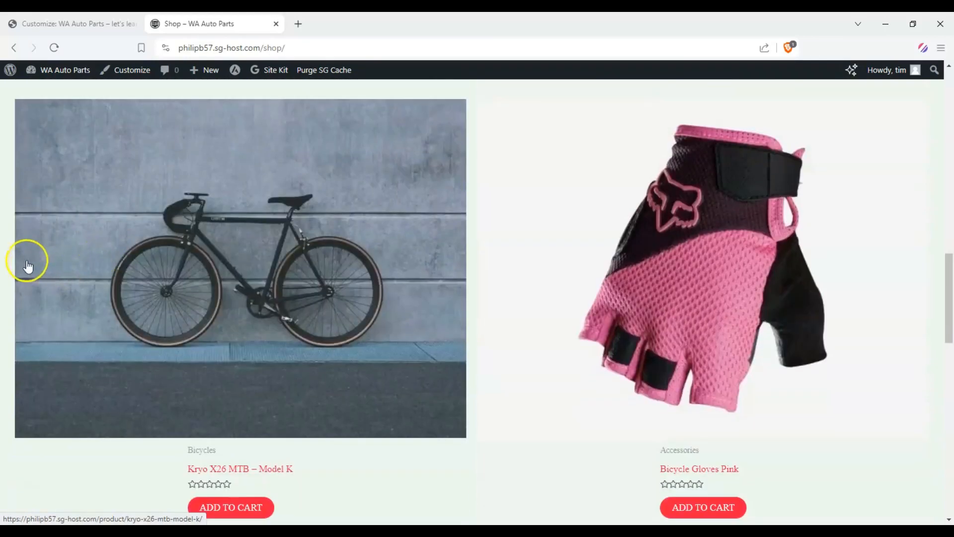
{"action": "scroll", "coordinate": [25, 264], "scroll_direction": "up", "scroll_amount": 5}
- Open the Kryo X26 MTB – Model X product page and check its related products and sticky add-to-cart bar
{"action": "left_click", "coordinate": [198, 275]}
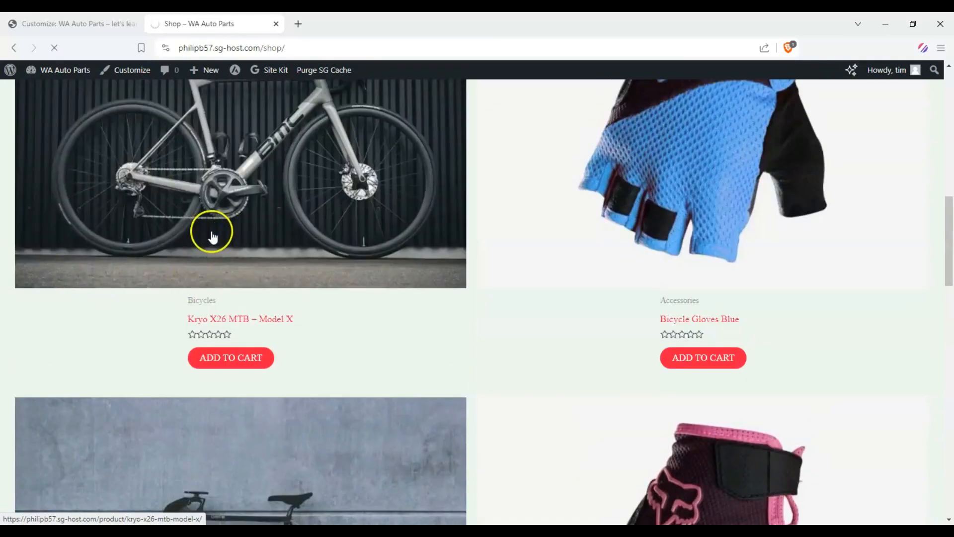
{"action": "scroll", "coordinate": [168, 227], "scroll_direction": "down", "scroll_amount": 1}
{"action": "scroll", "coordinate": [166, 224], "scroll_direction": "down", "scroll_amount": 2}
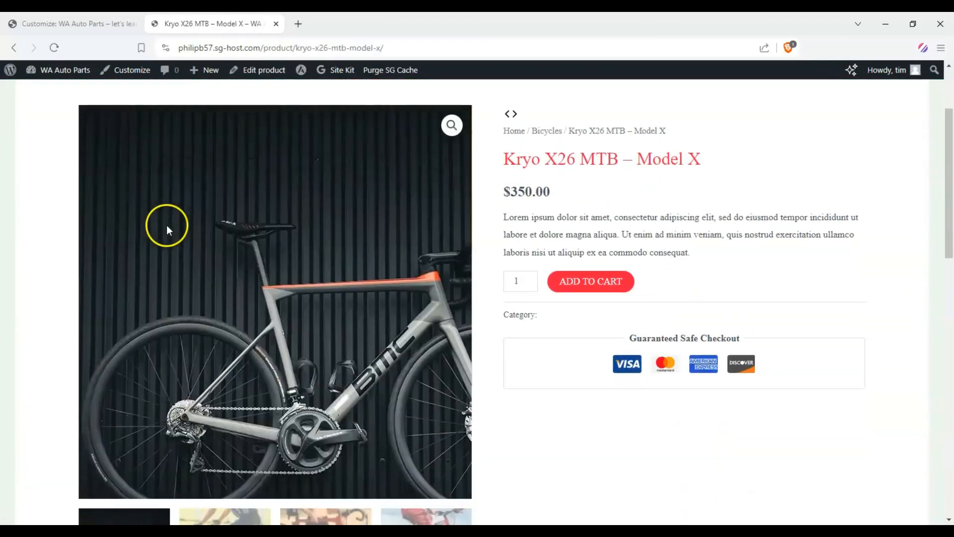
{"action": "scroll", "coordinate": [5, 223], "scroll_direction": "down", "scroll_amount": 10}
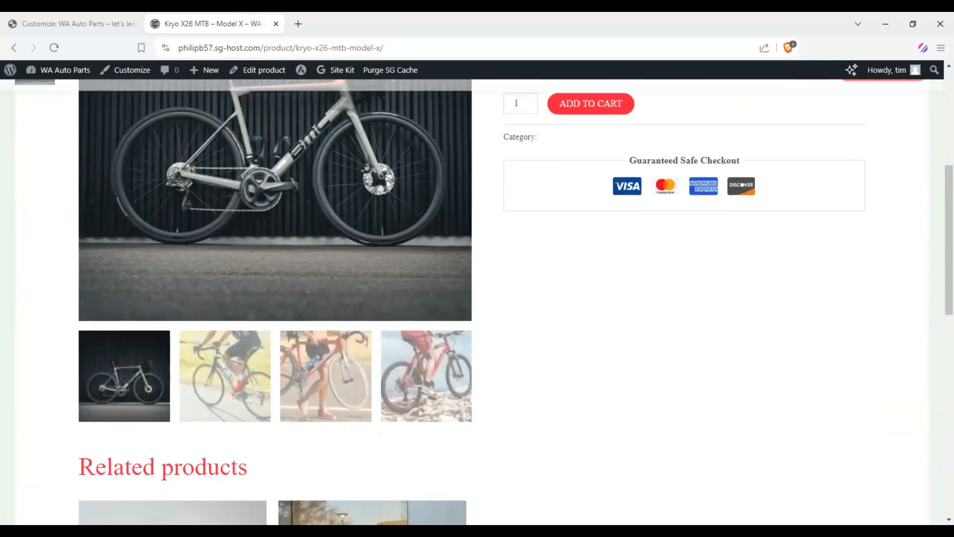
{"action": "scroll", "coordinate": [4, 222], "scroll_direction": "up", "scroll_amount": 4}
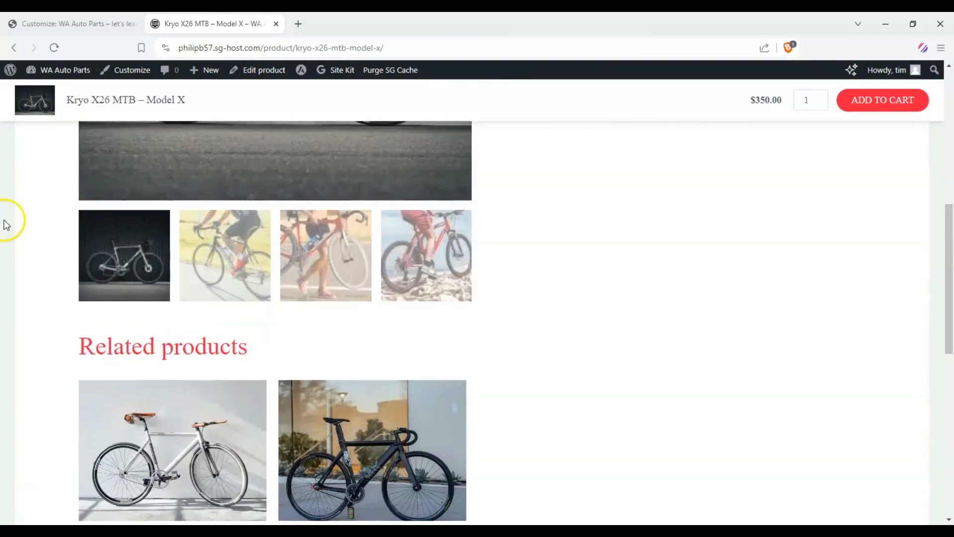
{"action": "scroll", "coordinate": [40, 228], "scroll_direction": "down", "scroll_amount": 3}
{"action": "scroll", "coordinate": [423, 323], "scroll_direction": "up", "scroll_amount": 1}
{"action": "scroll", "coordinate": [422, 323], "scroll_direction": "up", "scroll_amount": 4}
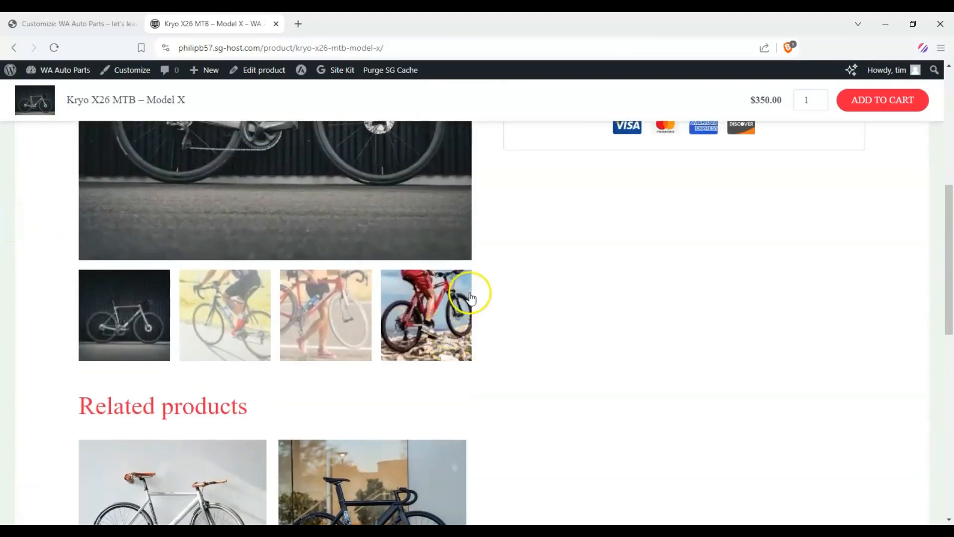
- View the gallery images of the Kryo X26 MTB – Model X product and return to the site's homepage
{"action": "left_click", "coordinate": [239, 377]}
{"action": "left_click", "coordinate": [318, 423]}
{"action": "scroll", "coordinate": [318, 423], "scroll_direction": "up", "scroll_amount": 3}
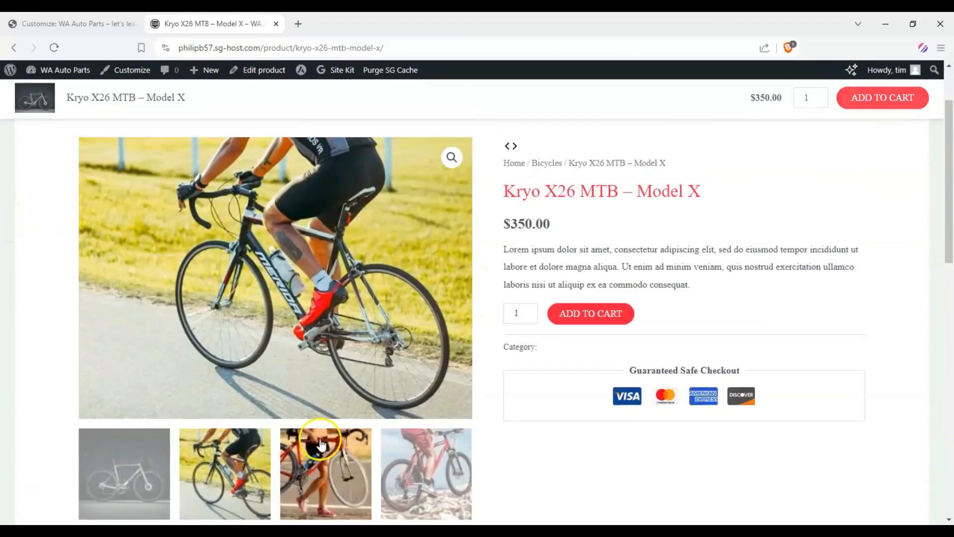
{"action": "left_click", "coordinate": [447, 491]}
{"action": "left_click", "coordinate": [149, 490]}
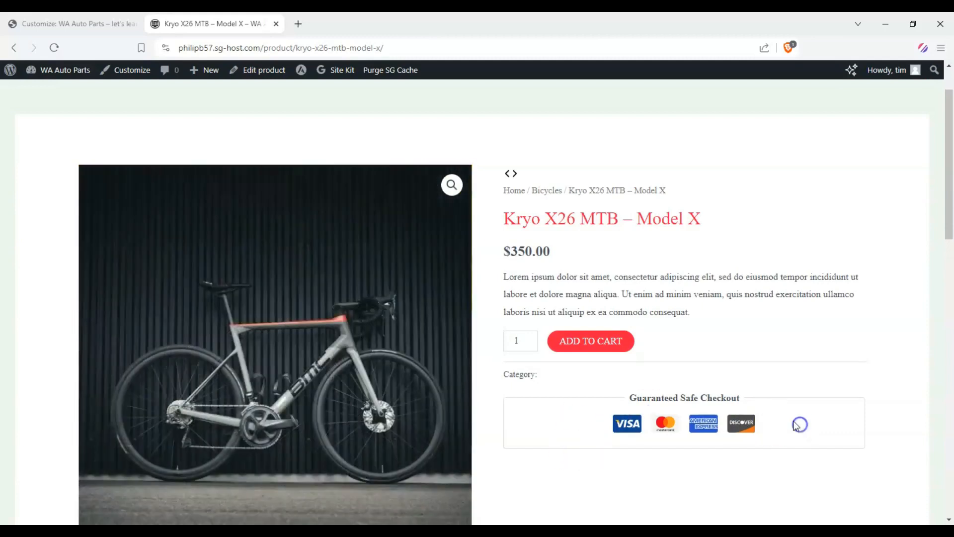
{"action": "scroll", "coordinate": [549, 283], "scroll_direction": "up", "scroll_amount": 2}
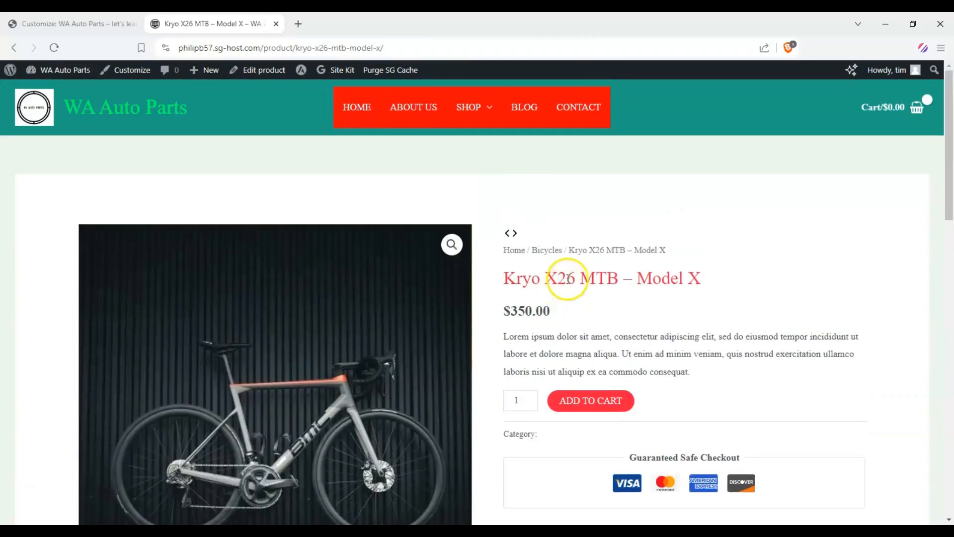
{"action": "left_click", "coordinate": [350, 113]}
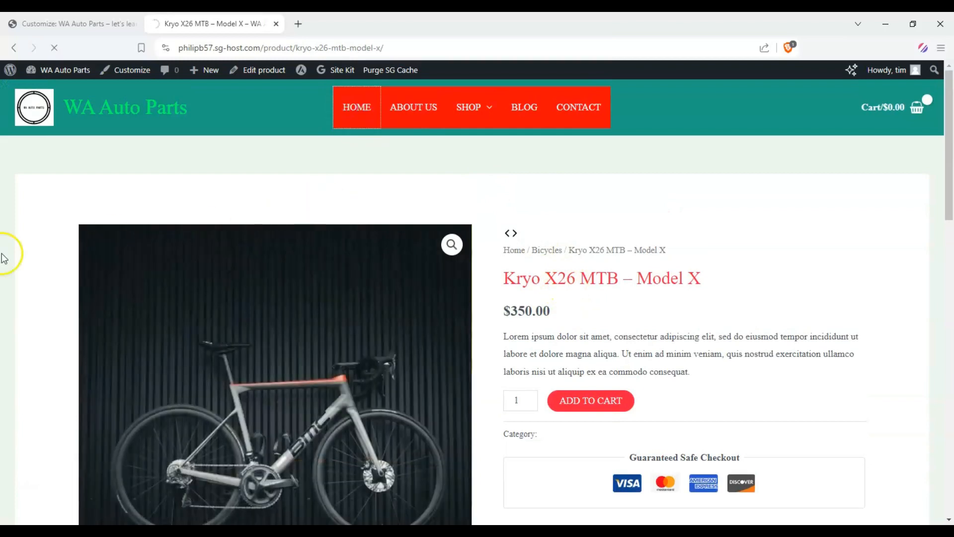